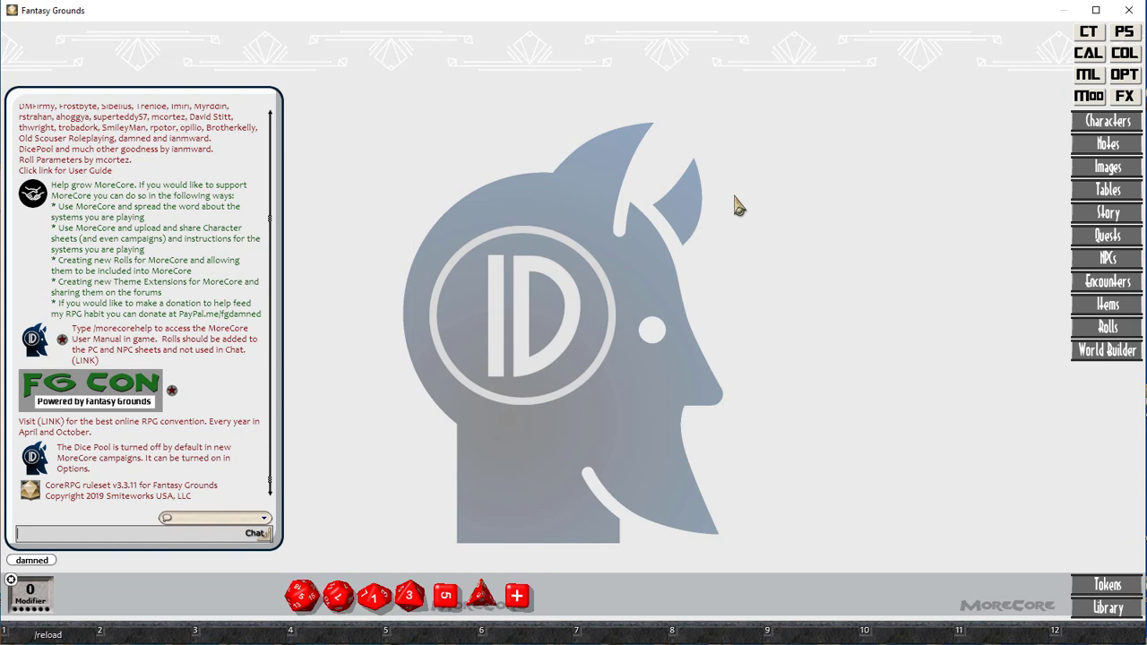
Step: Create a new character sheet and enter the character's name
left_click(1108, 124)
left_click(762, 441)
left_click(422, 95)
type("Merle Rasmussen")
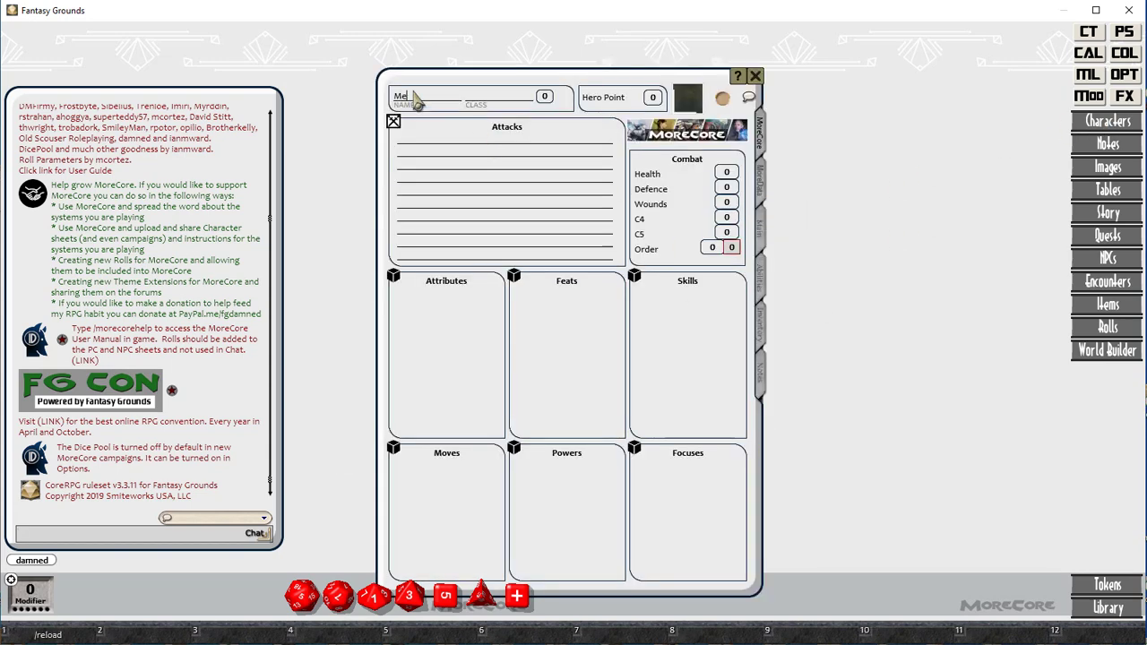
Step: Add a new roll under Attributes with the parameter formula "/rollunder 1d100x(p1)" and enable its formula
left_click(488, 296)
left_click(562, 344)
type("/rollunder 1d100x(p1)")
left_click(545, 325)
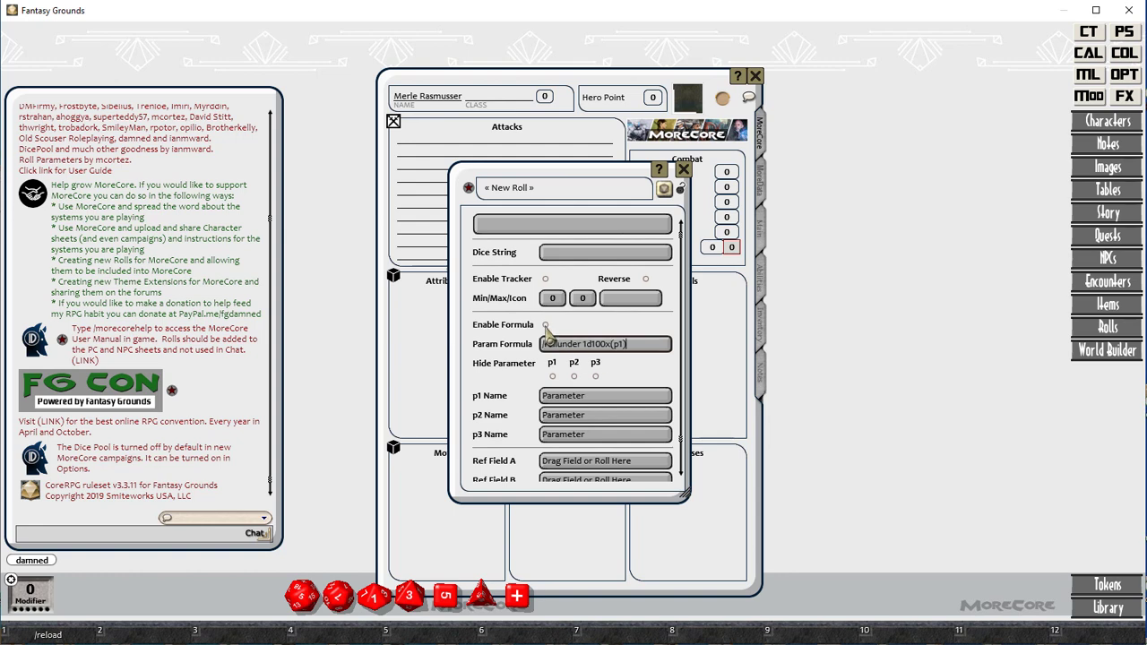
Step: Name the new attribute roll "Strength" and hide its parameters p2 and p3
left_click(563, 189)
type("Strength")
left_click_drag(550, 172, 621, 169)
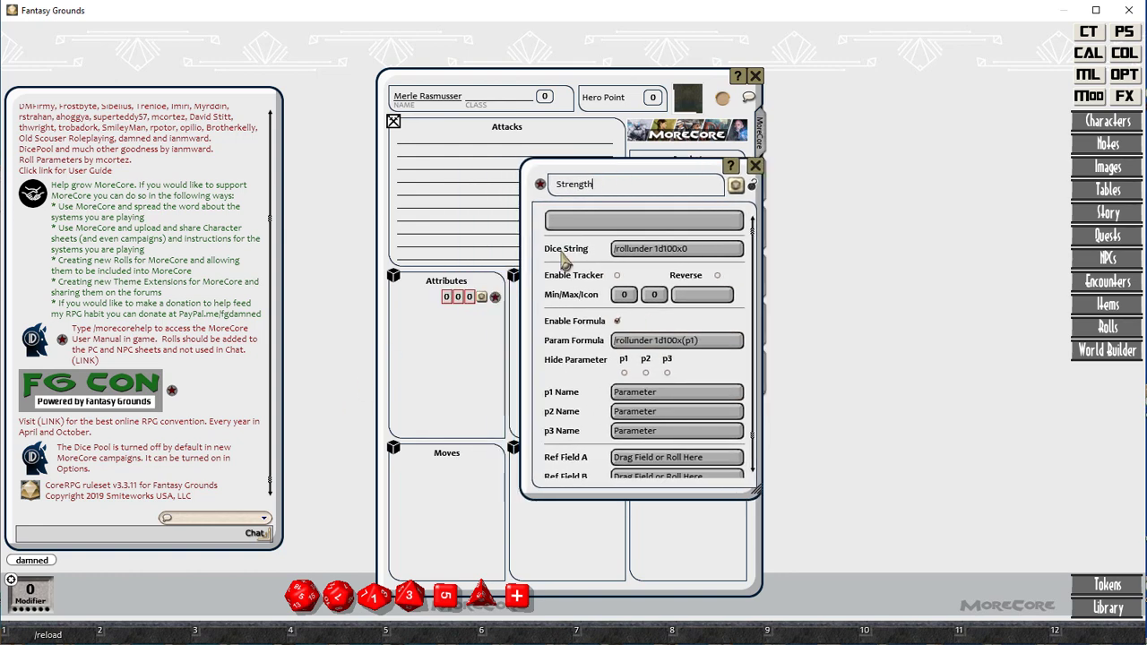
left_click(645, 373)
left_click(667, 373)
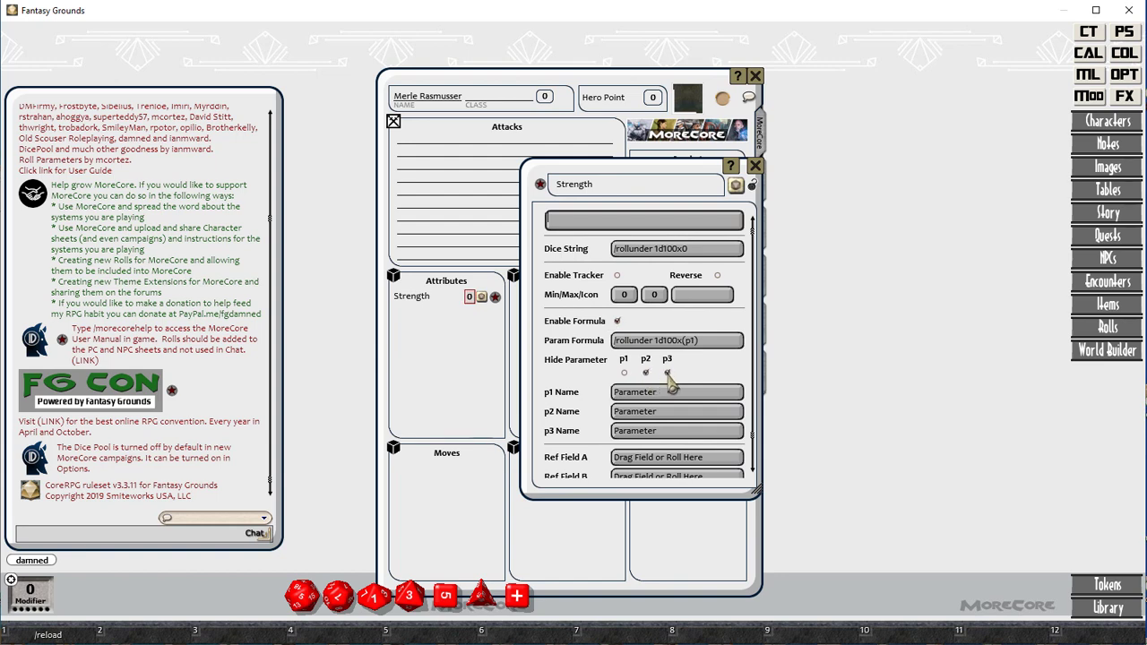
Step: Duplicate the Strength roll within Attributes and rename one copy "Charm"
left_click_drag(495, 298, 497, 326)
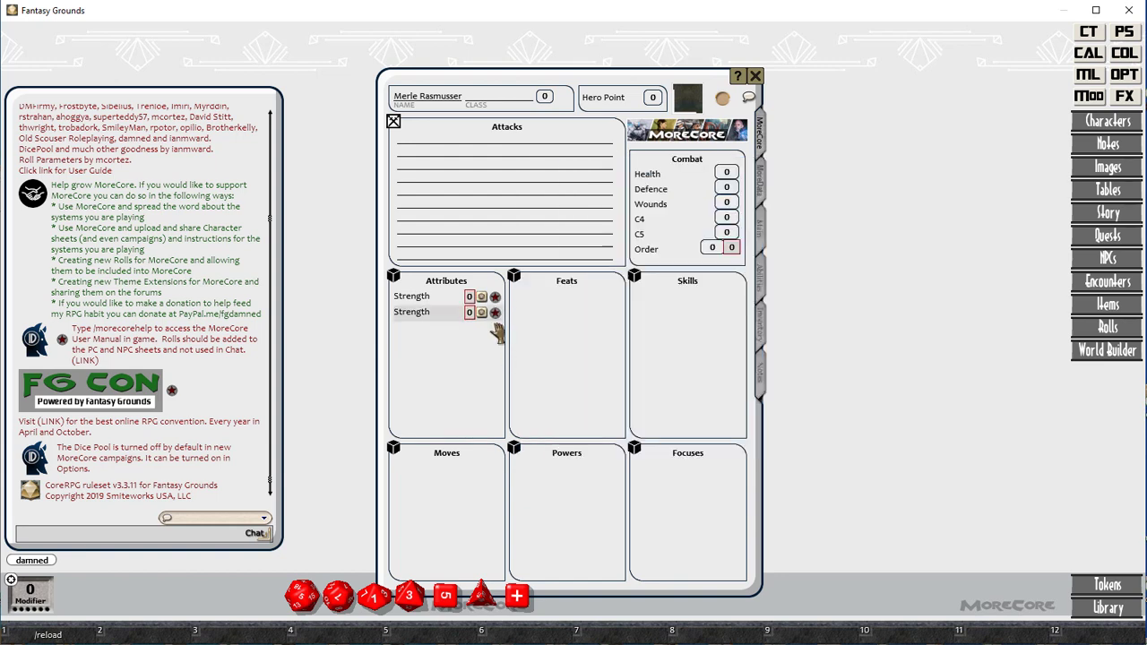
left_click(495, 312)
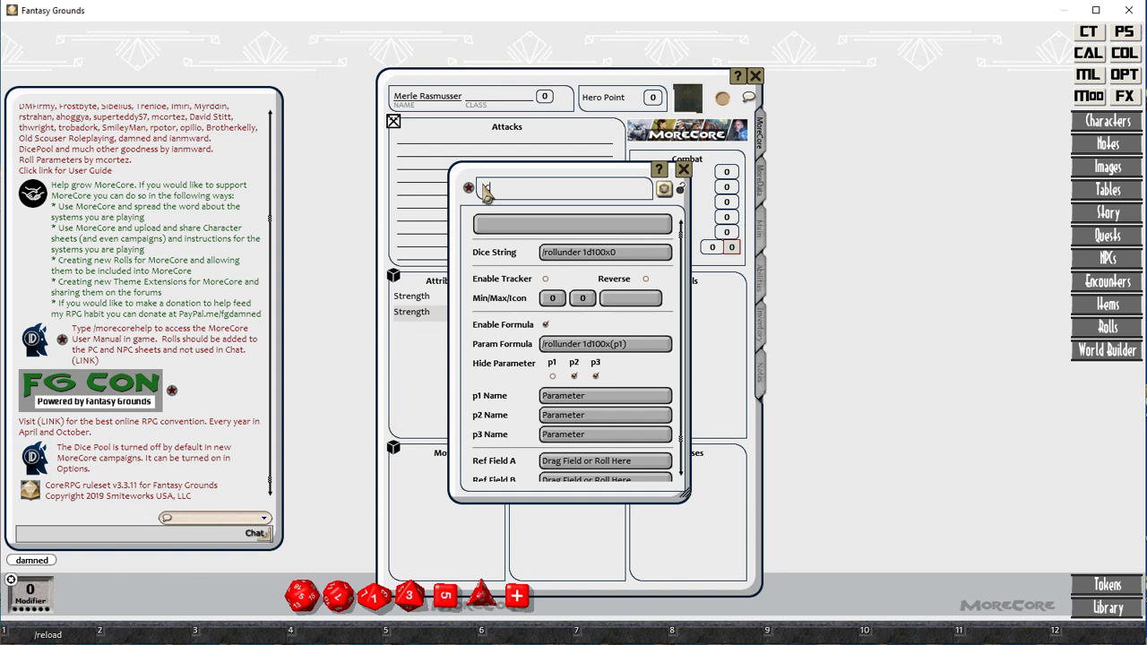
left_click(486, 191)
type("Charm")
key("Tab")
left_click(684, 169)
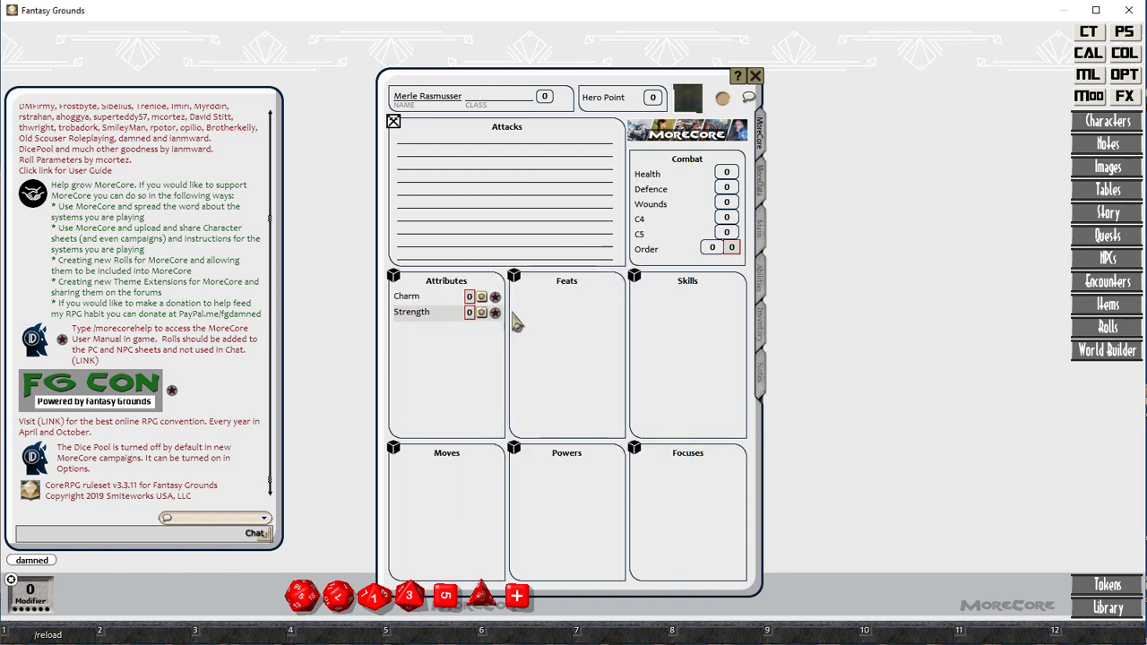
Step: Duplicate the Charm roll within Attributes and rename one copy "Willpower"
left_click_drag(495, 297, 498, 341)
left_click(495, 312)
double_click(502, 187)
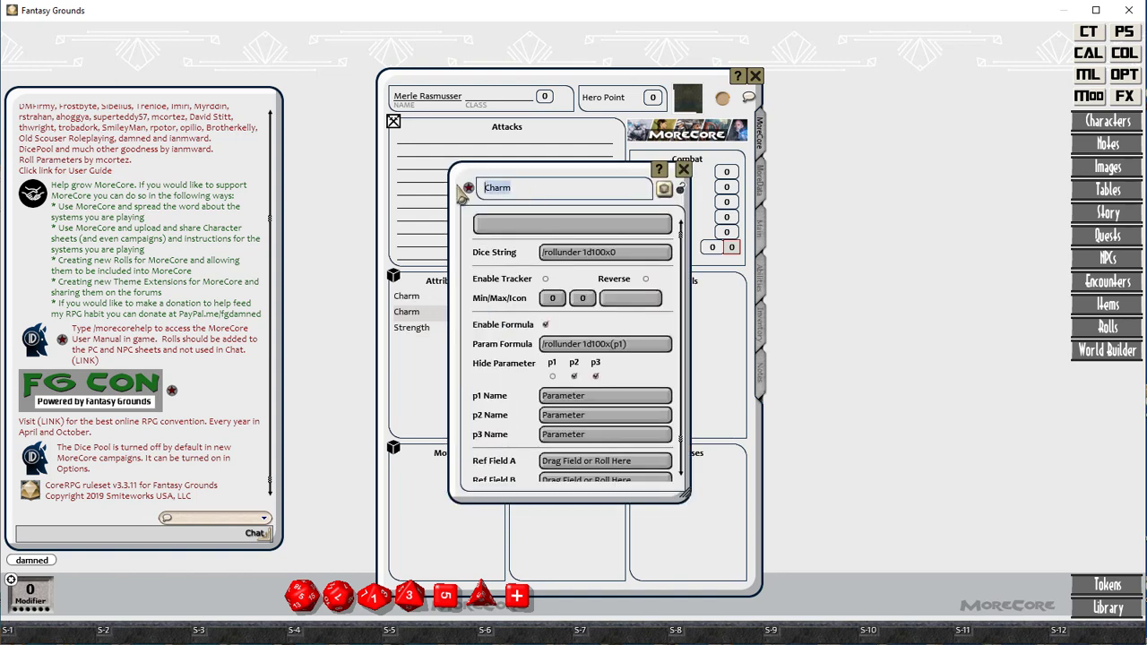
type("Willpower")
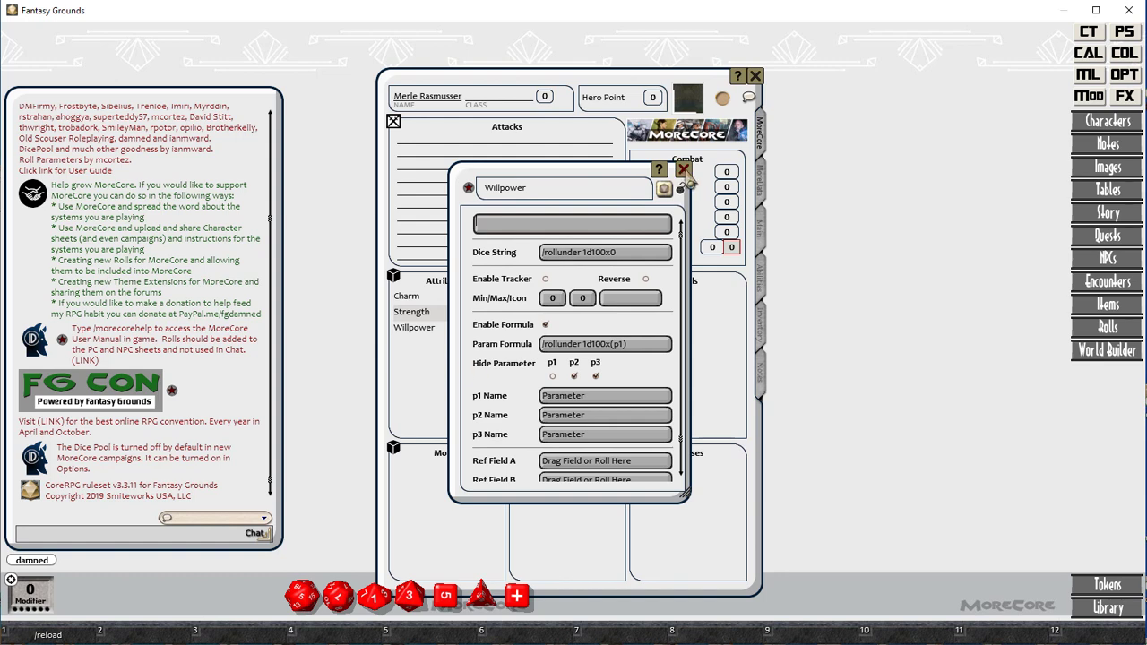
left_click(683, 169)
Step: Add another duplicate attribute roll and rename it "Courage"
left_click(494, 343)
left_click_drag(495, 328, 494, 357)
double_click(506, 187)
type("Courage")
left_click(683, 170)
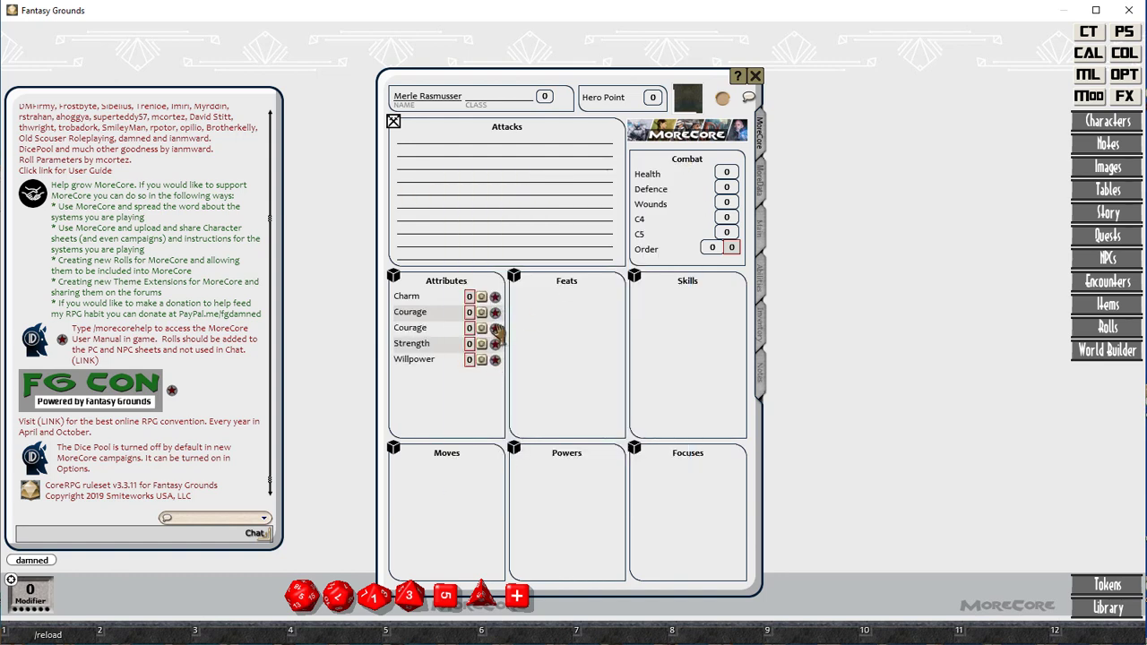
Step: Rename the duplicate Courage roll "Knowledge"
left_click(495, 327)
type("Knowledg")
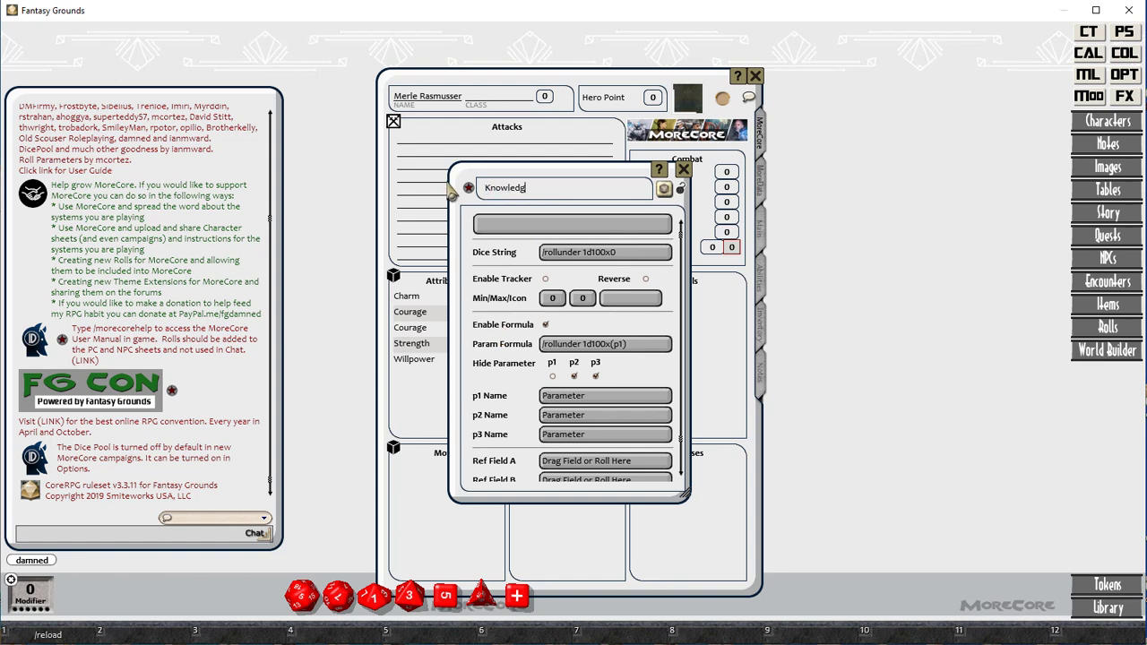
type("e")
left_click(683, 169)
Step: Duplicate the Knowledge roll within the attribute list and rename one copy "Coordination"
left_click_drag(494, 327, 493, 388)
left_click(497, 345)
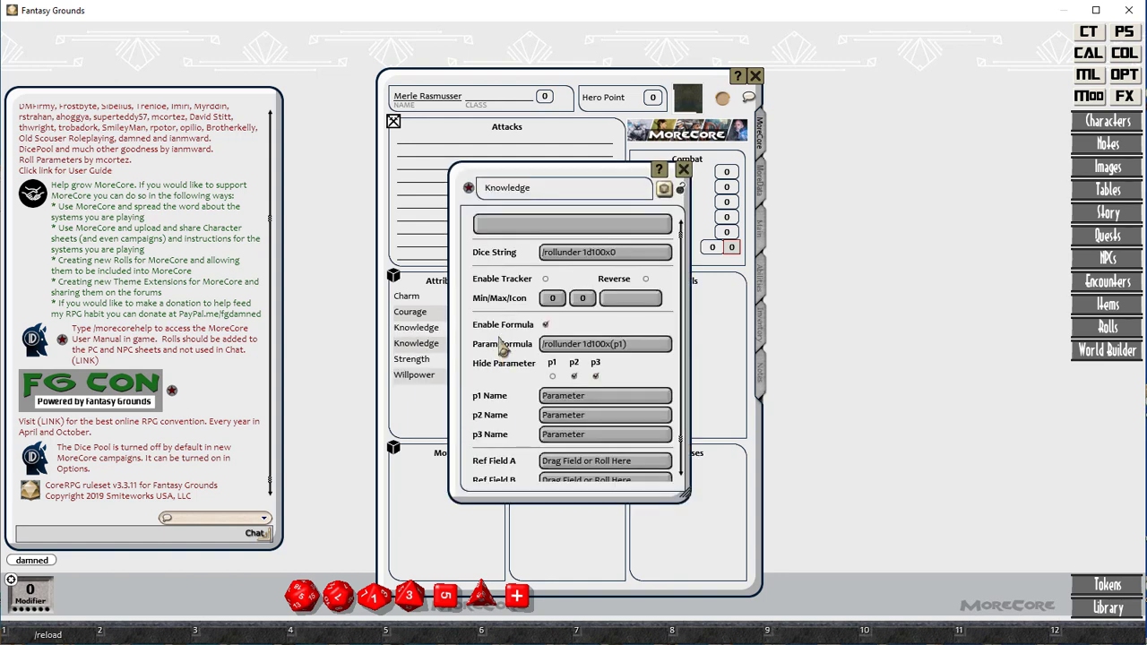
type("Coordination")
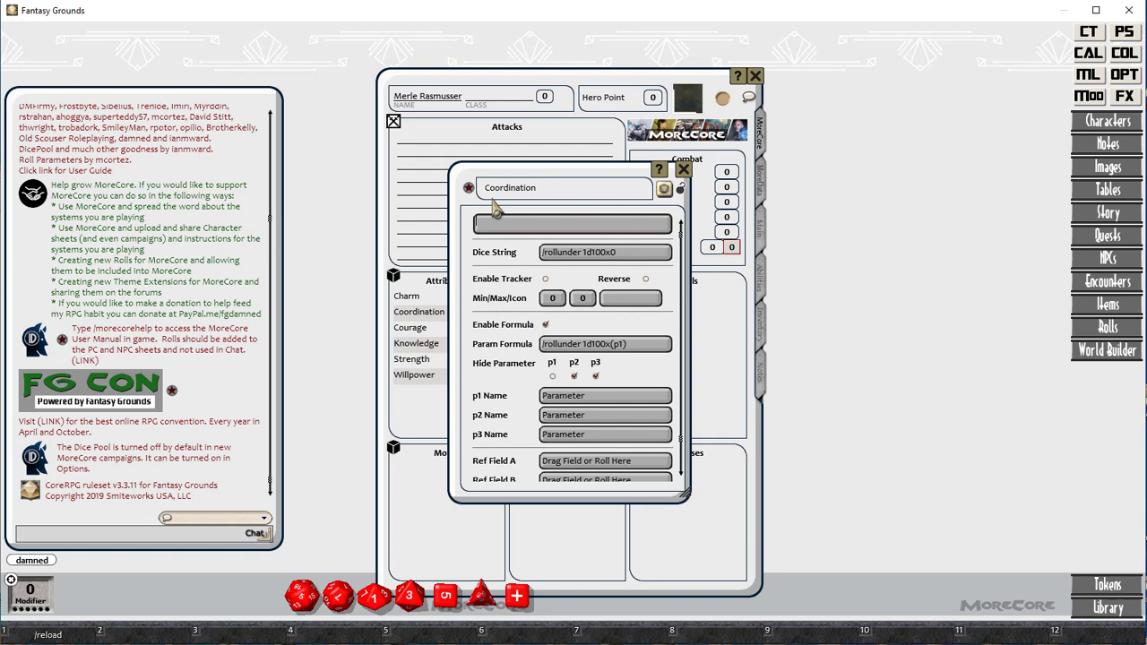
left_click(683, 170)
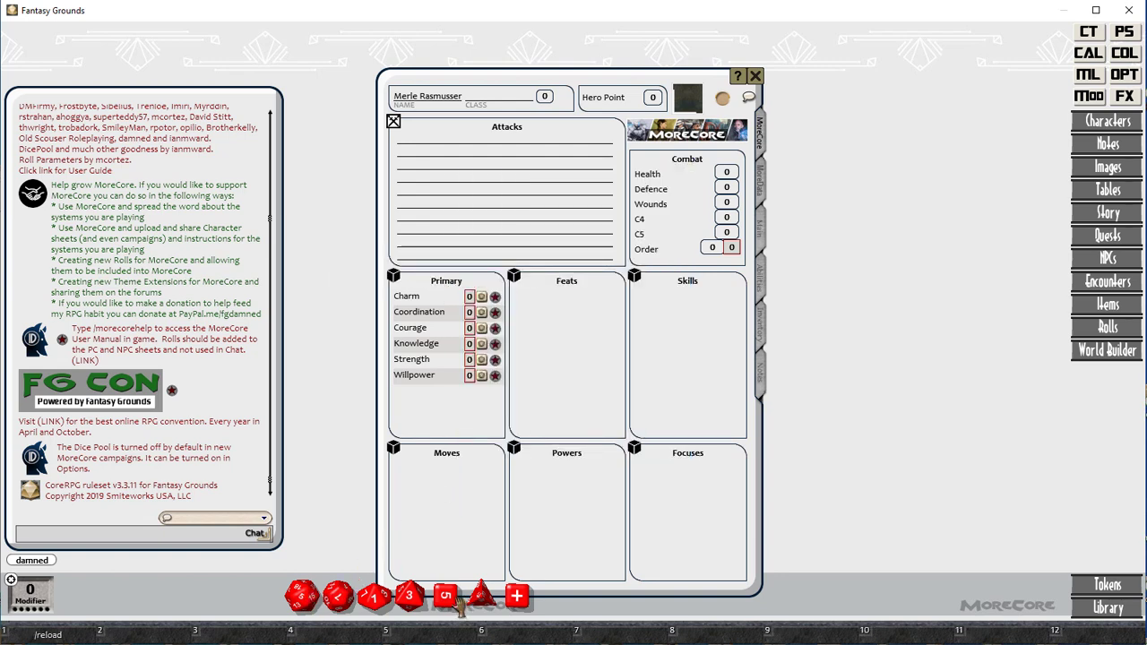
Step: Roll percentile dice with the d10 six times into the chat
right_click(372, 597)
left_click_drag(334, 538, 202, 465)
right_click(372, 592)
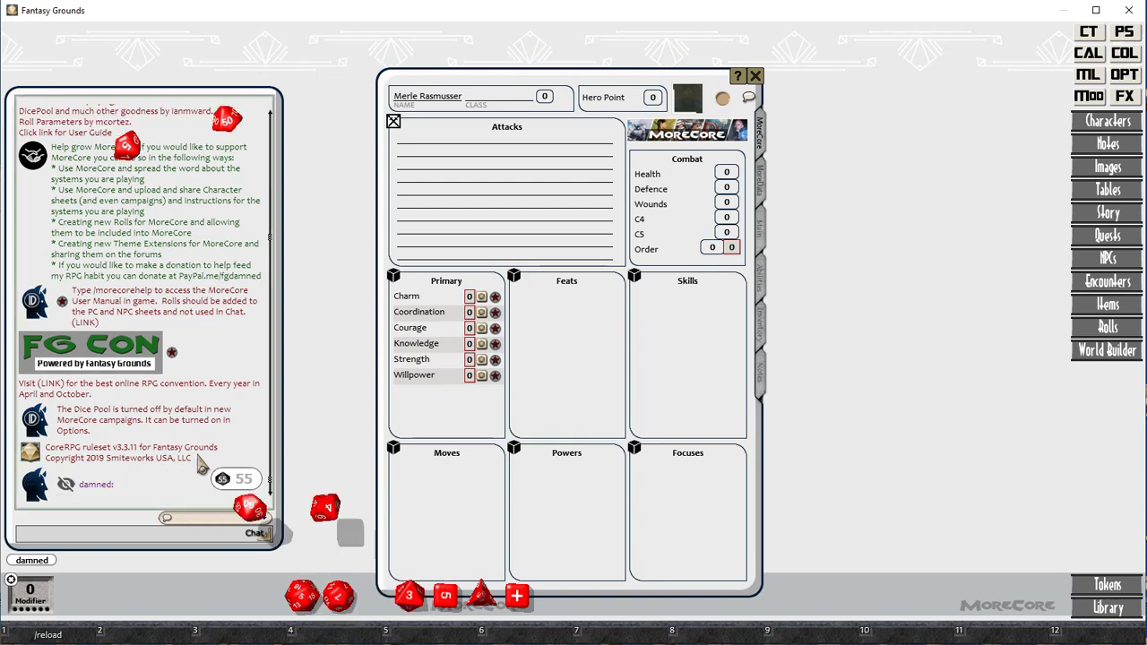
right_click(374, 592)
left_click(323, 581)
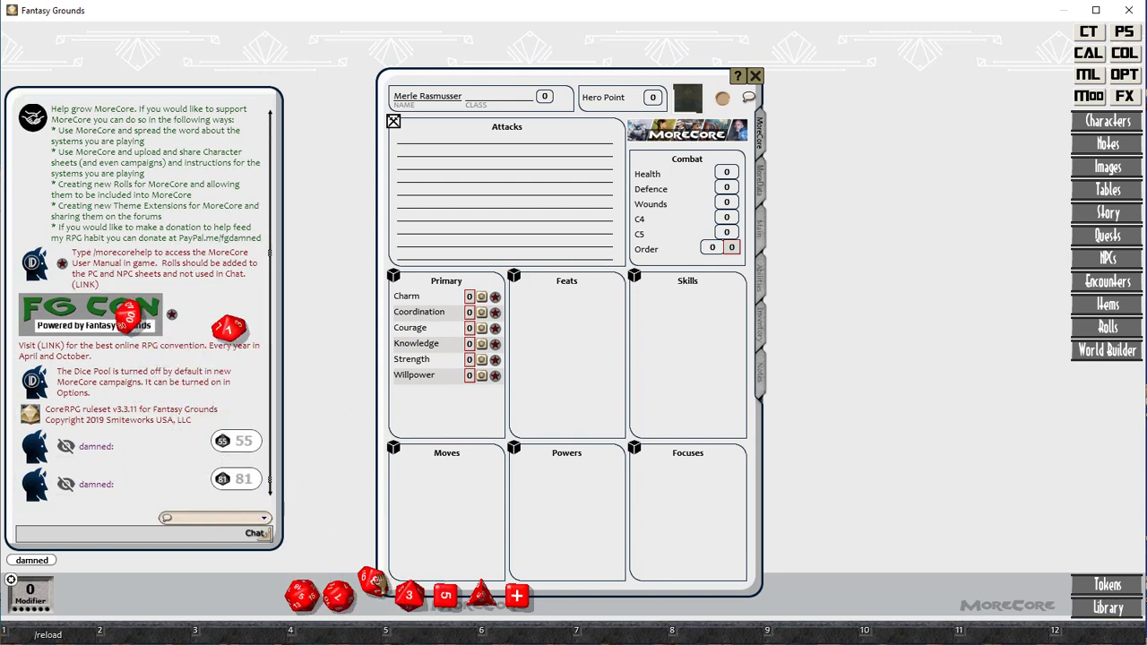
right_click(376, 577)
left_click_drag(336, 538, 166, 405)
right_click(368, 576)
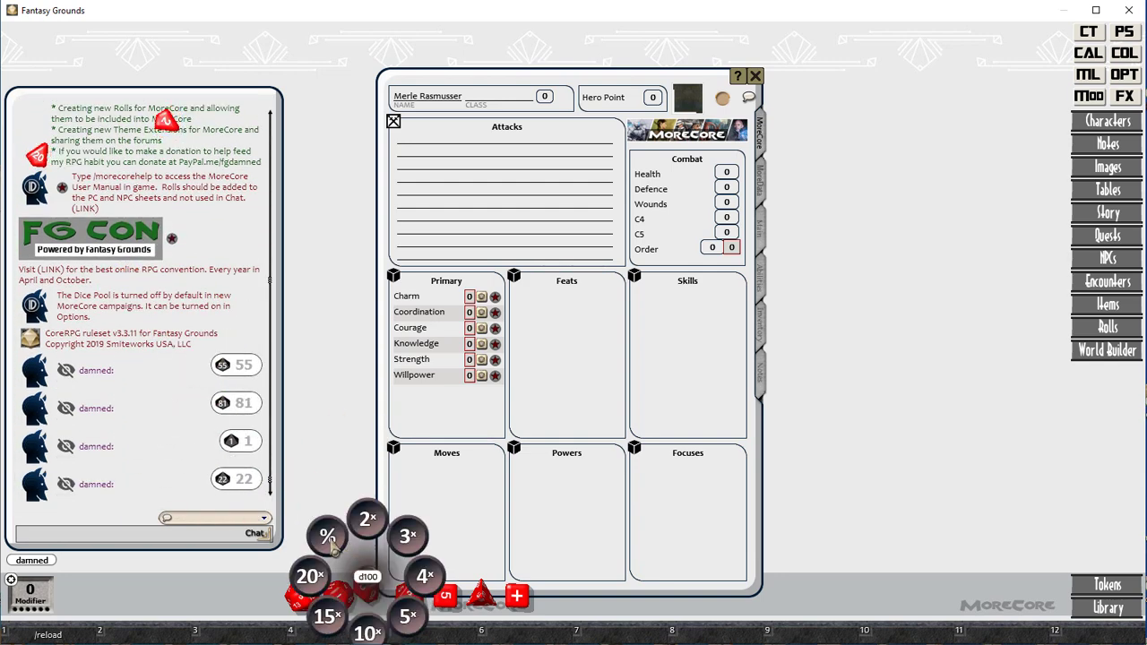
left_click(332, 540)
right_click(362, 582)
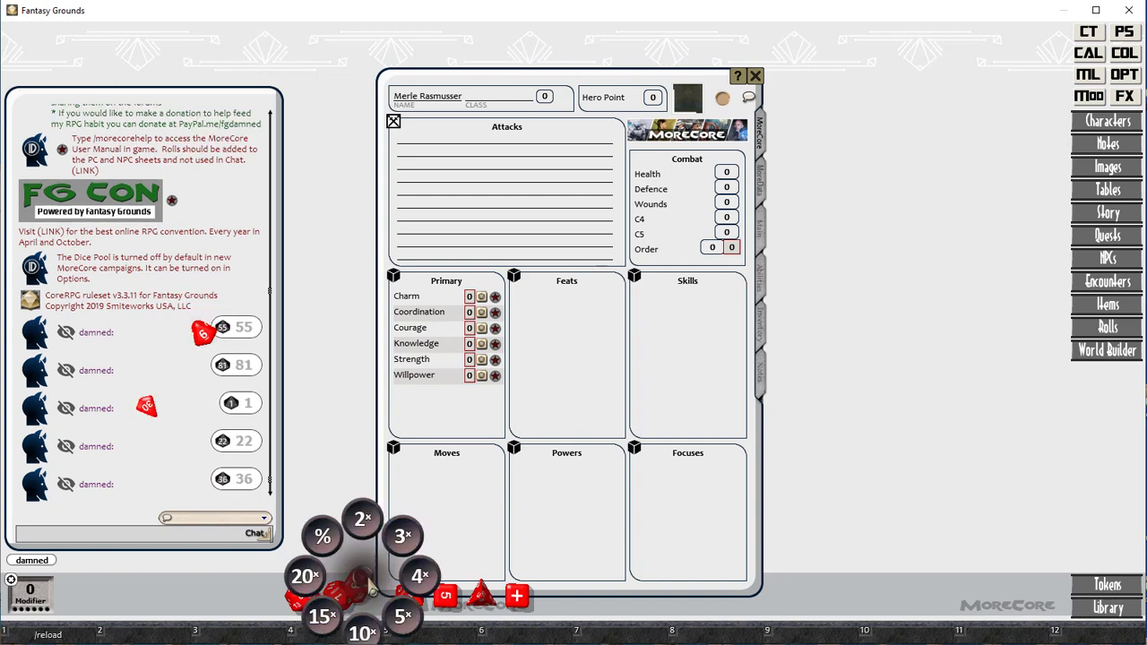
left_click(324, 541)
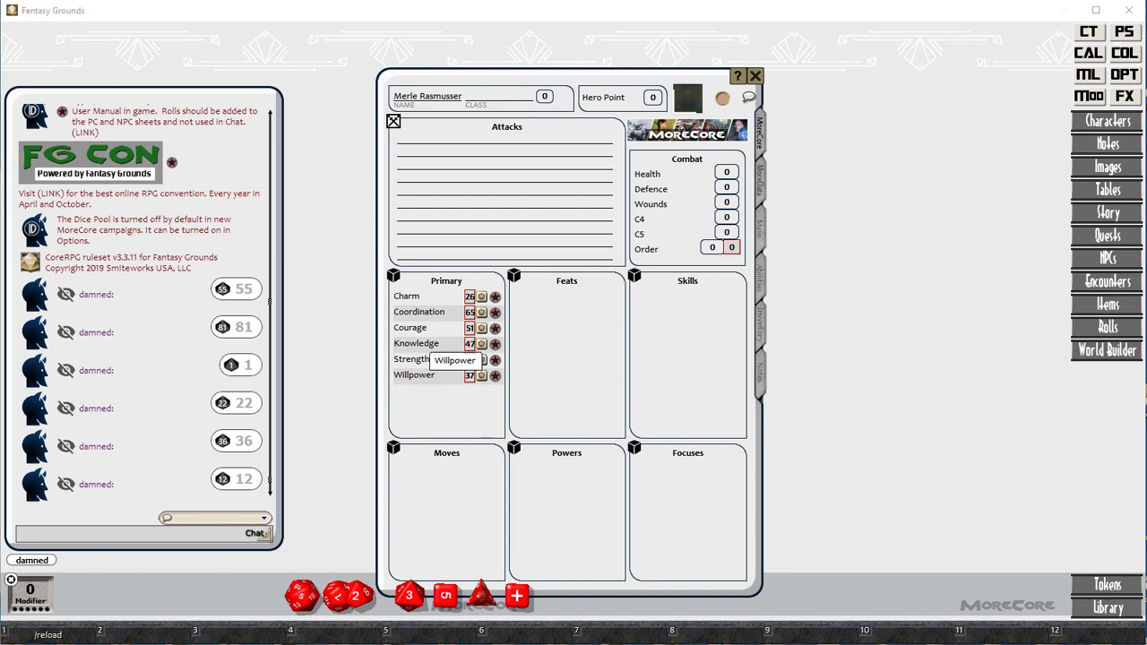
Step: Rename the Feats section header "Secondary"
double_click(566, 281)
type("Second")
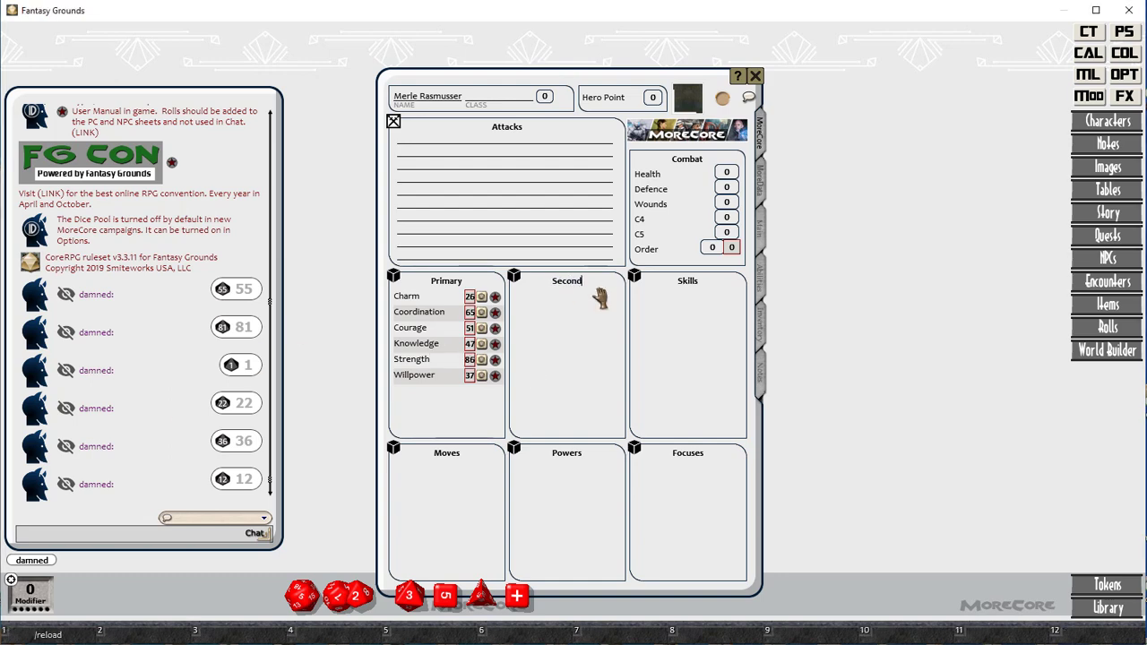
type("ary")
Step: Add a Secondary roll with the enabled parameter formula "/topsecret 1d100<(a)+(b)" and hide parameters p1 and p3
right_click(567, 297)
left_click(575, 350)
left_click(616, 296)
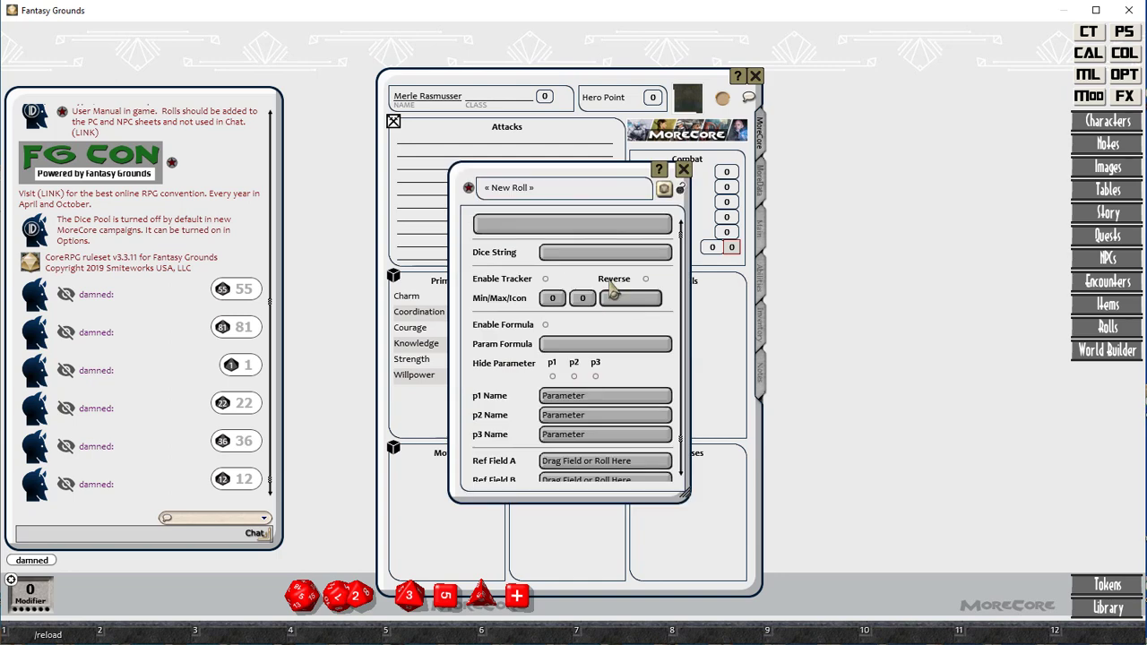
left_click(556, 343)
key("ctrl+v")
left_click(596, 377)
left_click(552, 376)
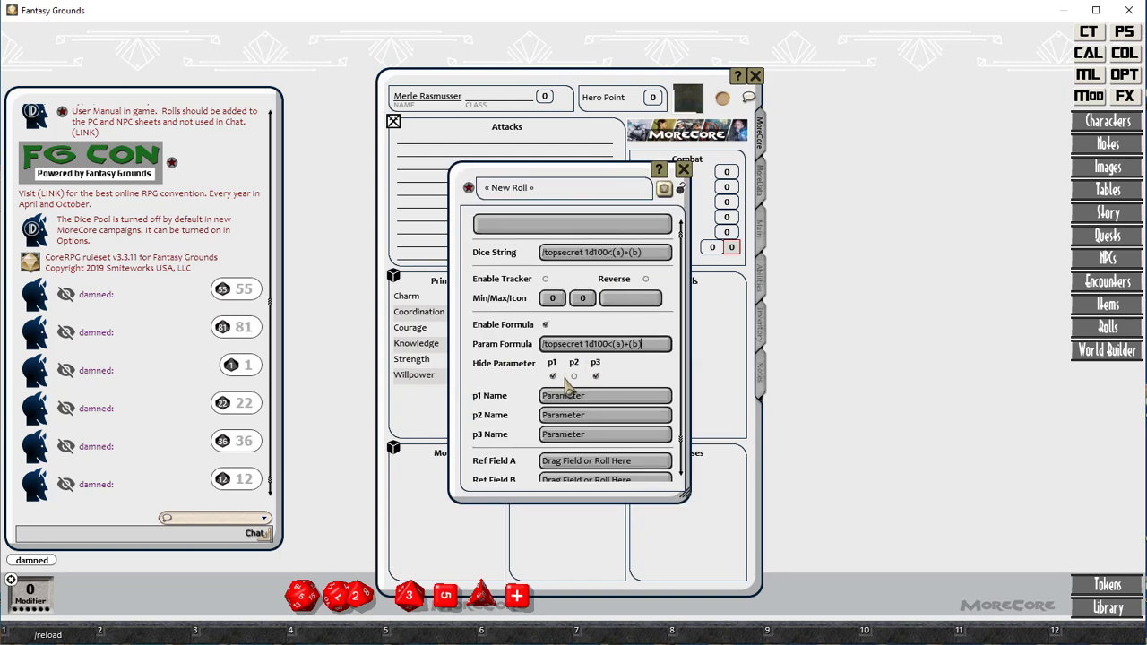
key("Tab")
Step: Name the new Secondary roll "Offense" and close its settings
left_click(579, 189)
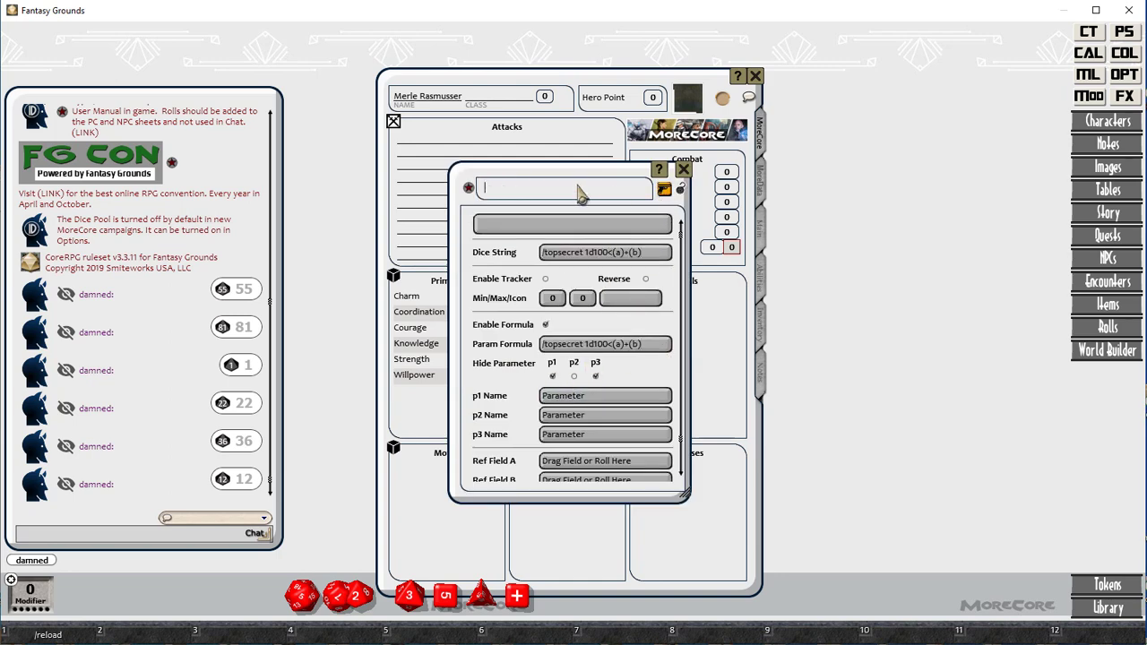
type("Offense")
left_click(683, 170)
Step: Duplicate the Offense roll within Secondary and rename one copy "Deception"
left_click_drag(615, 300, 616, 317)
left_click(617, 312)
left_click_drag(536, 186, 437, 186)
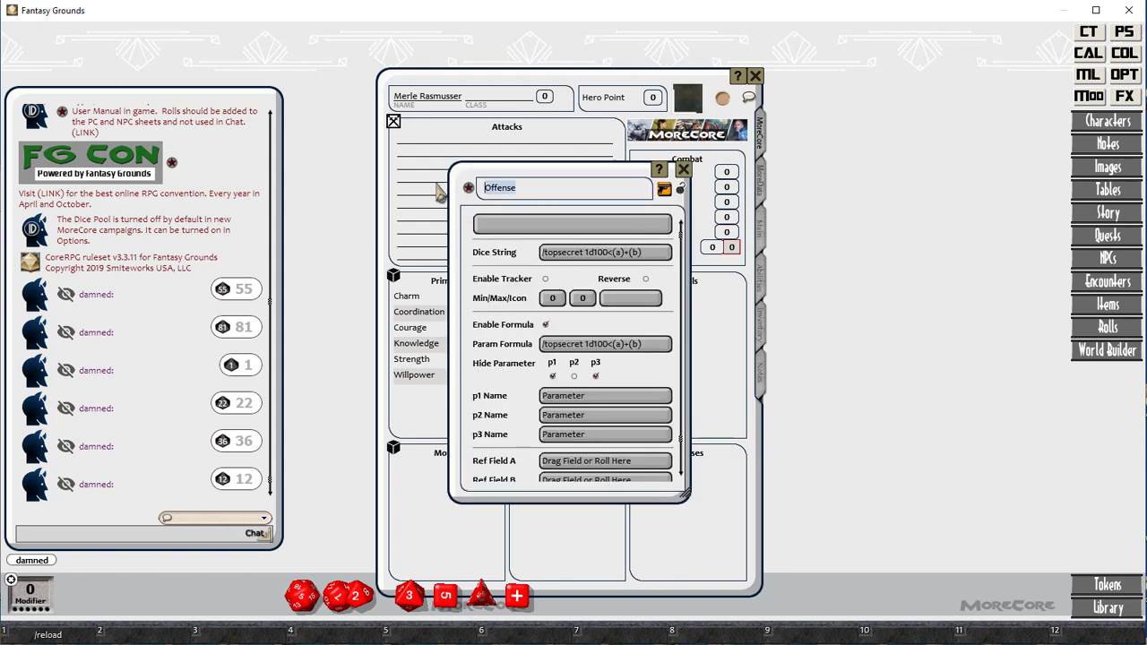
type("Deception")
left_click(684, 169)
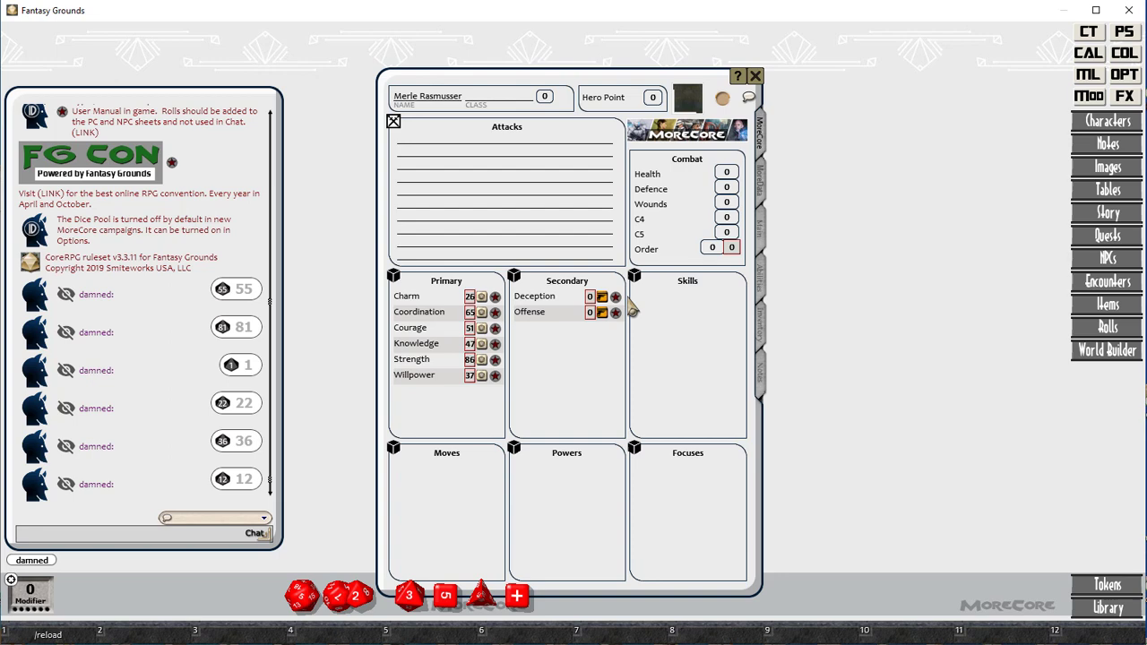
Step: Rename a duplicate of the Deception roll in Secondary to "Evasion"
left_click(615, 314)
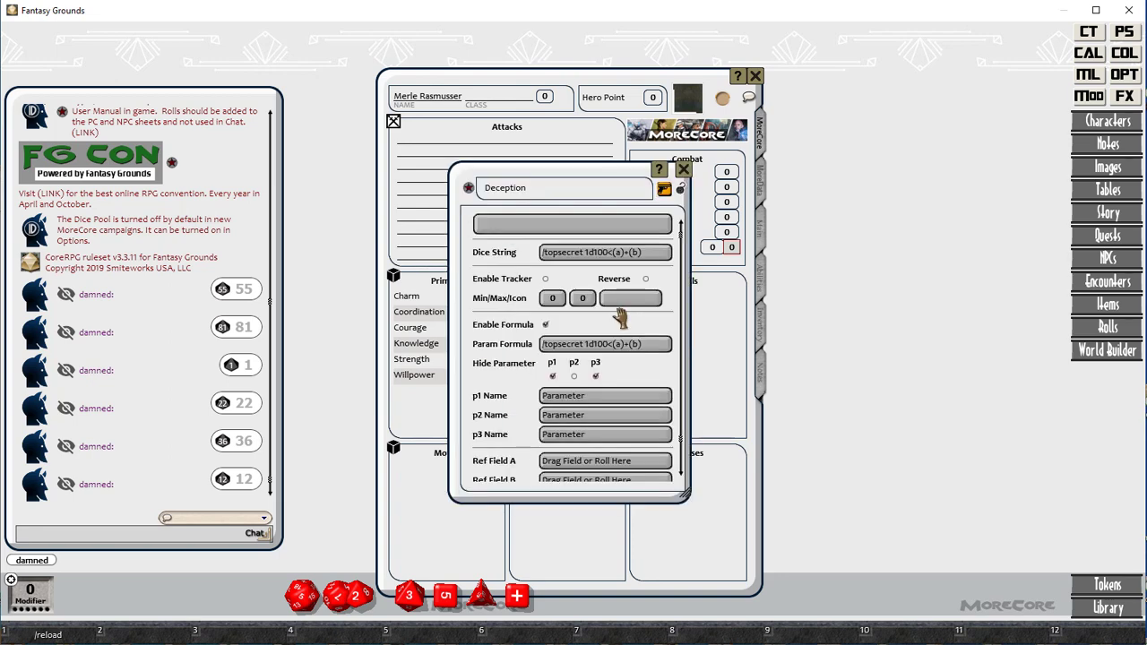
left_click_drag(551, 188, 456, 191)
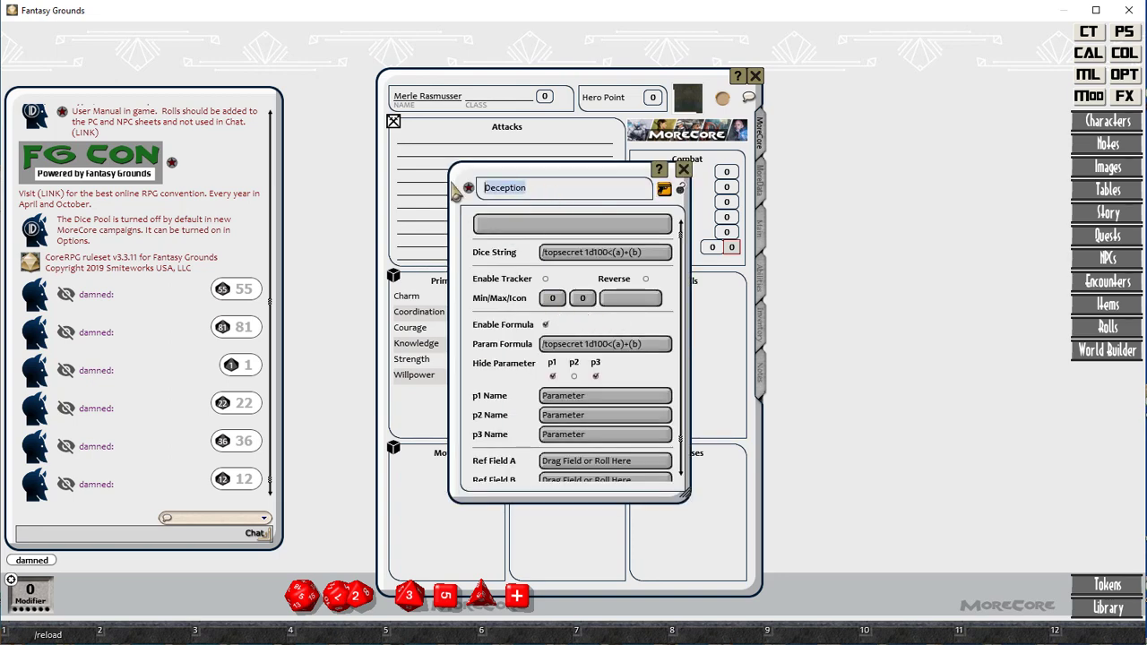
type("Evasion")
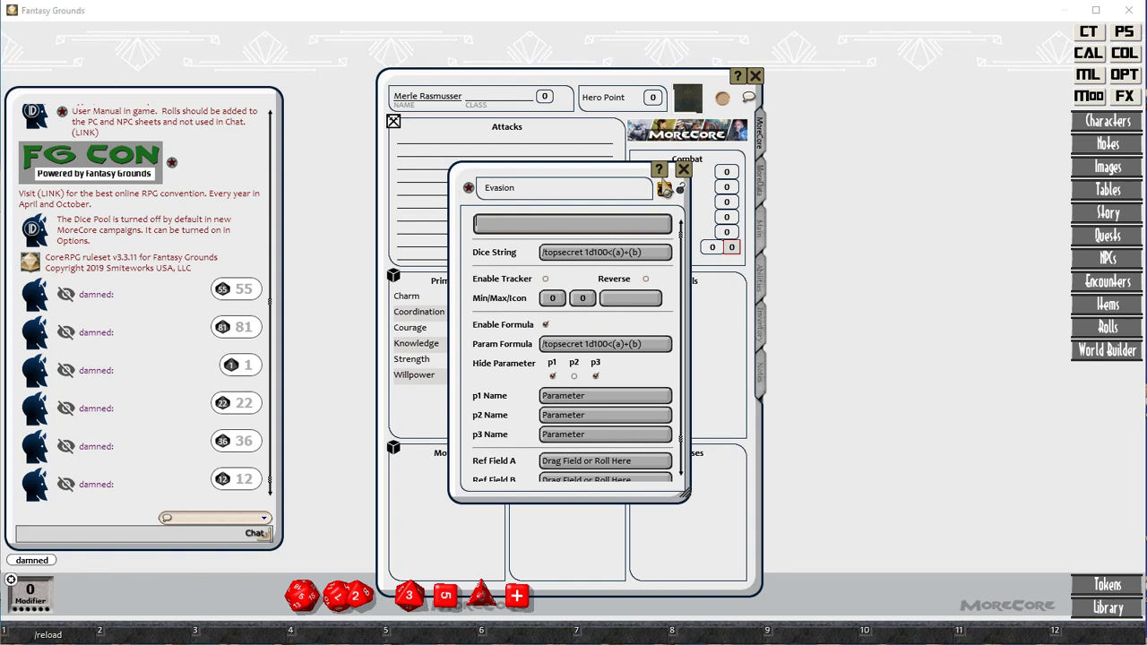
left_click(683, 170)
Step: Duplicate the Evasion roll within Secondary and rename one copy "Deactivation"
left_click_drag(616, 312, 619, 334)
left_click(615, 328)
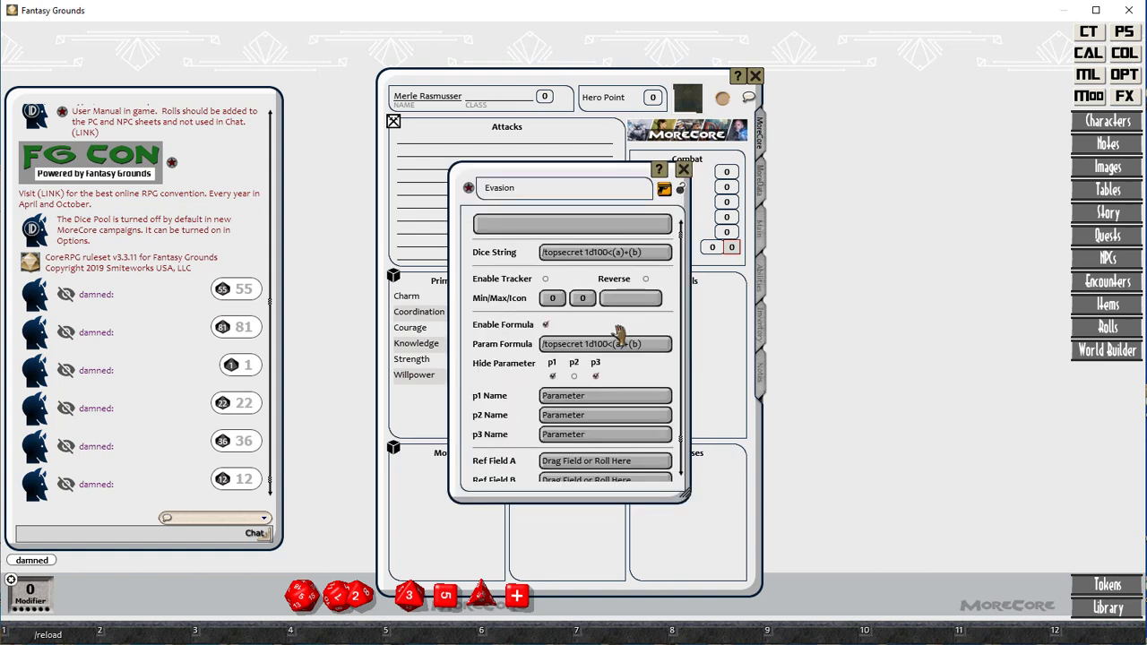
left_click_drag(520, 188, 434, 185)
type("Deactivation")
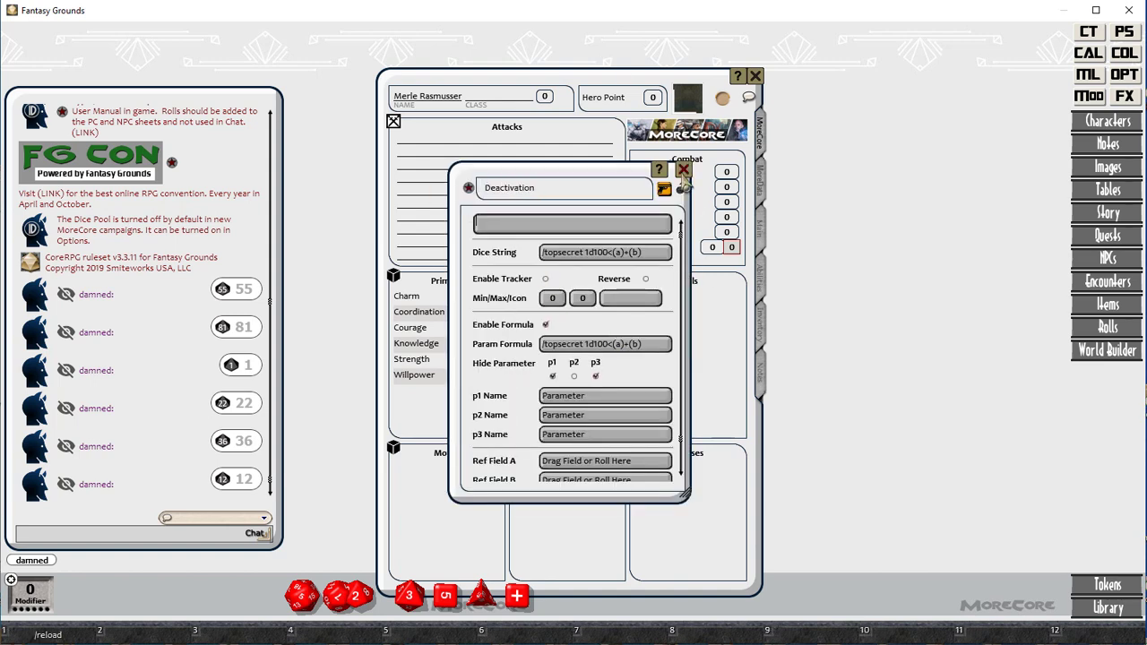
left_click(684, 170)
Step: Rename a duplicate of the Deactivation roll in Secondary to "Life Level"
left_click(618, 318)
key("ctrl+a")
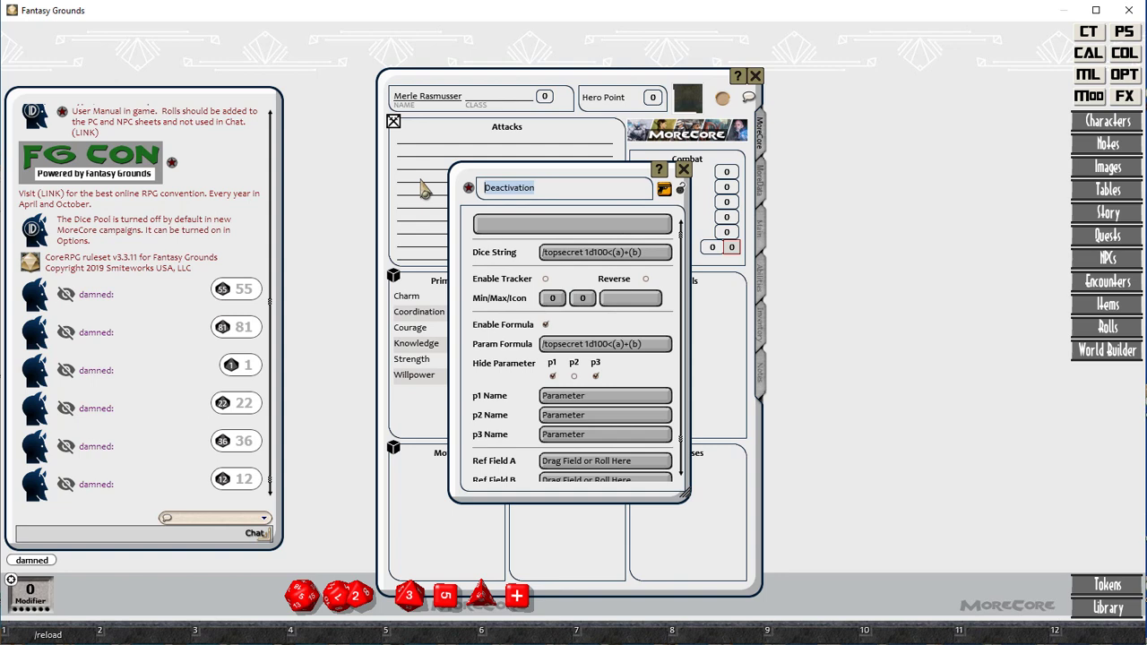
type("Life Level")
left_click(684, 171)
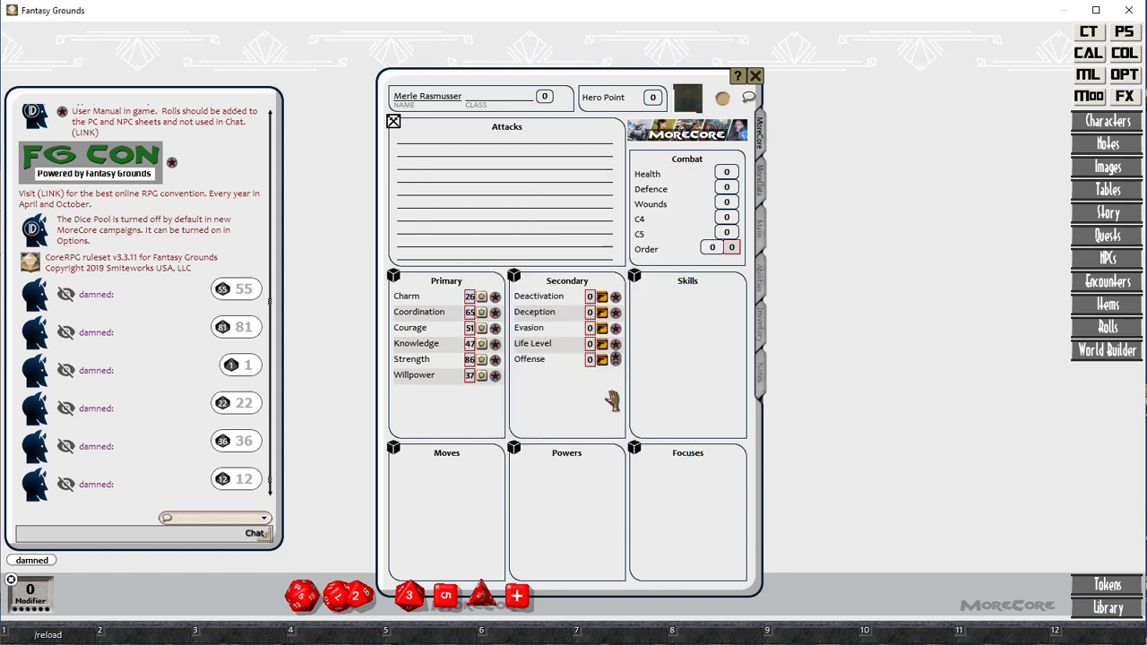
Step: Rename a further duplicate roll in the Secondary section to "Movement"
left_click(618, 368)
key("ctrl+a")
type("Movement")
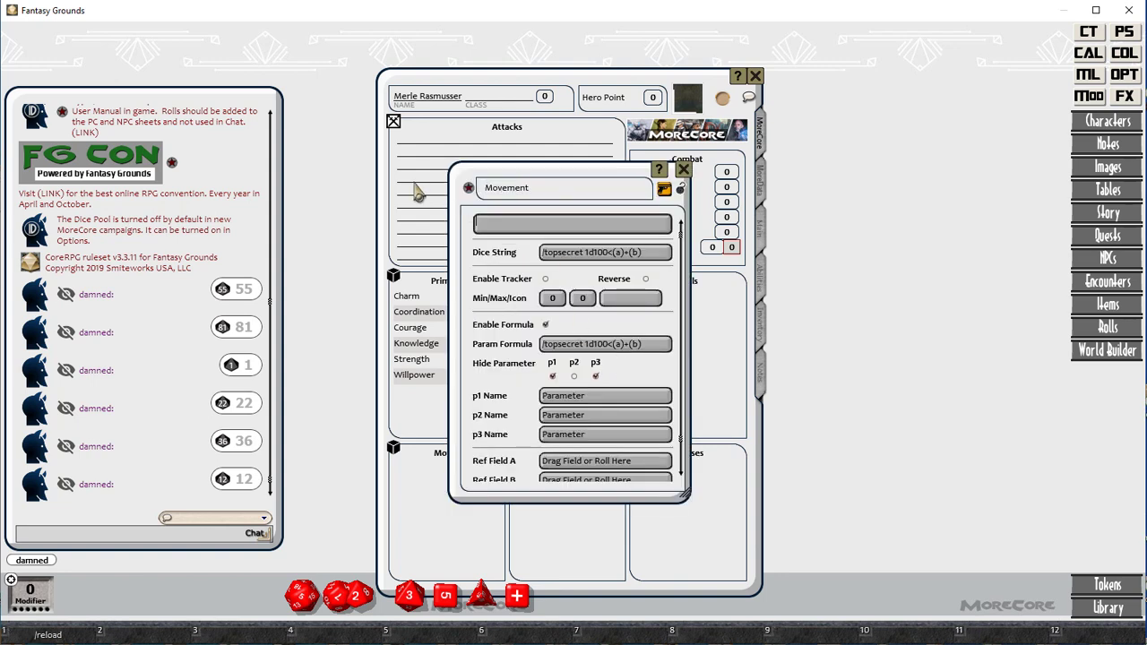
left_click(684, 171)
Step: Copy the Movement roll from Secondary into the Tertiary section and rename the copy "Hand to Hand"
left_click_drag(611, 358, 695, 292)
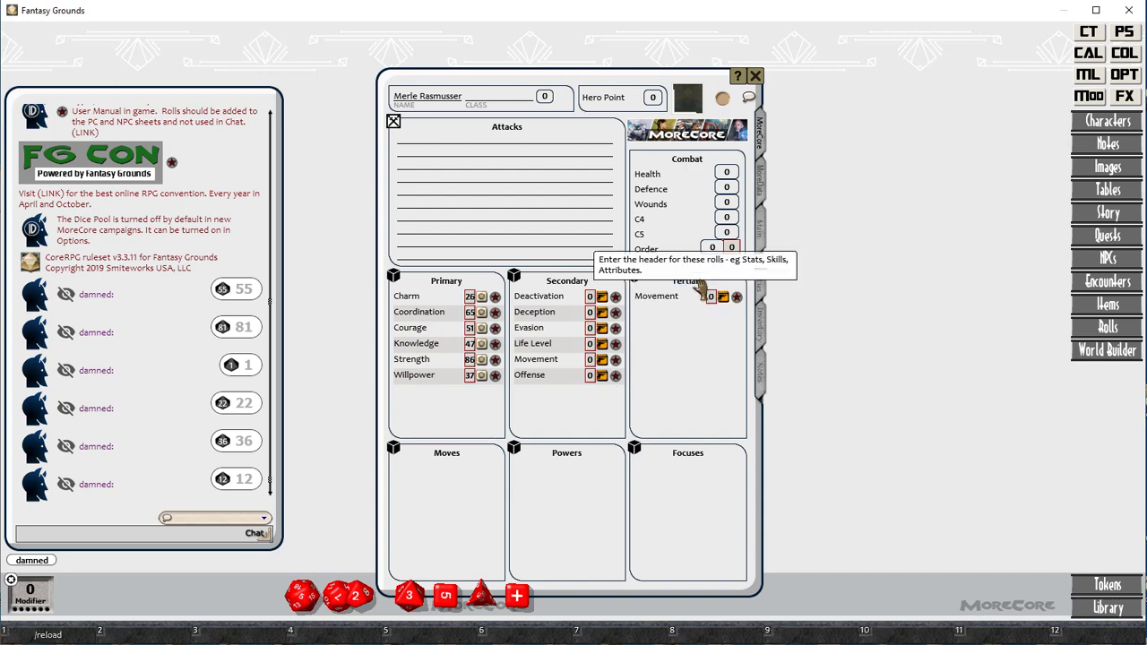
left_click(723, 297)
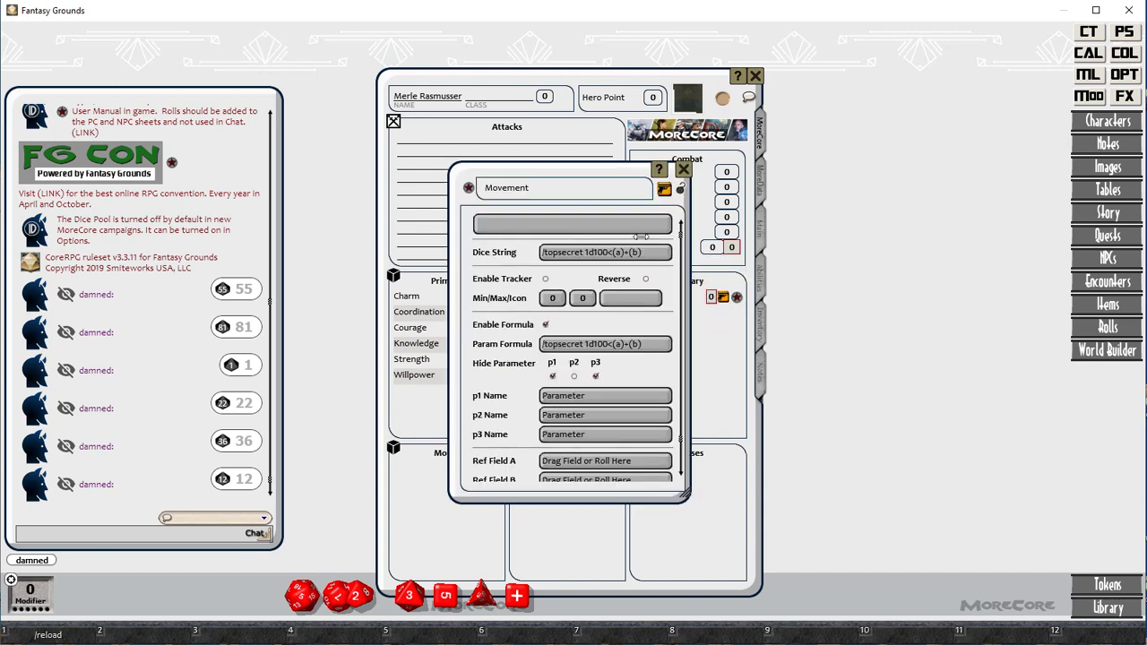
left_click_drag(531, 188, 453, 188)
type("Hand to Hand")
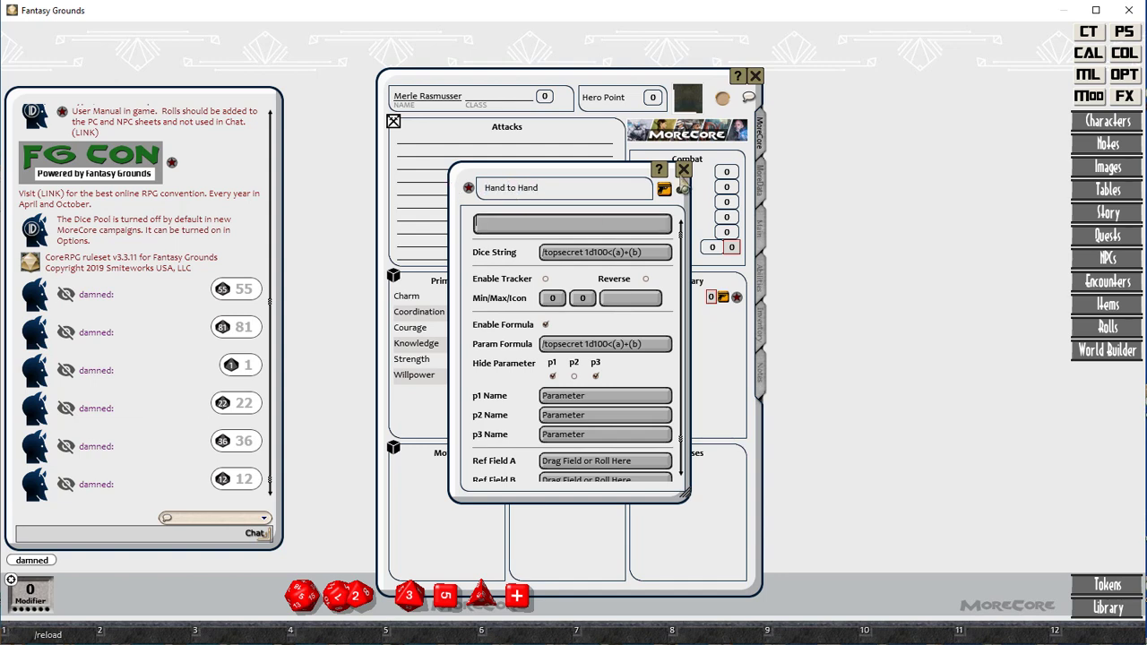
left_click(683, 172)
Step: Duplicate the Hand to Hand roll within Tertiary and rename one copy "Wrestling"
left_click_drag(740, 297, 729, 316)
left_click(733, 313)
left_click_drag(539, 187, 453, 188)
type("Wrest")
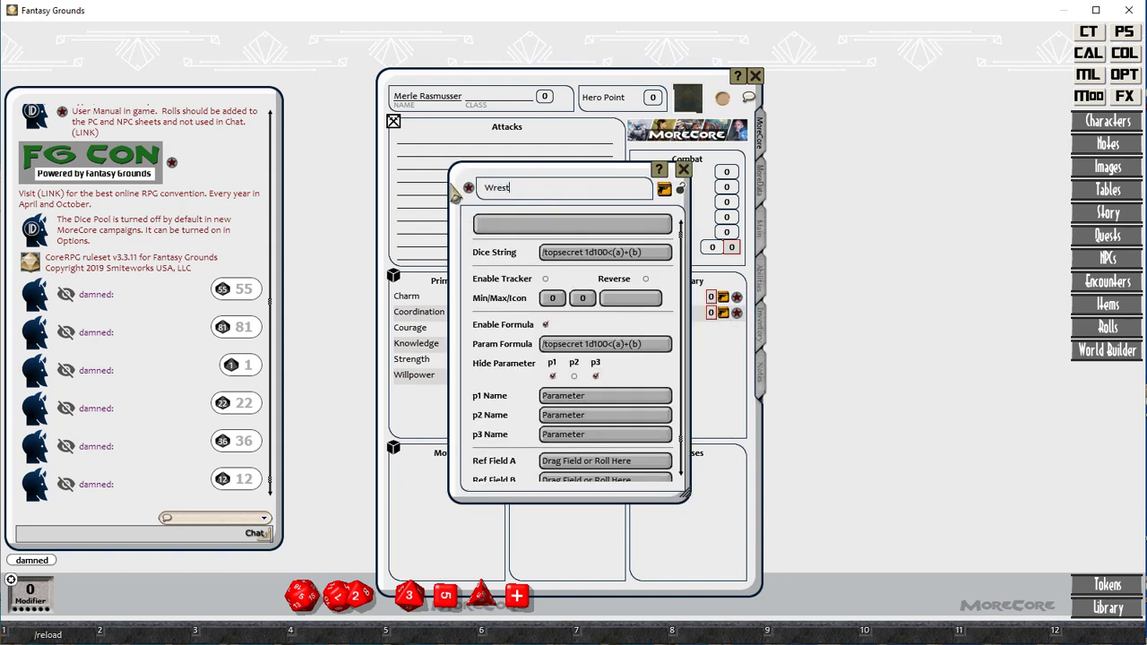
key("Tab")
left_click(683, 171)
Step: Add one more duplicate roll to the Tertiary section and rename it "Surprise"
left_click_drag(736, 313, 728, 348)
left_click(737, 329)
left_click_drag(543, 196, 461, 182)
type("Surprise")
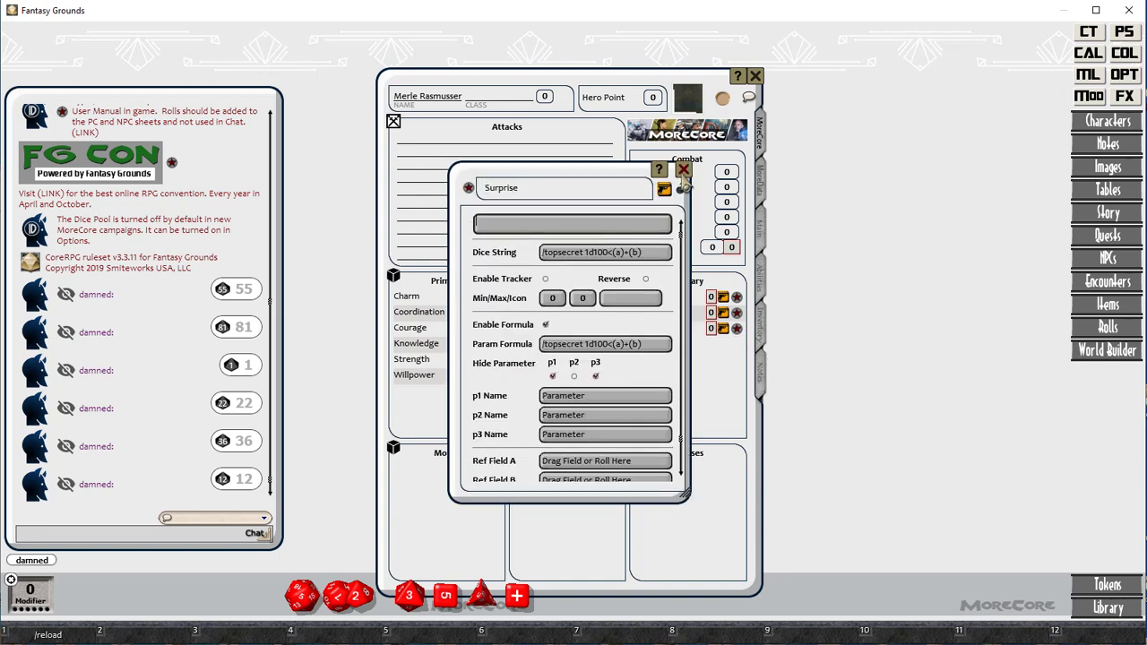
left_click(683, 171)
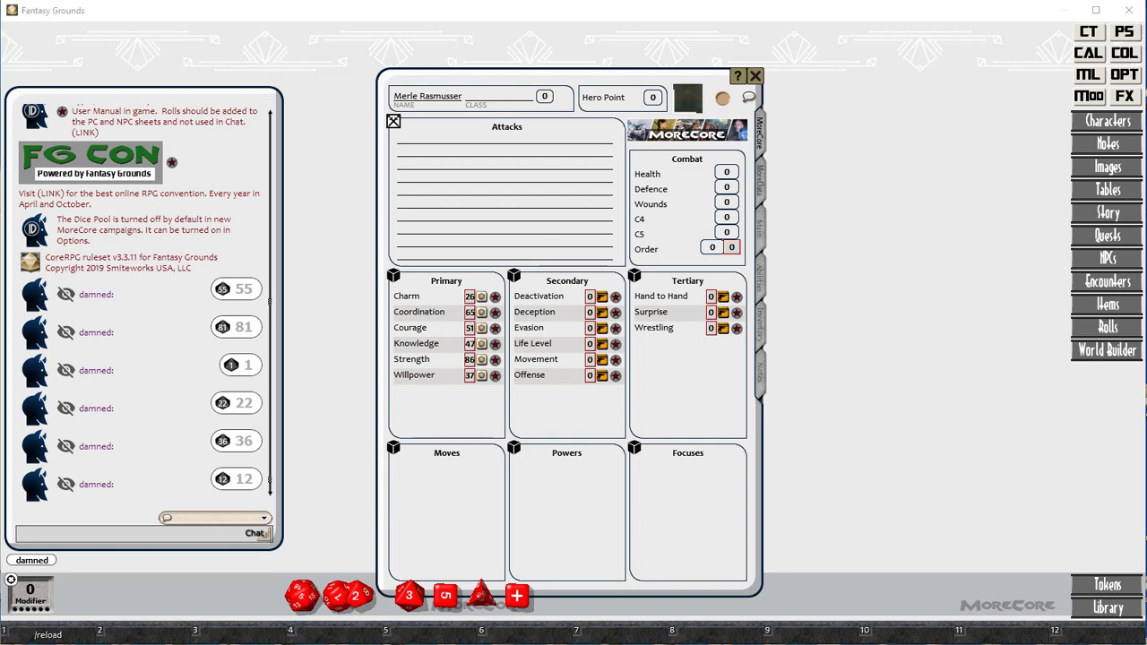
Step: Link the Deactivation roll's Ref Field A to Knowledge and Ref Field B to Coordination, moving the character sheet clear of the roll window
left_click(618, 297)
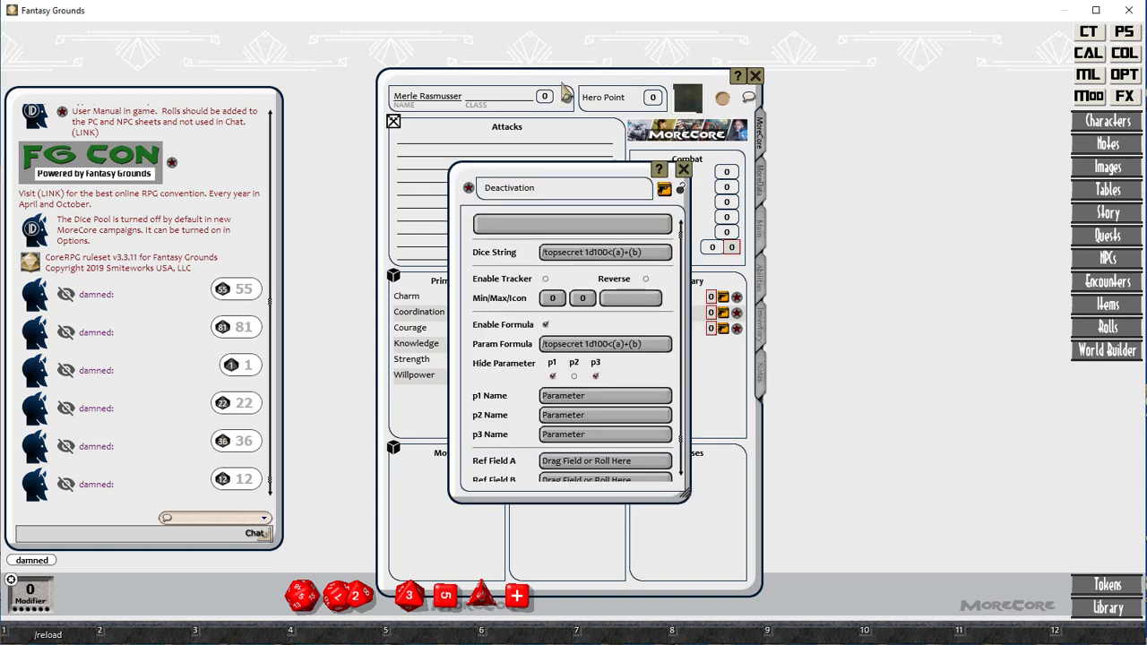
left_click_drag(565, 87, 892, 83)
left_click_drag(792, 314, 592, 461)
left_click_drag(778, 324, 609, 462)
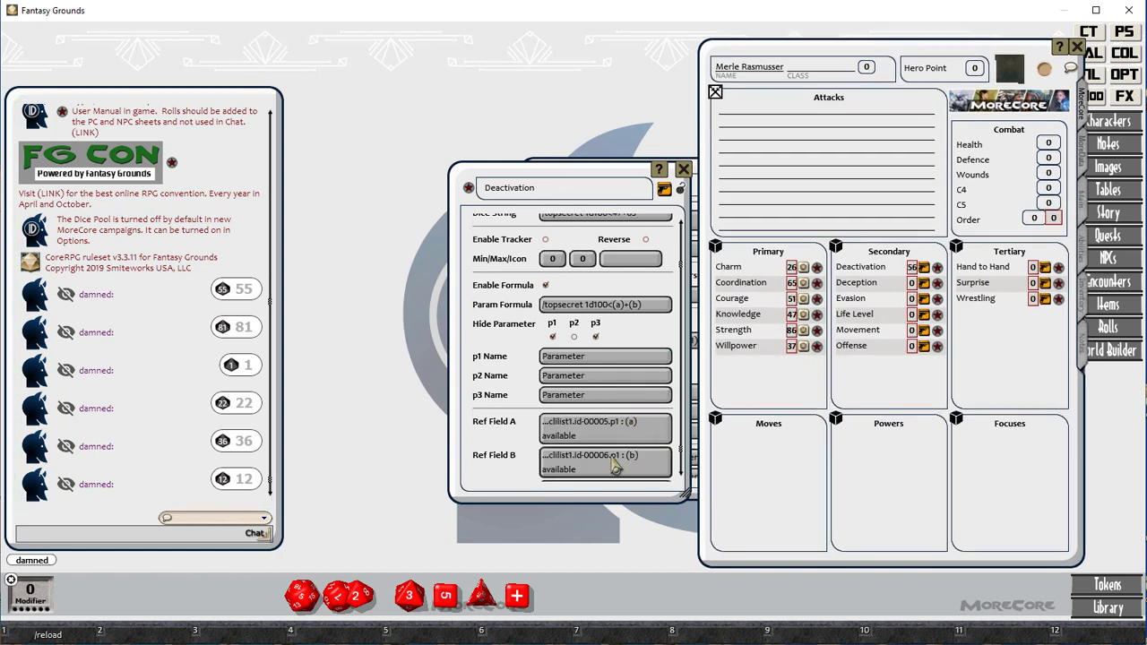
scroll(628, 331, "up", 1)
Step: Link the Deception roll's Ref Field A to Courage and Ref Field B to Charm
left_click(926, 283)
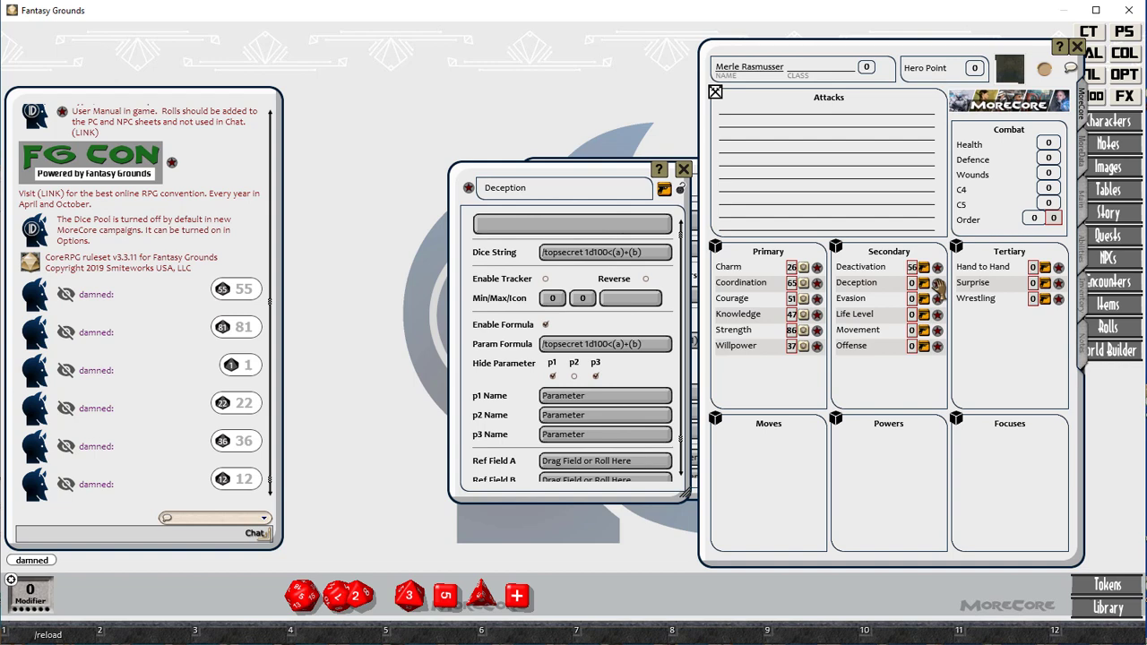
left_click_drag(791, 298, 587, 461)
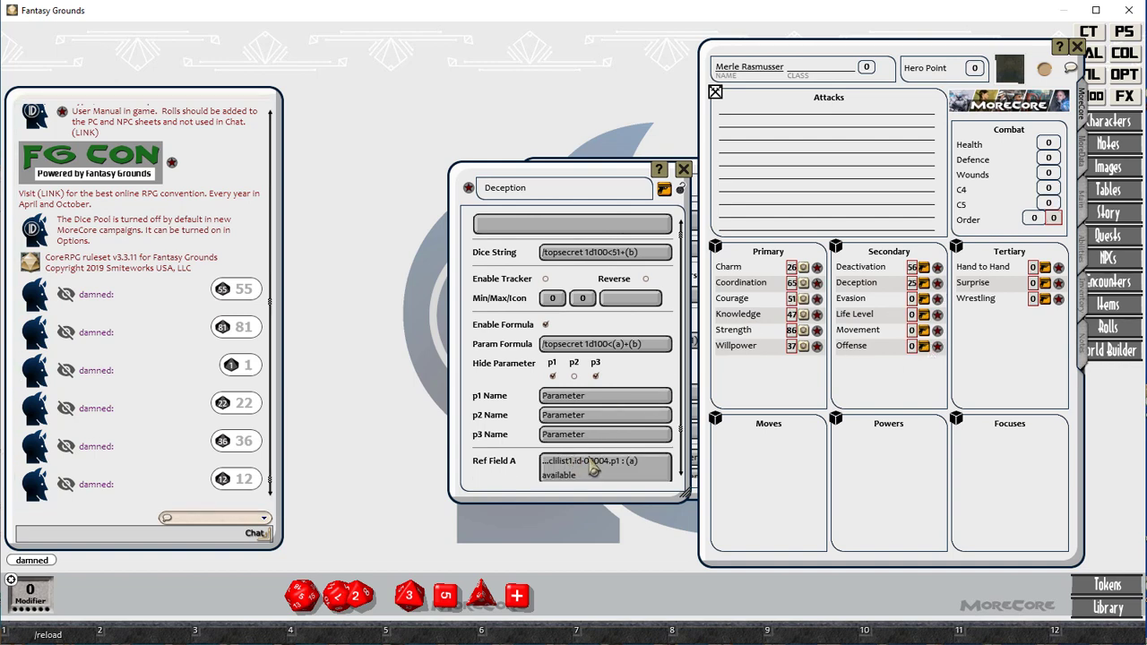
left_click_drag(773, 305, 582, 459)
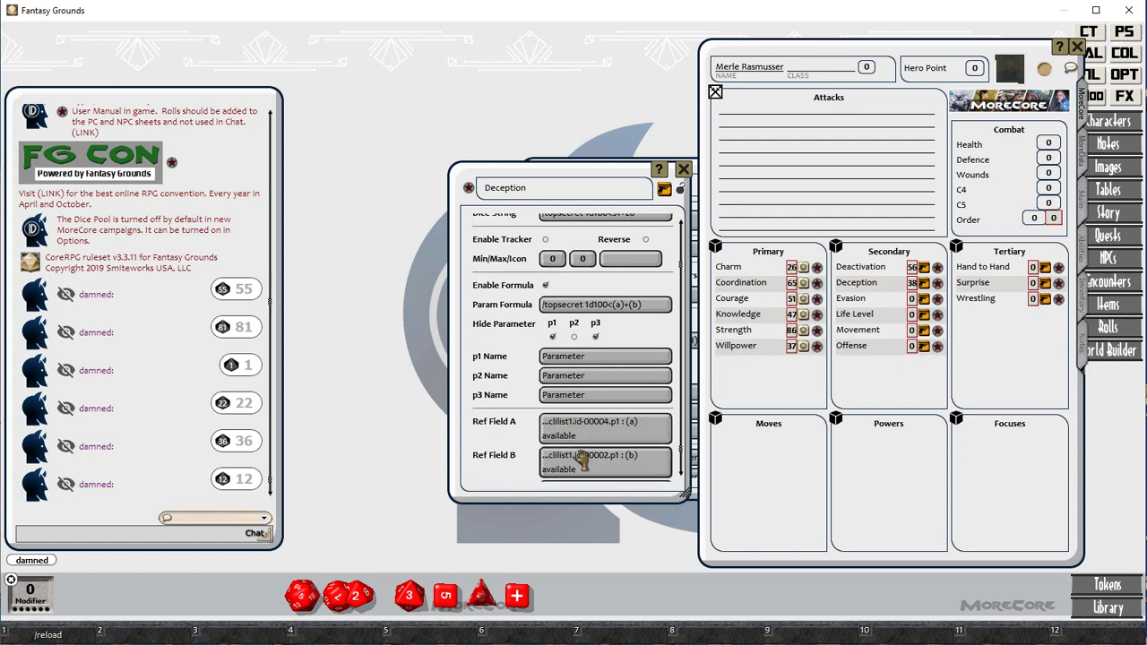
left_click(682, 188)
left_click(804, 330)
Step: Link the Evasion roll's Ref Field A to Charm and Ref Field B to Coordination
left_click(925, 298)
scroll(615, 323, "down", 1)
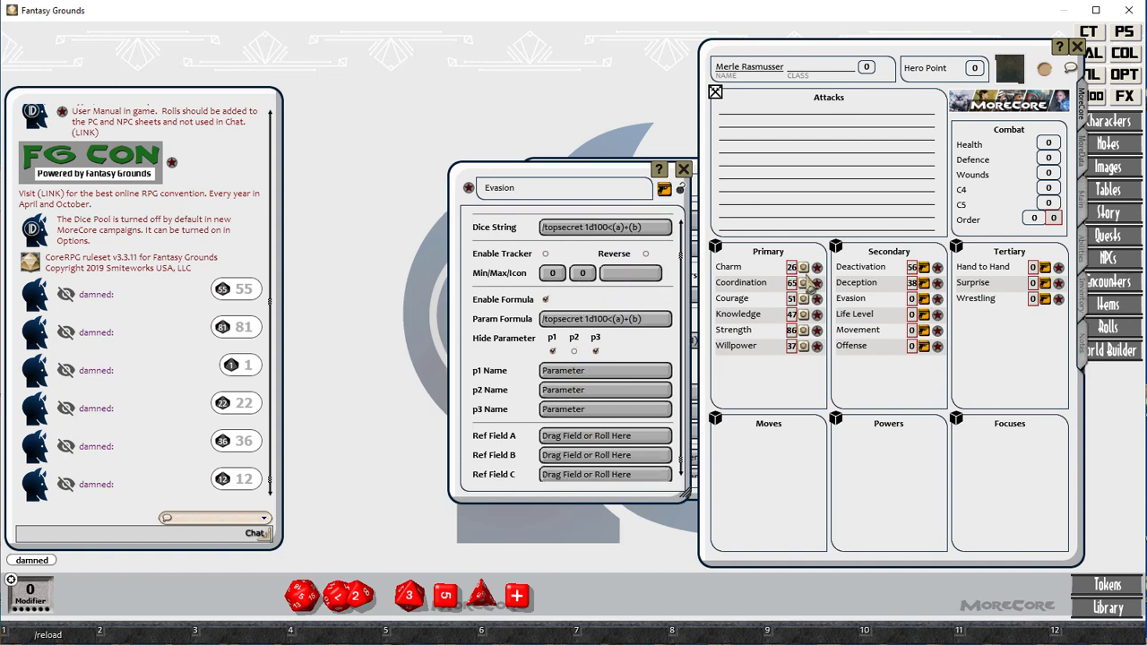
left_click_drag(793, 267, 581, 473)
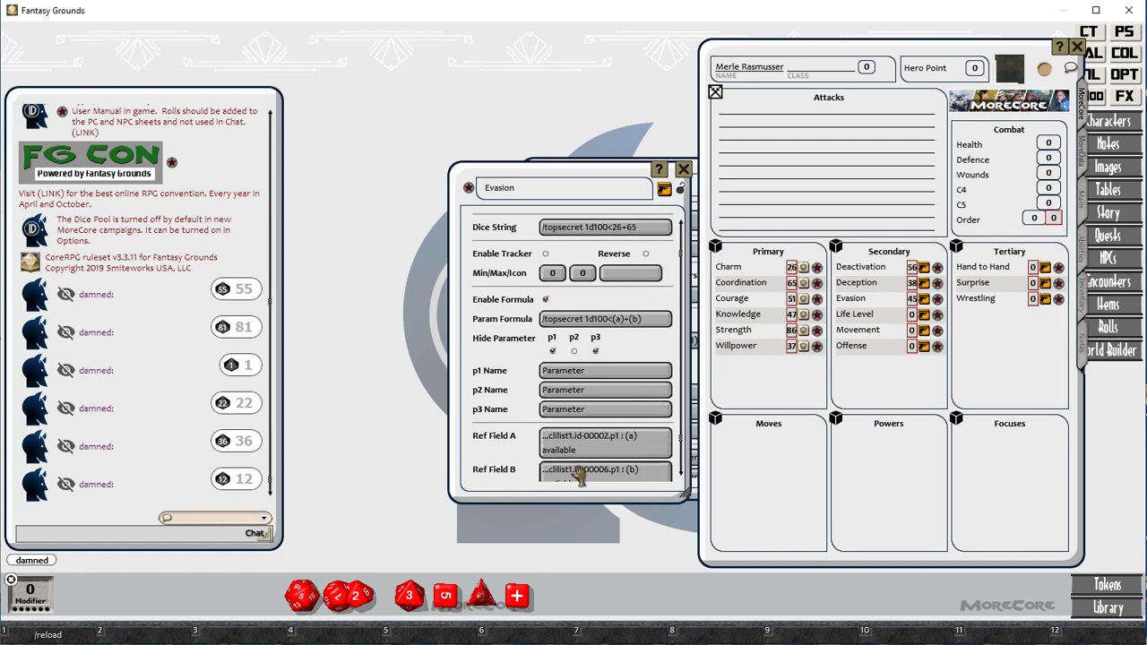
left_click(684, 169)
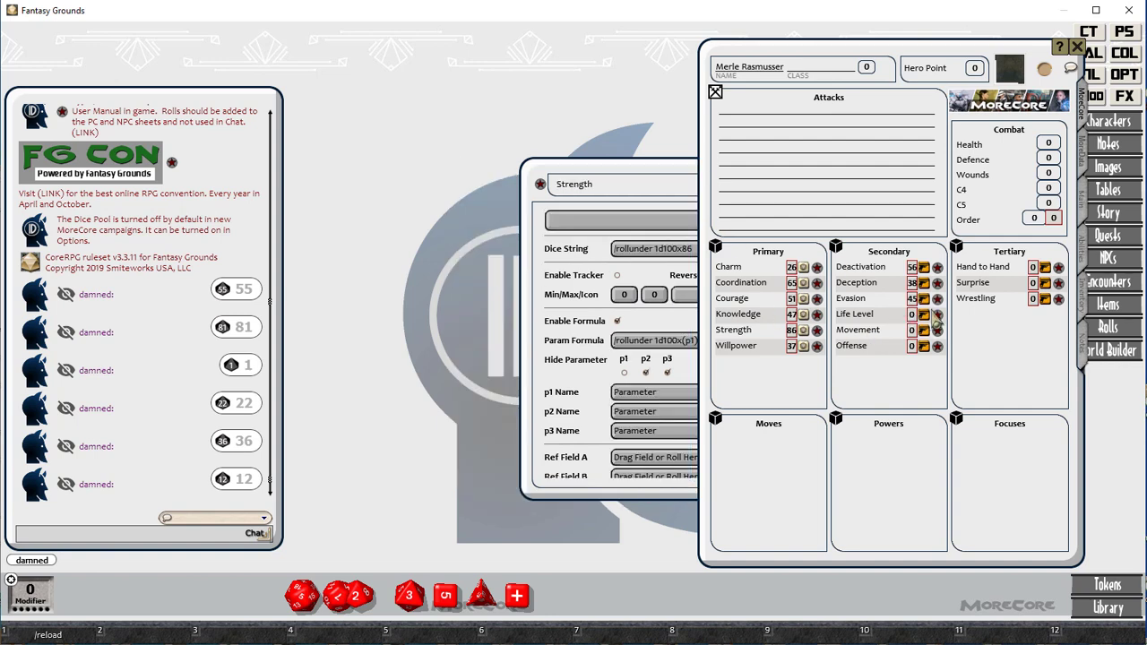
Step: Link the Life Level roll's Ref Field A to Strength and Ref Field B to Willpower, and lock the roll
left_click(924, 313)
scroll(602, 374, "down", 1)
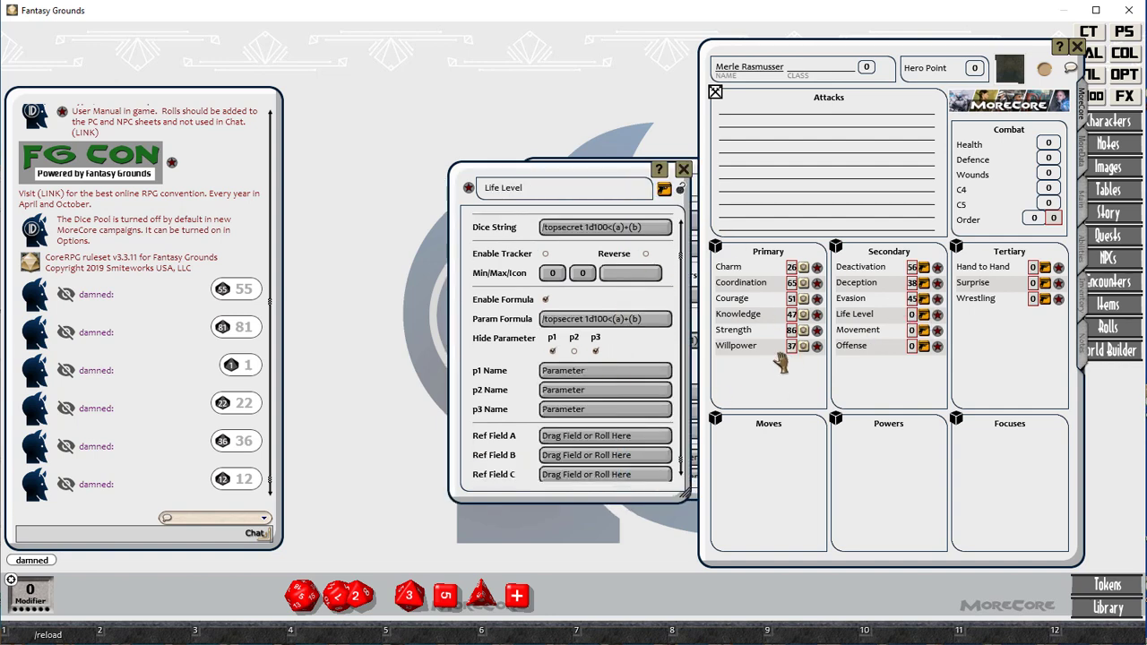
left_click_drag(791, 346, 592, 458)
left_click_drag(793, 330, 596, 437)
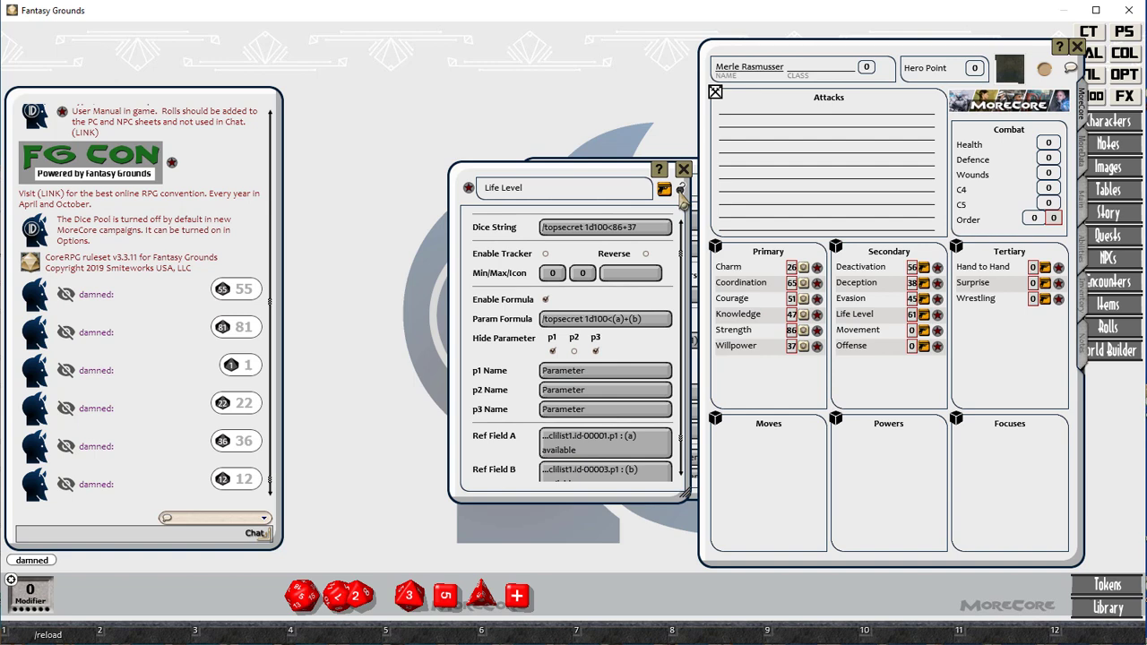
left_click(681, 187)
left_click(683, 170)
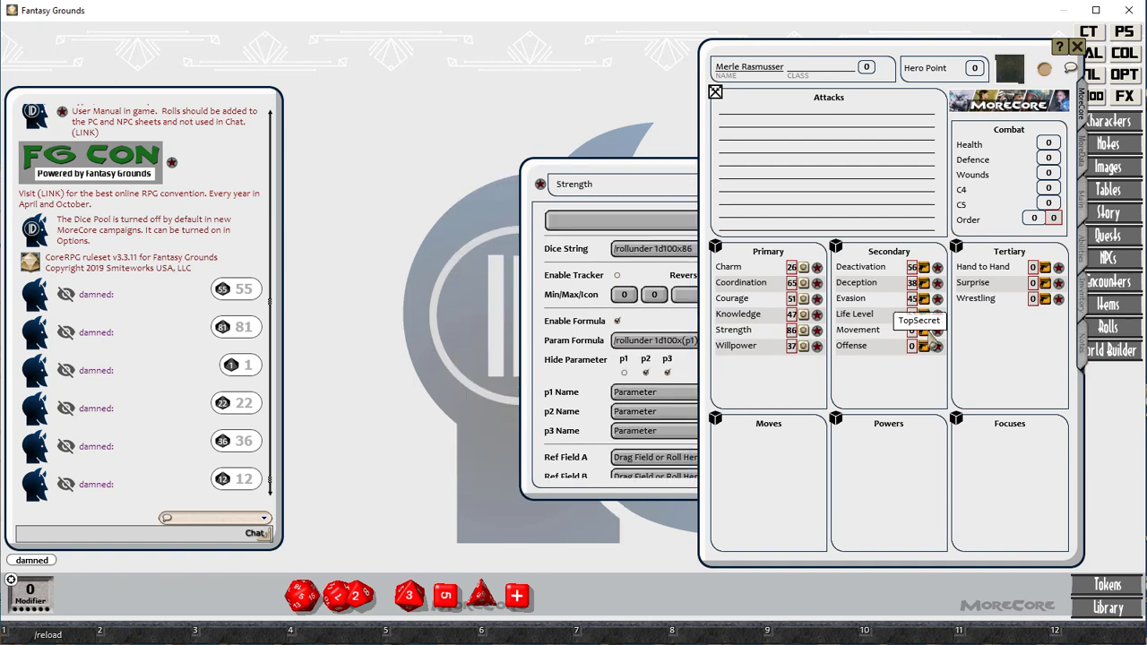
Step: Link the Movement roll's Ref Field A to Strength and Ref Field B to Willpower
left_click(924, 330)
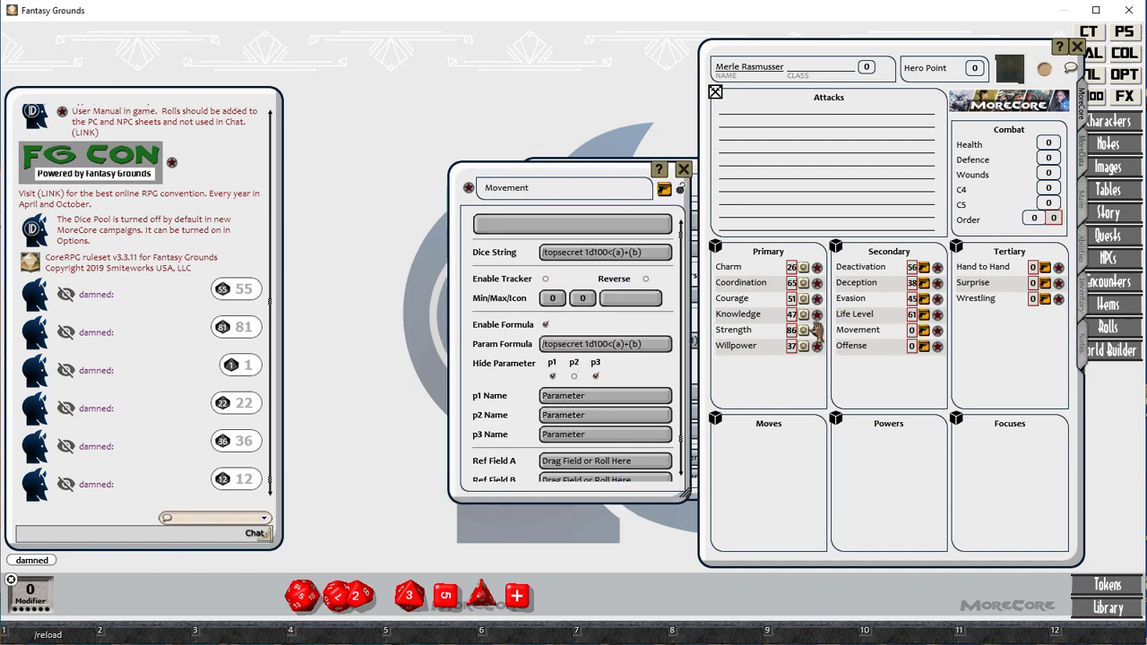
left_click_drag(792, 330, 609, 455)
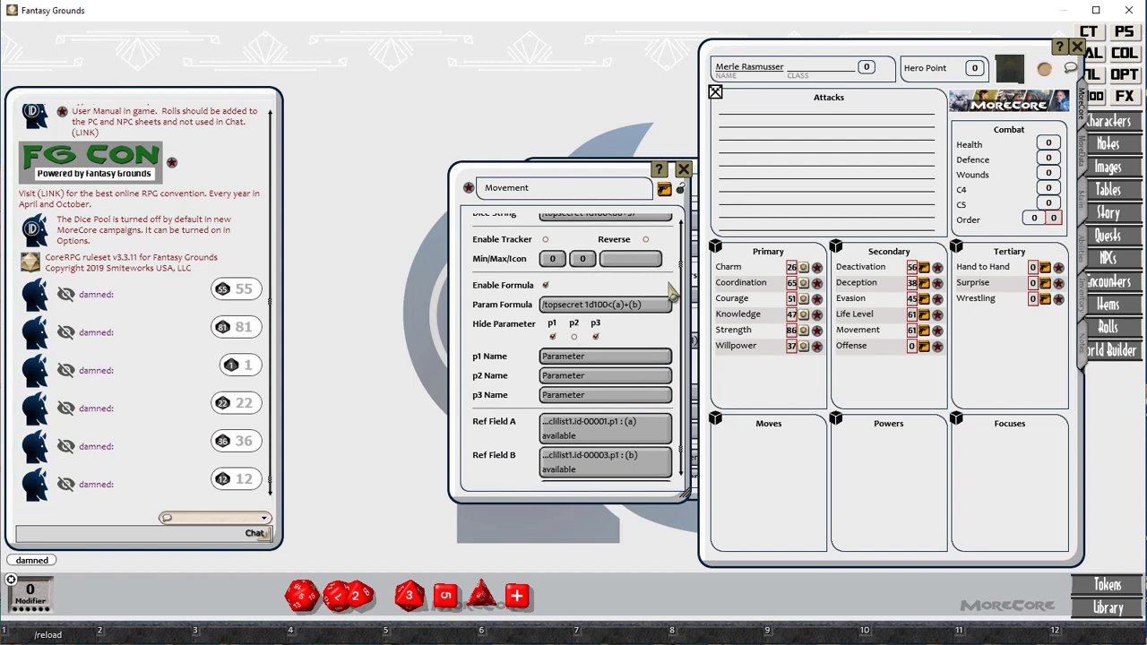
left_click(683, 170)
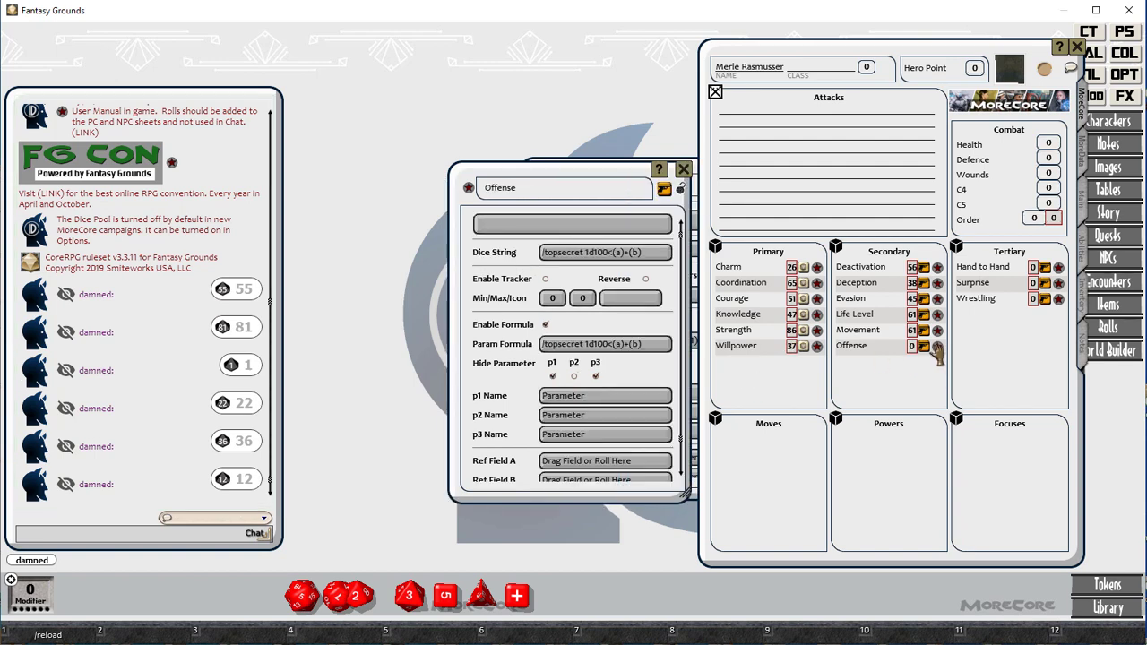
Step: Link the Offense roll's Ref Field A to Coordination and Ref Field B to Courage, lock it, and close the open roll windows
left_click_drag(791, 298, 583, 462)
scroll(594, 445, "down", 2)
left_click(682, 190)
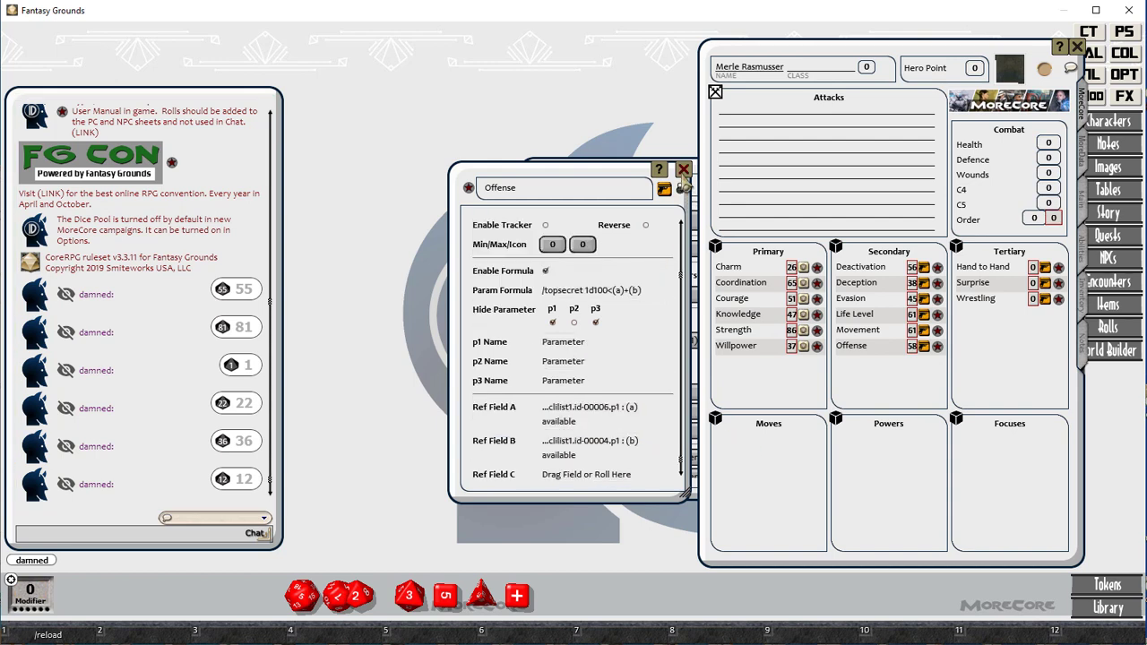
left_click(683, 169)
left_click(696, 197)
left_click(752, 166)
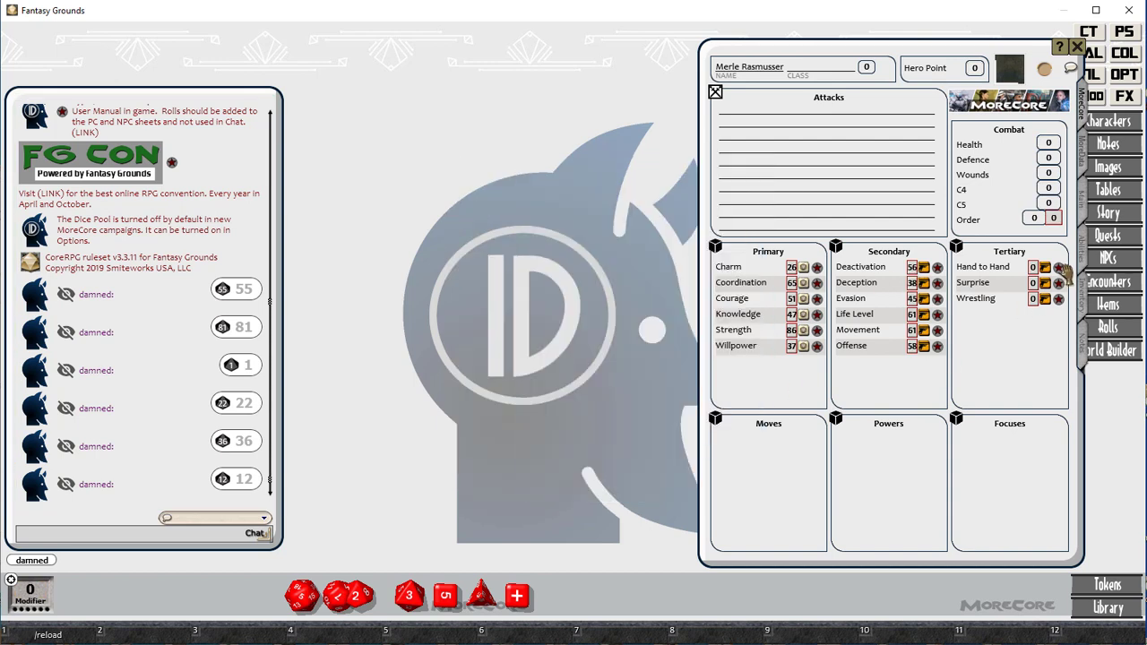
Step: Link the Hand to Hand roll's Ref Field A to Evasion and Ref Field B to Strength, and lock the roll
left_click(1060, 268)
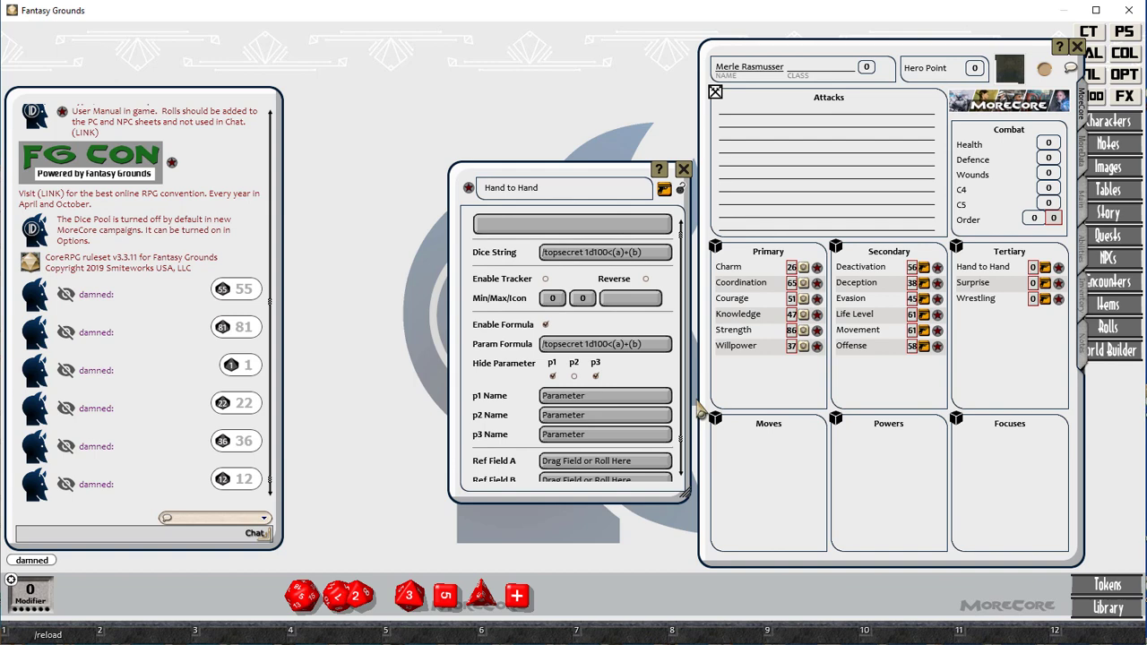
left_click_drag(911, 298, 583, 459)
scroll(583, 452, "down", 1)
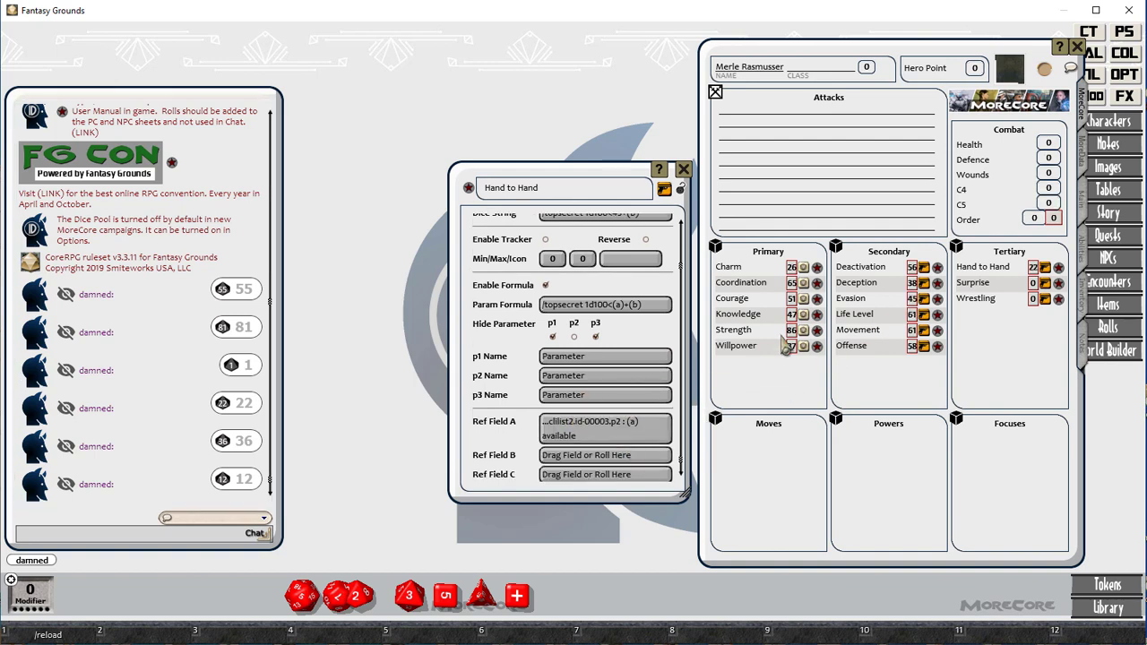
left_click_drag(792, 329, 593, 463)
left_click(682, 189)
left_click(683, 170)
Step: Link the Surprise roll's Ref Field A to Deception and Ref Field B to Evasion, and lock the roll
left_click(1058, 283)
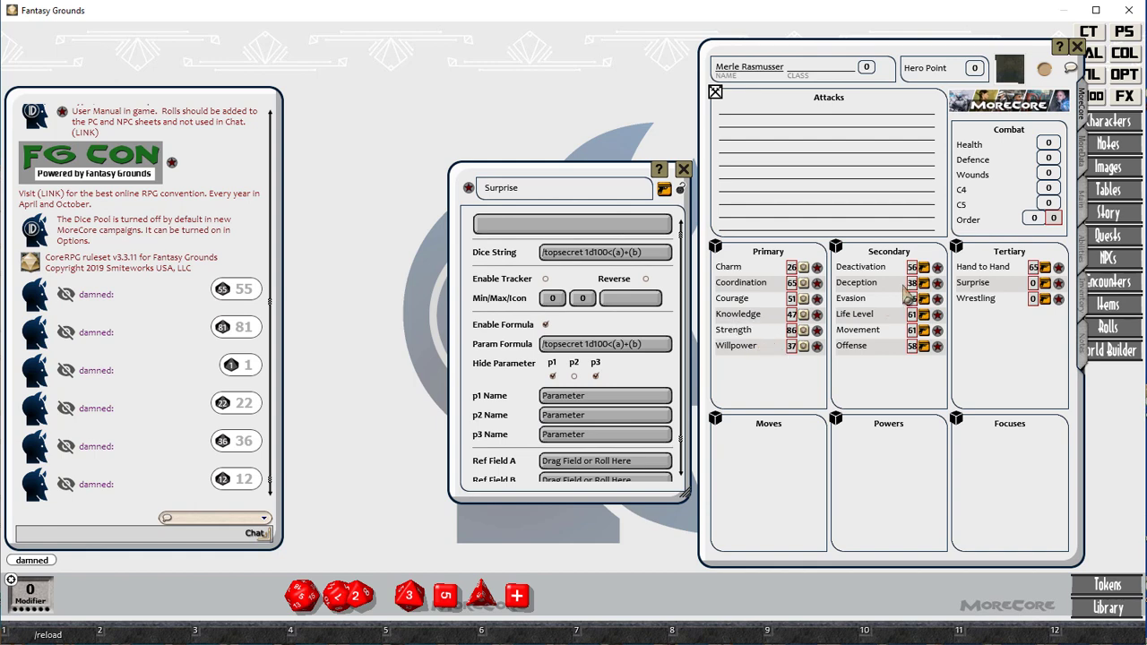
left_click_drag(912, 282, 587, 453)
scroll(600, 457, "down", 1)
left_click_drag(912, 300, 584, 457)
left_click(681, 189)
left_click(683, 169)
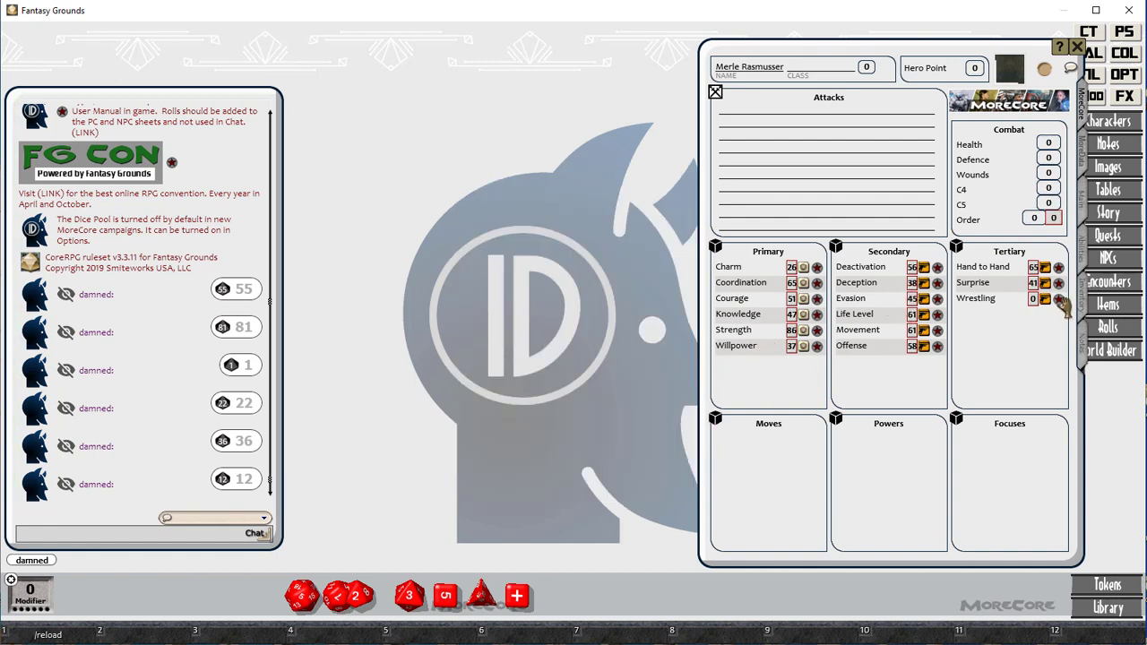
Step: Link the Wrestling roll's Ref Field A to Offense and Ref Field B to Strength, and lock the roll
left_click(1058, 300)
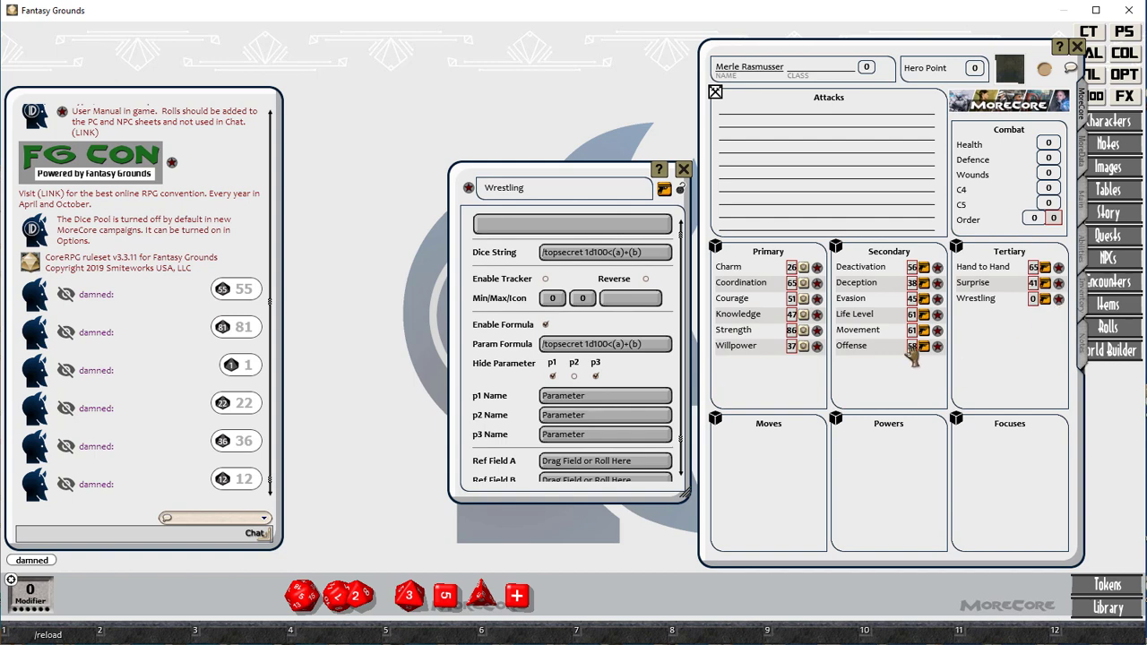
left_click_drag(912, 354, 569, 459)
scroll(574, 430, "down", 1)
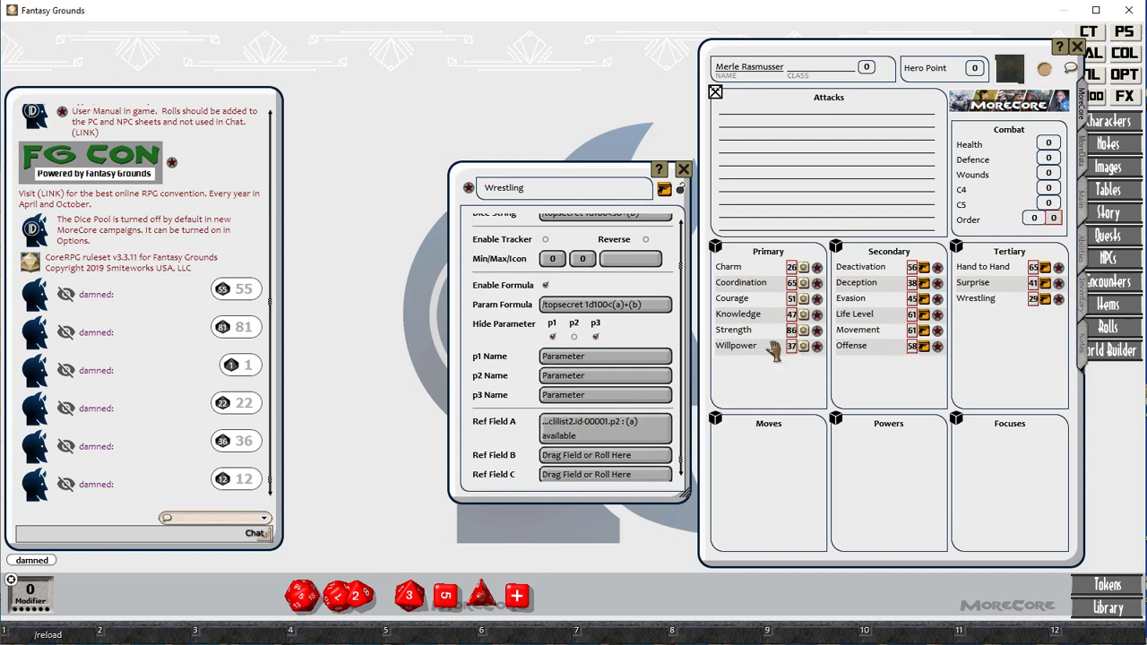
left_click_drag(791, 330, 593, 455)
left_click(681, 189)
scroll(594, 312, "up", 1)
left_click(683, 169)
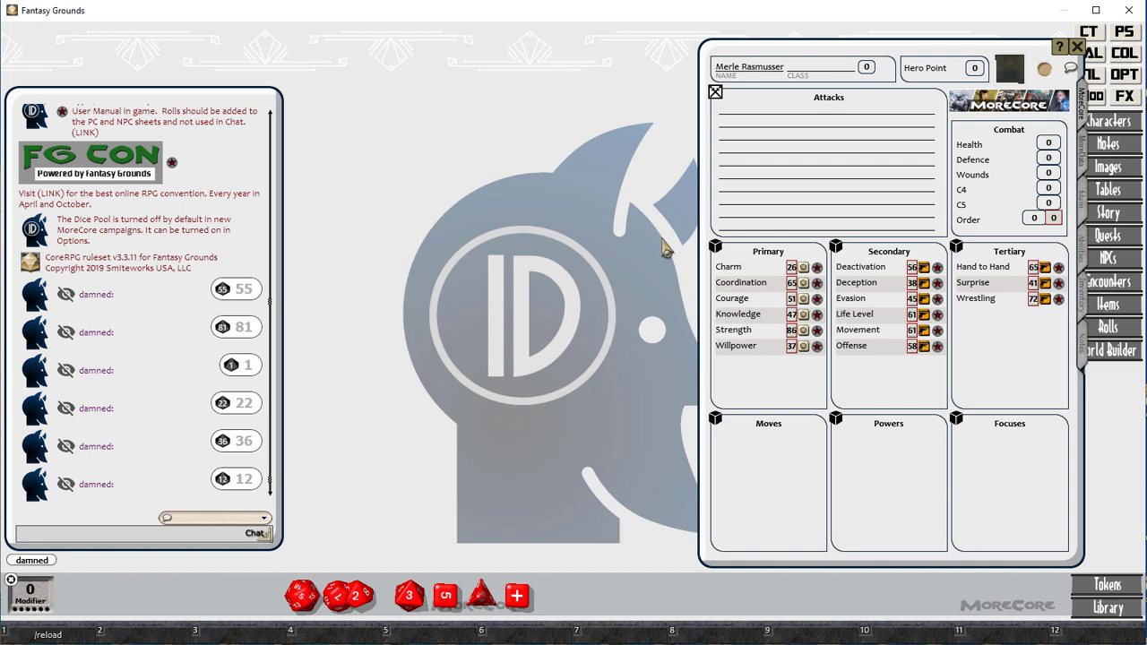
Step: Test the sheet by making a Coordination, an Offense and a Hand to Hand roll
left_click(816, 282)
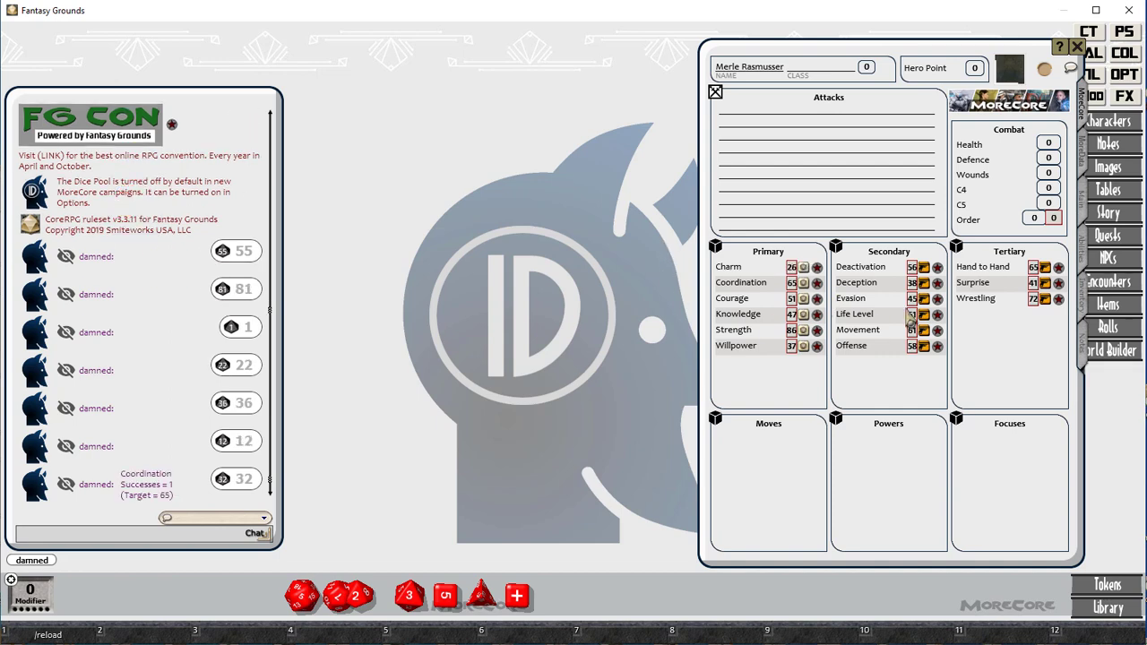
left_click(936, 348)
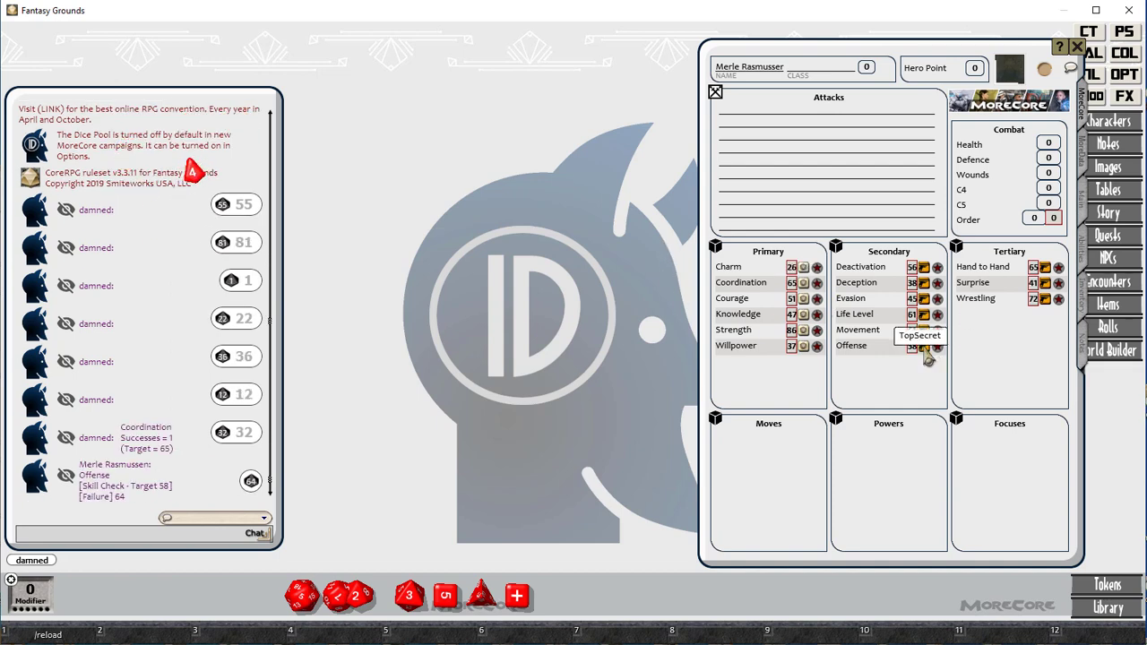
left_click(1047, 269)
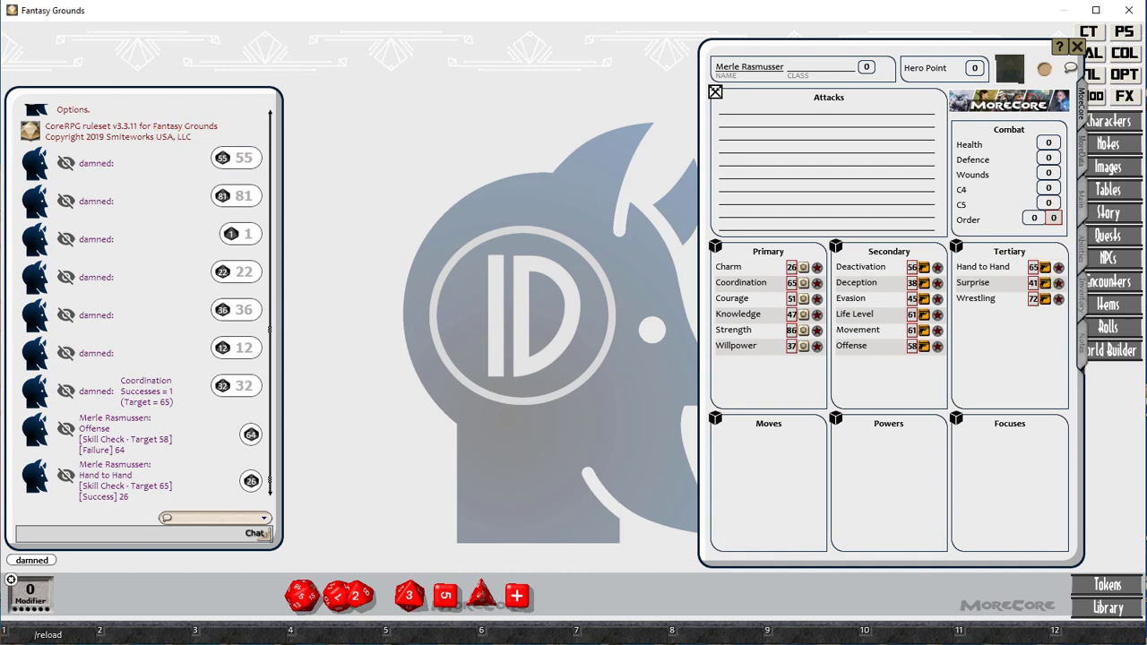
Step: Open the Height table from the campaign tables and roll on it, keeping the chat output in view
left_click_drag(754, 216, 712, 217)
left_click(1105, 190)
left_click(582, 317)
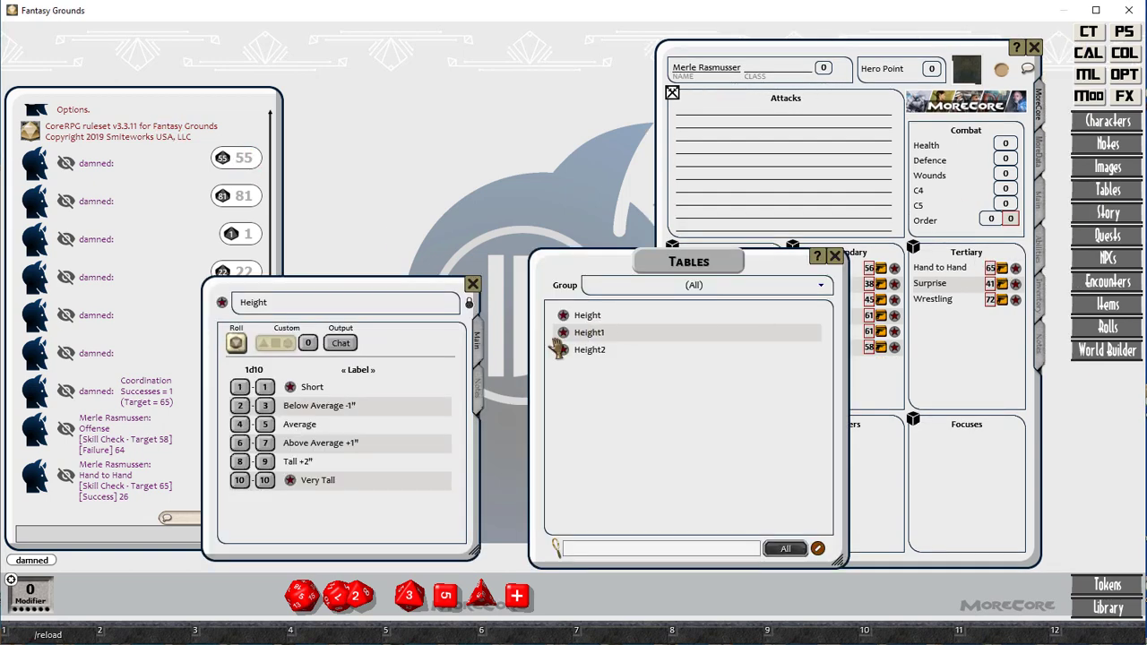
left_click(236, 345)
left_click_drag(434, 291, 460, 289)
Step: Enter 5'10" as the character's height in the sheet's notes section
left_click(1043, 342)
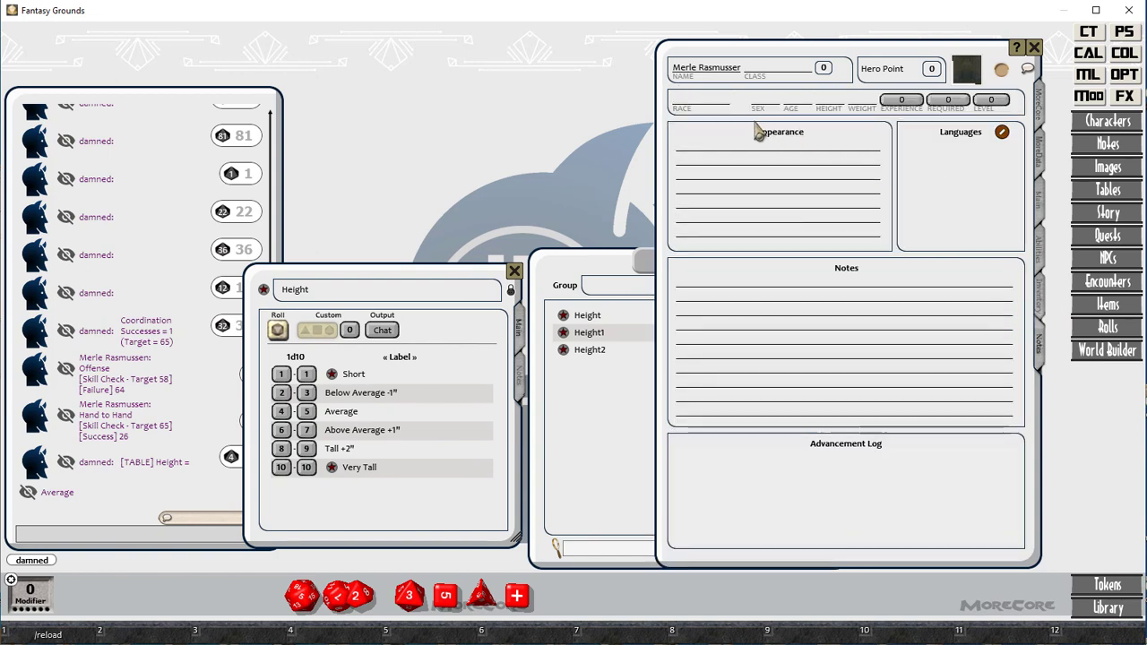
left_click(826, 102)
type("5'10\"")
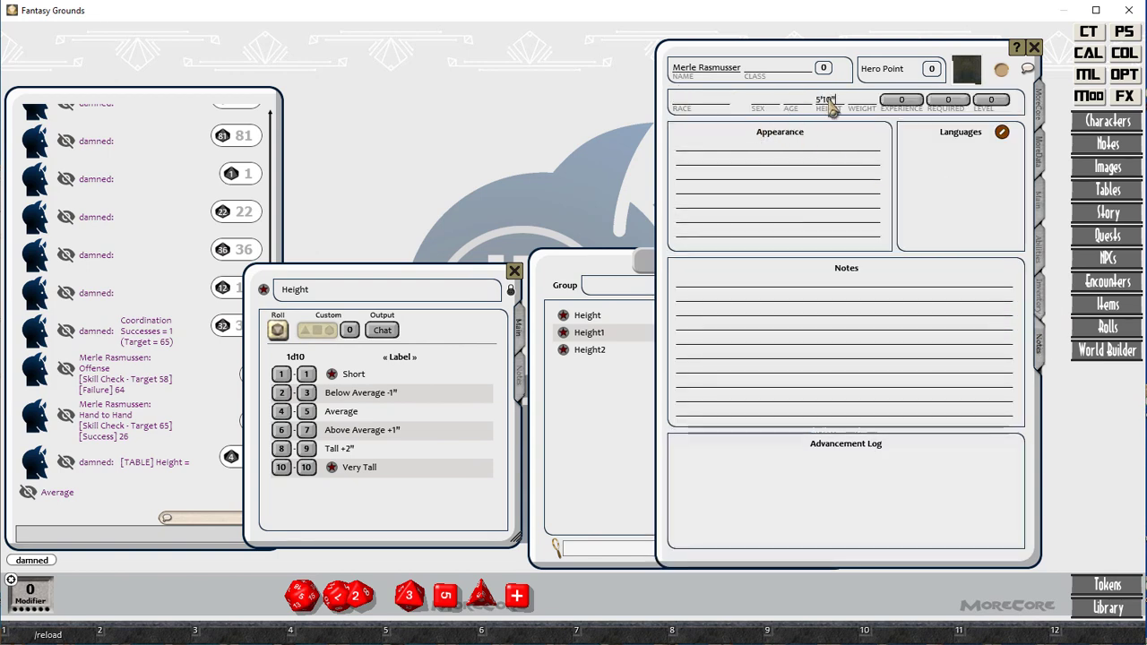
Step: Roll several more times on the Height table, keeping the chat output in view, to test its follow-up table
left_click(278, 330)
left_click(280, 330)
left_click(281, 329)
left_click(283, 329)
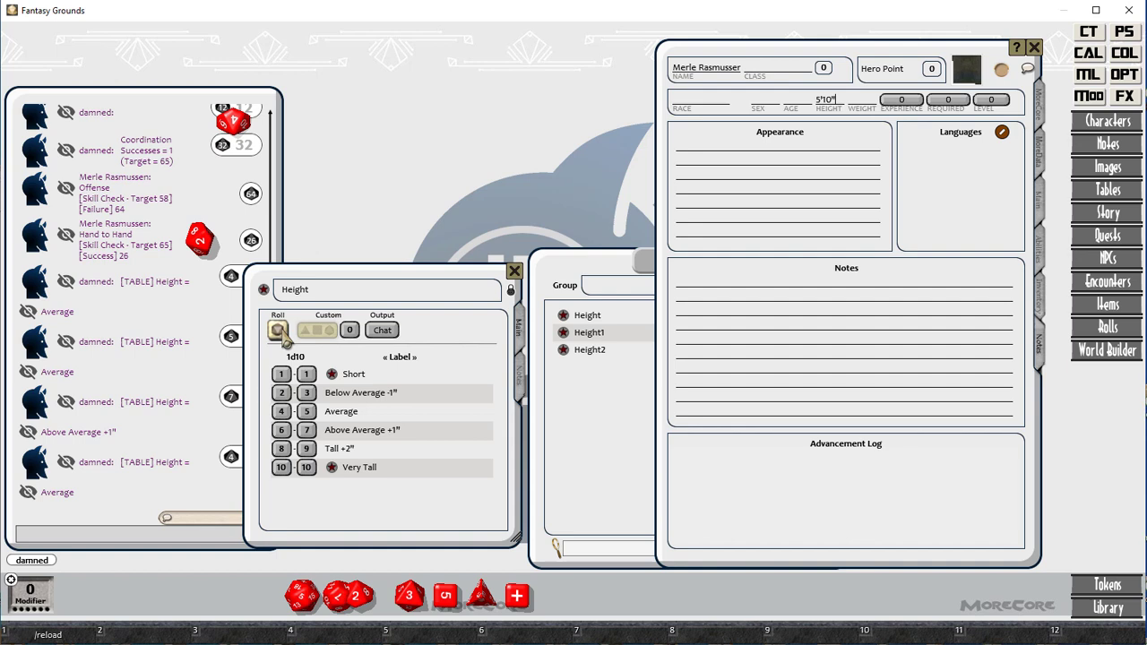
left_click(285, 329)
left_click_drag(350, 274, 404, 262)
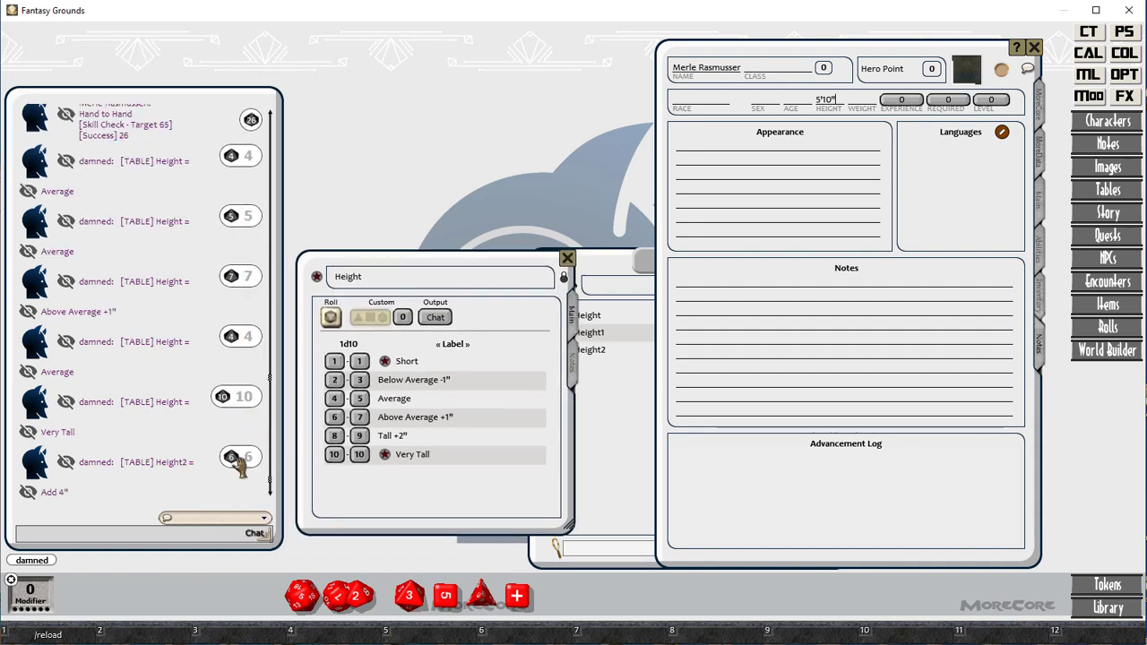
Step: Examine the result ranges in the Height2 table, and close the open table windows
left_click(628, 259)
left_click(566, 352)
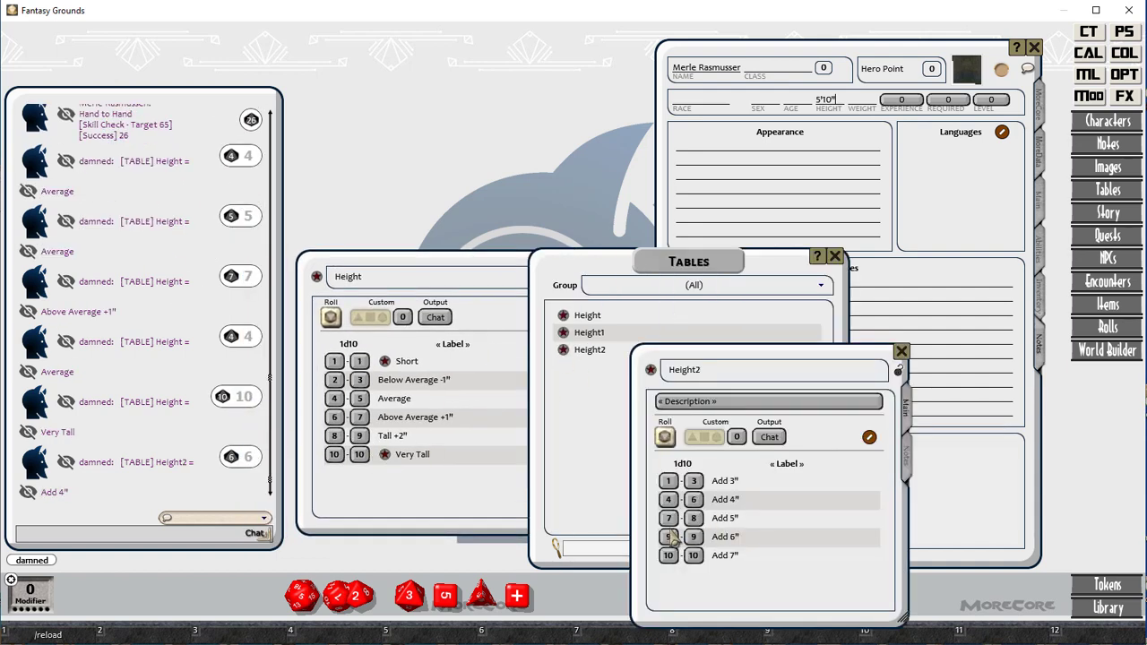
left_click(880, 353)
left_click(834, 256)
left_click(568, 259)
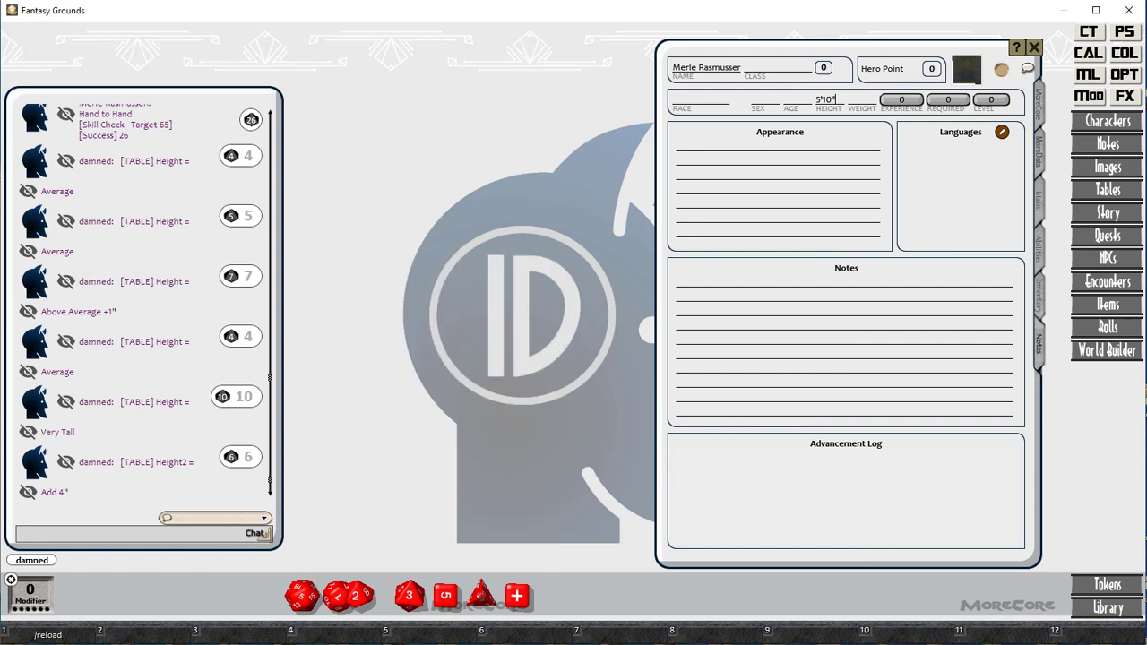
Step: Enable the Classes record type in the library and open the campaign's class list
left_click(1098, 610)
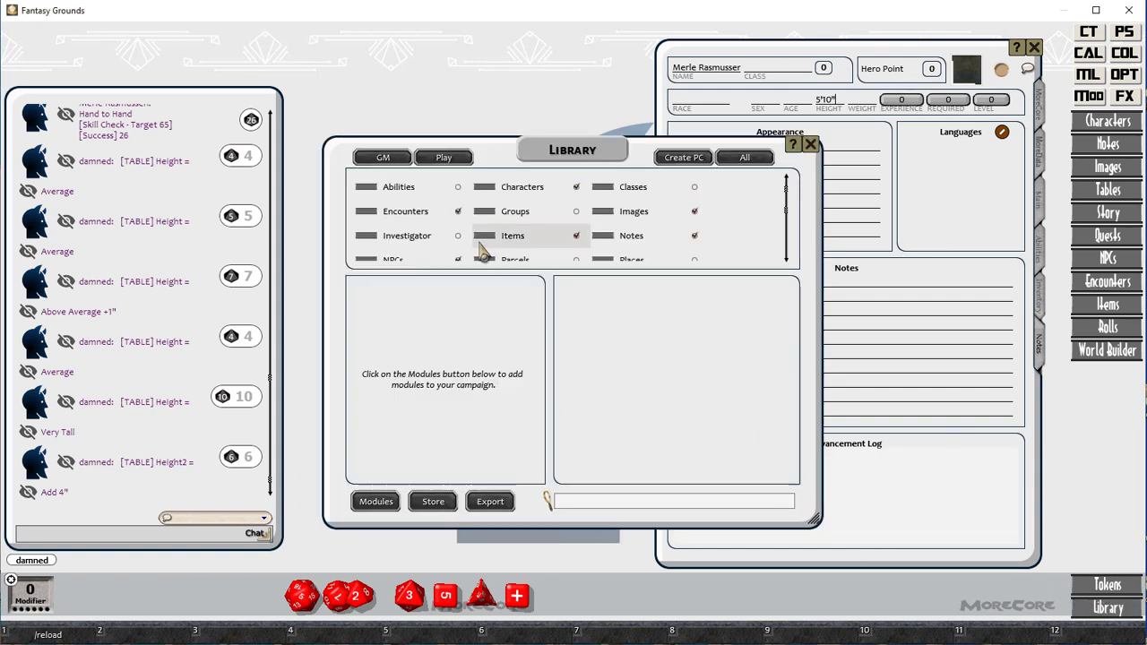
left_click(688, 185)
left_click(804, 143)
left_click(1108, 373)
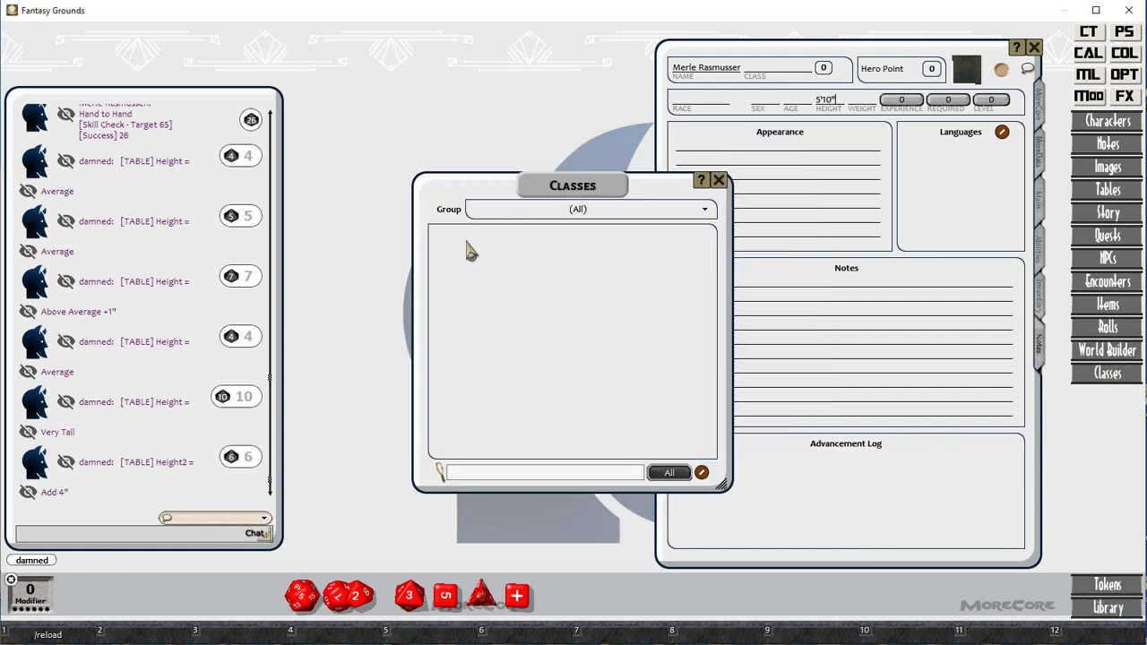
Step: Create a new class named Confiscation
right_click(466, 248)
left_click(415, 195)
type("cation")
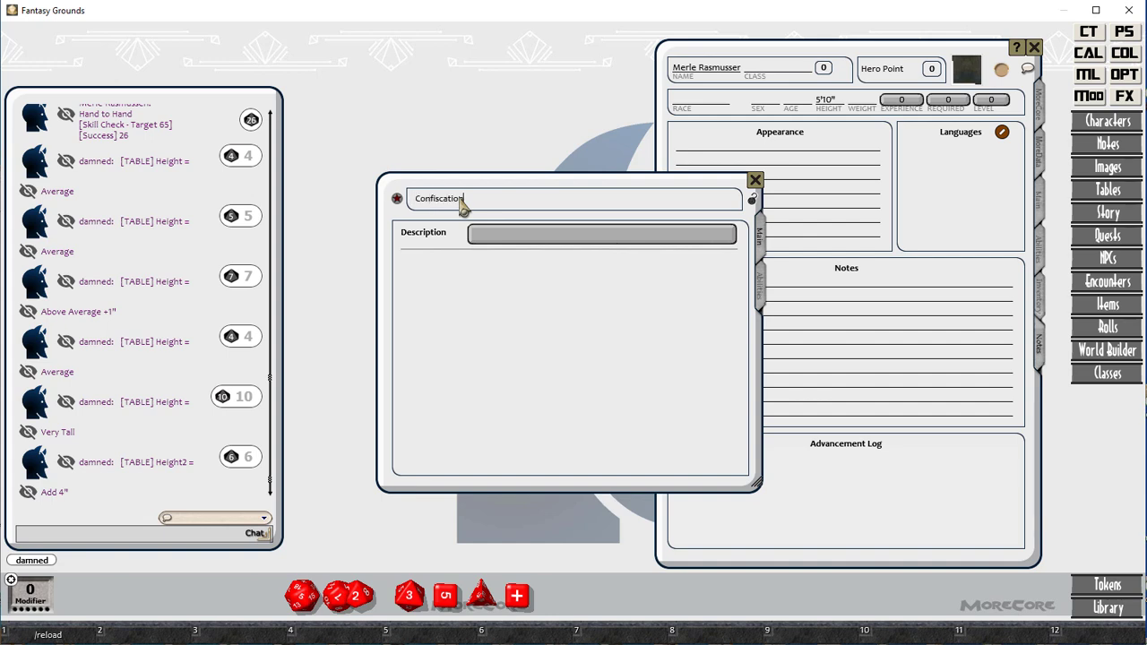
type("fiscation")
left_click(512, 226)
Step: Add five blank level entries to the Confiscation class's features by level
left_click(760, 272)
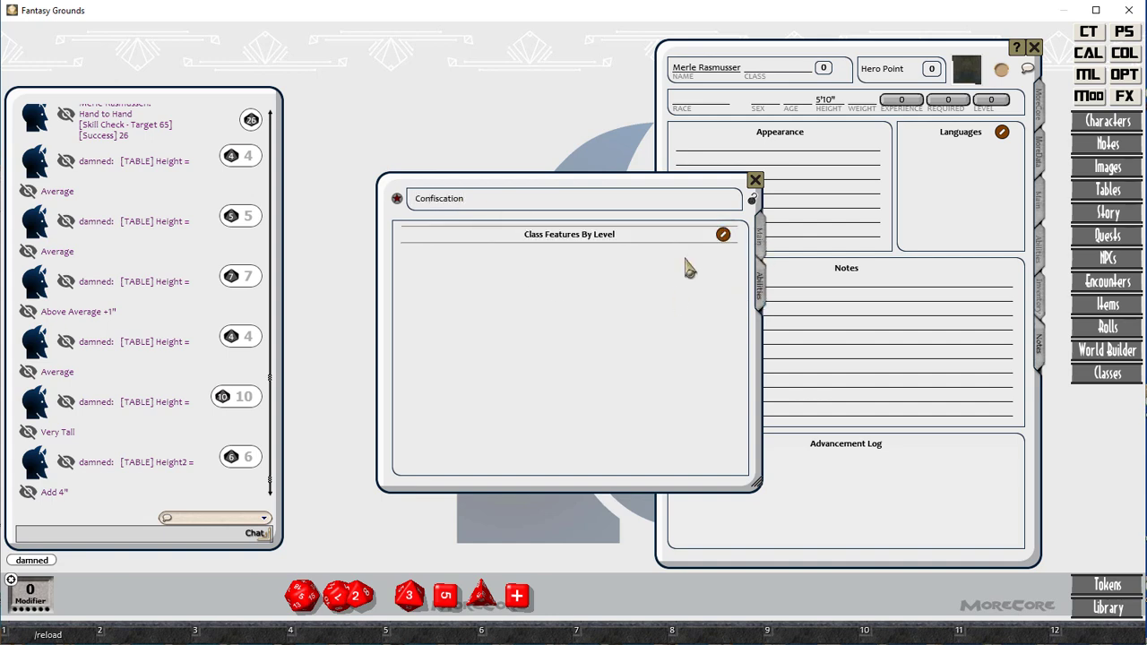
left_click(705, 234)
left_click(705, 234)
left_click(704, 234)
left_click(704, 234)
left_click(705, 234)
Step: Define the first class entry as level 1 with 400 experience and Shoplifter enabled as Option 1
double_click(448, 259)
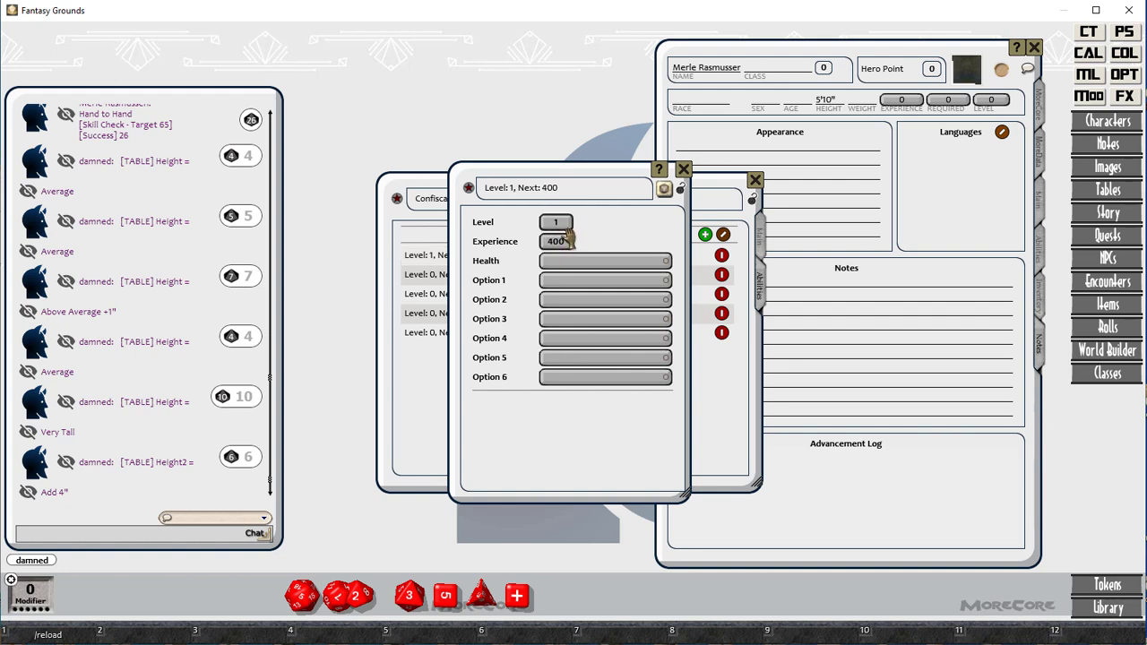
left_click(599, 287)
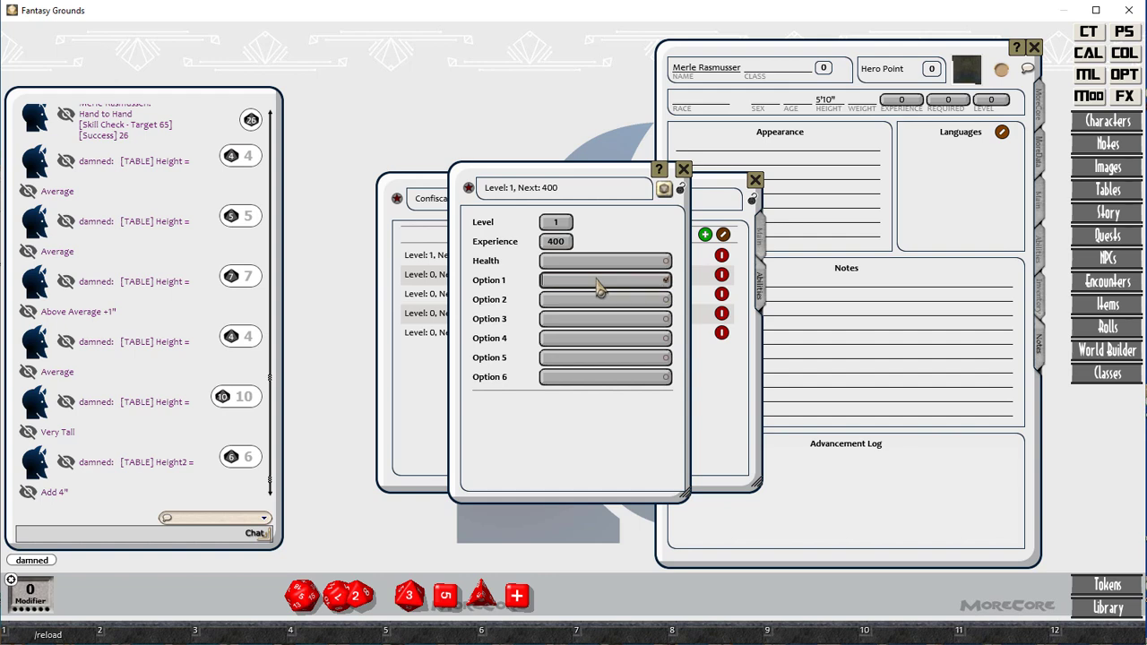
type("P")
key("Tab")
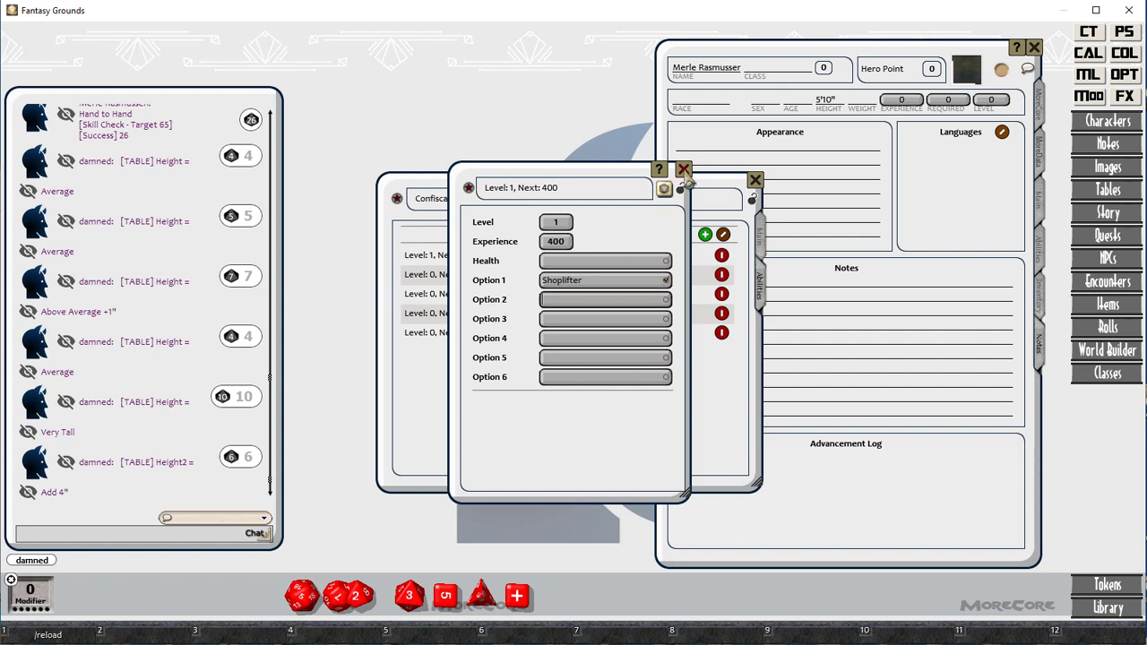
left_click(683, 169)
Step: Define the second class entry as level 2 with 1200 experience and Pilferer enabled as Option 1
left_click(427, 274)
left_click(557, 241)
type("1000")
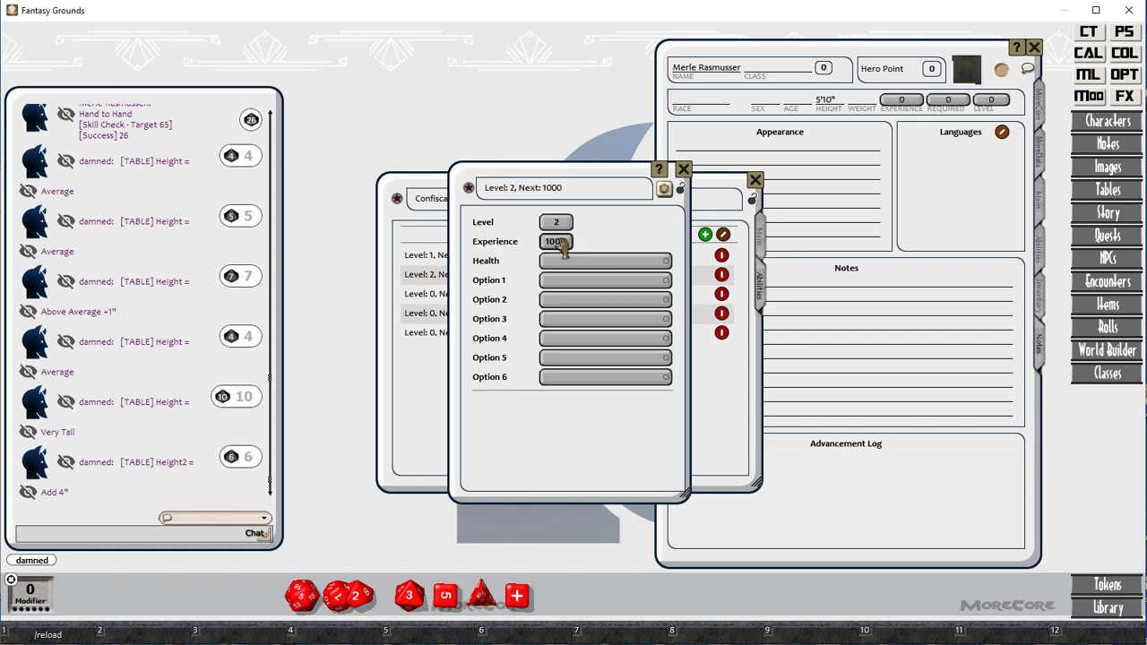
key("BackSpace")
key("BackSpace")
key("BackSpace")
type("200")
key("Tab")
key("Tab")
key("Tab")
left_click(624, 285)
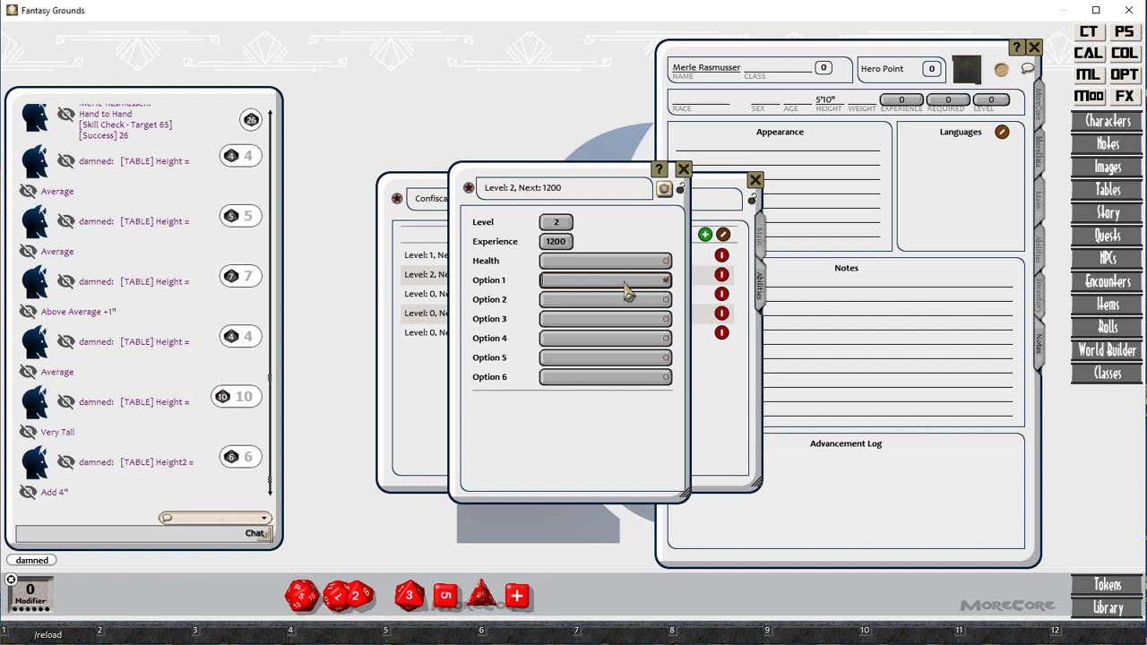
type("Pilferer")
left_click(684, 170)
Step: Define the third class entry as level 3 with 2400 experience and Swindler enabled as Option 1
double_click(452, 296)
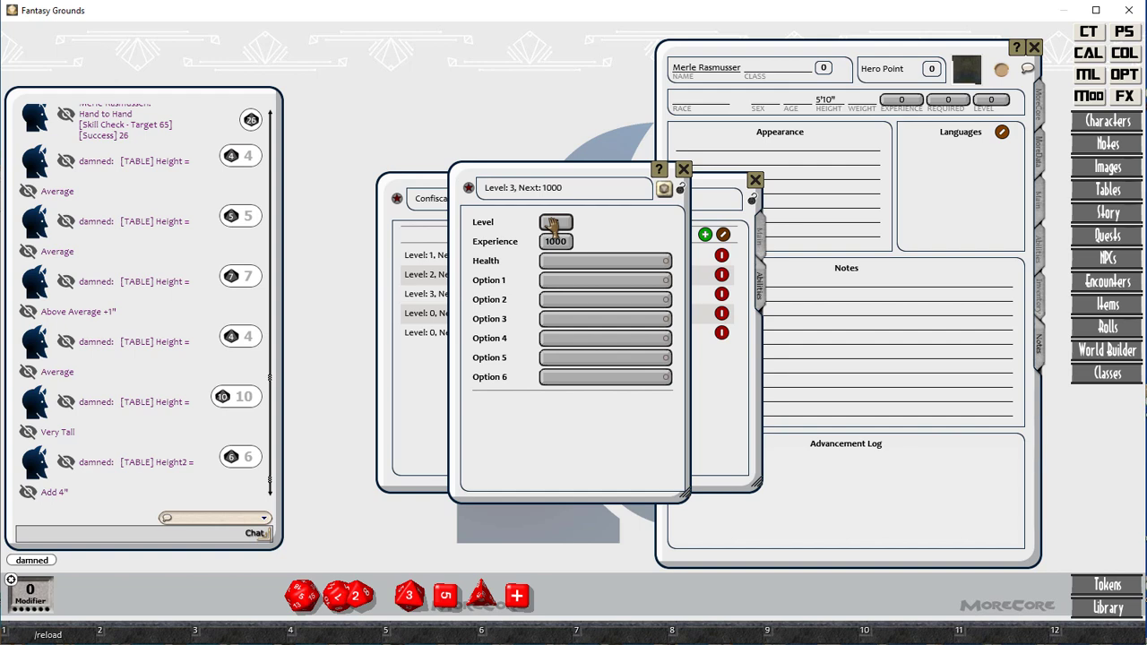
left_click(561, 284)
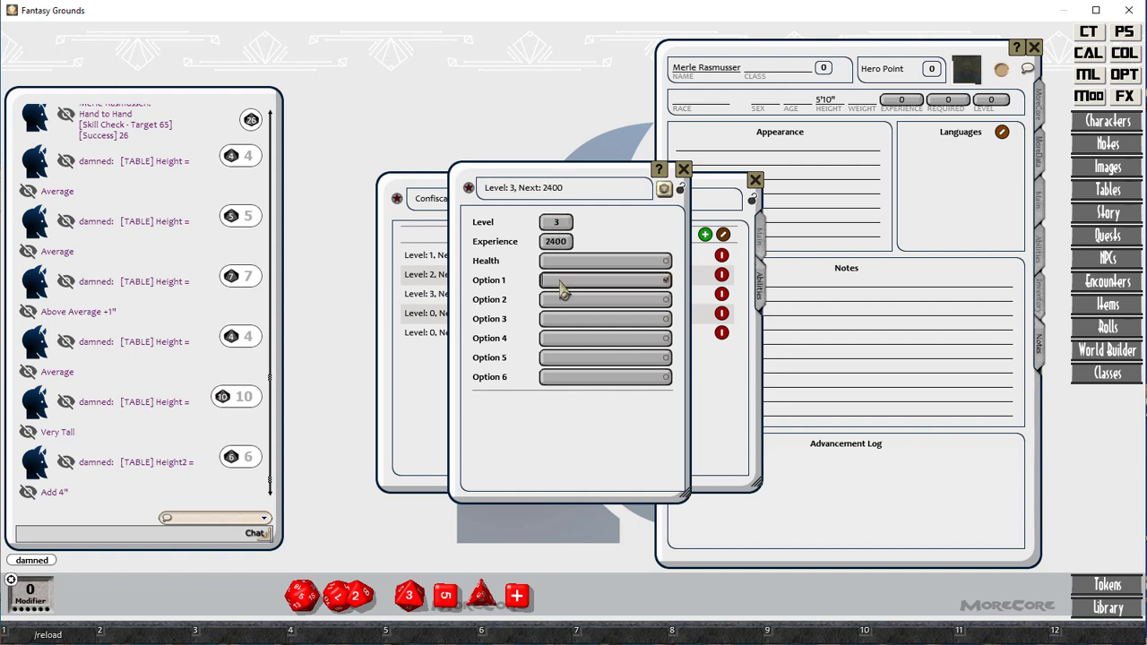
type("S")
type("wing")
left_click(684, 169)
Step: Define the fourth class entry as level 4 with 4000 experience and Crook enabled as Option 1
double_click(417, 314)
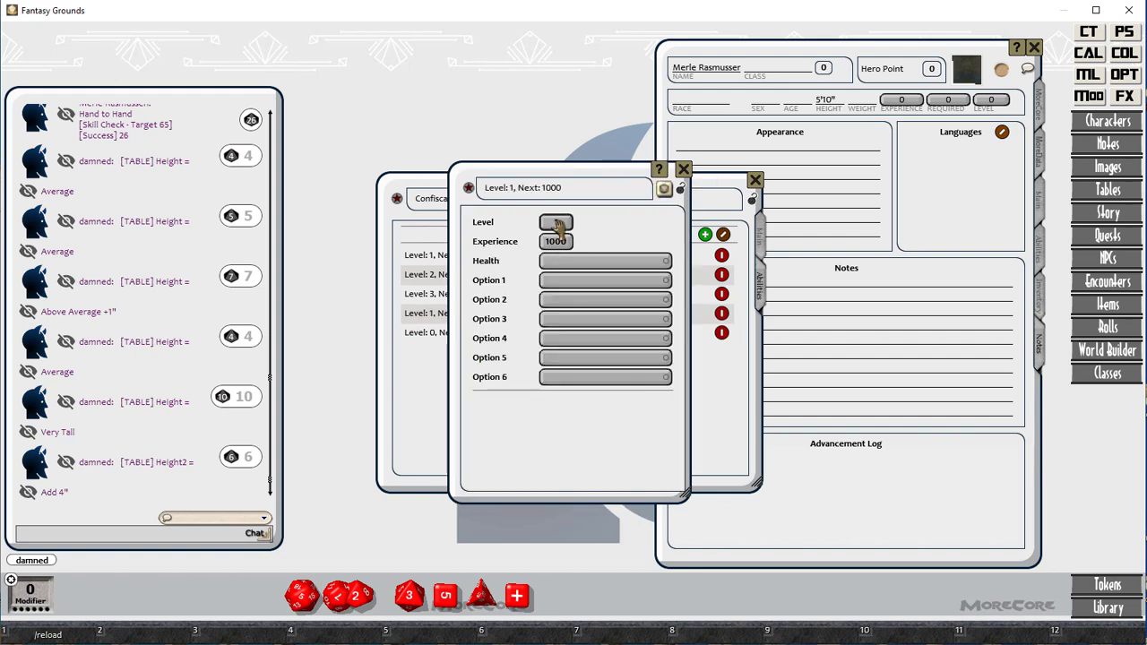
type("4000")
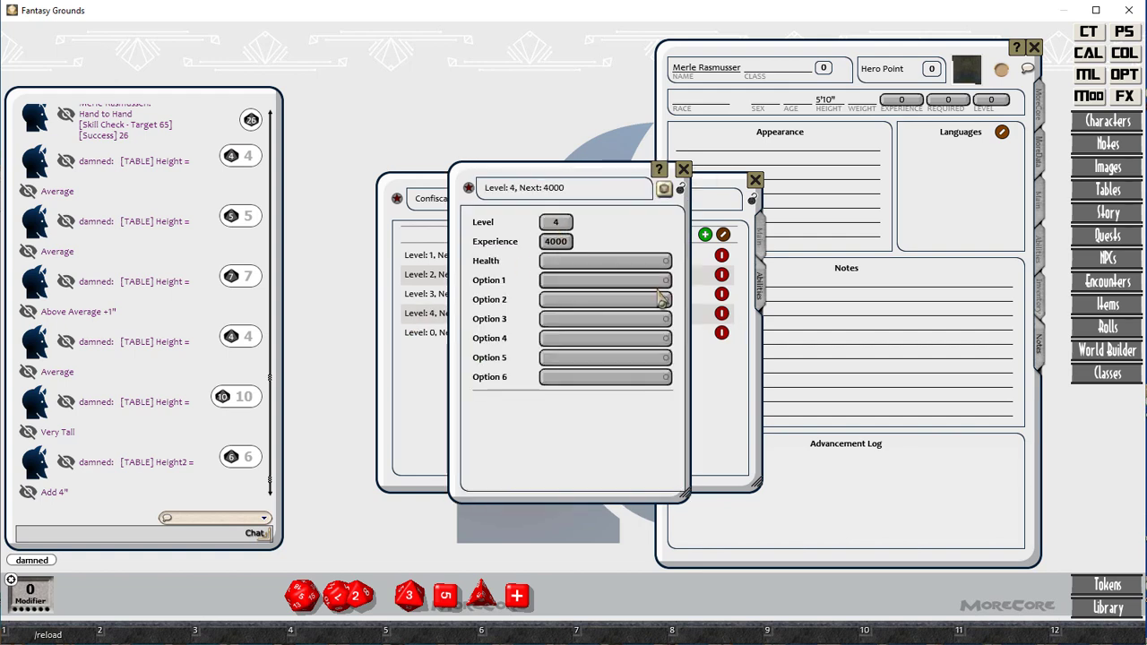
left_click(610, 282)
type("Cr")
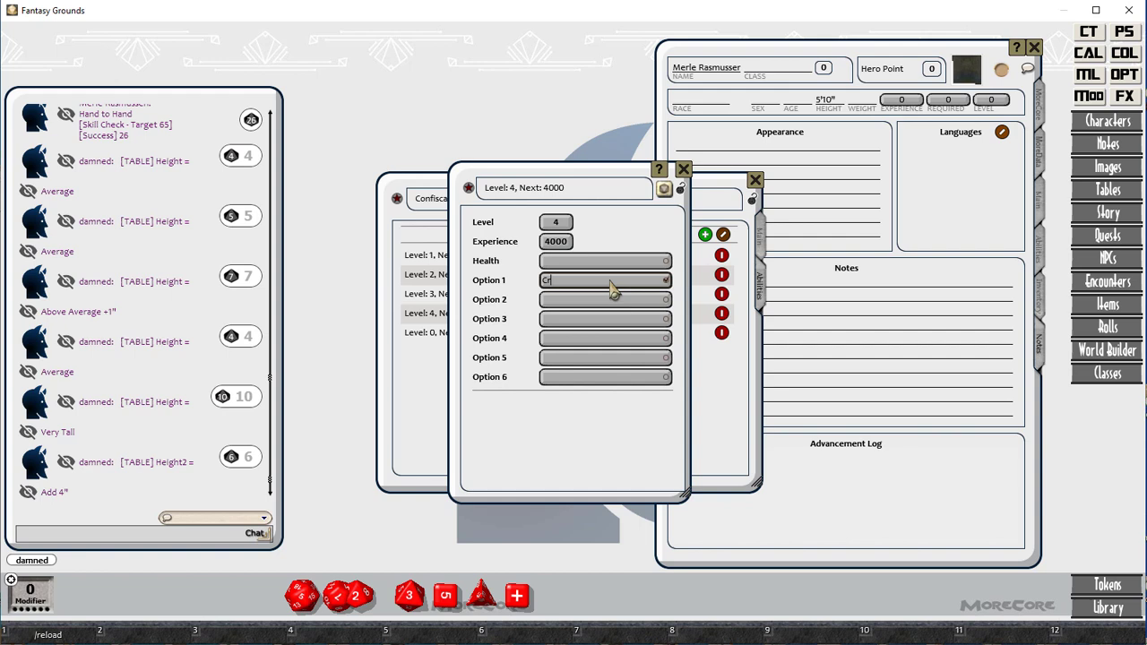
type("ook")
left_click(683, 169)
Step: Define the fifth class entry as level 5 with 6000 experience and Burglar enabled as Option 1
left_click(484, 333)
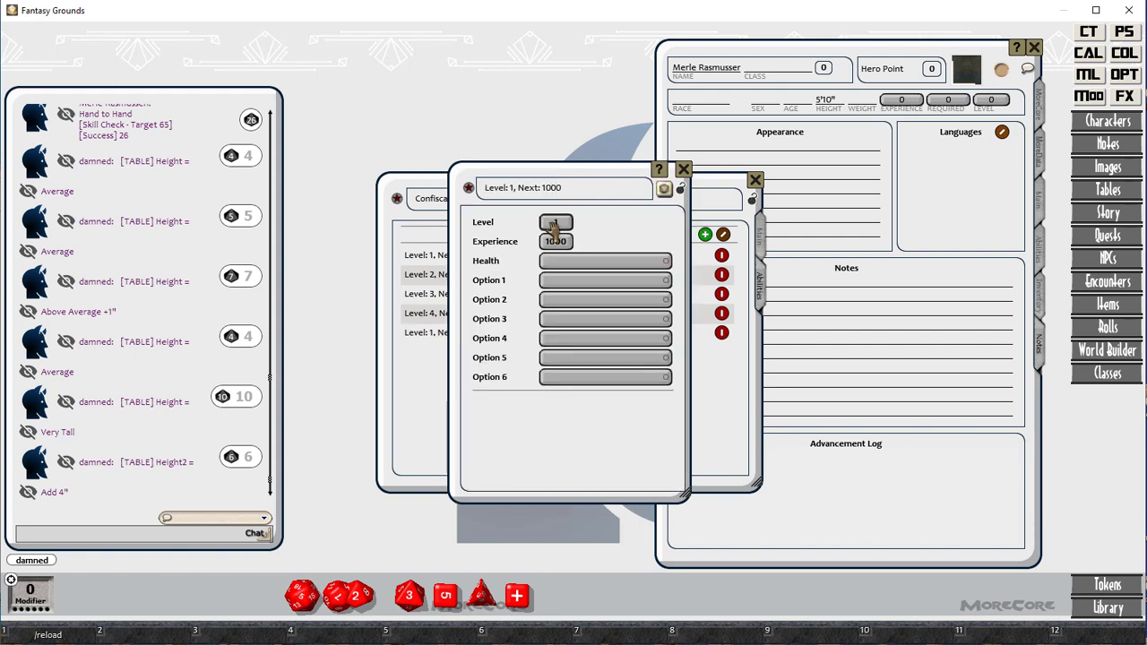
left_click(611, 282)
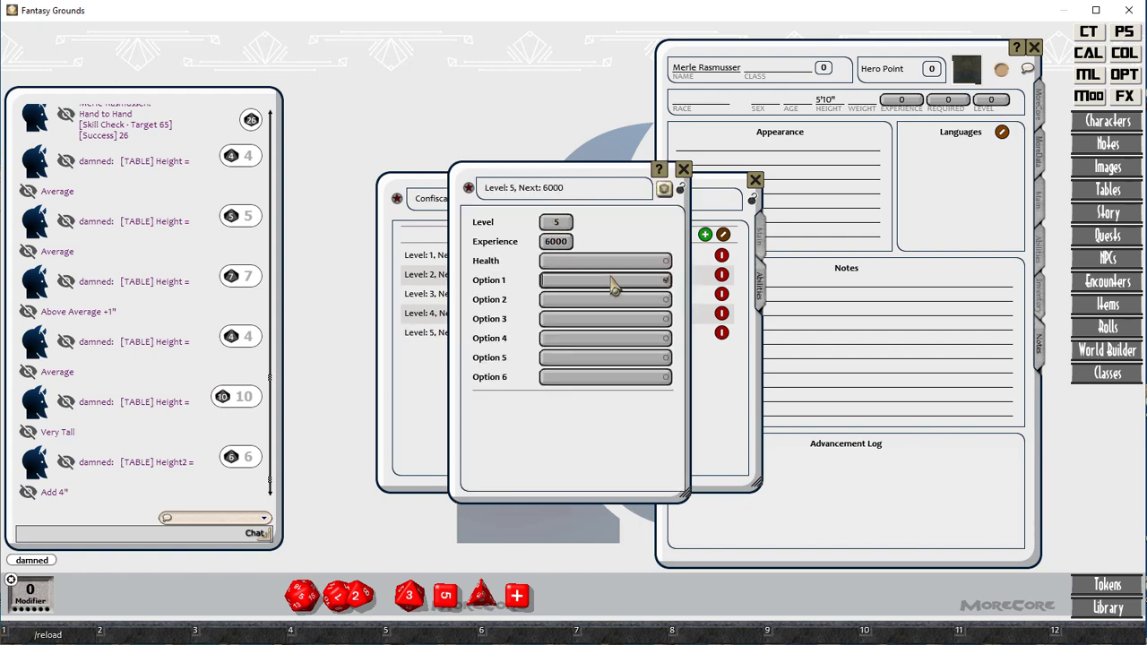
type("Burglar")
left_click(684, 170)
Step: Close the Confiscation class record and assign the class to the character sheet
left_click(760, 235)
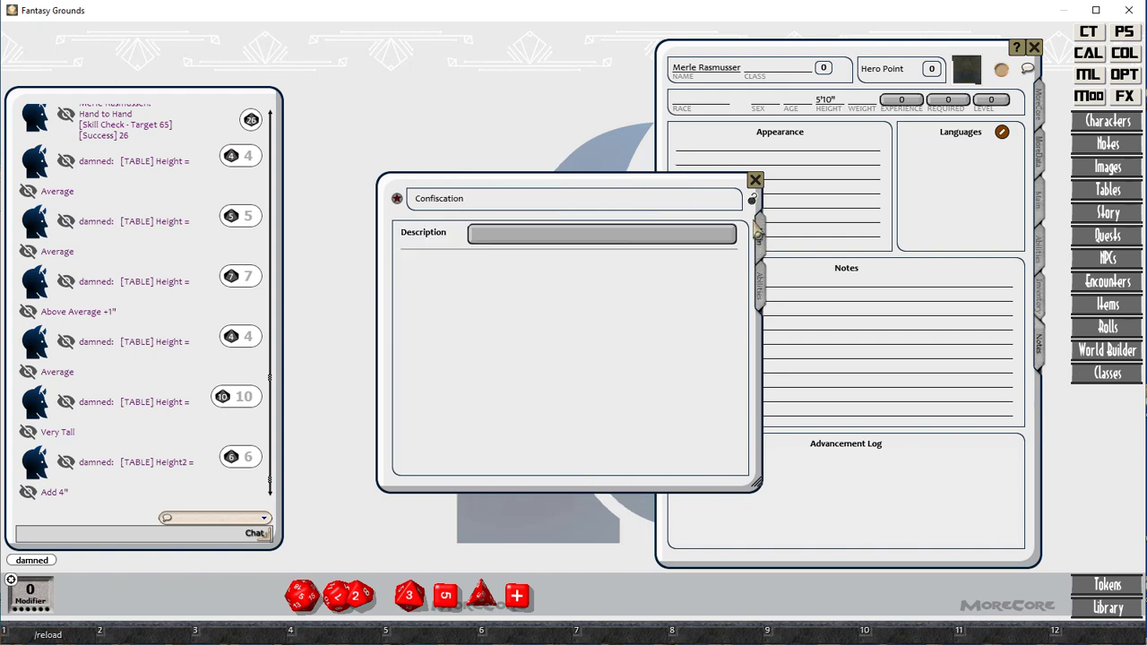
left_click(757, 183)
left_click_drag(447, 241, 769, 70)
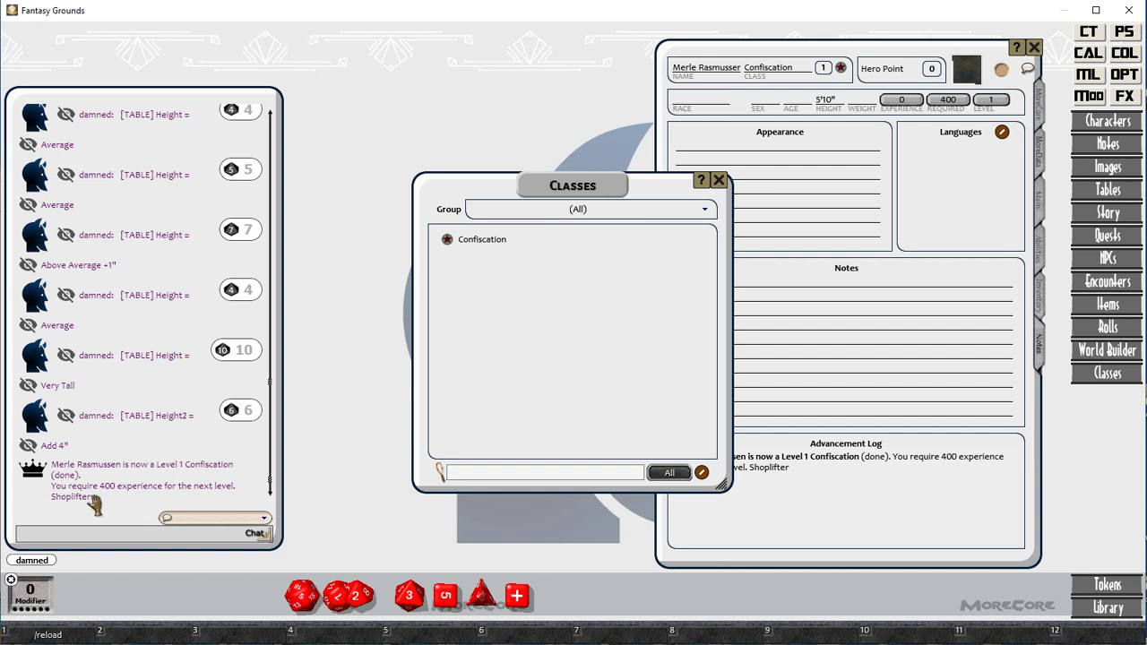
Step: Insert "You are known as a" before Shoplifter in Option 1 of the Confiscation class's level 1 entry
left_click(489, 248)
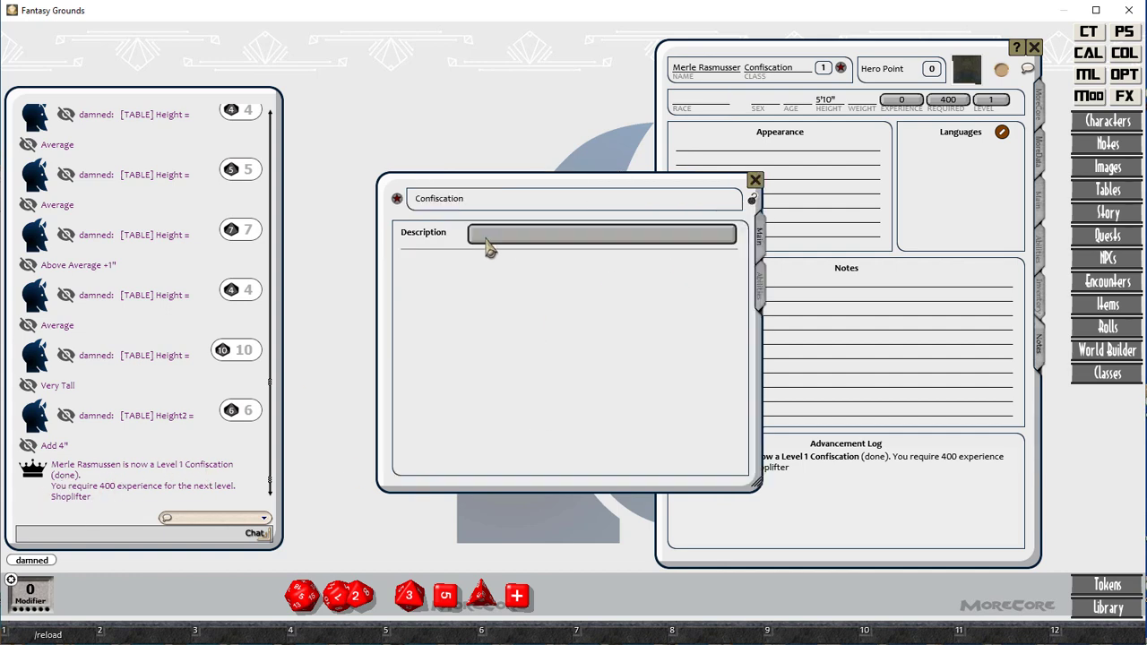
double_click(471, 257)
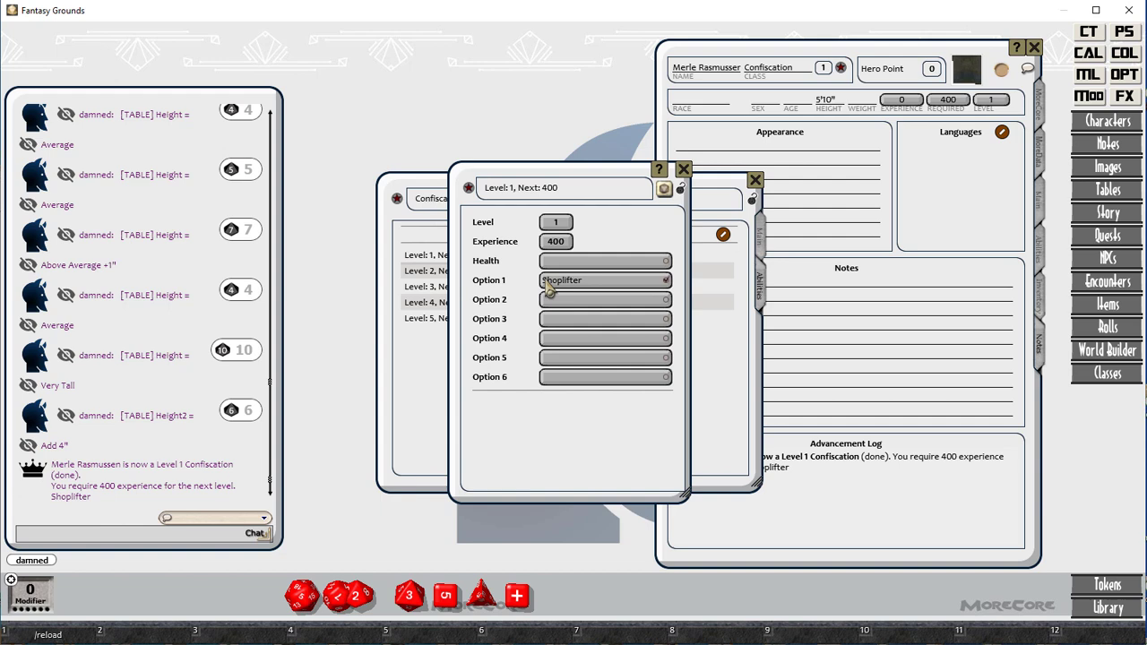
left_click(544, 281)
type("You are known as a")
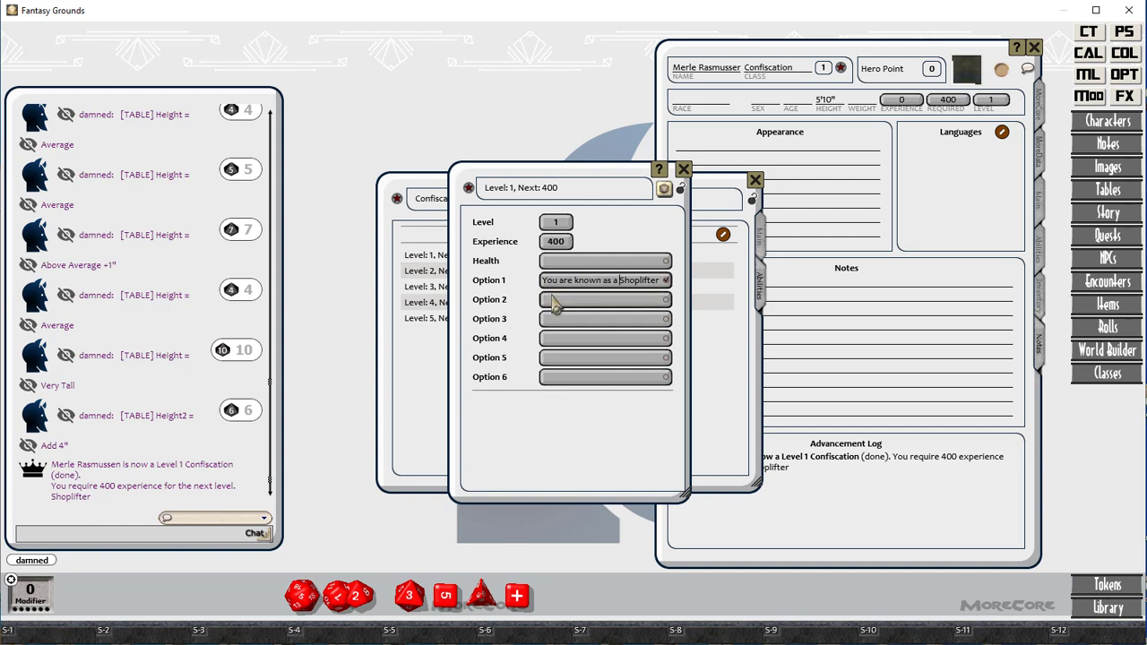
left_click(680, 189)
left_click(683, 172)
Step: Insert "You are known as a" before Pilferer in Option 1 of the level 2 entry
double_click(461, 270)
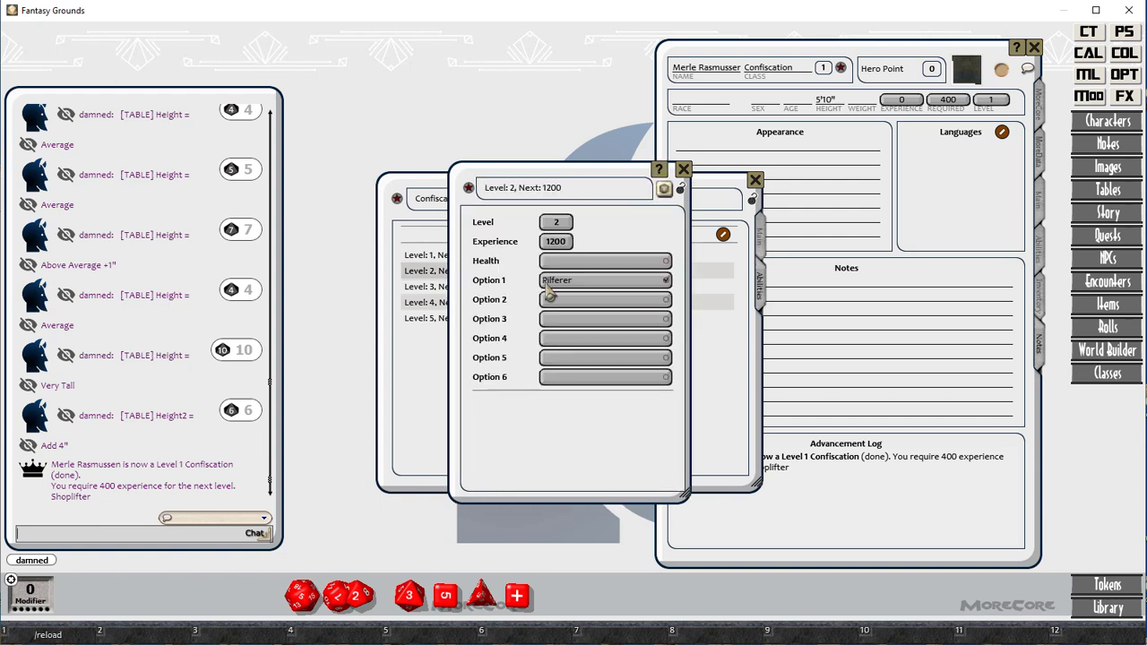
left_click(545, 282)
type("You are known as a")
left_click(679, 189)
left_click(684, 169)
Step: Insert "You are known as a" before Swindler in Option 1 of the level 3 entry
double_click(505, 225)
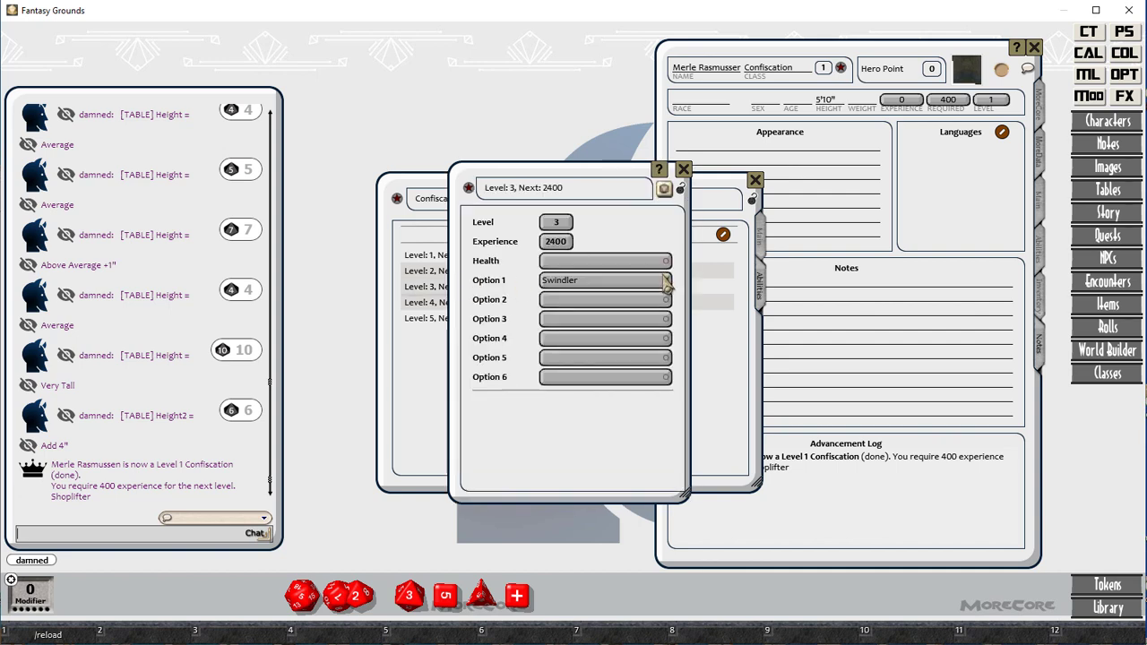
left_click(543, 280)
type("You are known as a")
left_click(680, 190)
left_click(683, 169)
Step: Insert "You are known as a" before Crook in Option 1 of the level 4 entry
double_click(430, 302)
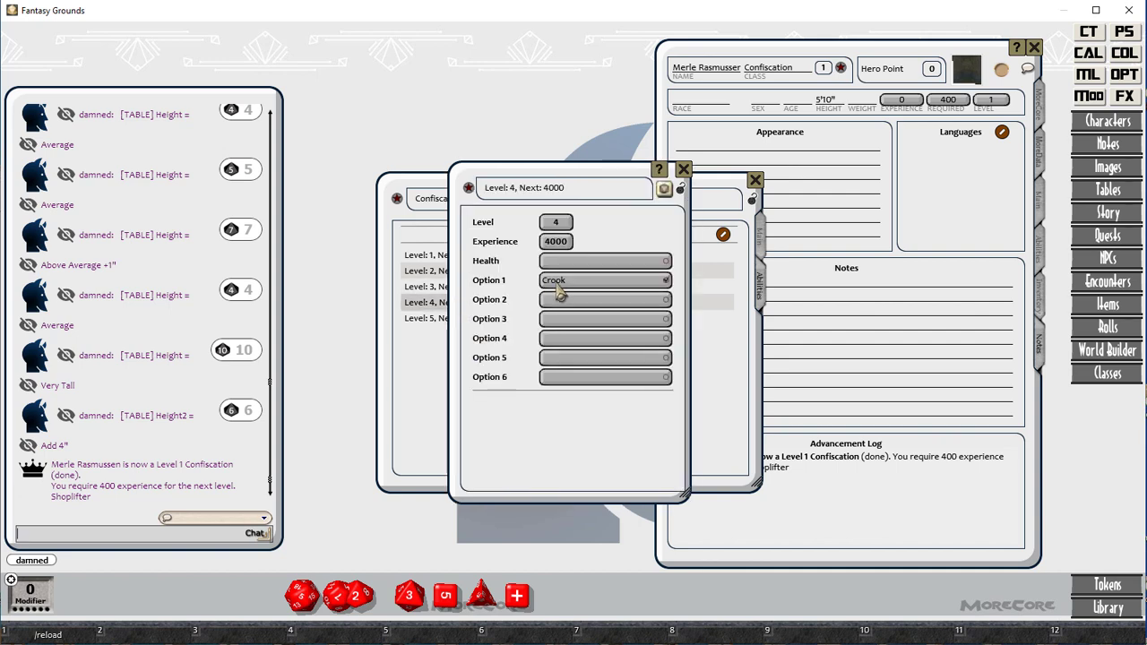
left_click(543, 280)
type("You are known as a")
left_click(681, 188)
left_click(684, 169)
Step: Insert "You are known as a" before Burglar in Option 1 of the level 5 entry
double_click(461, 250)
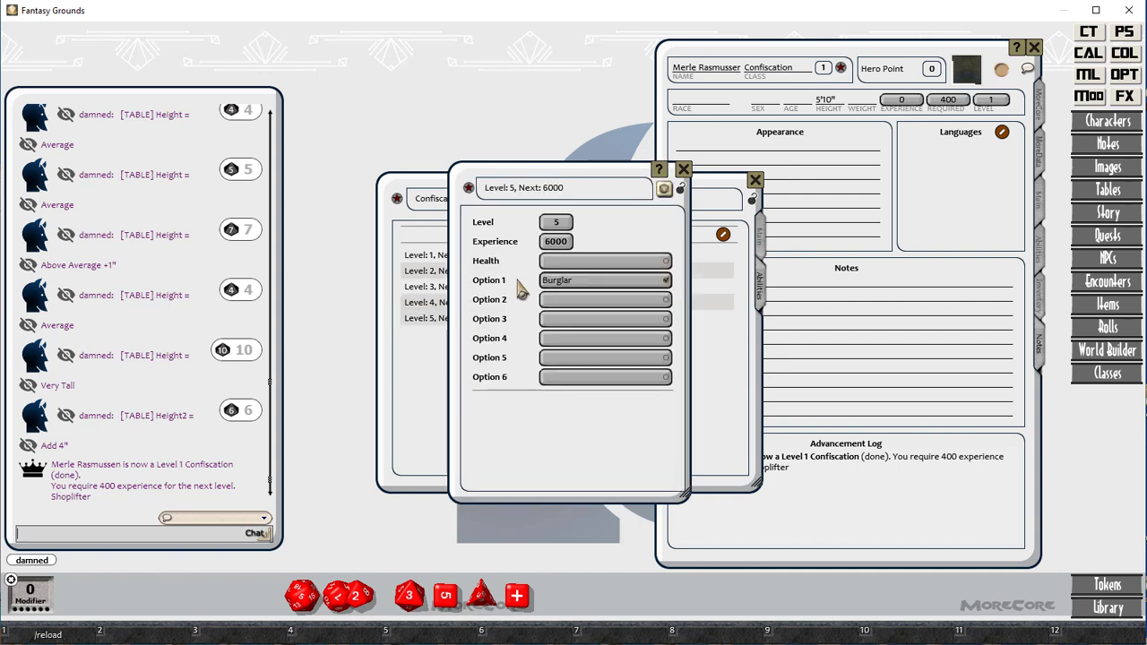
left_click(520, 280)
type("You are known as a")
left_click(681, 189)
left_click(683, 170)
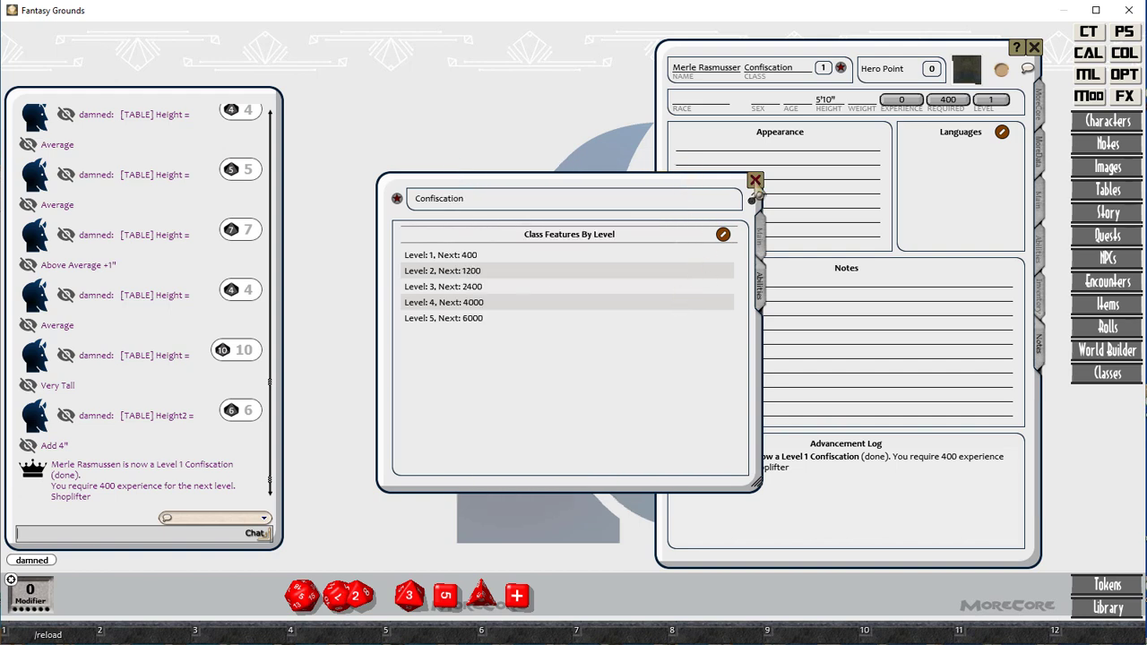
Step: Close the class windows and insert "You are known as a" before Shoplifter in the character's advancement log
left_click(754, 180)
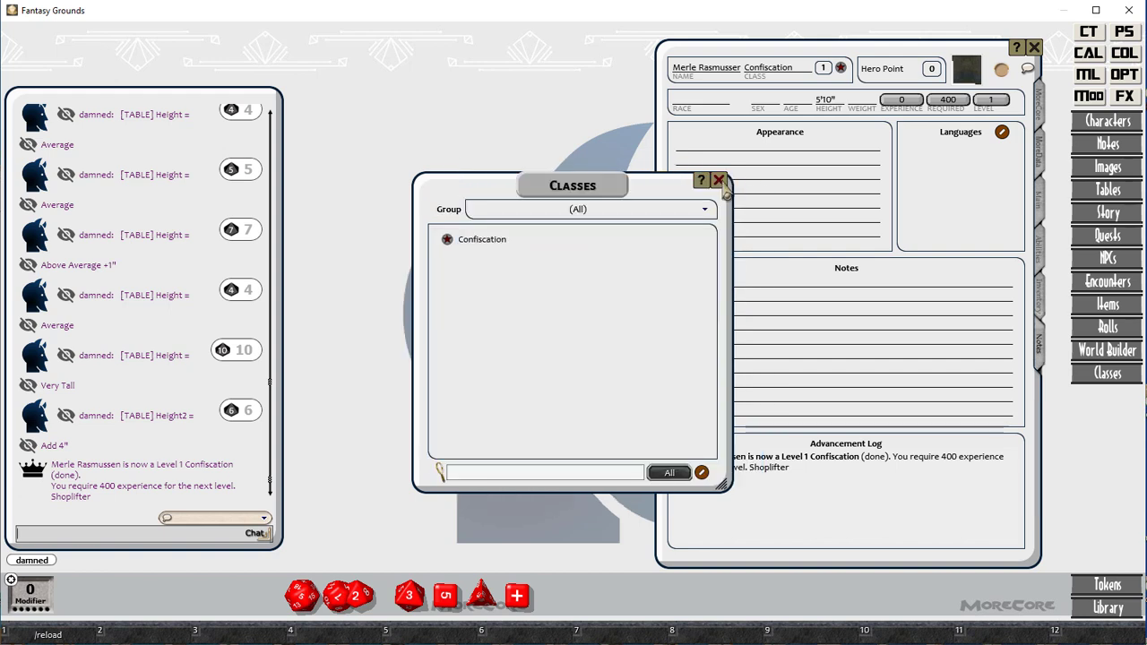
left_click(751, 469)
type("You are known as a")
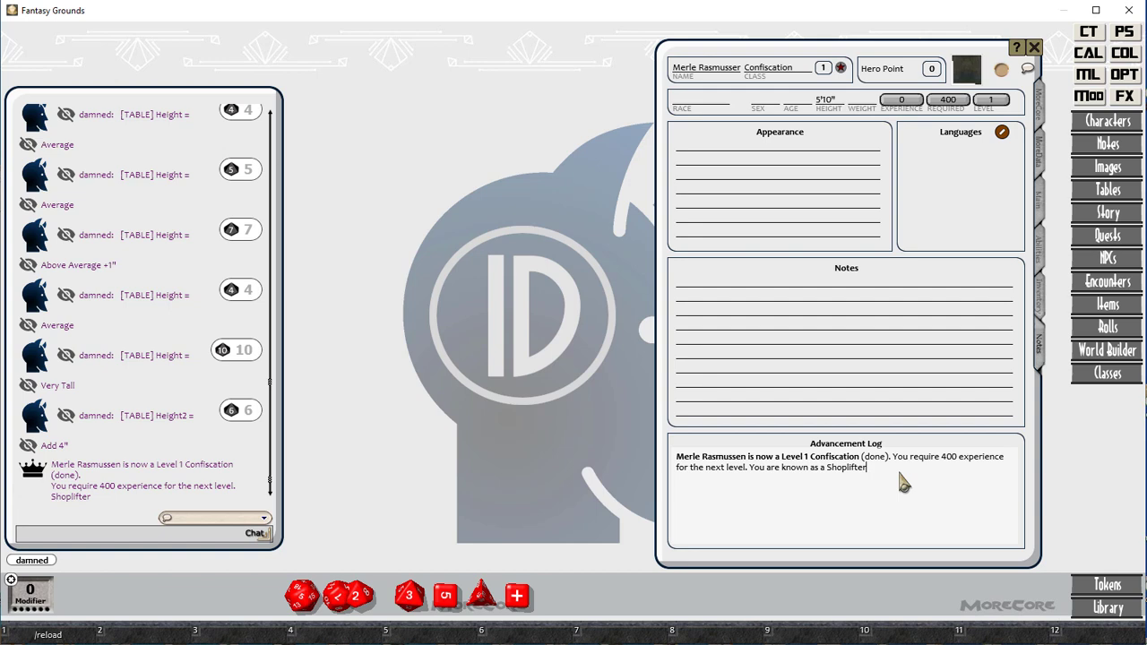
Step: Rename the character sheet's Powers section Shooter and add an empty roll to it
left_click(1038, 117)
double_click(871, 430)
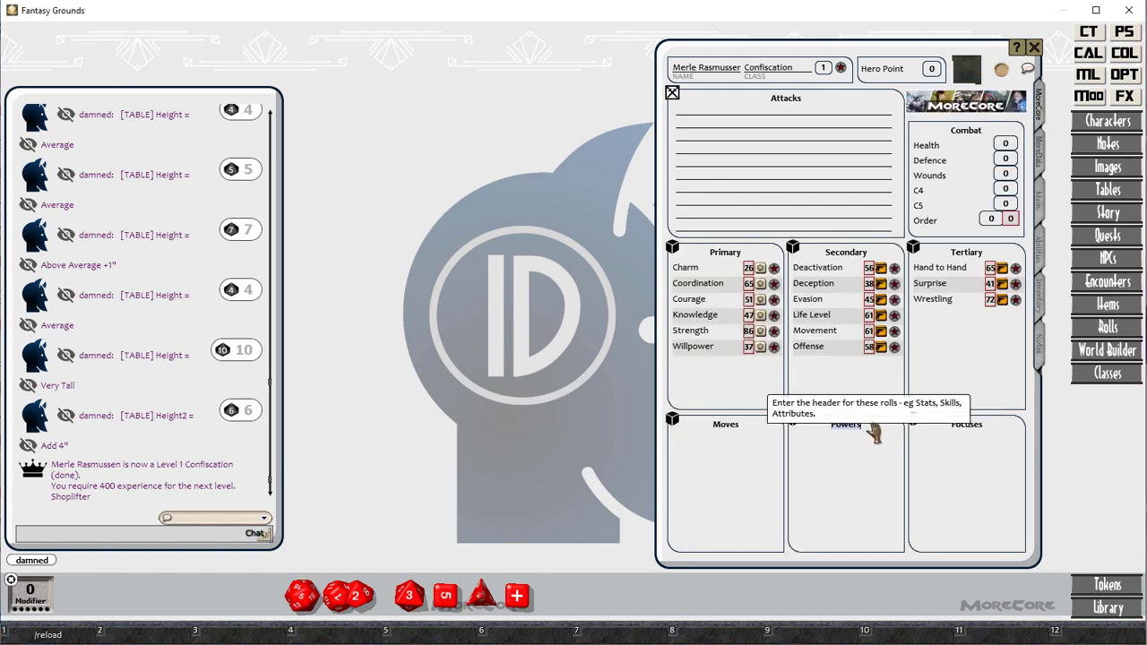
right_click(823, 443)
left_click(823, 497)
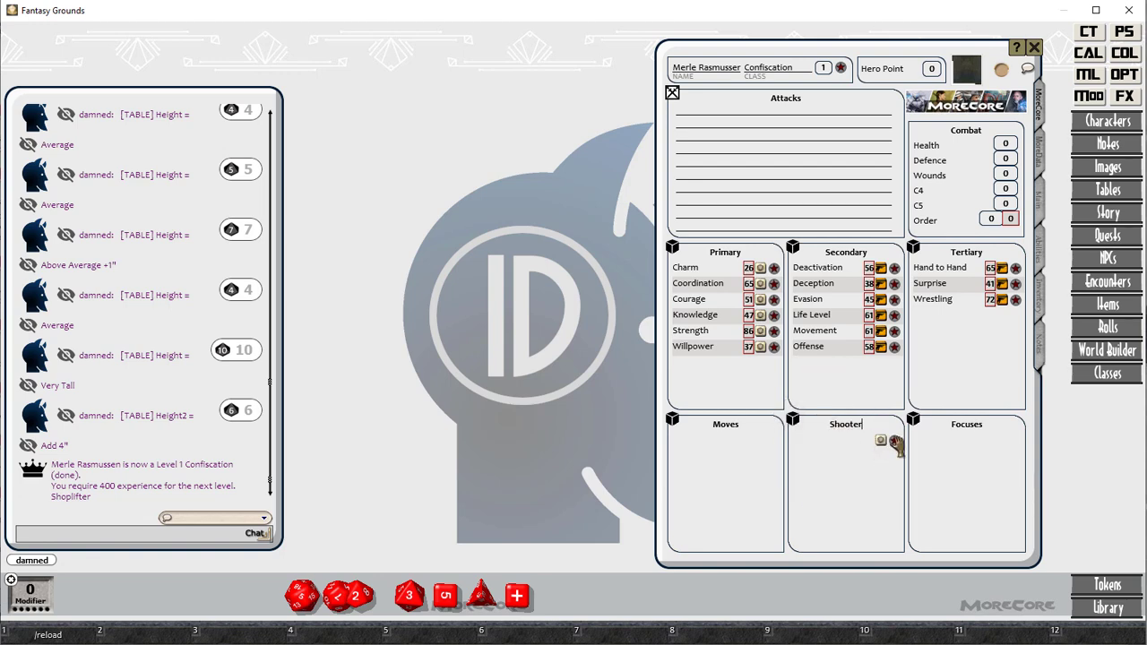
Step: Name the new Shooter roll Stationary and Prone
left_click(894, 440)
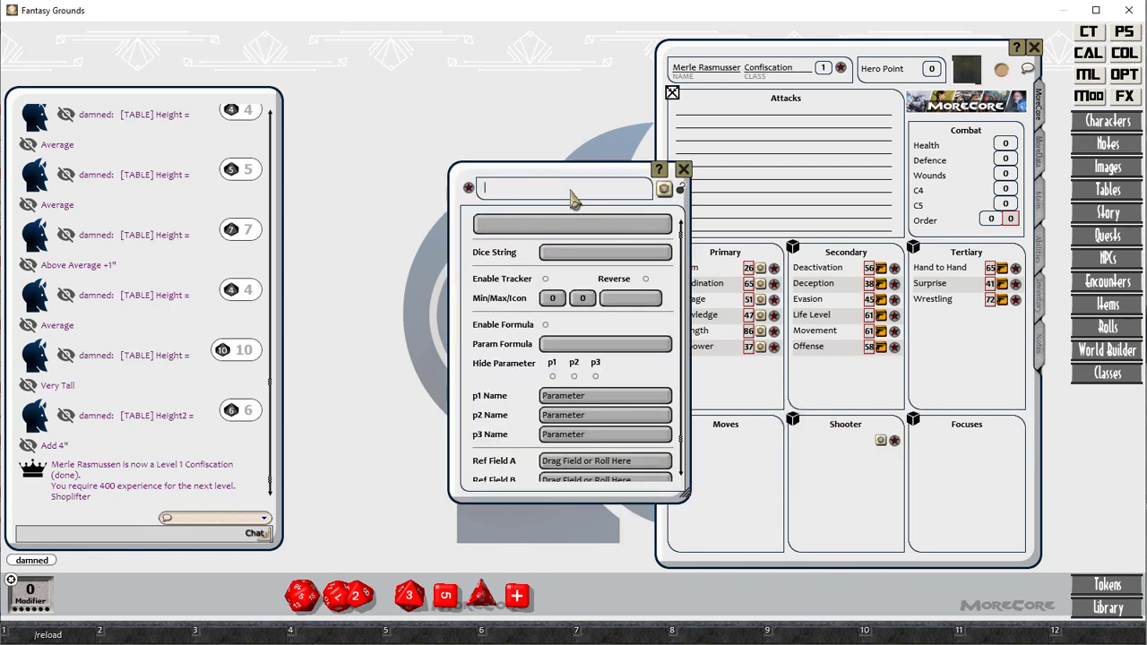
type("Stationary+Prone")
key("Left")
key("Left")
key("Left")
key("Left")
key("BackSpace")
type("and")
Step: Make Stationary and Prone a /mod roll with formula /mod (p1), hide p2 and p3, and set its value to 5
left_click(565, 258)
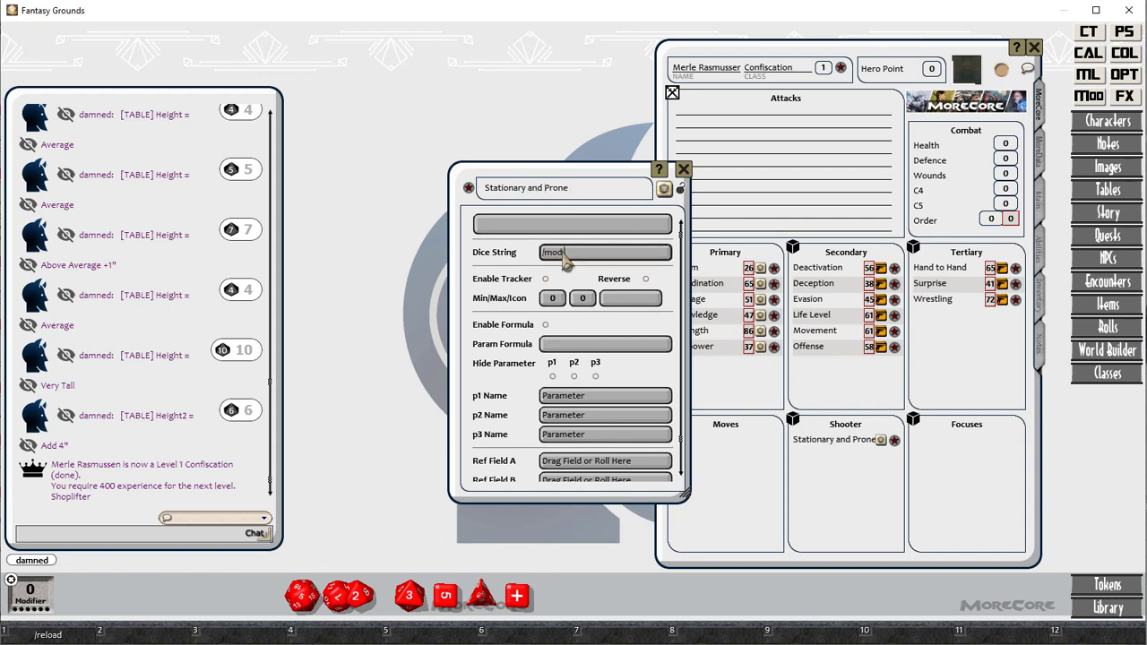
type("/mod")
left_click(545, 325)
left_click(573, 375)
left_click(595, 376)
left_click(589, 344)
type("/mo")
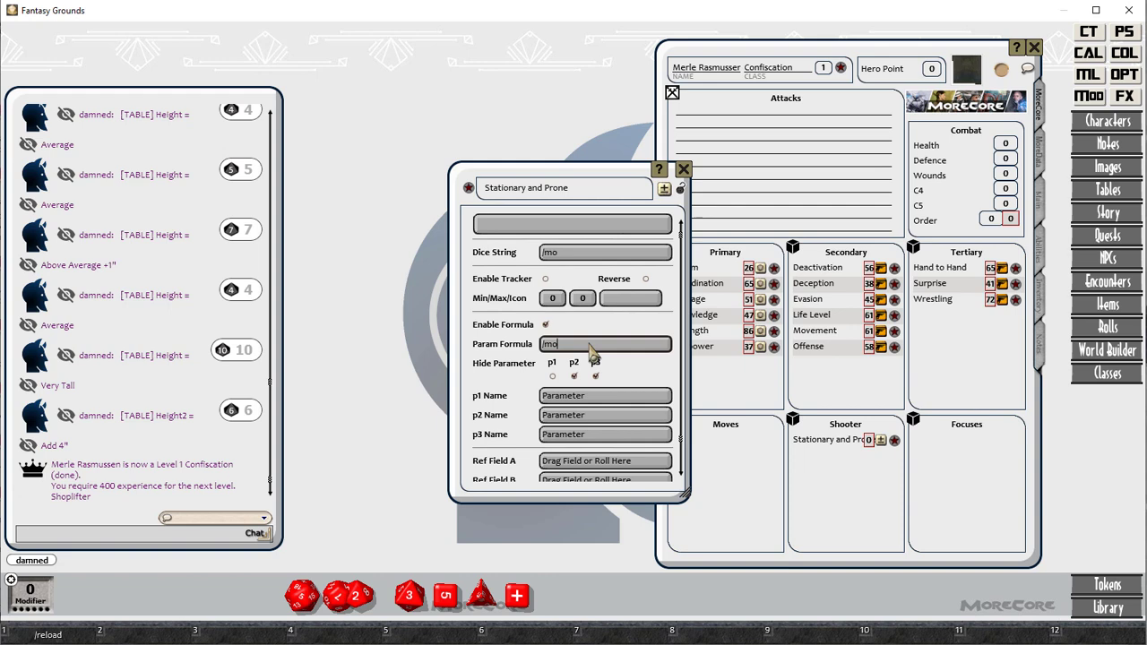
type("d (p1)")
key("Tab")
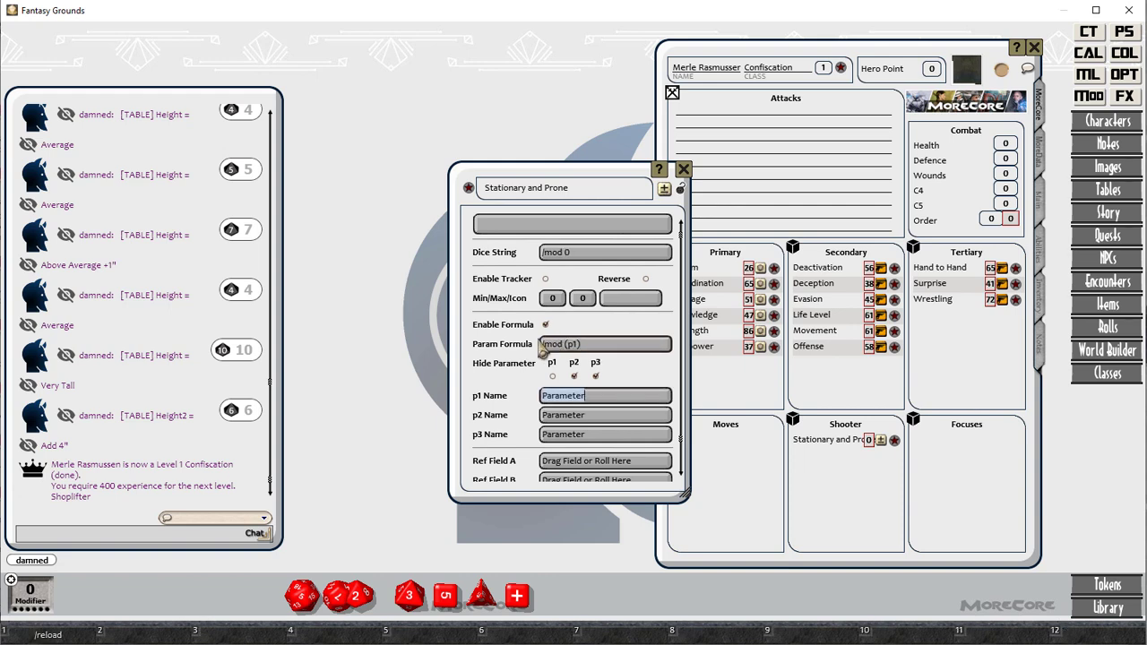
left_click(869, 440)
type("5")
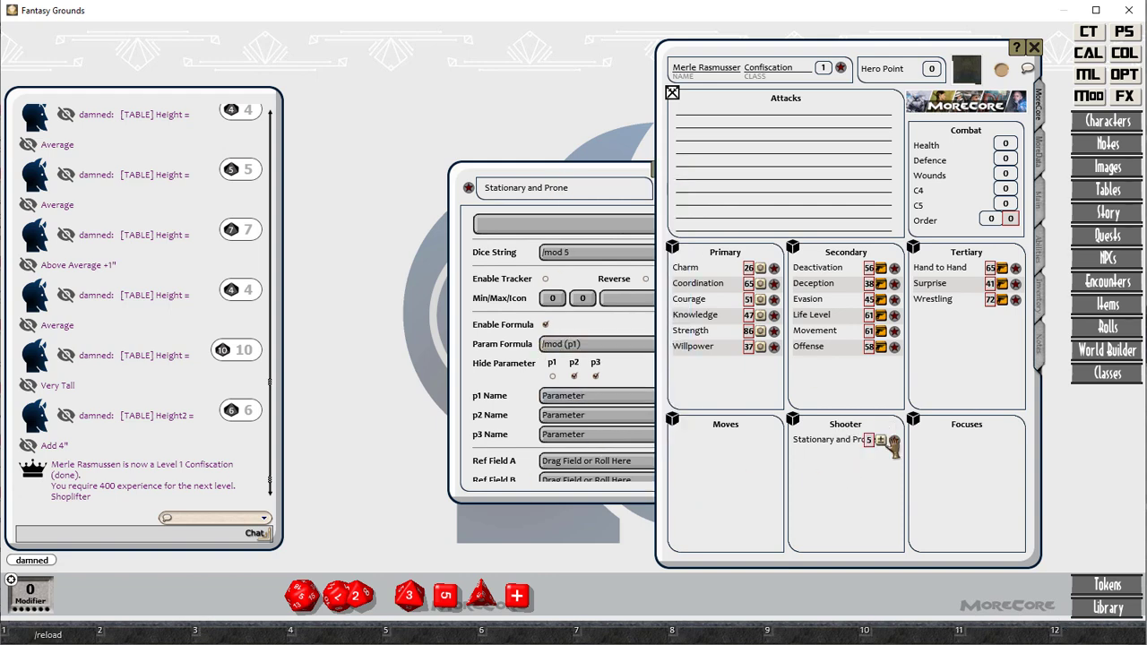
Step: Duplicate Stationary and Prone in the Shooter section, name the copy Walking and set its modifier to -5
left_click_drag(893, 441, 892, 460)
left_click_drag(569, 188, 446, 179)
type("Walking")
key("Tab")
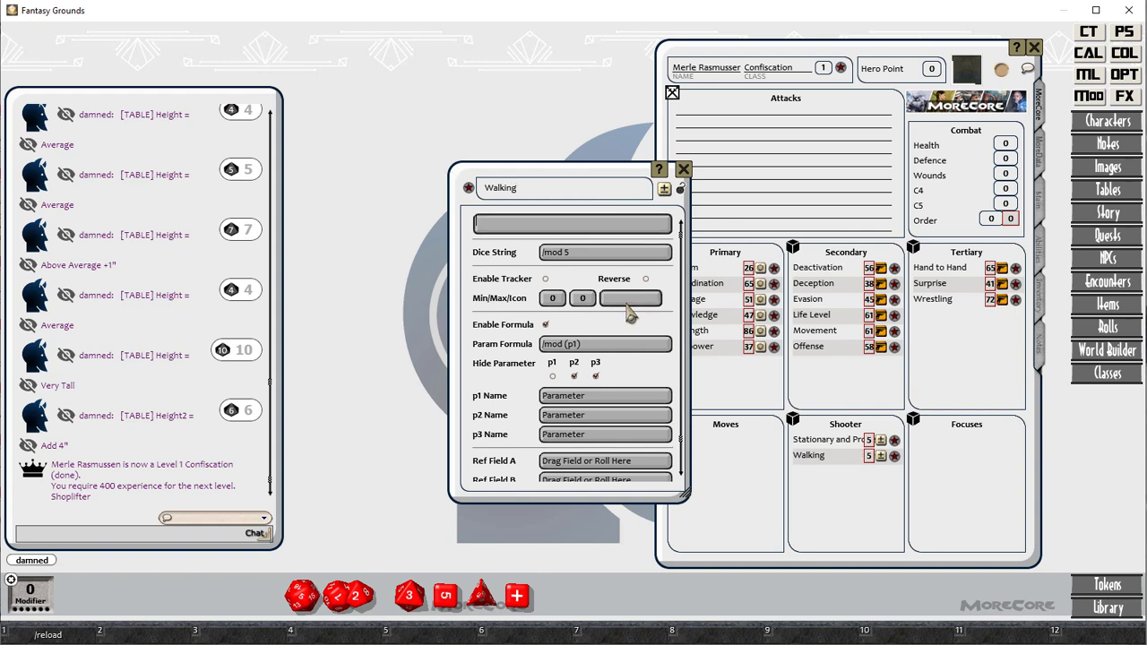
left_click(868, 456)
type("-5")
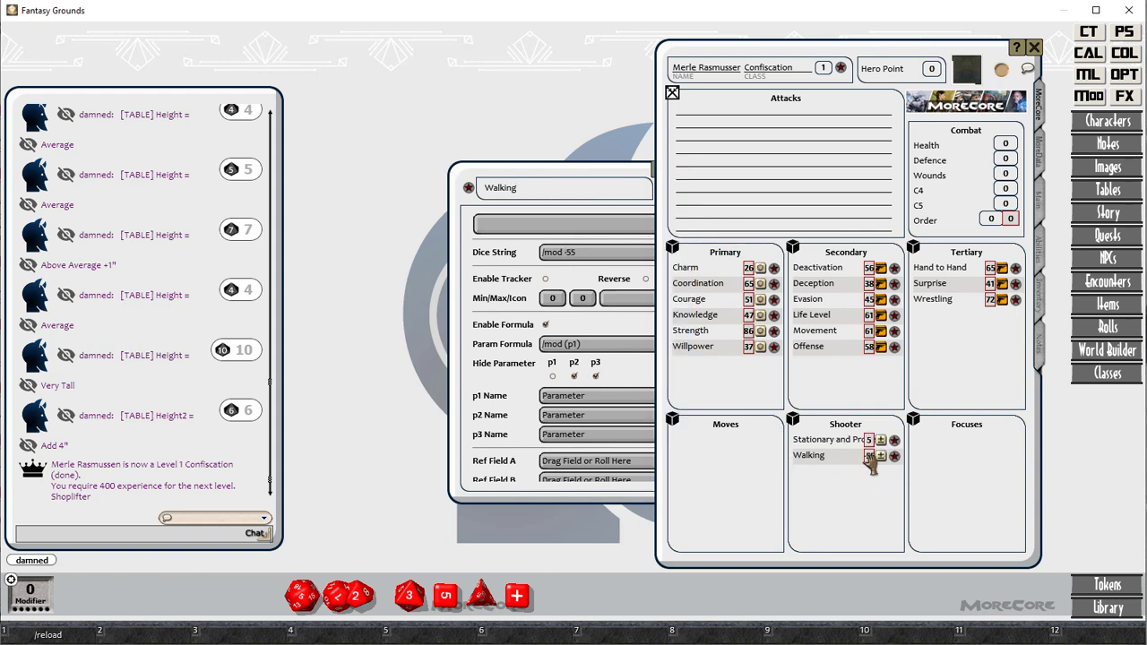
key("BackSpace")
key("BackSpace")
type("-5")
key("Tab")
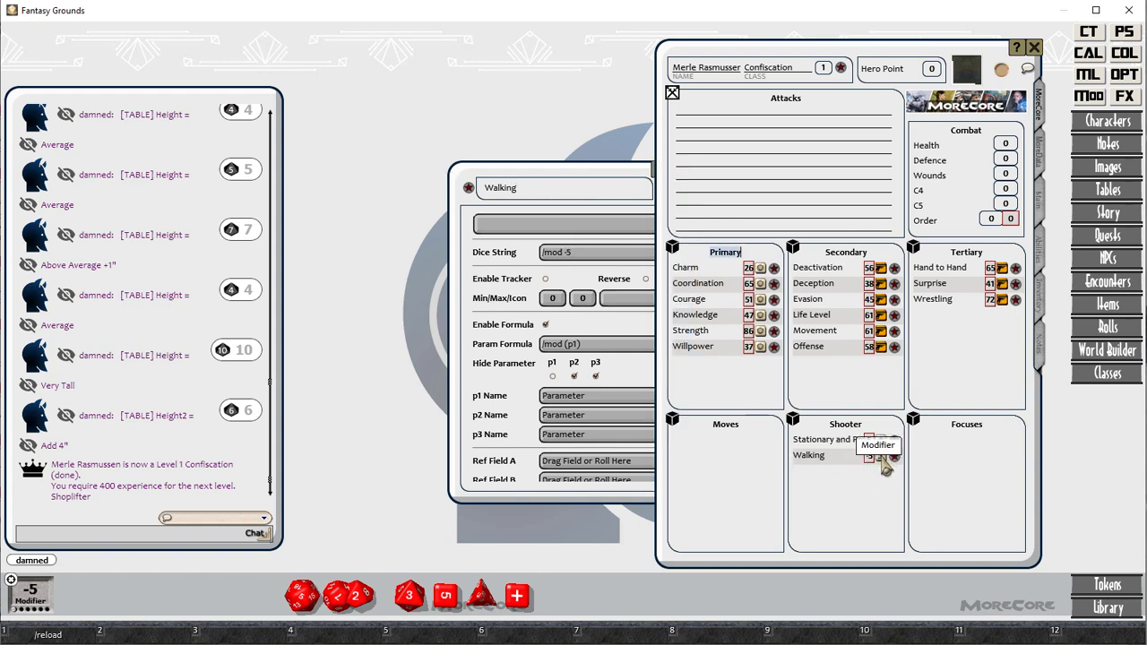
Step: Duplicate the Walking roll, name the copy Crawling and set its modifier to -10
left_click_drag(893, 456, 887, 475)
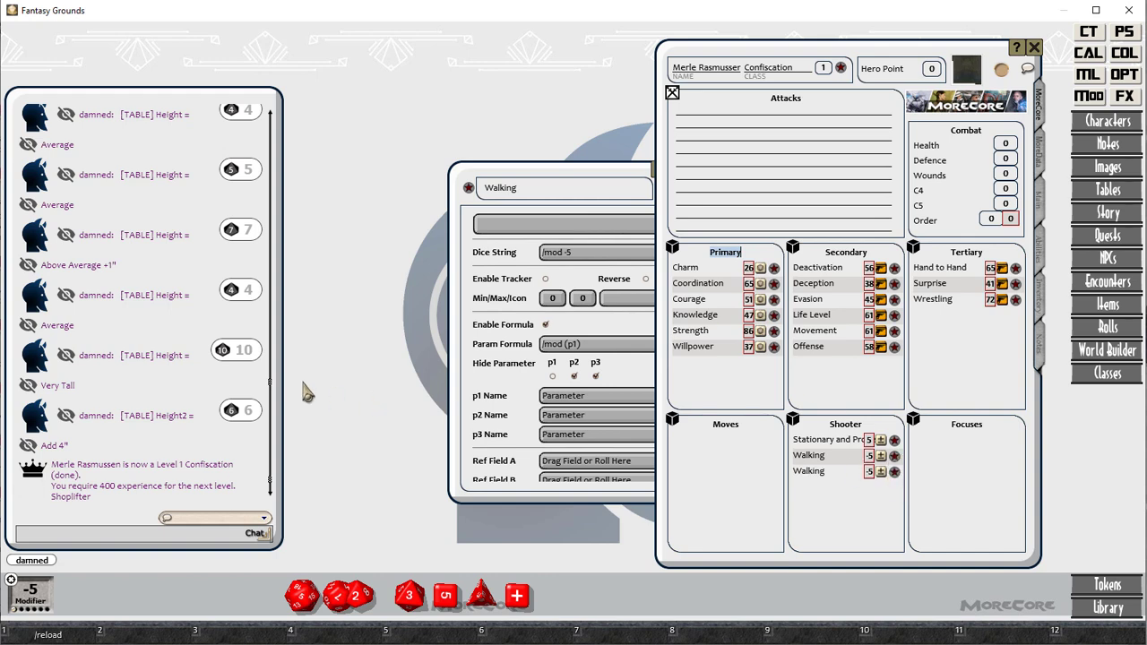
double_click(502, 188)
type("Crawl")
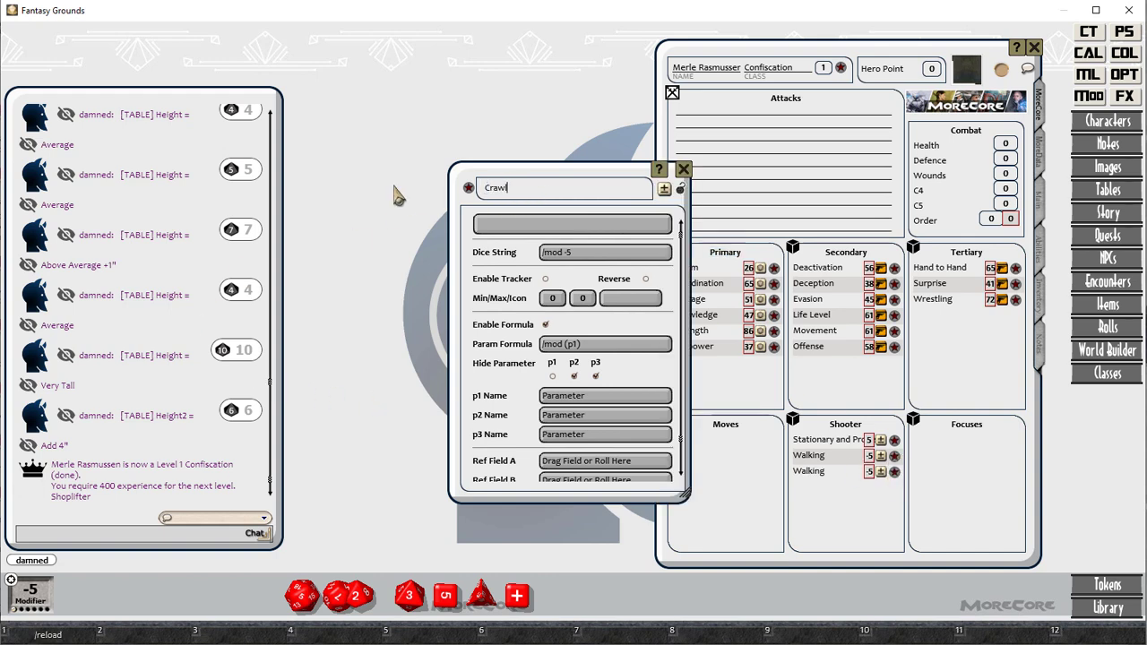
type("ing")
left_click(868, 442)
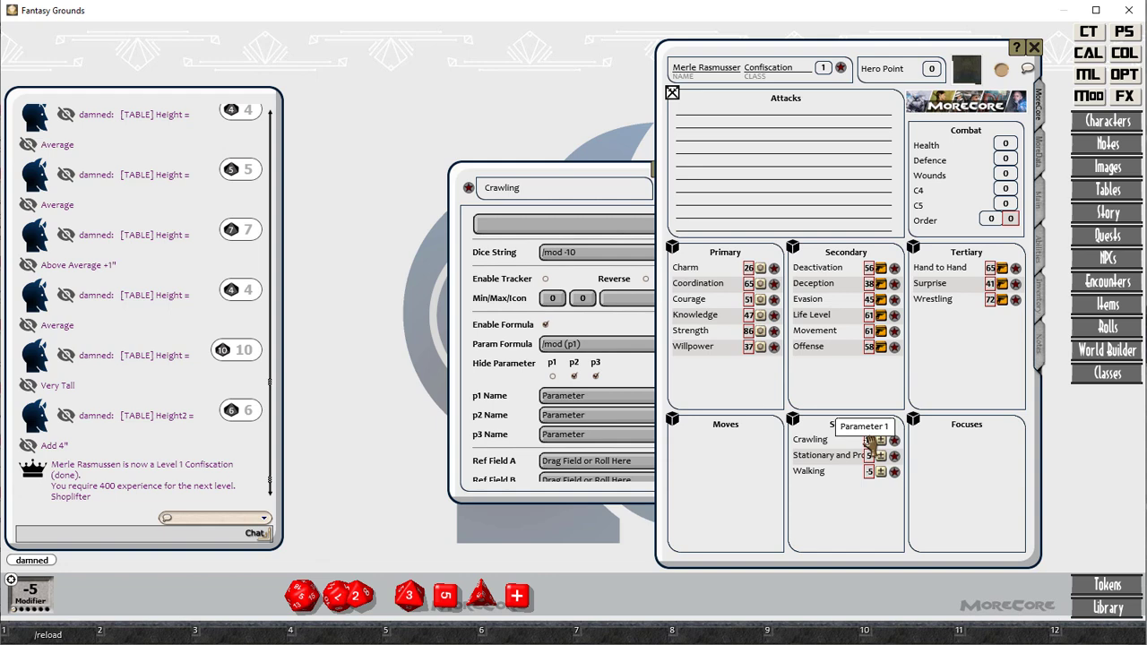
double_click(502, 188)
type("Running")
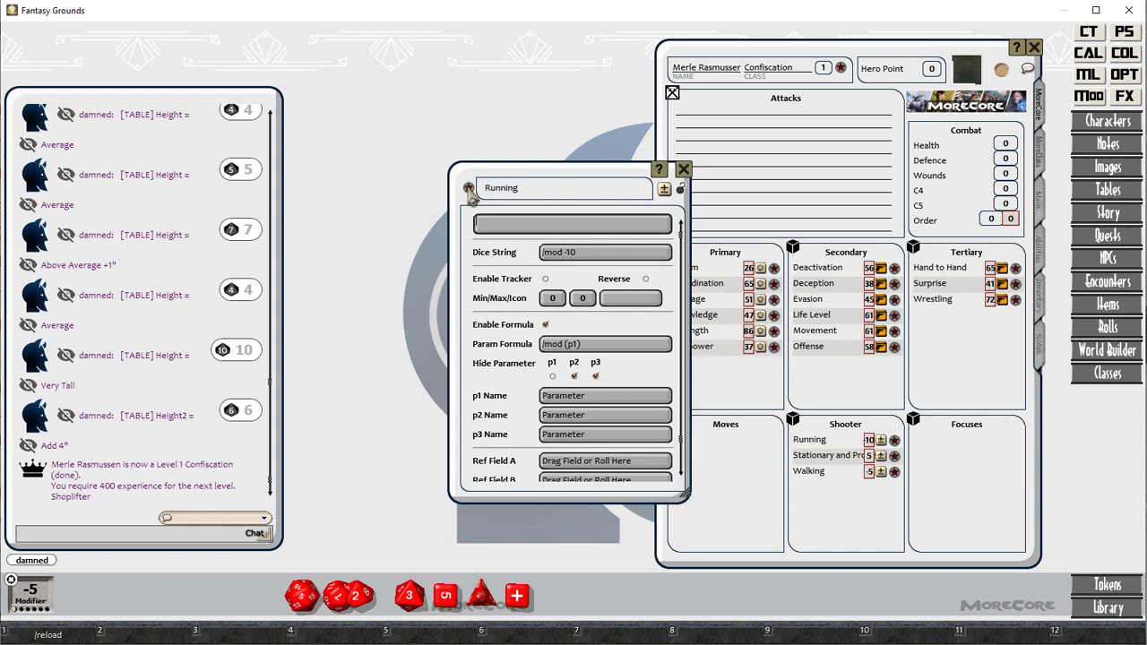
left_click_drag(581, 193, 435, 184)
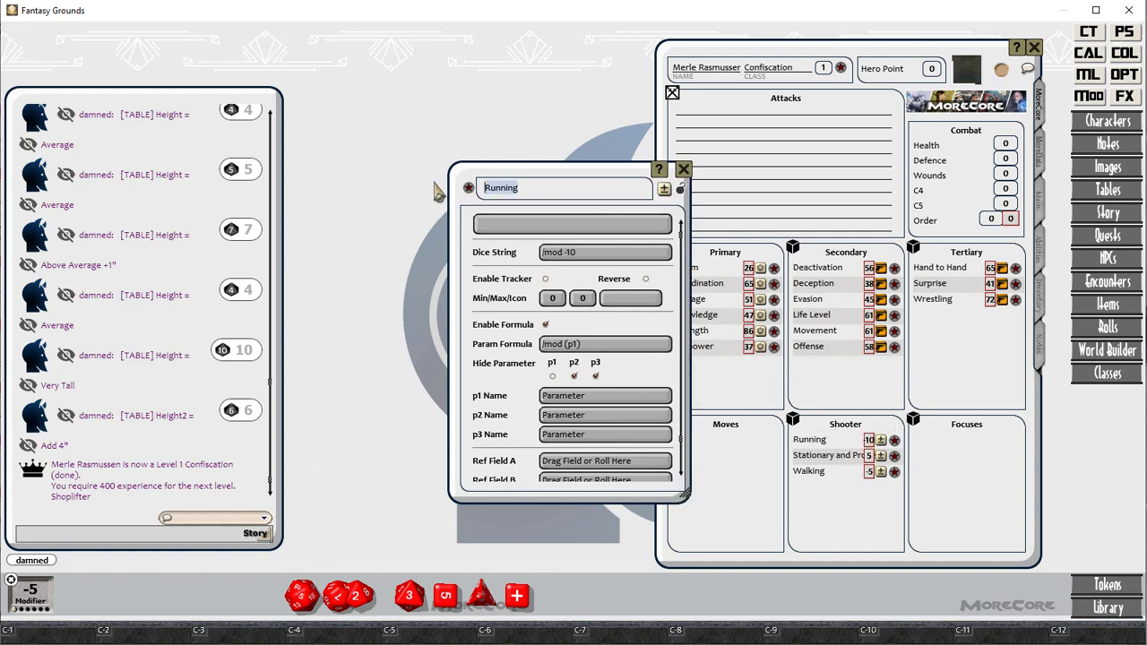
key("ctrl+z")
Step: Duplicate the Crawling roll, name the copy Running and set its modifier to -20
left_click_drag(895, 440, 893, 517)
double_click(577, 186)
type("Running")
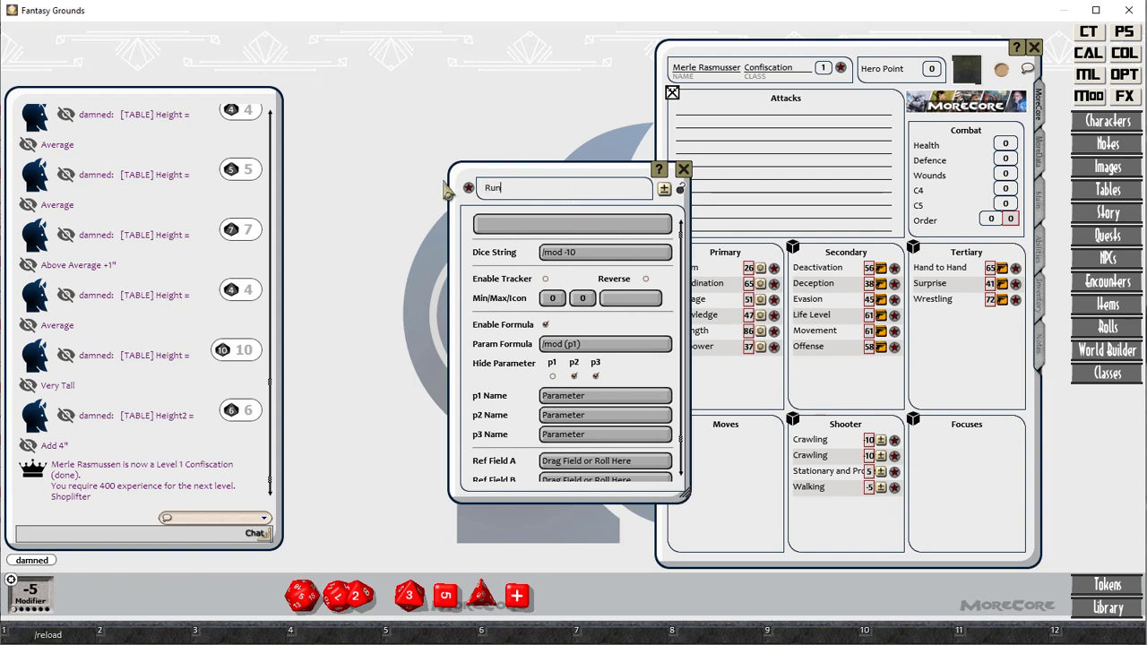
left_click(868, 456)
type("-20")
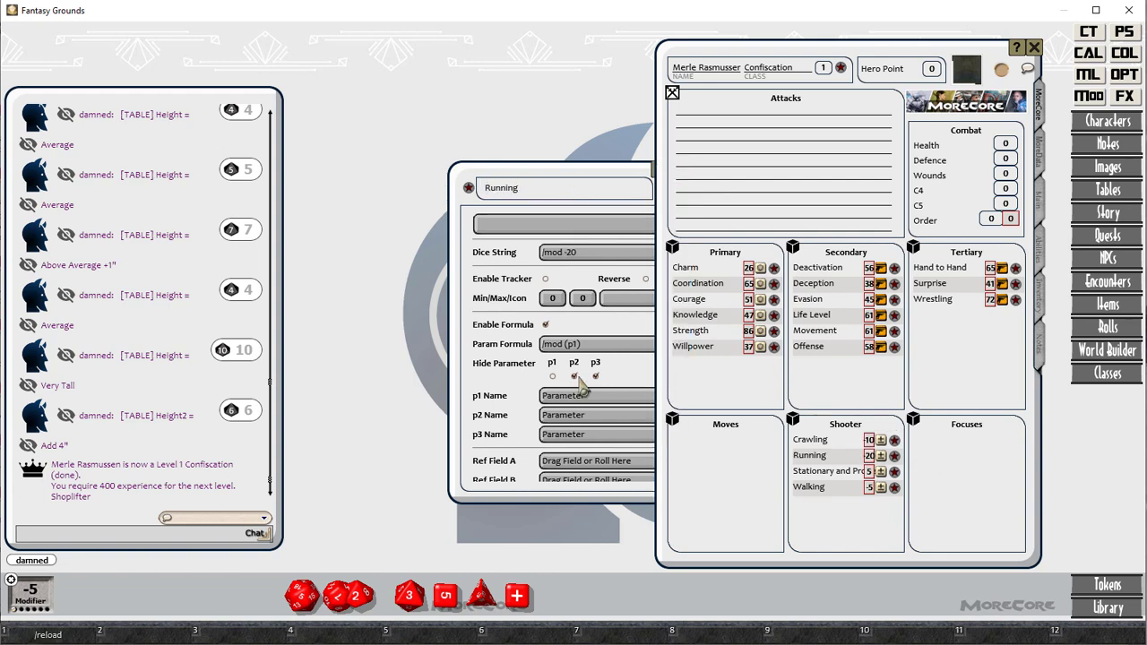
Step: Duplicate the Running roll, name the copy Running and Dodging and set its modifier to -30
left_click(540, 192)
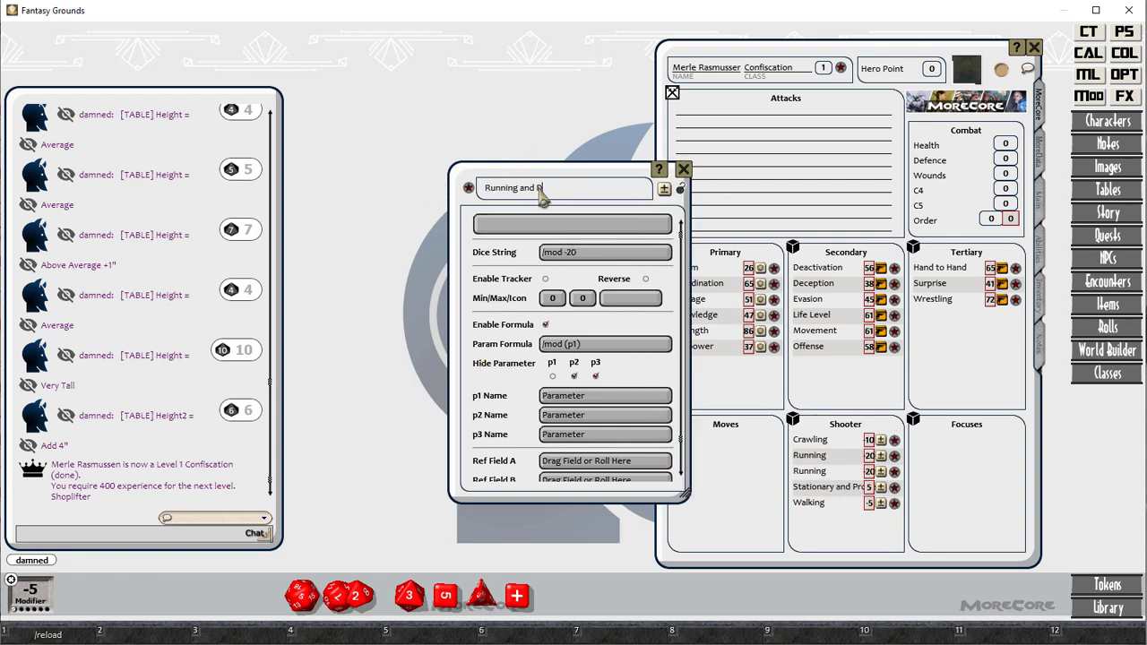
type("dging")
key("Tab")
left_click(866, 471)
type("-30")
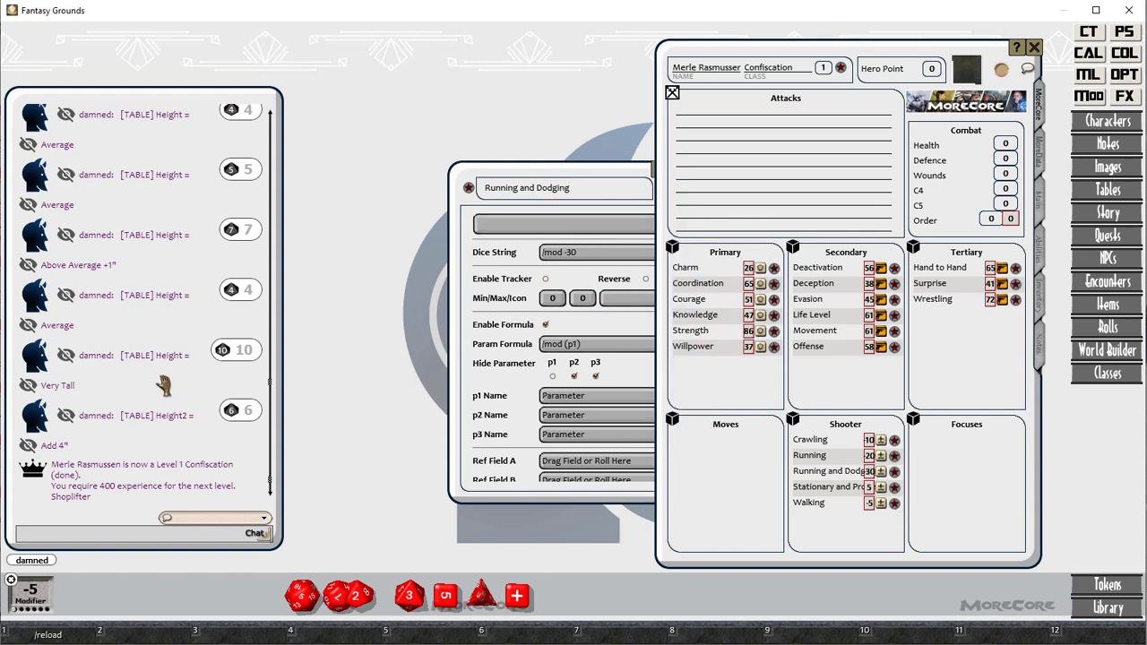
Step: Rename the Running and Dodging roll Drops Prone, copy that name and undo the rename
triple_click(578, 188)
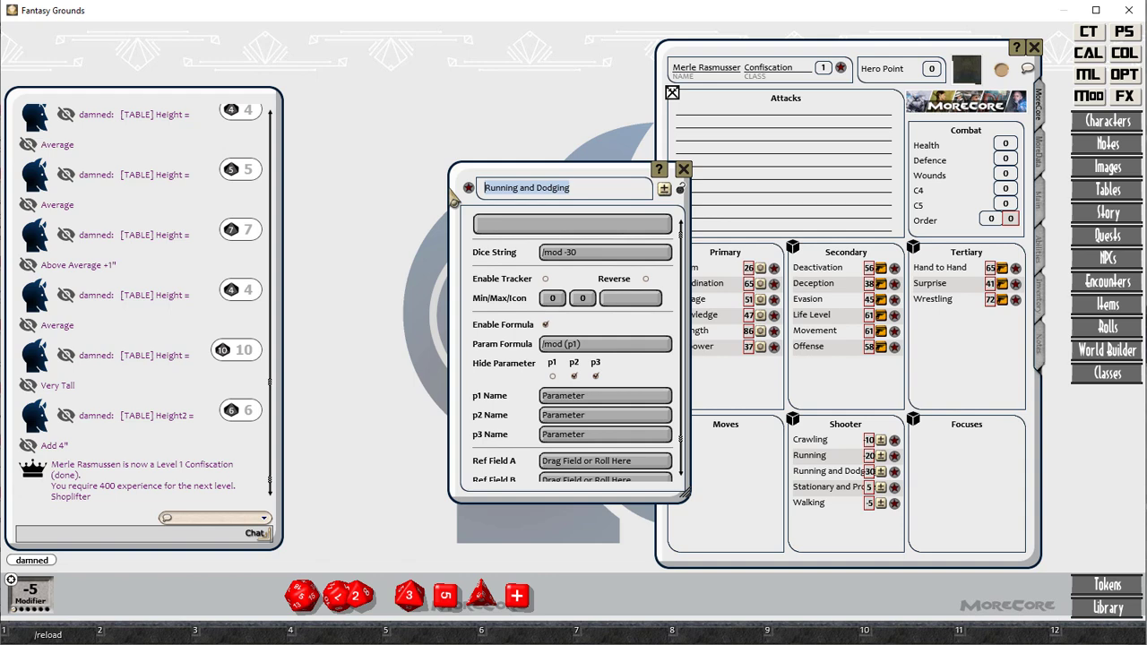
type("Drops Prone")
key("Tab")
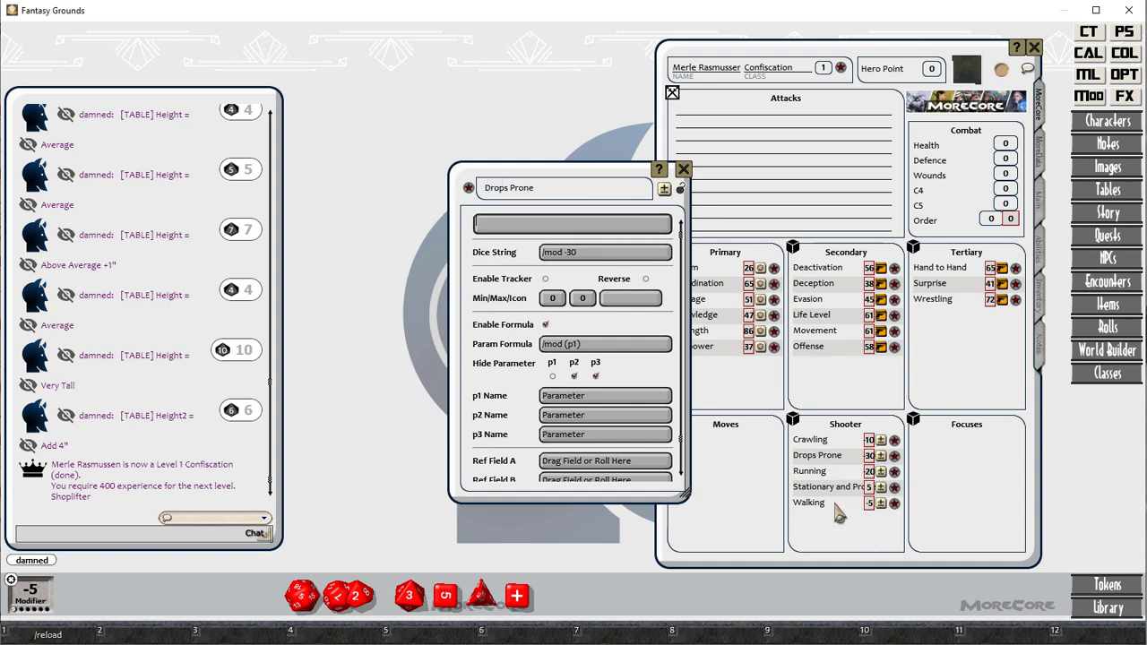
left_click_drag(557, 190, 425, 199)
key("ctrl+c")
key("ctrl+z")
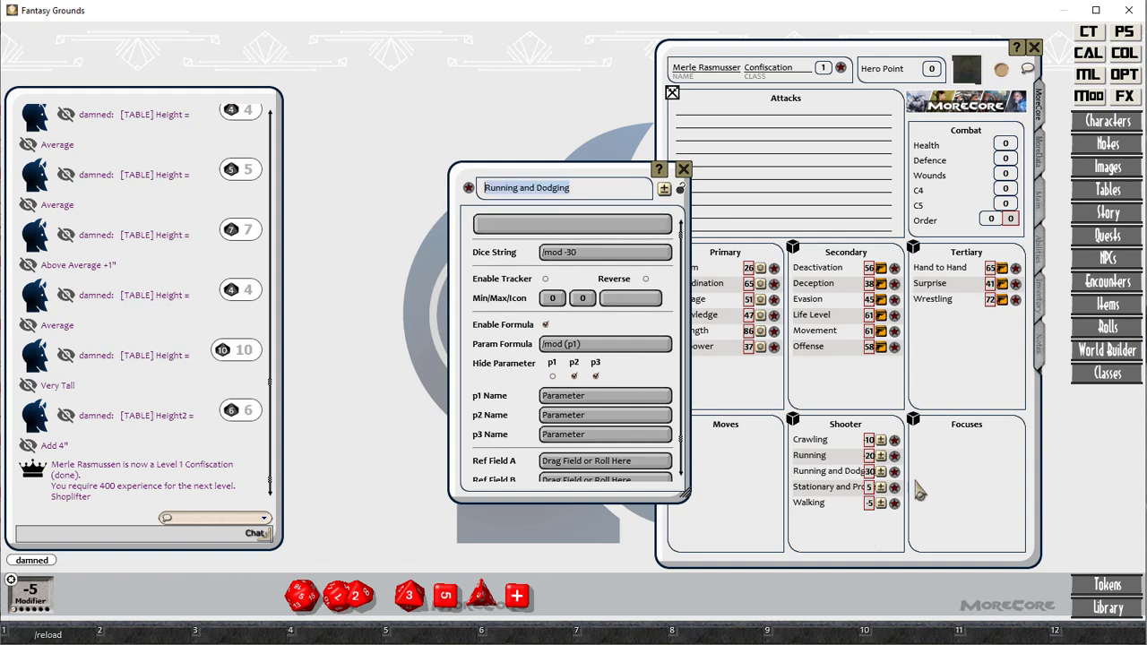
Step: Duplicate Running and Dodging, paste Drops Prone as the copy's name and set its modifier to -20
left_click_drag(895, 471, 886, 520)
left_click(589, 168)
key("ctrl+v")
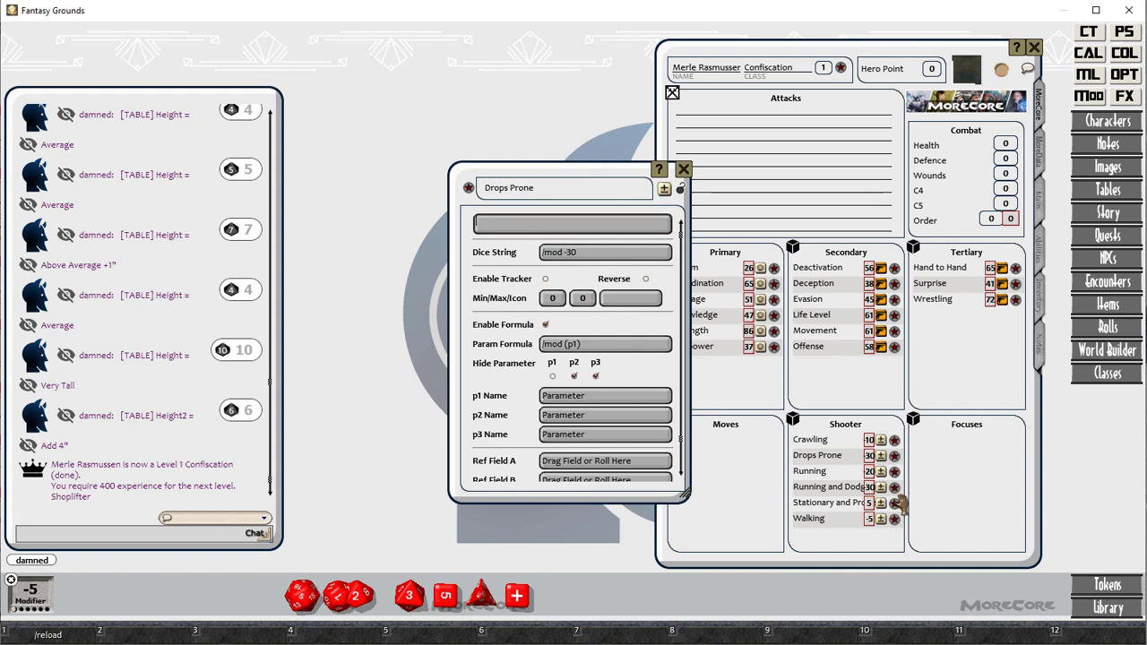
left_click(869, 456)
type("-20")
Step: Rename the Focuses section Target and close the open roll window
left_click(973, 428)
key("ctrl+a")
type("Target")
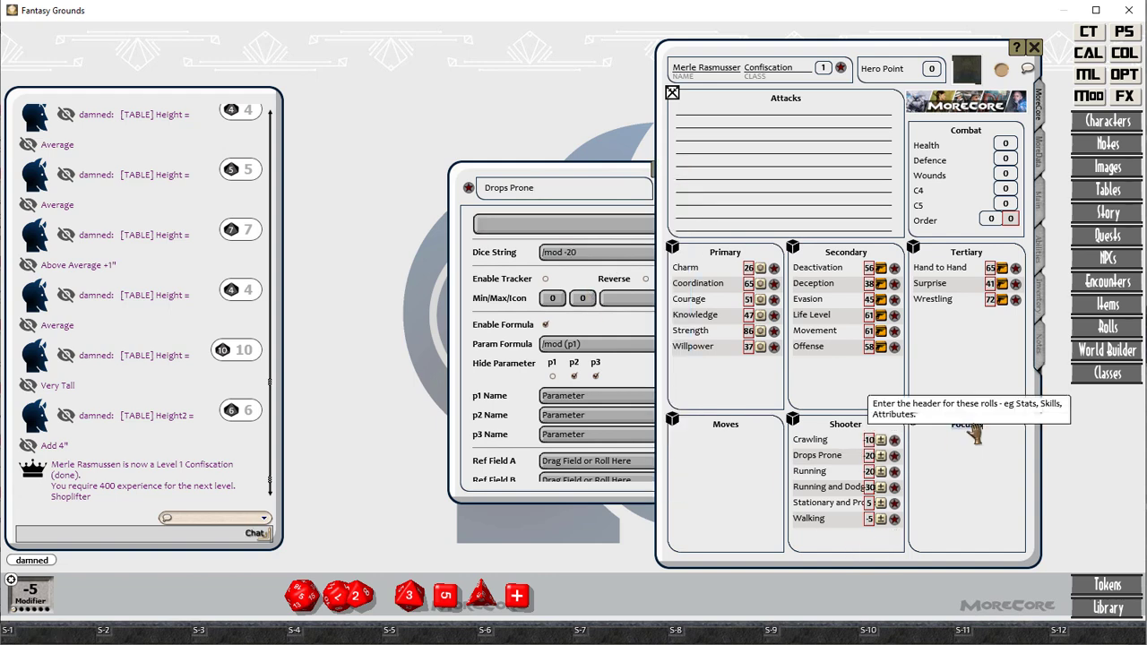
key("Tab")
left_click(606, 168)
left_click(677, 171)
Step: Copy all Shooter rolls except Stationary and Prone into Target and set Crawling to -5, Running to -10, Running and Dodging to -20
left_click_drag(901, 440, 990, 455)
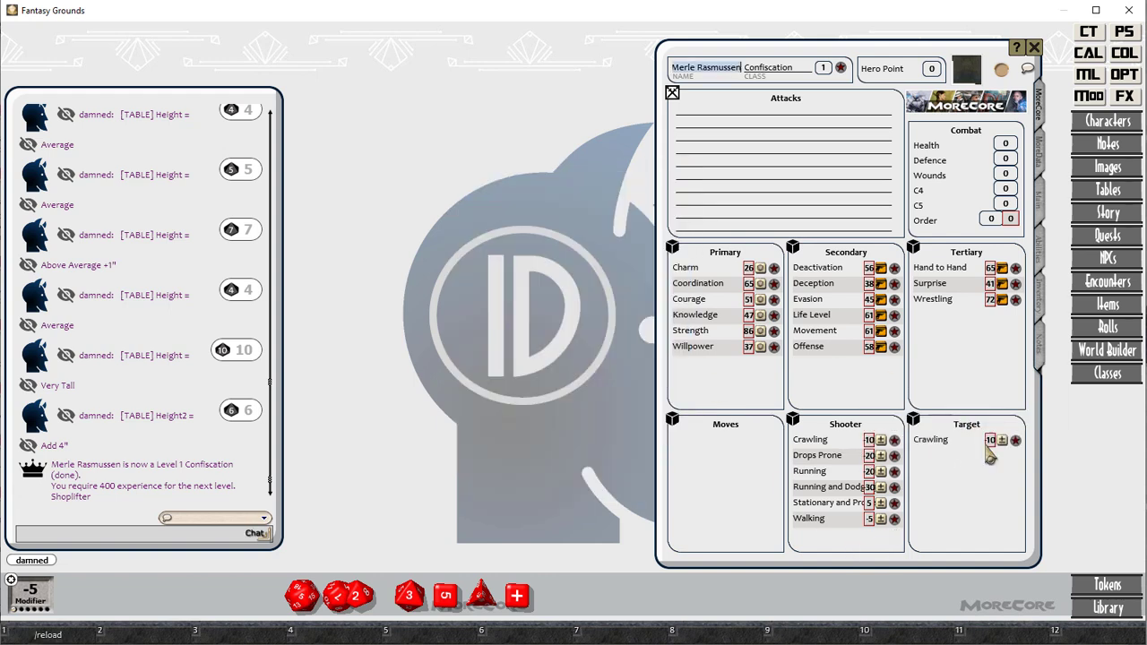
mouse_move(896, 518)
left_mouse_down()
mouse_move(937, 516)
mouse_move(934, 496)
mouse_move(952, 492)
left_mouse_up()
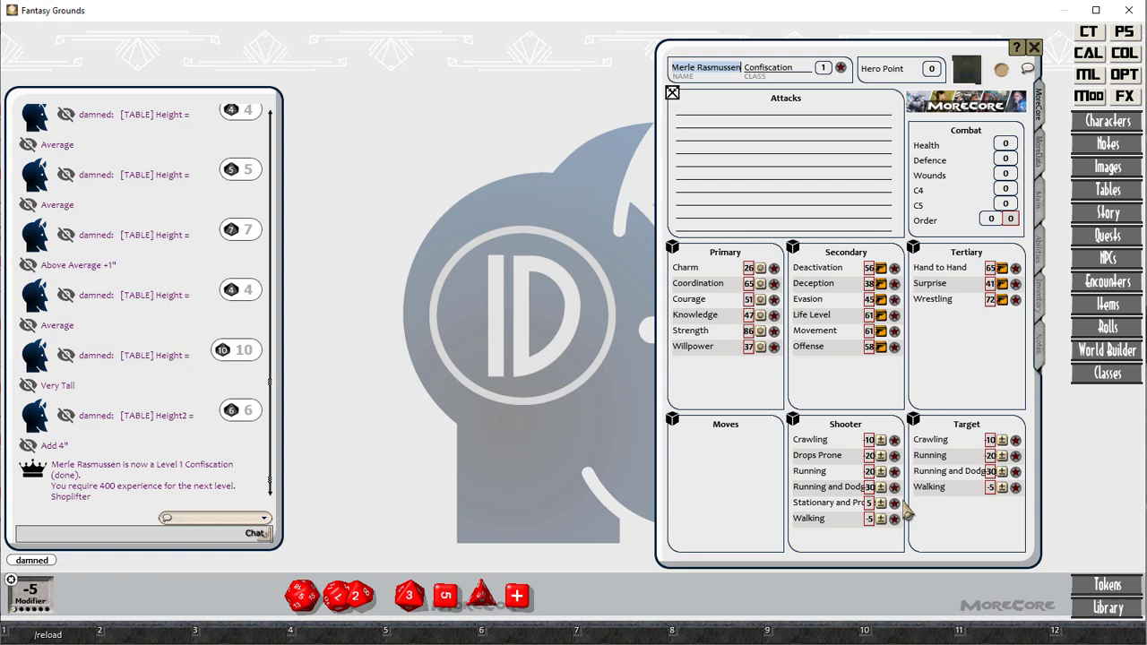
left_click_drag(899, 457, 952, 524)
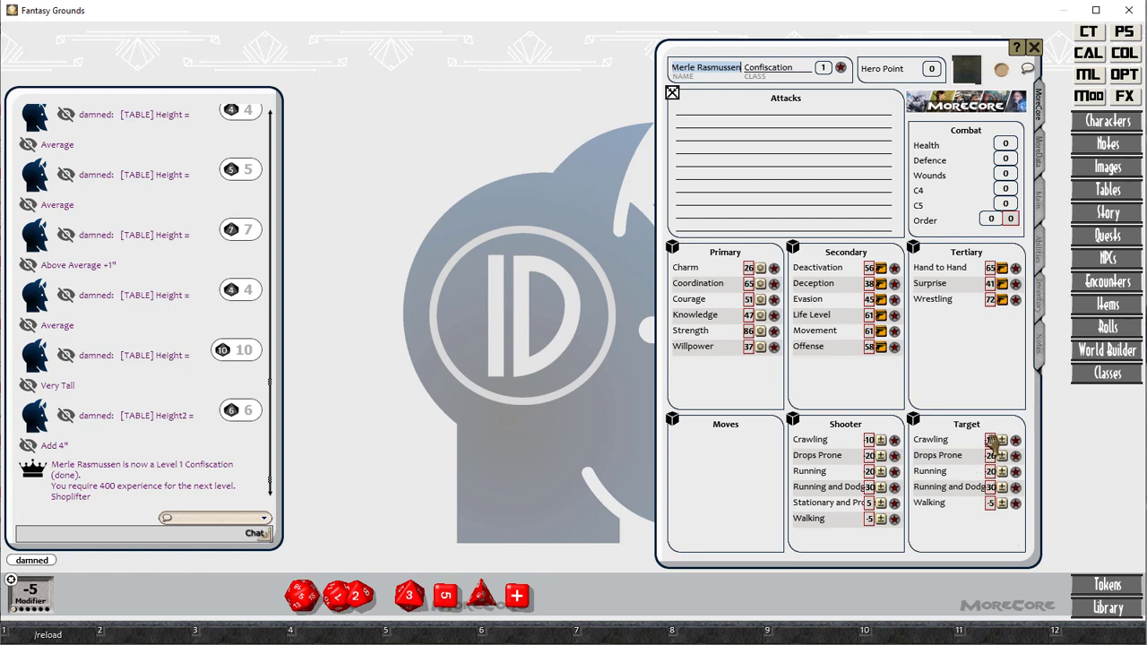
left_click_drag(991, 441, 992, 440)
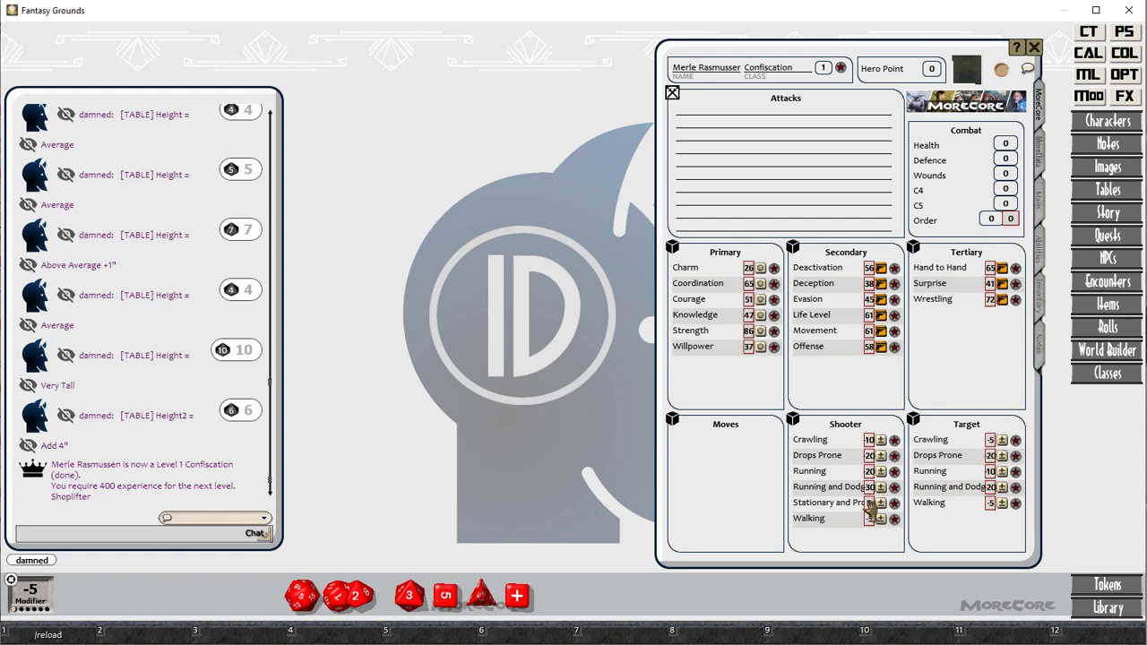
Step: Roll Offense, apply the Running and Dodging modifiers of both Shooter and Target, and roll Offense again
left_click(881, 351)
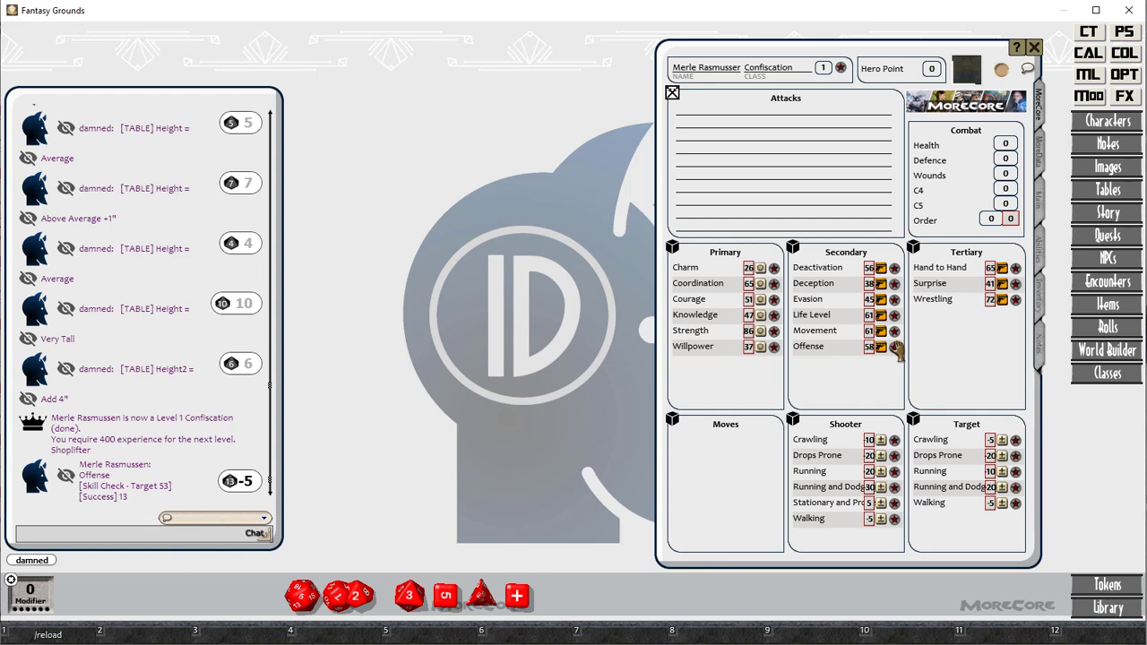
left_click(882, 489)
left_click(1002, 490)
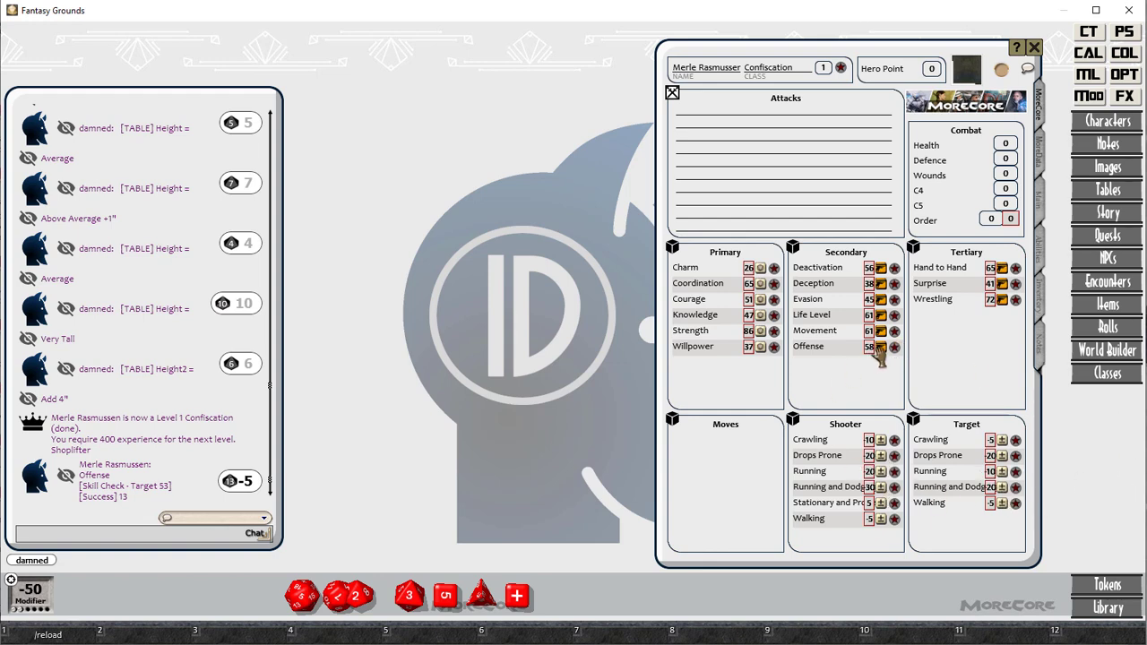
left_click(882, 354)
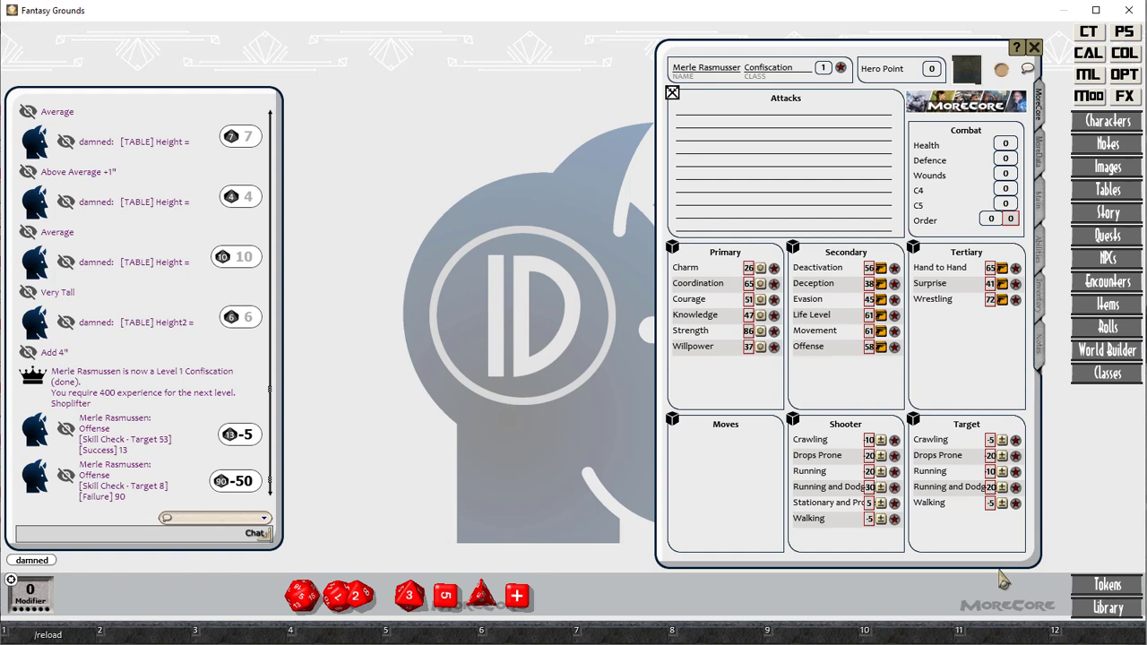
Step: Lengthen the character sheet, duplicate the Shooter section's Walking roll and name the copy Wounded
left_click_drag(1006, 564, 1006, 617)
left_click_drag(894, 519, 889, 538)
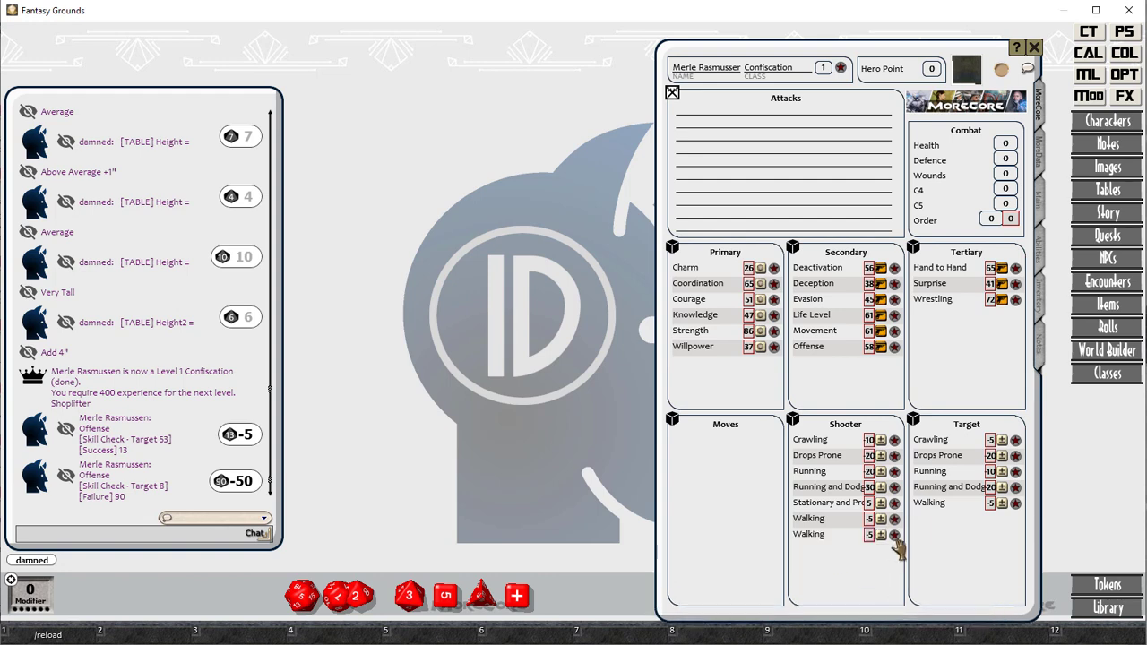
left_click(894, 535)
left_click_drag(564, 188, 397, 185)
type("Wounded")
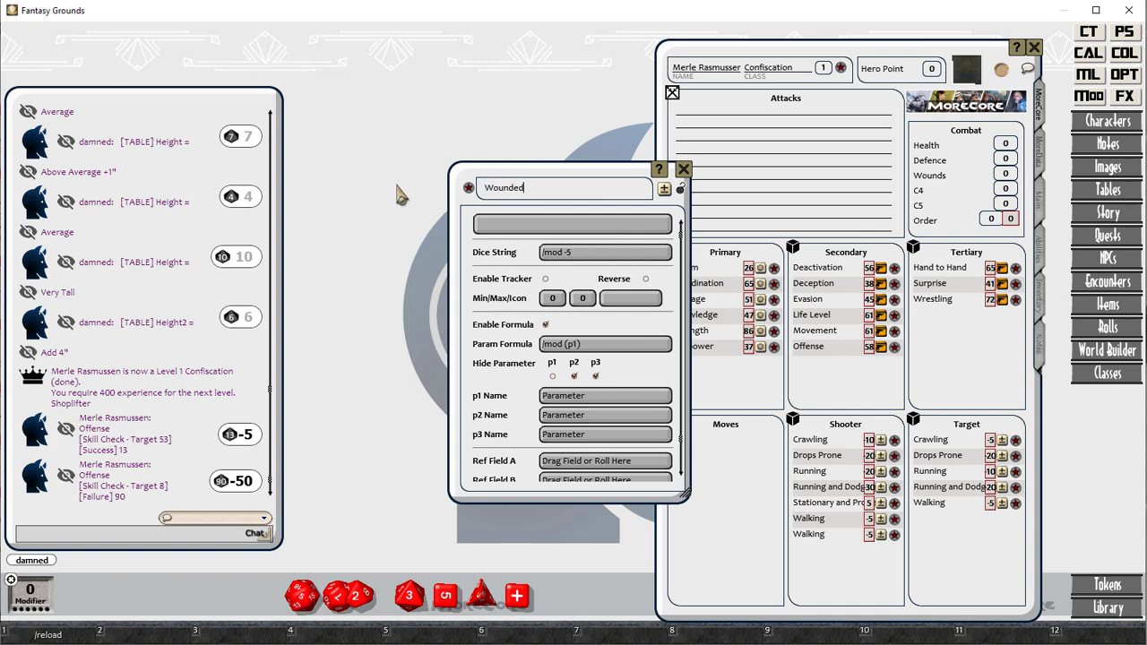
key("Tab")
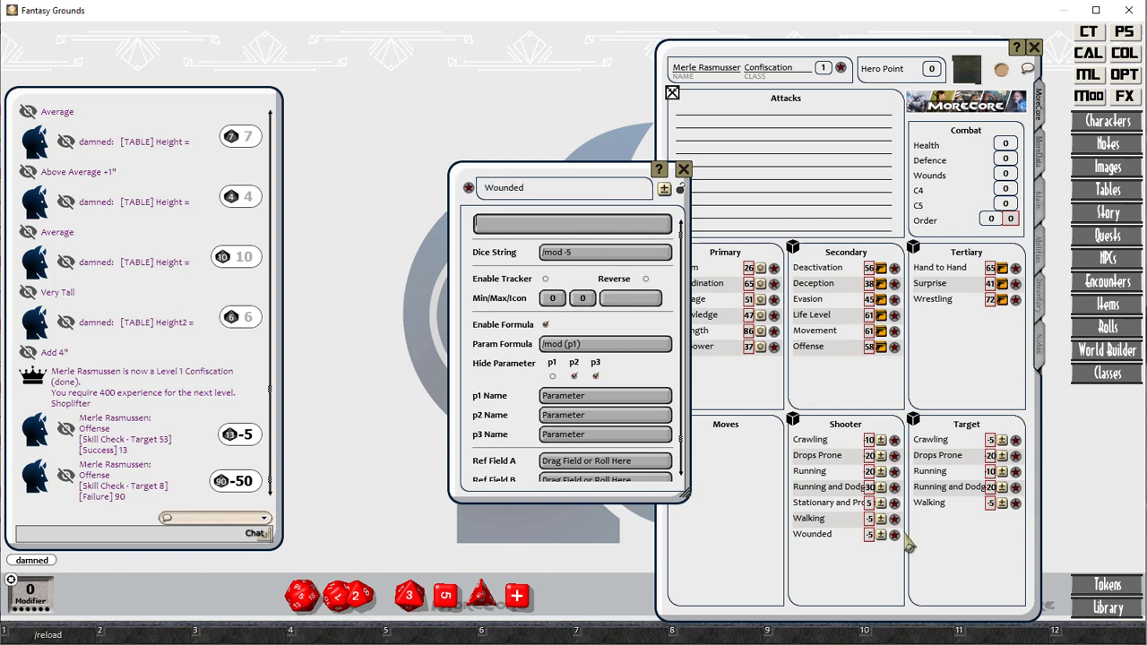
Step: Duplicate the Wounded roll in the Shooter section and name the copy Wounded Heavily
left_click_drag(895, 534, 892, 514)
left_click(562, 193)
type("Heavily")
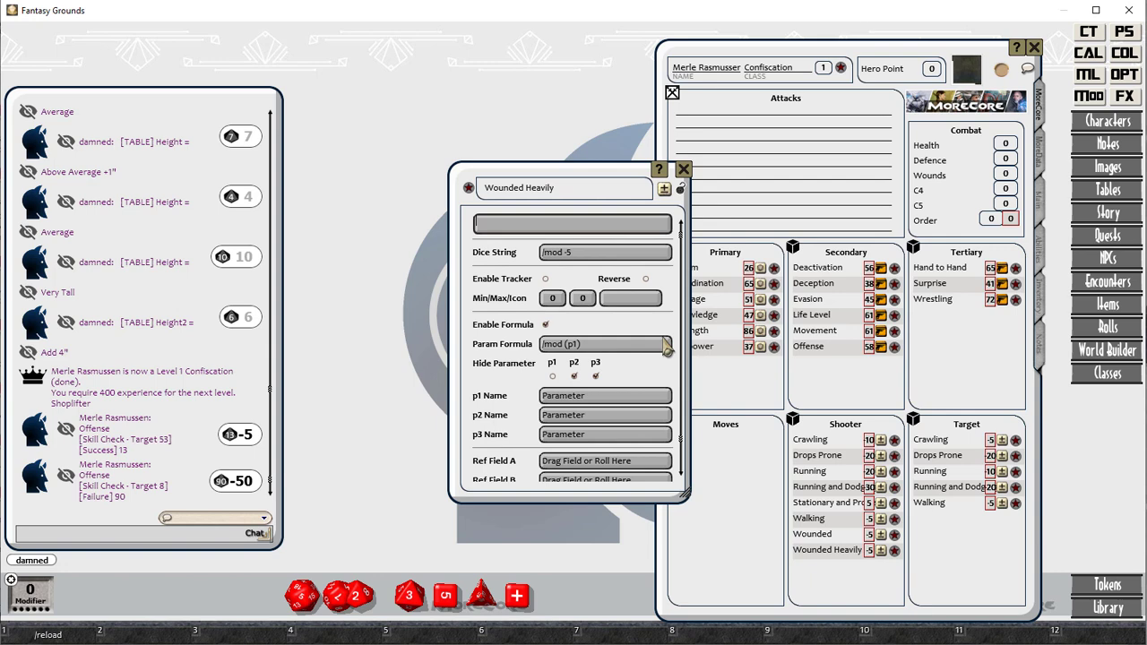
Step: Set the Wounded Heavily roll to -20 and duplicate it in the Shooter section as Braced Weapon with a value of 10
left_click(871, 554)
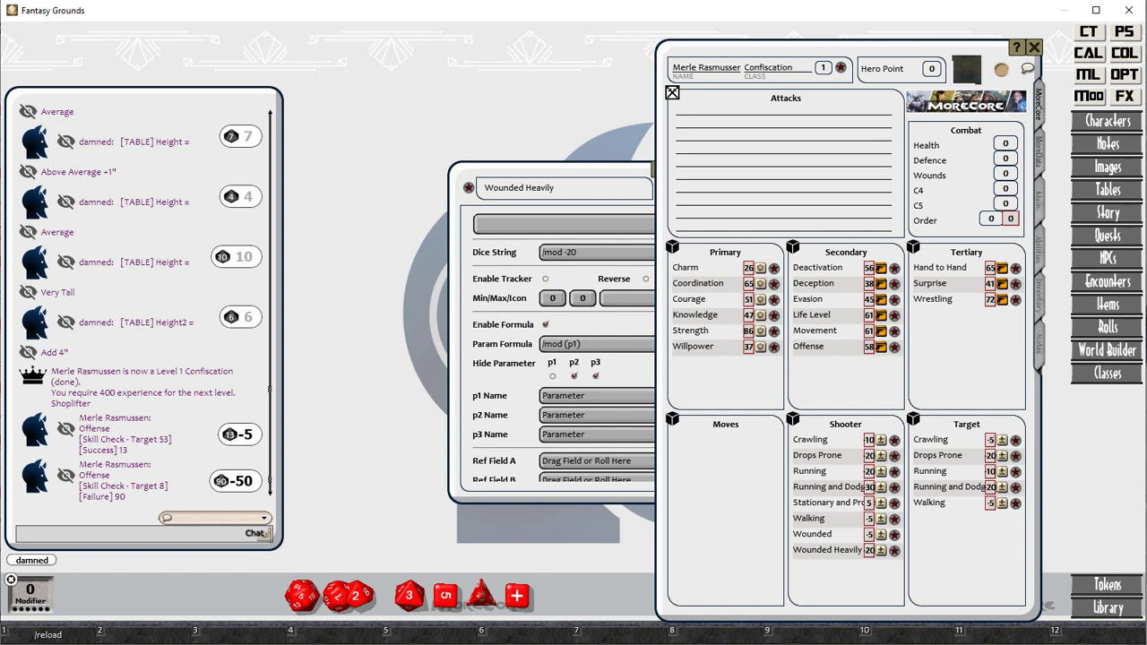
left_click(608, 173)
left_click_drag(894, 550, 894, 571)
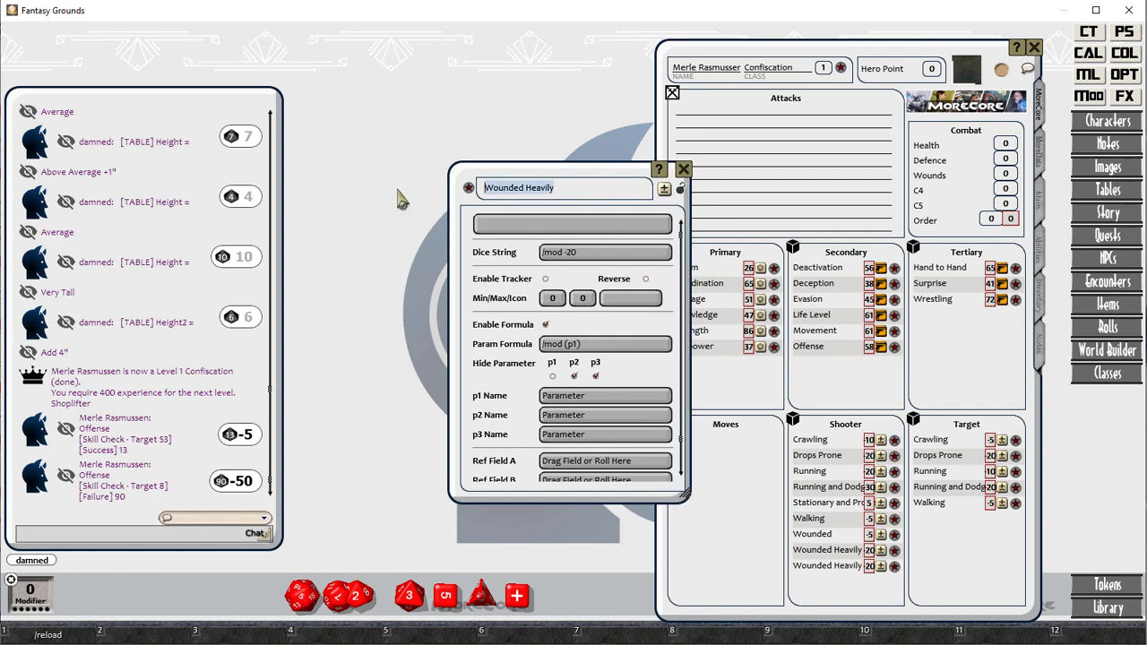
type("Braced Weapon")
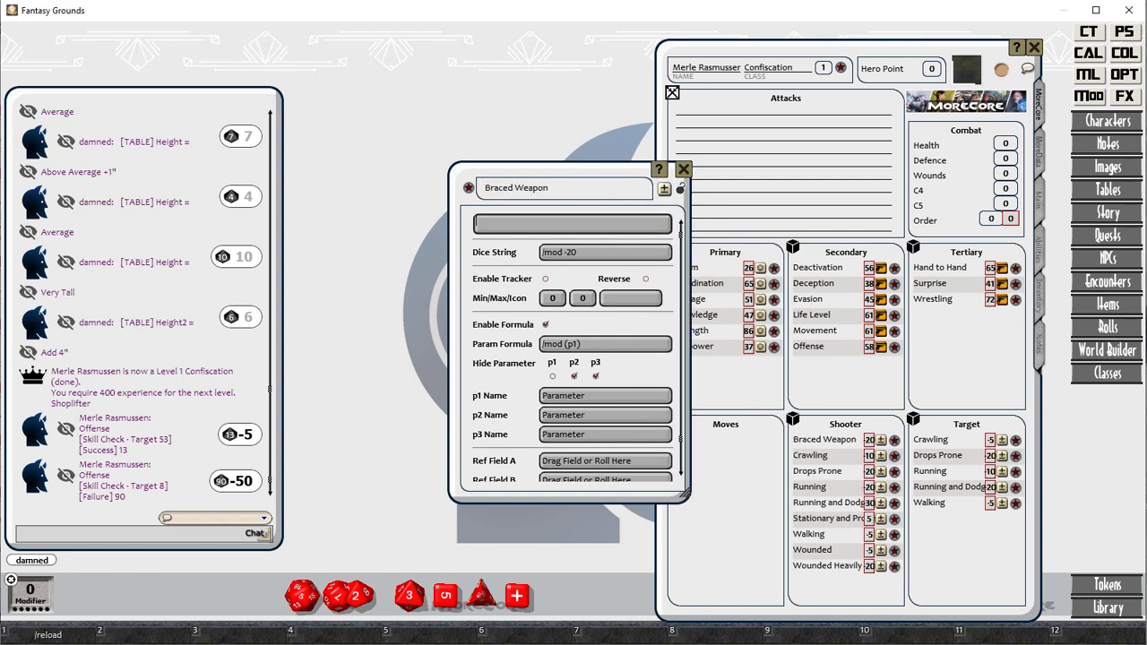
left_click(870, 440)
type("10")
Step: Duplicate the Braced Weapon roll in the Shooter section, name the copy Consecutive Shot and set its value to -10
left_click_drag(876, 591, 877, 592)
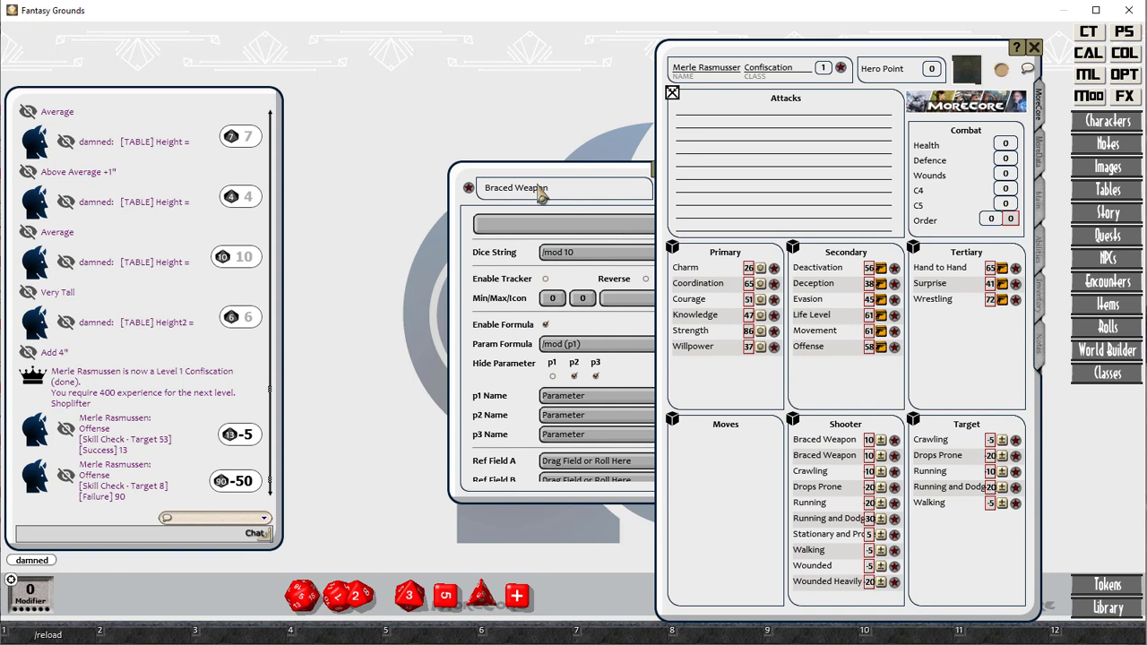
left_click_drag(547, 187, 324, 187)
type("Consecutive Shot")
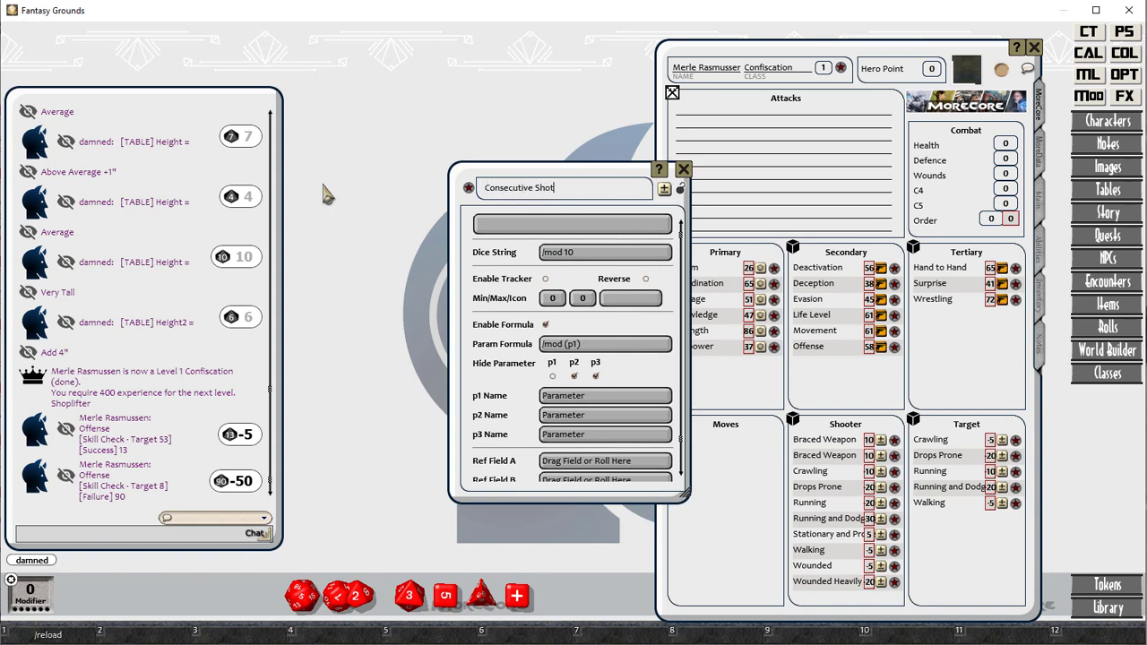
left_click(869, 455)
type("-10")
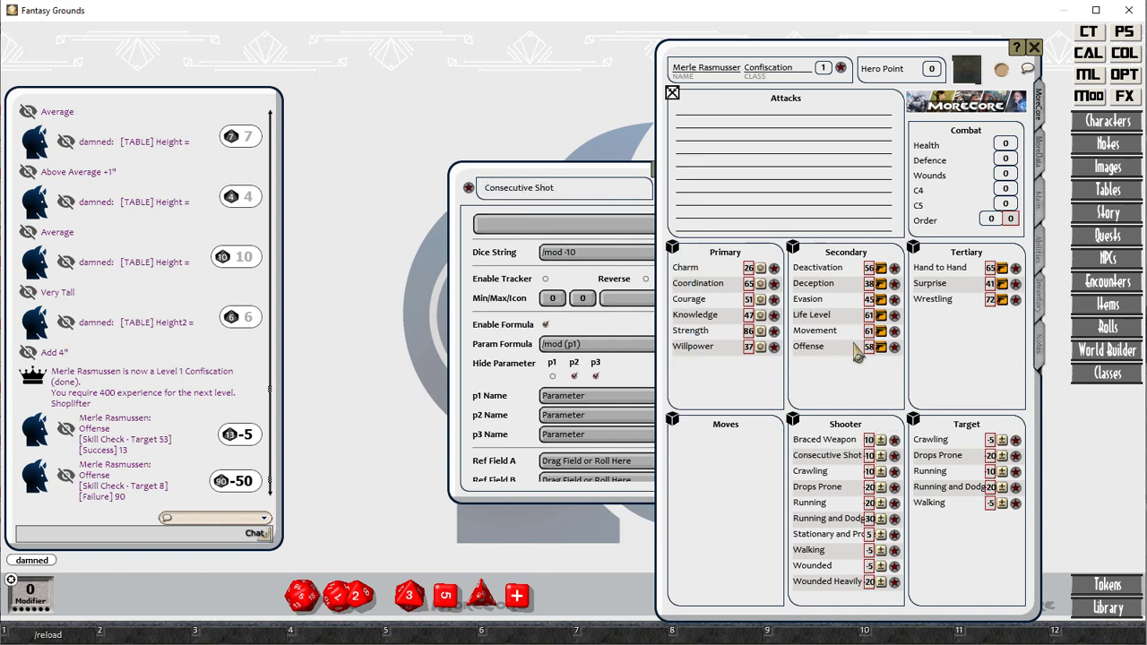
left_click(515, 175)
left_click(687, 179)
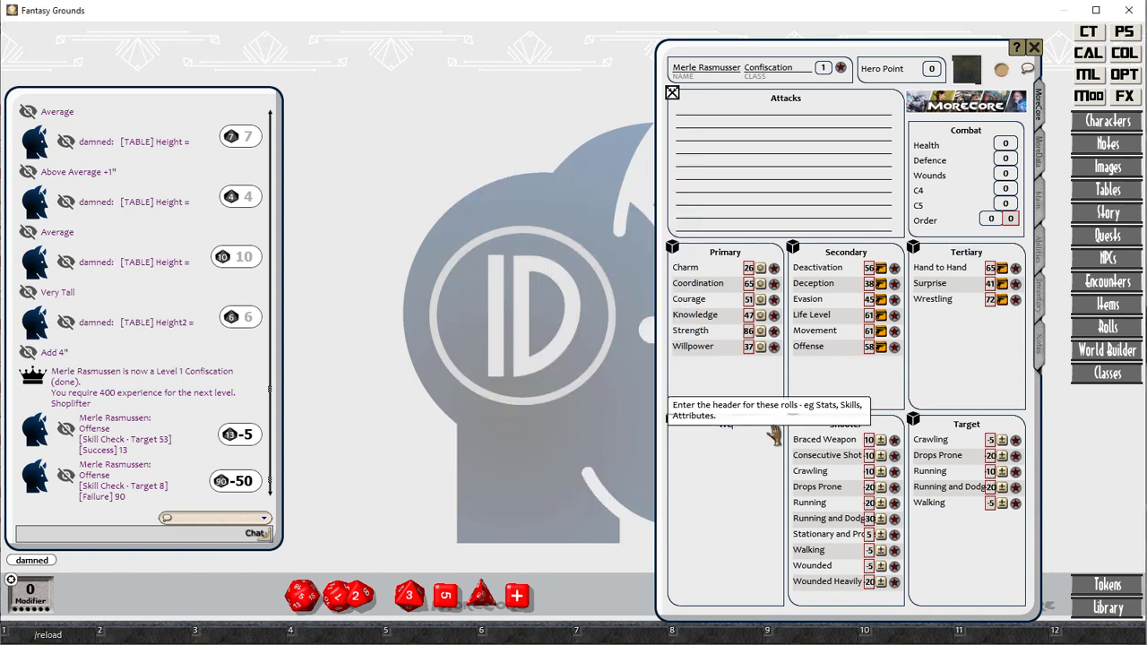
Step: Retitle the Moves section Weapons and add a roll named 9mm FN Browing with the dice string /mod
right_click(704, 455)
left_click(766, 455)
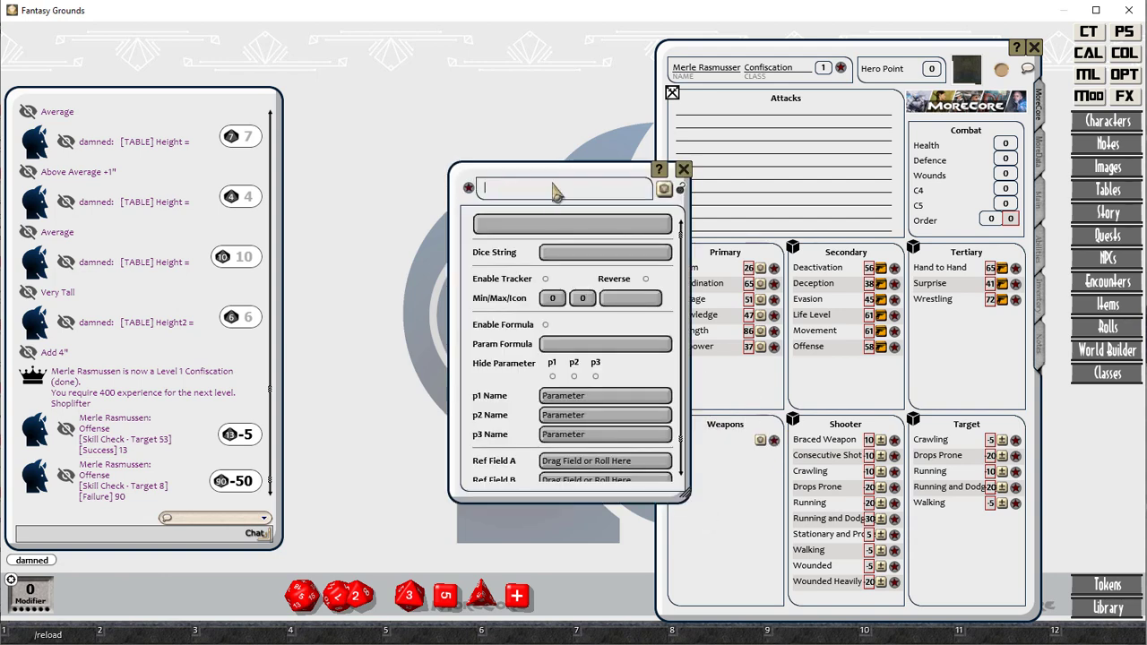
type("9mm FN Browning")
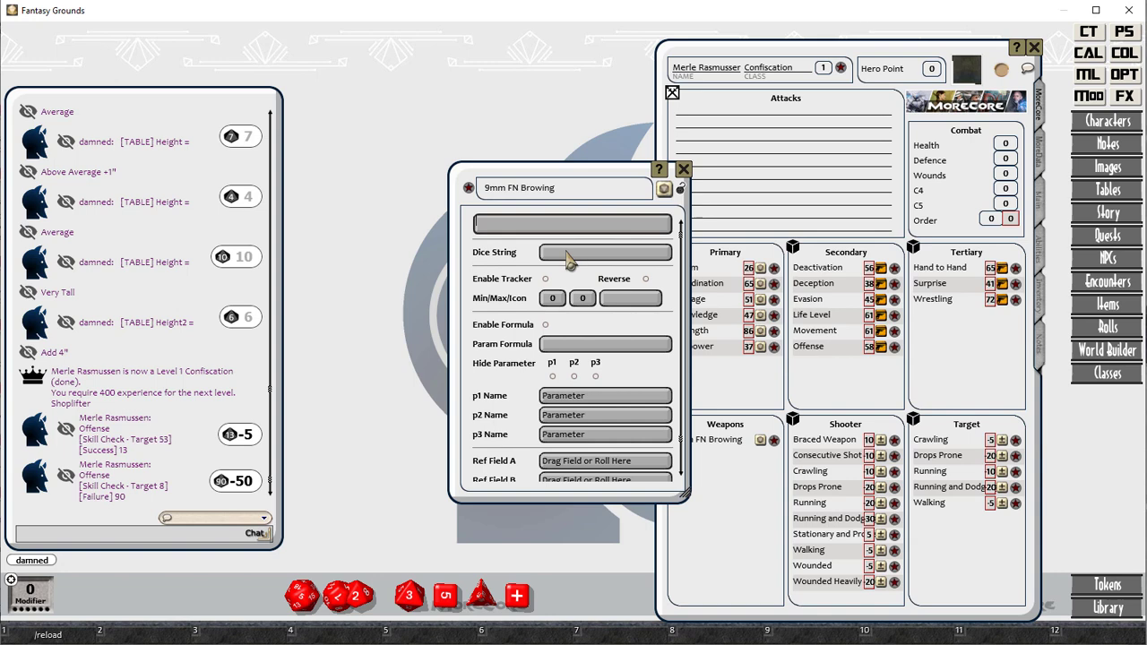
left_click(568, 254)
type("/mod")
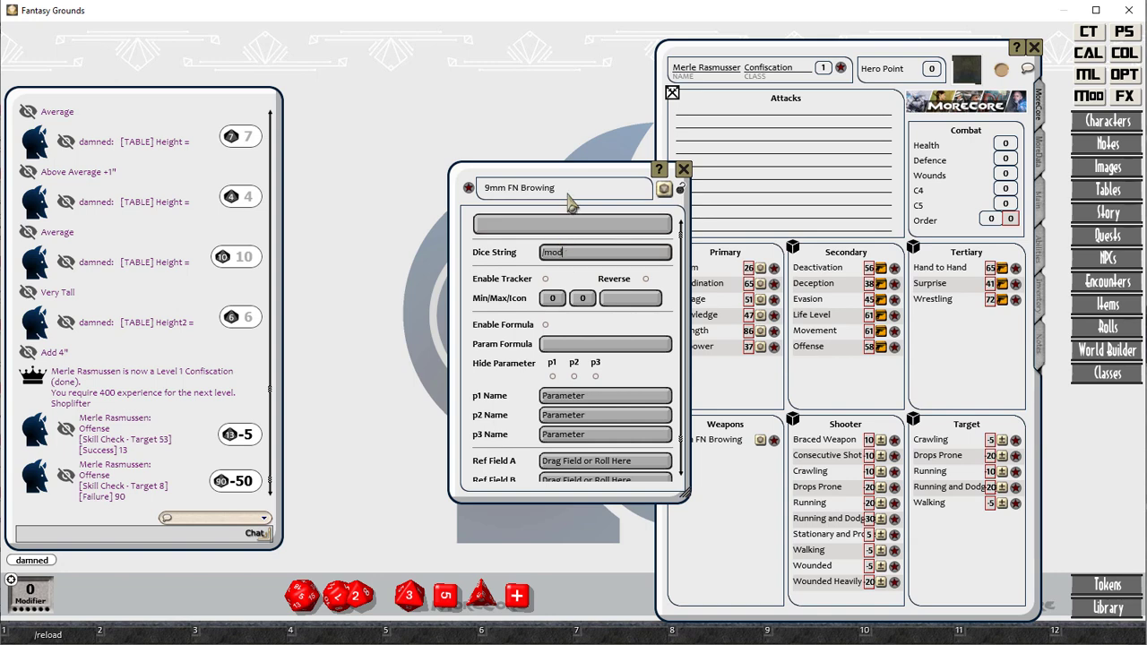
Step: Enable the formula for the 9mm FN Browing roll and set its parameter formula to /mod (p1)
left_click(545, 324)
left_click(550, 347)
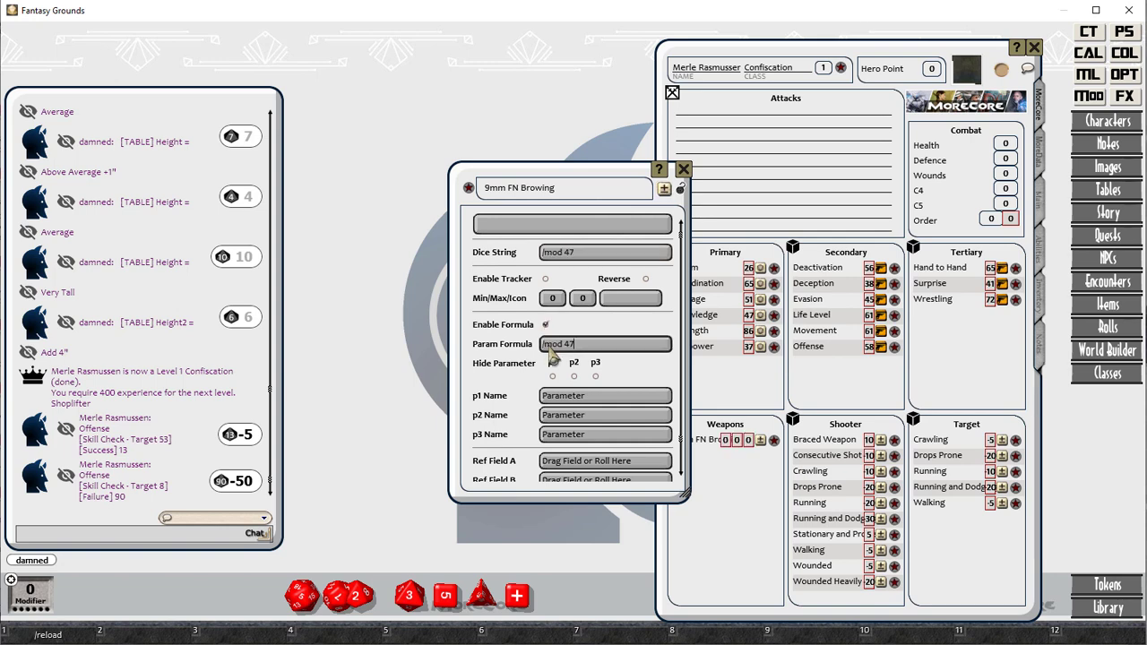
type("/mod 4")
key("BackSpace")
type("(p1)")
Step: Set the weapon's first and third parameters to 47 and -50, and roll dice with the third parameter applied as modifier
left_click(599, 396)
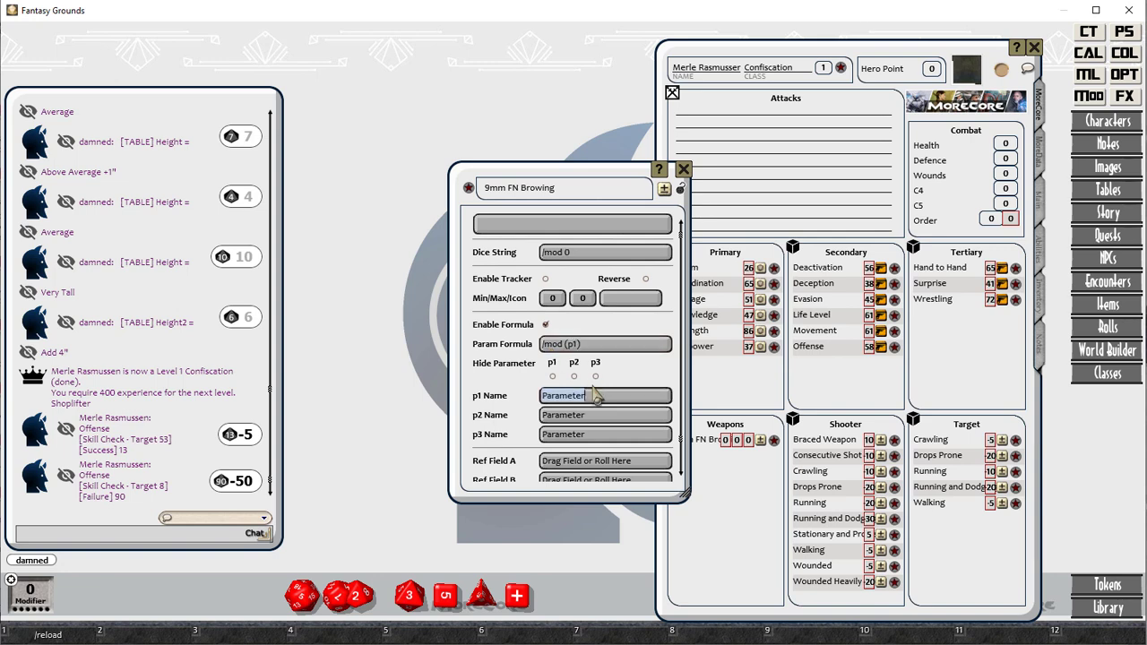
left_click(723, 441)
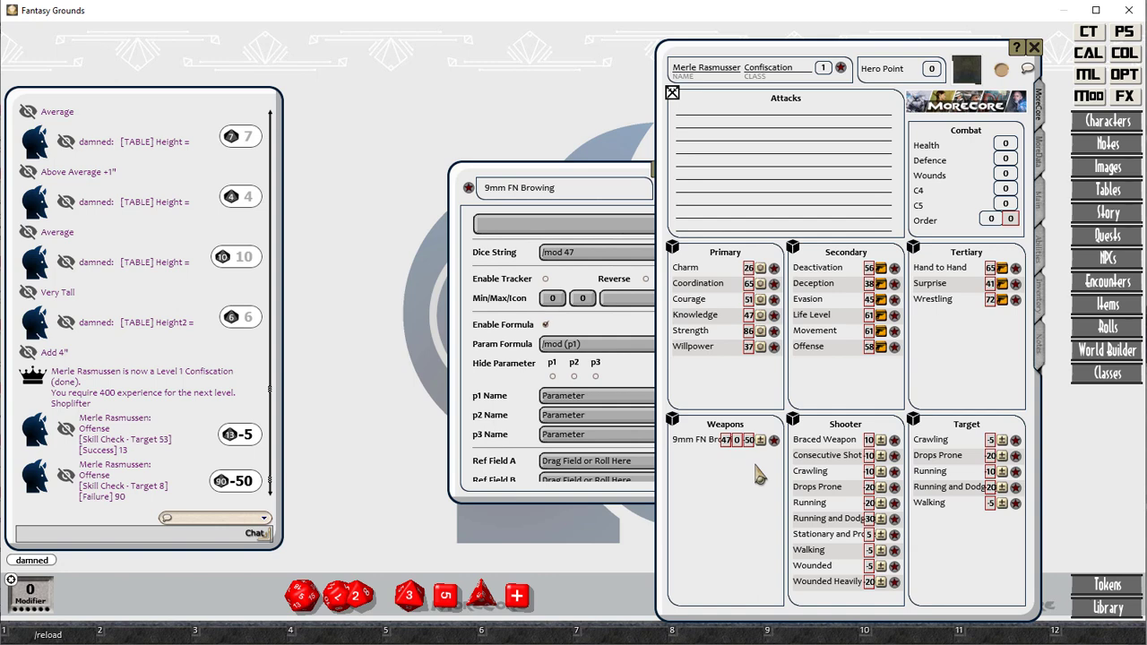
left_click_drag(750, 441, 43, 592)
left_click_drag(358, 597, 182, 453)
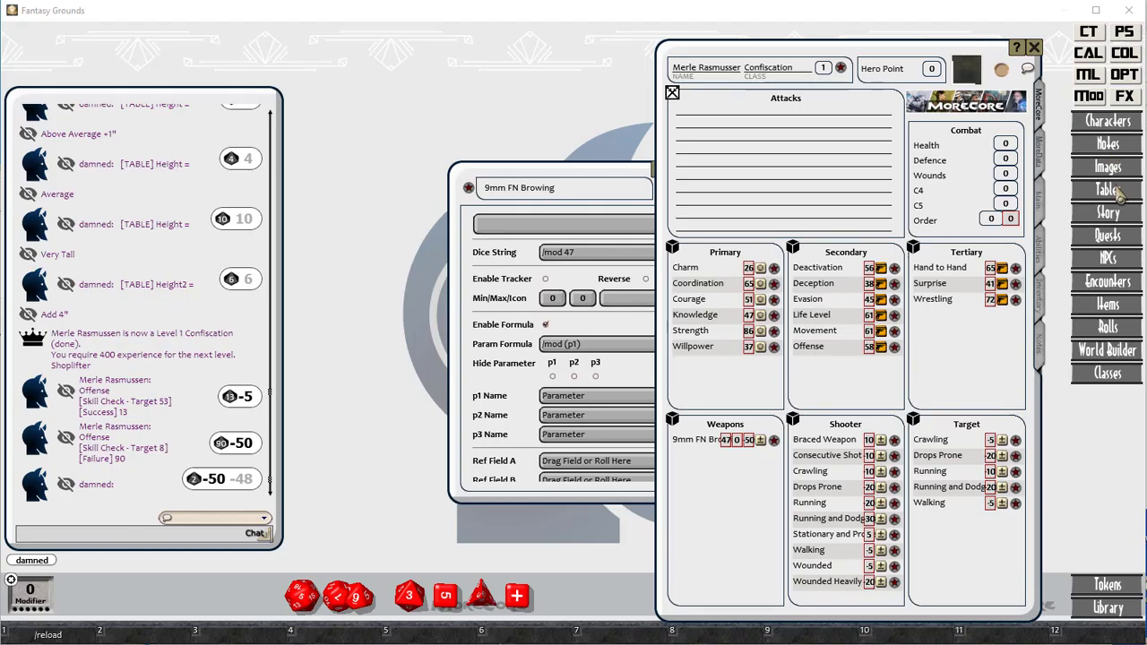
Step: Add a table group named Character Generation and assign the Height, Height1 and Height2 tables to it
left_click(1108, 190)
left_click(696, 286)
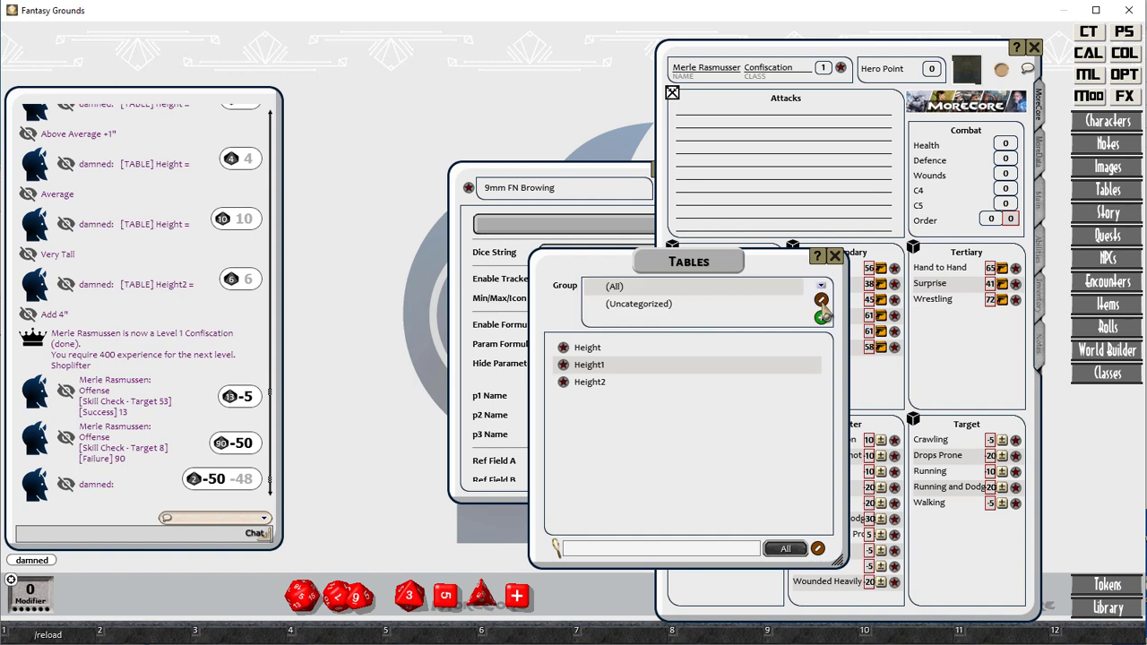
left_click(821, 318)
type("Character Ge")
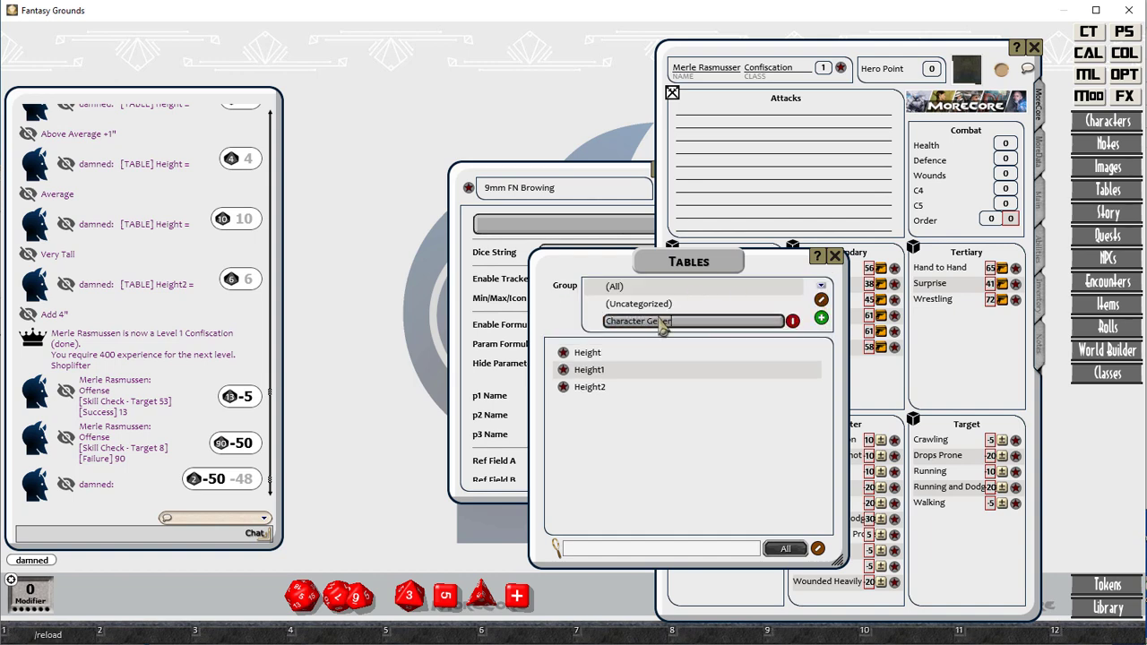
type("neration")
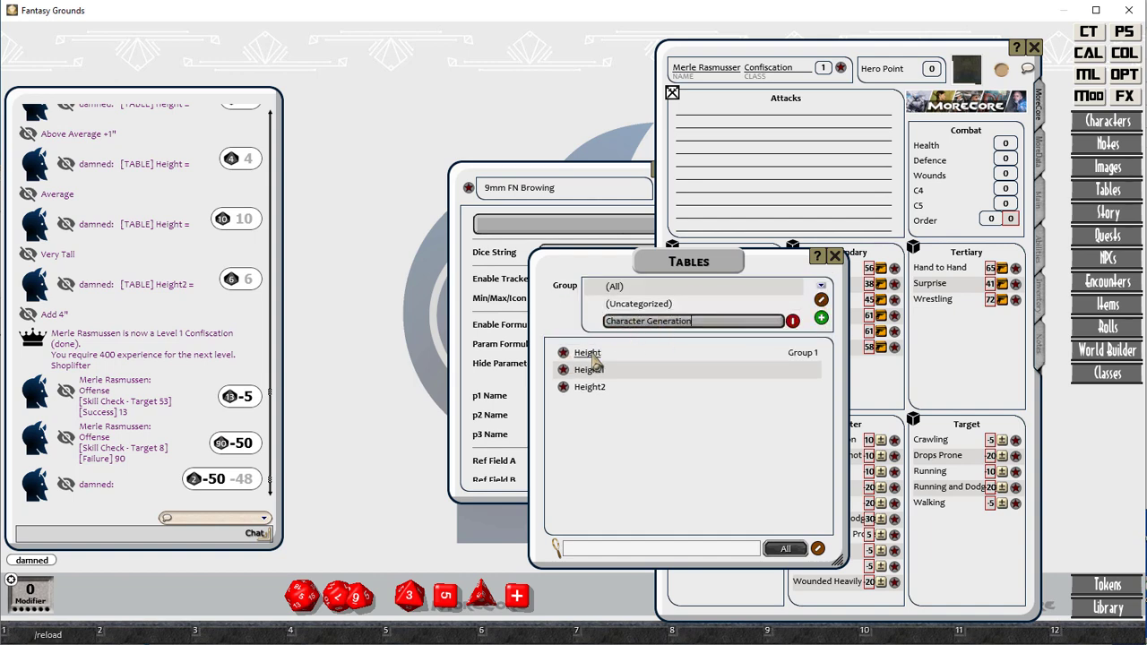
Step: Add a second table group named Combat and display only that group
left_click(821, 319)
type("Com")
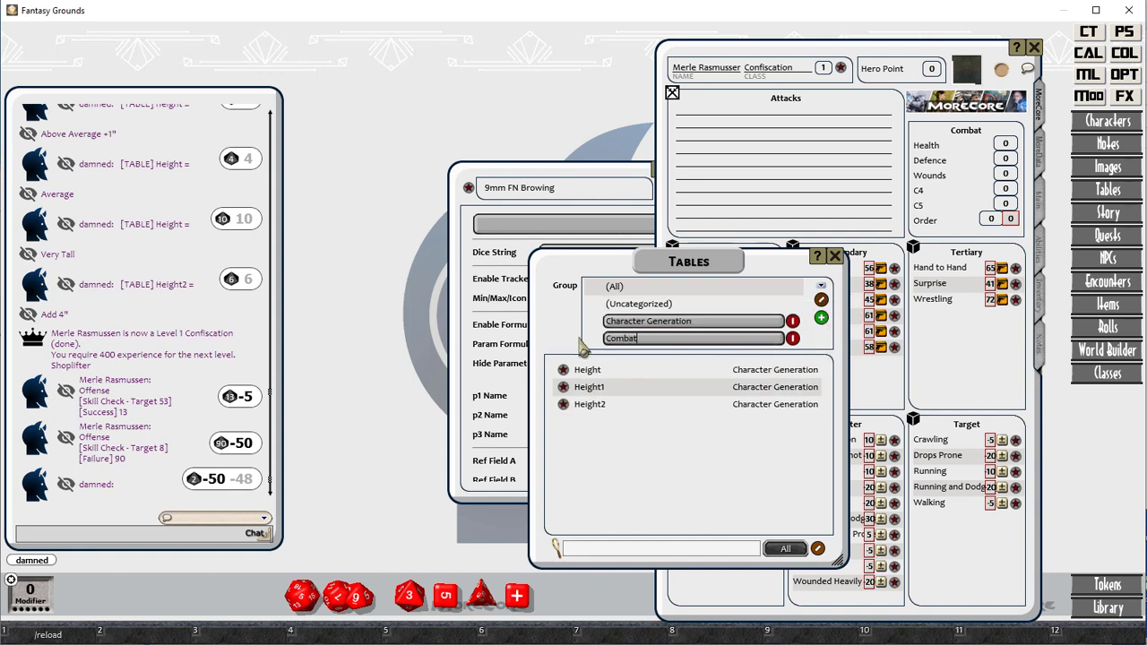
type("bat")
left_click(821, 299)
left_click(620, 338)
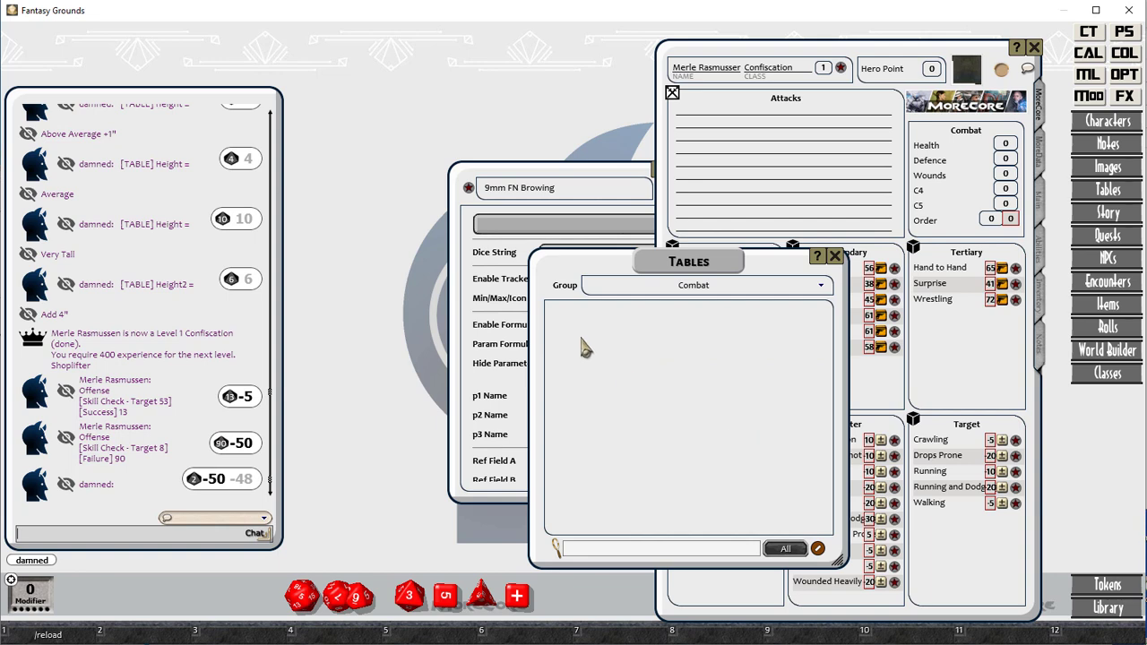
Step: Create a table named Hit Weapons Table in the Combat group and add three more rows to it
right_click(582, 339)
left_click(583, 383)
type("Hit Weapons Table")
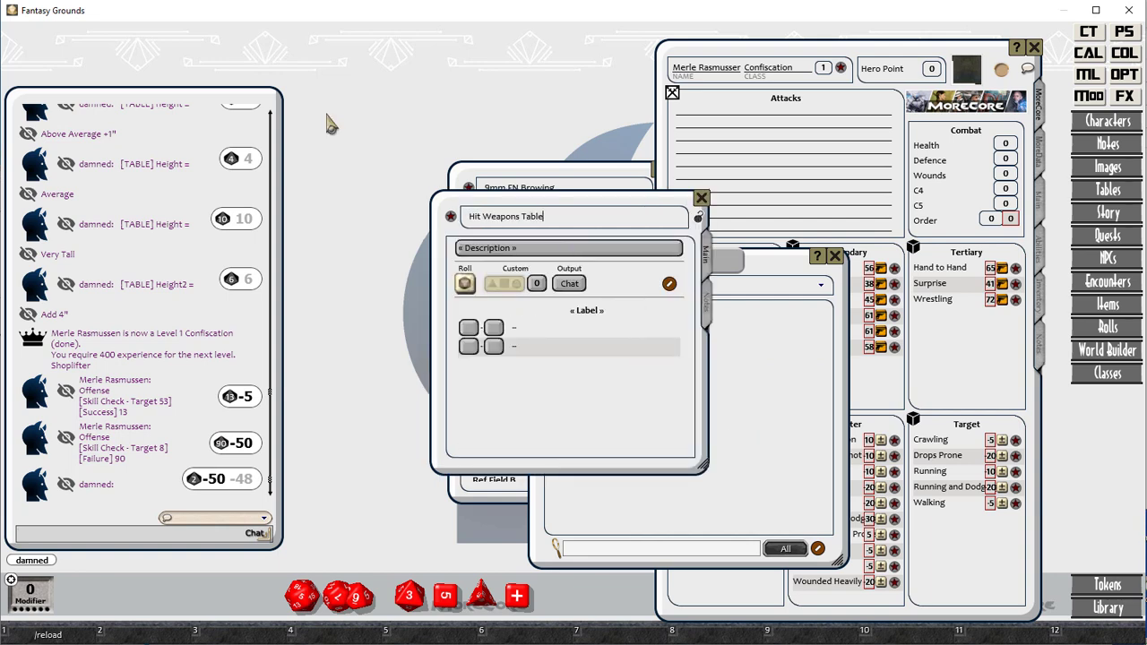
left_click(669, 283)
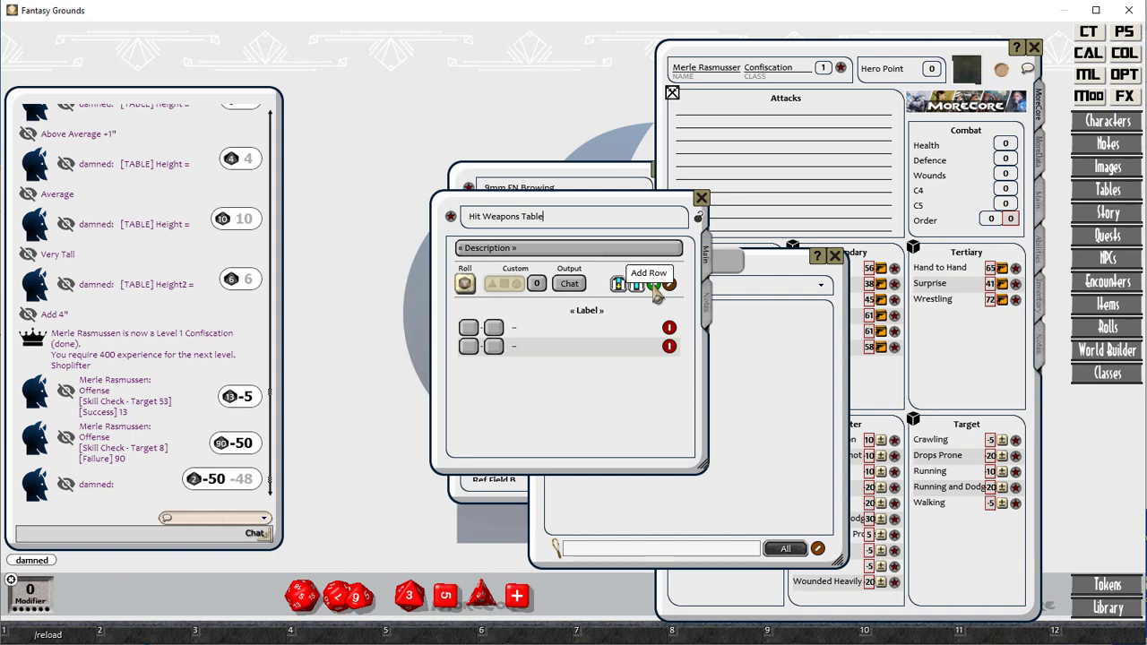
left_click(653, 283)
left_click(654, 283)
left_click(653, 283)
Step: Fill in a Hit Weapons Table row for the range 1 to 5 with the result A, B, C
left_click(469, 330)
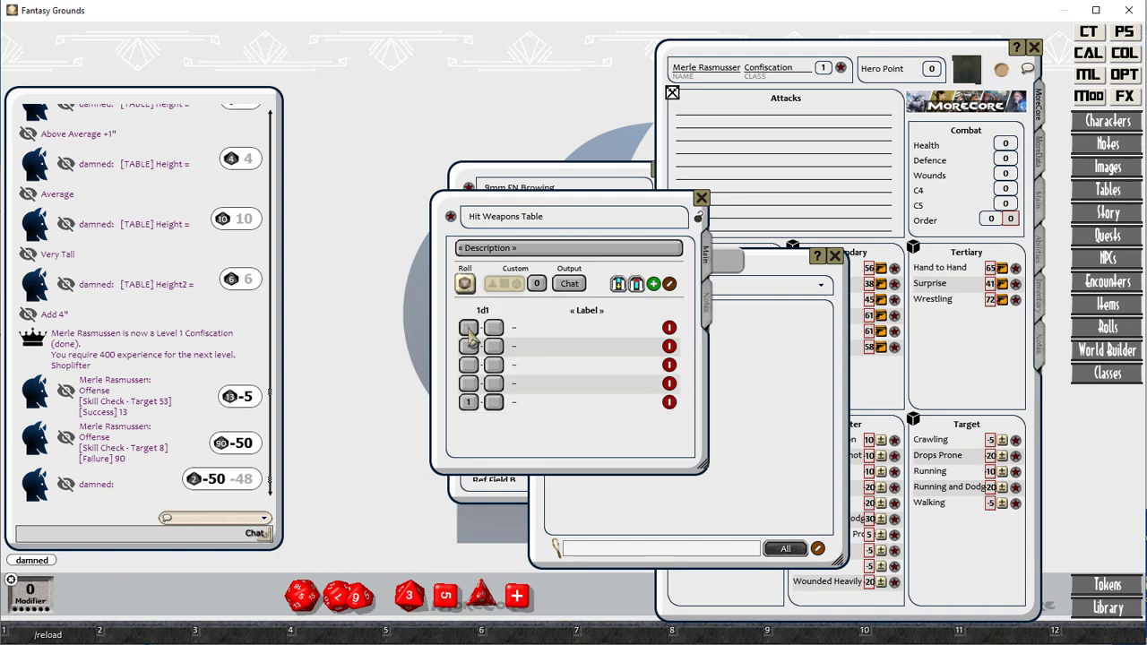
key("Tab")
type("5")
key("Tab")
type("A, B,")
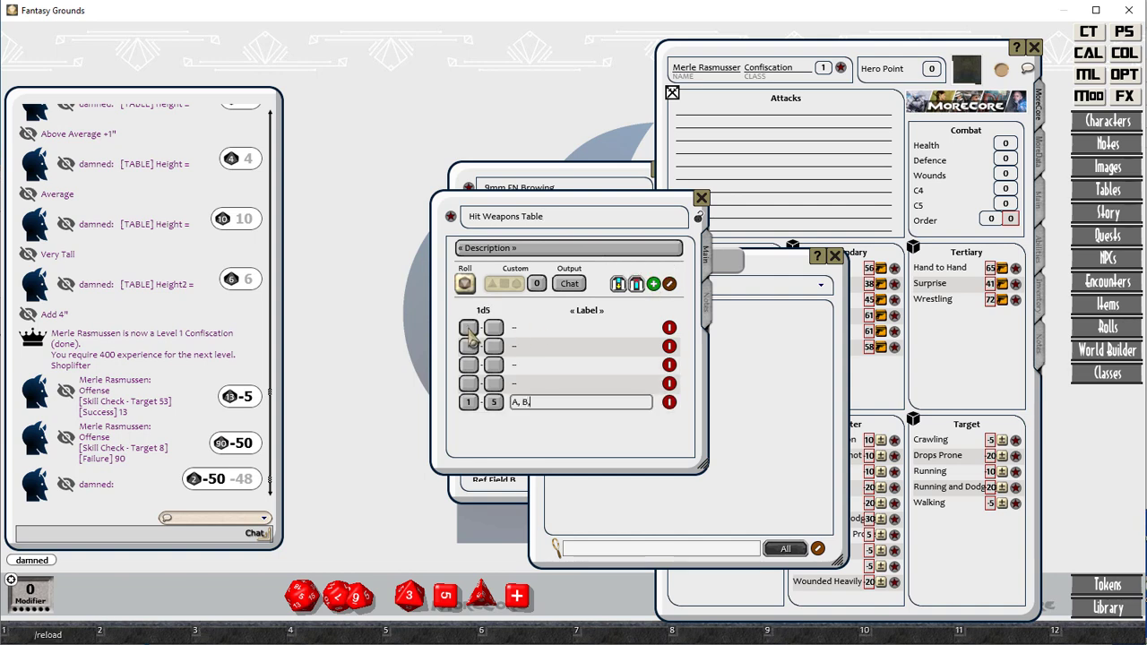
type(" C")
key("Tab")
Step: Fill in a table row for the range 6 to 80 with the result A, B, D
left_click(468, 330)
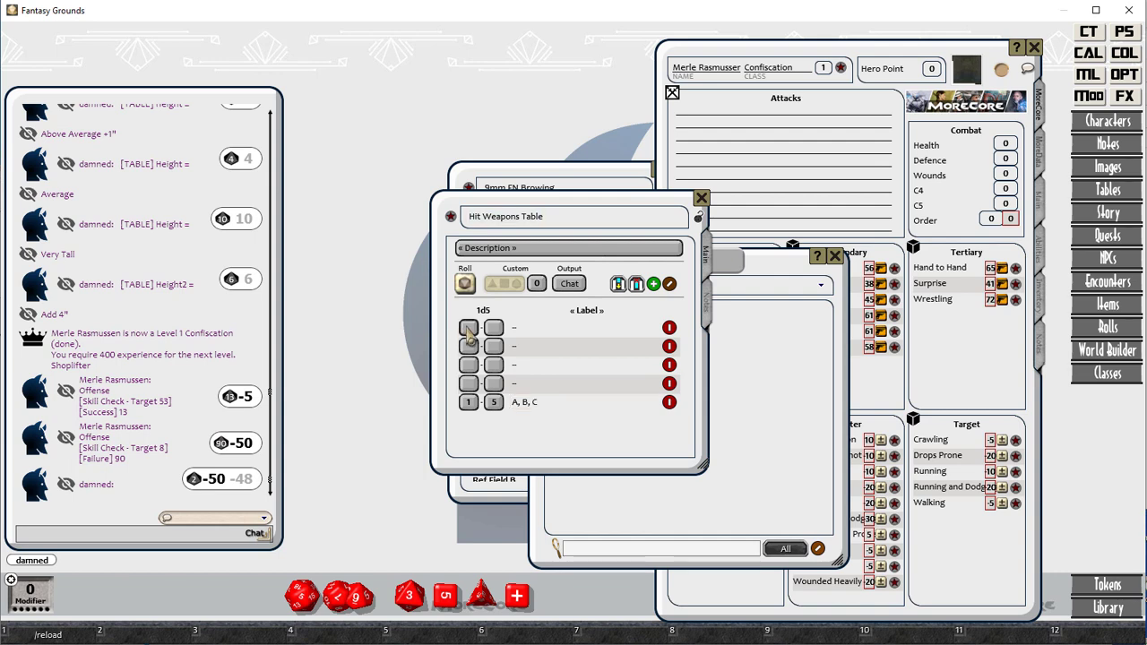
type("6")
key("Tab")
type("80")
key("Tab")
type("A, B, D")
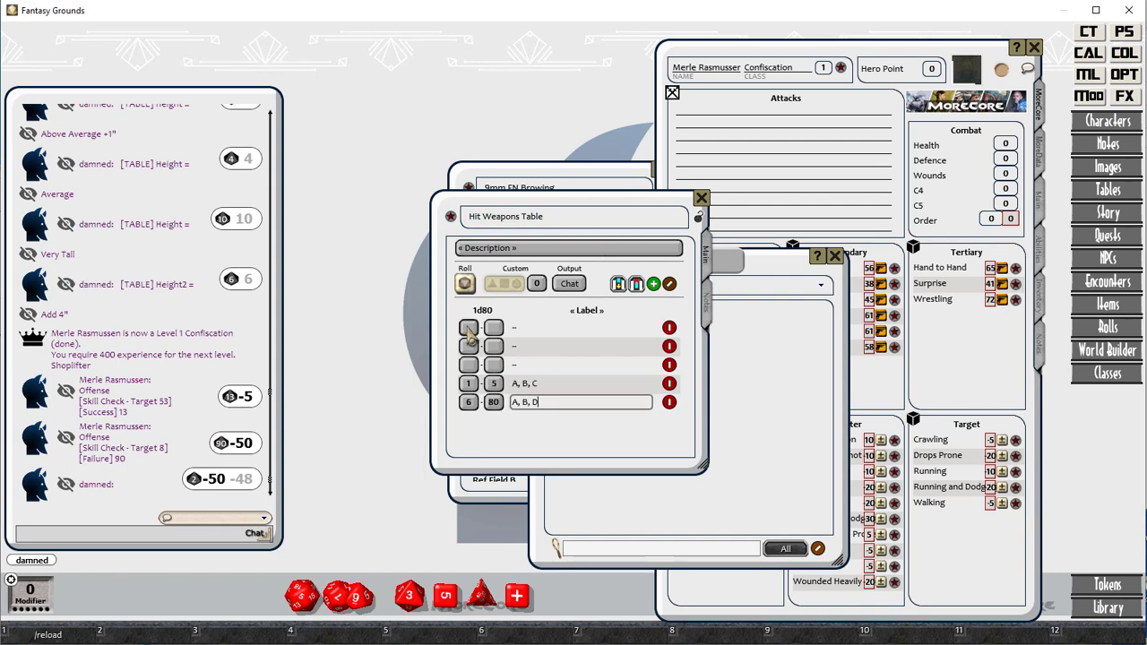
Step: Fill in a table row for the range 81 to 84 with the result A, D
left_click(469, 330)
type("81")
key("Tab")
type("84")
key("Tab")
type("A, D")
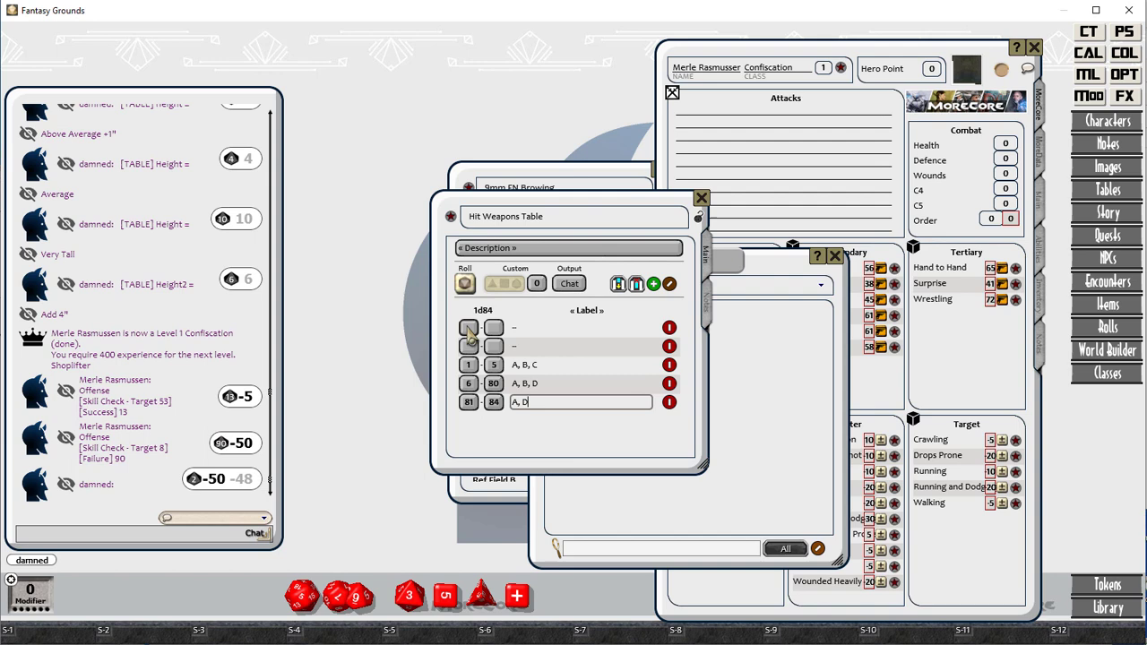
Step: Fill in a table row for the range 85 to 85 with the result A, E
left_click(468, 329)
type("85")
key("Tab")
type("85")
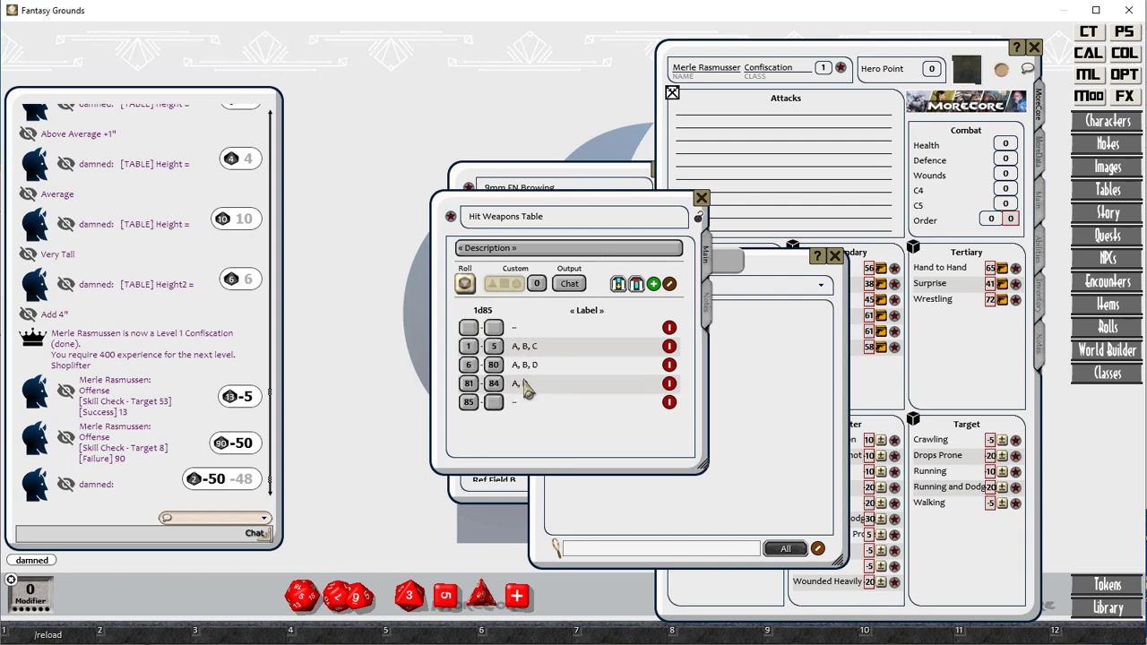
key("Tab")
type("A, E")
Step: Fill in the last empty table row for the range 86 to 100 with the result F
left_click(469, 330)
key("Tab")
type("F")
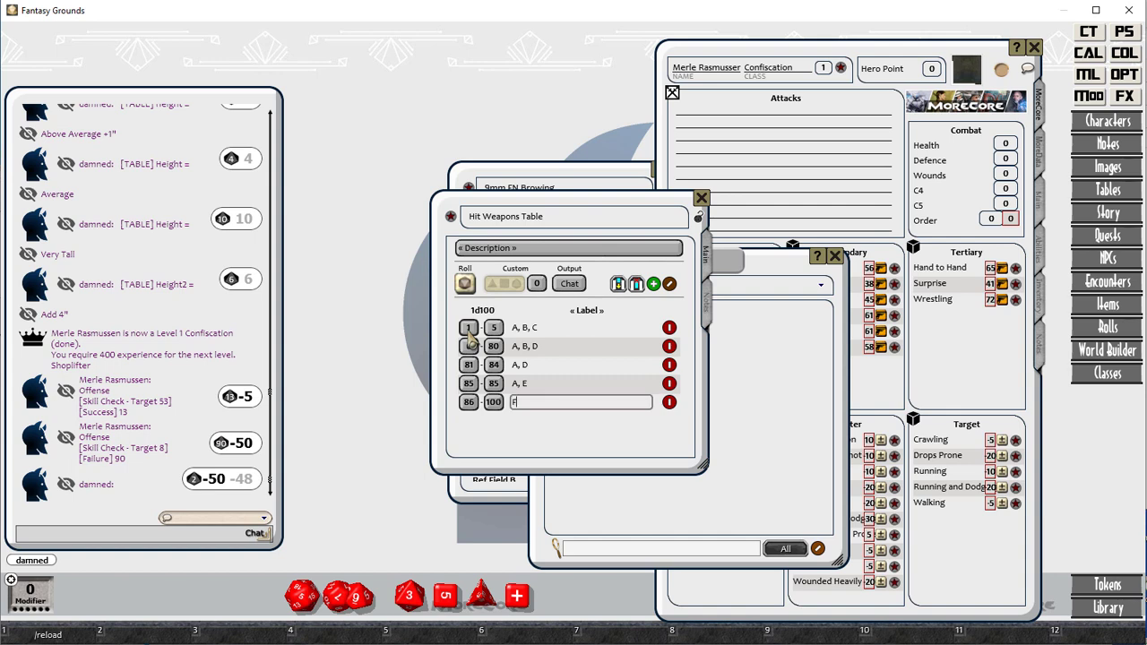
key("Tab")
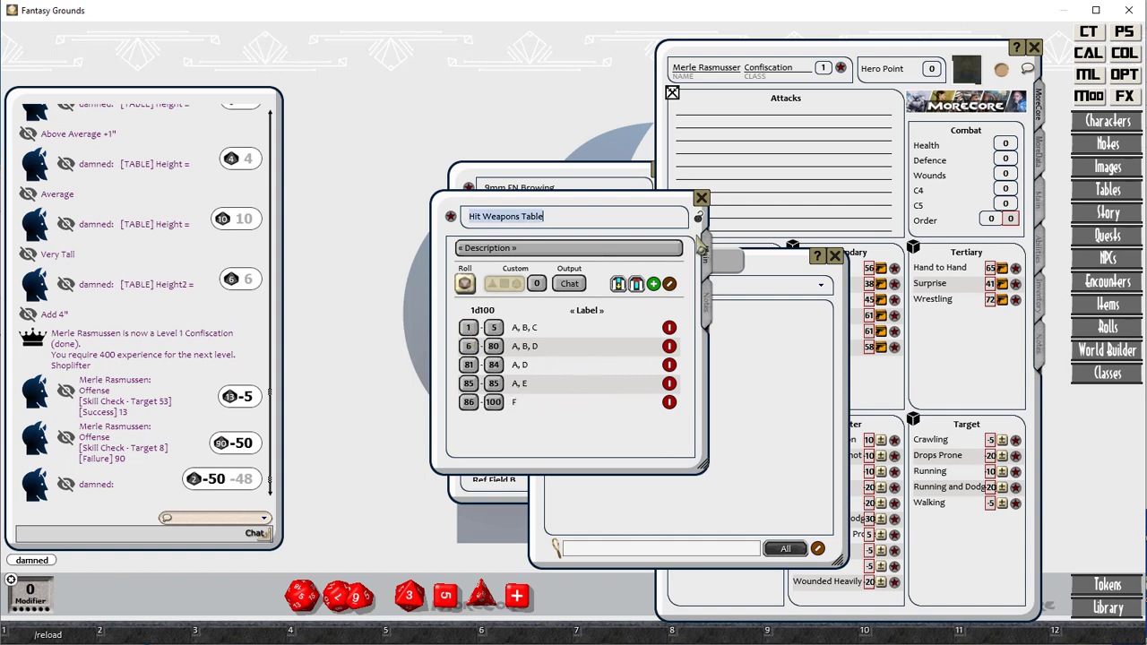
Step: Replace the result of the 1 to 5 row with "Weapons is Damaged, Dropped and Projectile deflects into Target"
left_click(531, 328)
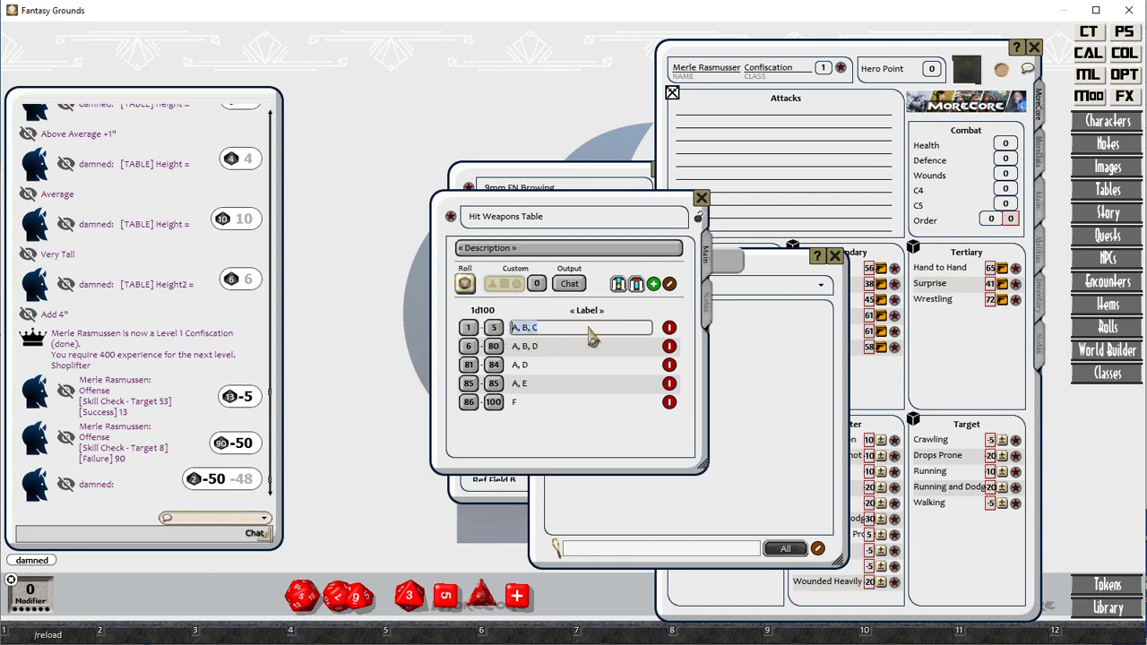
type("Weapons is Damaged")
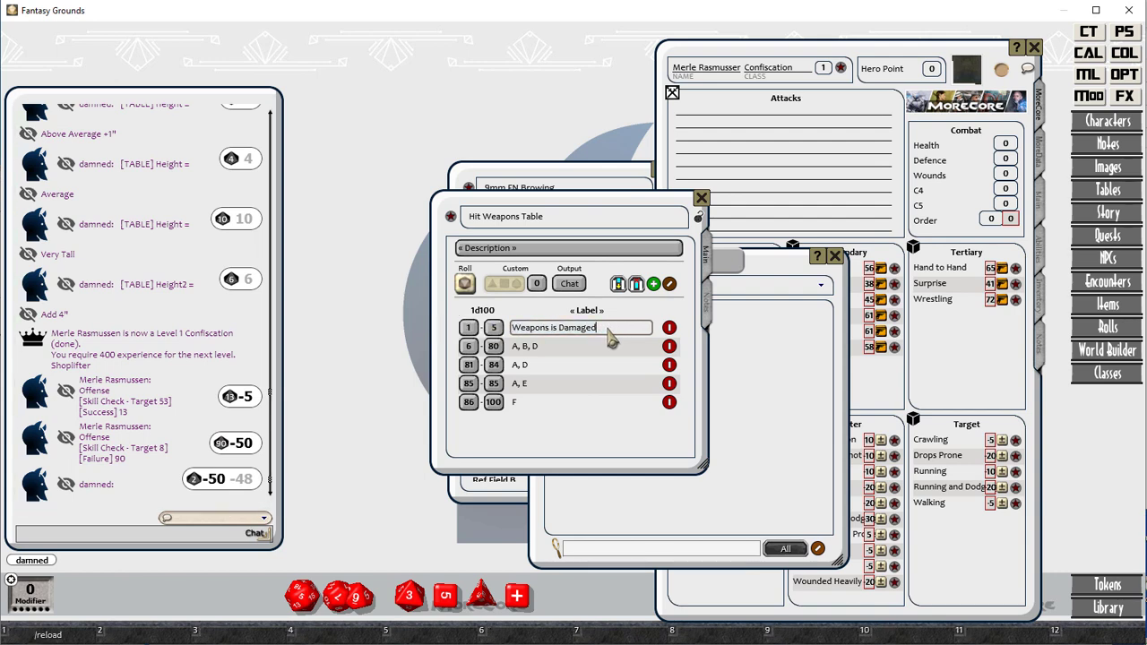
type(", Dropped and")
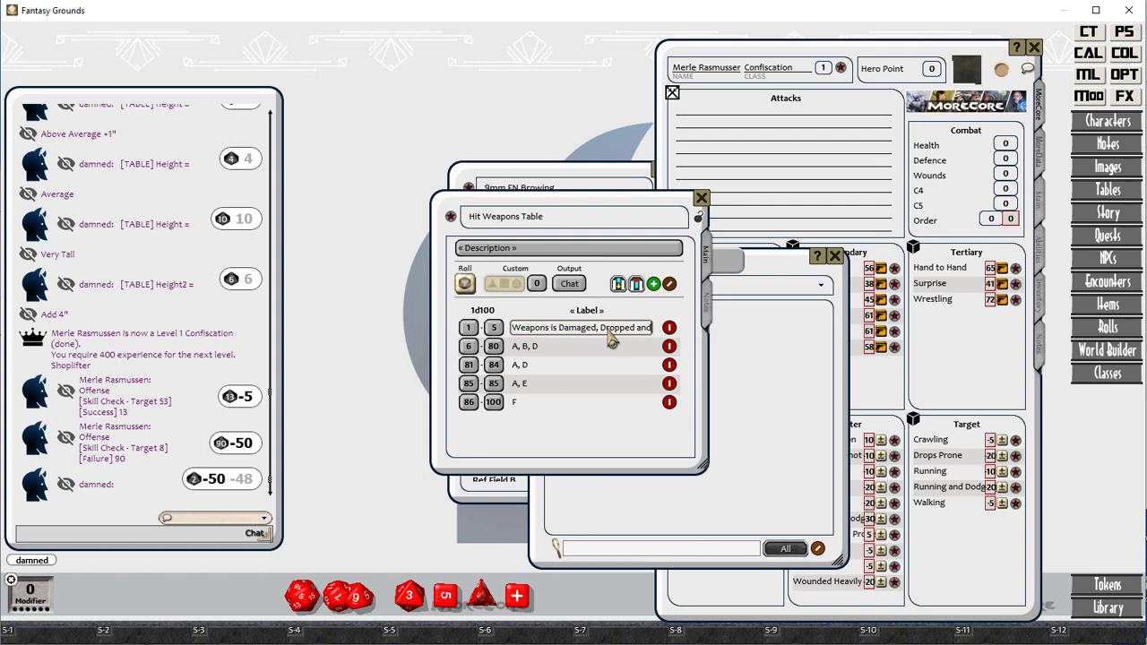
type(" Proje")
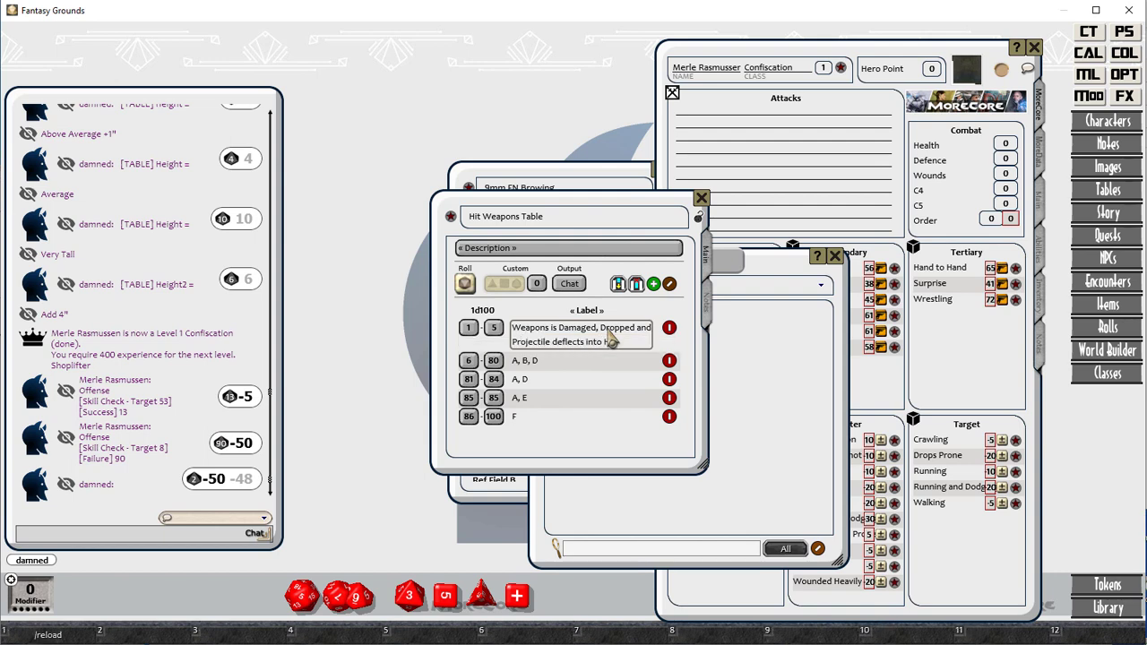
type("ctile deflects into Target")
Step: Replace the result of the 6 to 80 row with "Weapons is Damaged, Dropped and Projectile deflects away from Target"
key("ctrl+a")
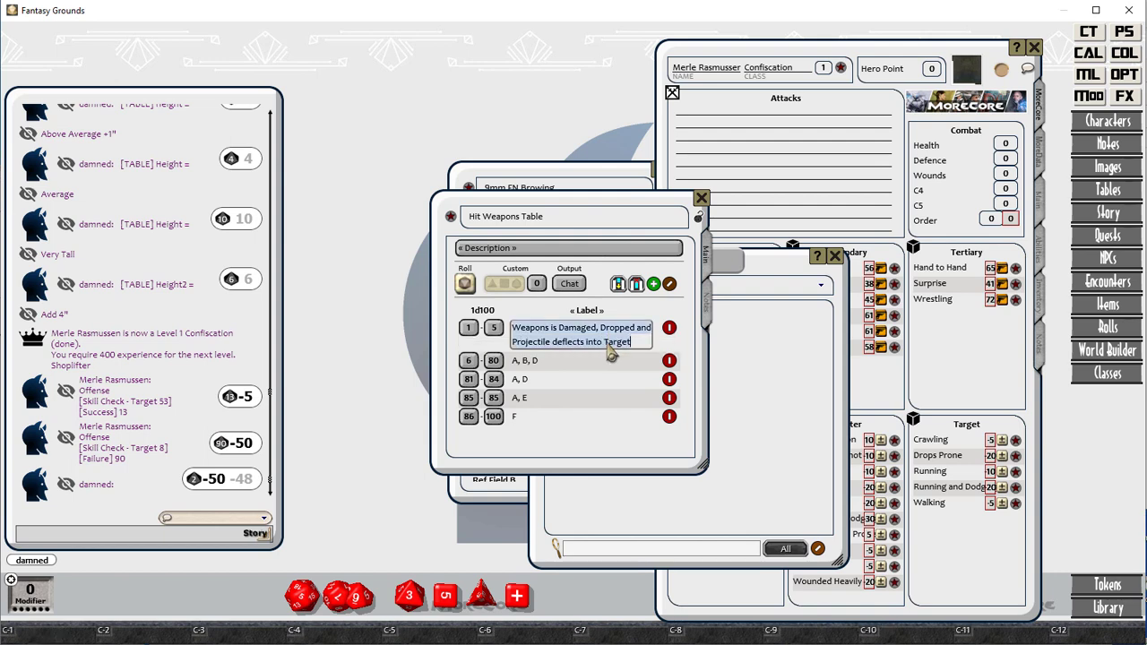
key("Tab")
key("Tab")
left_click(571, 354)
key("ctrl+a")
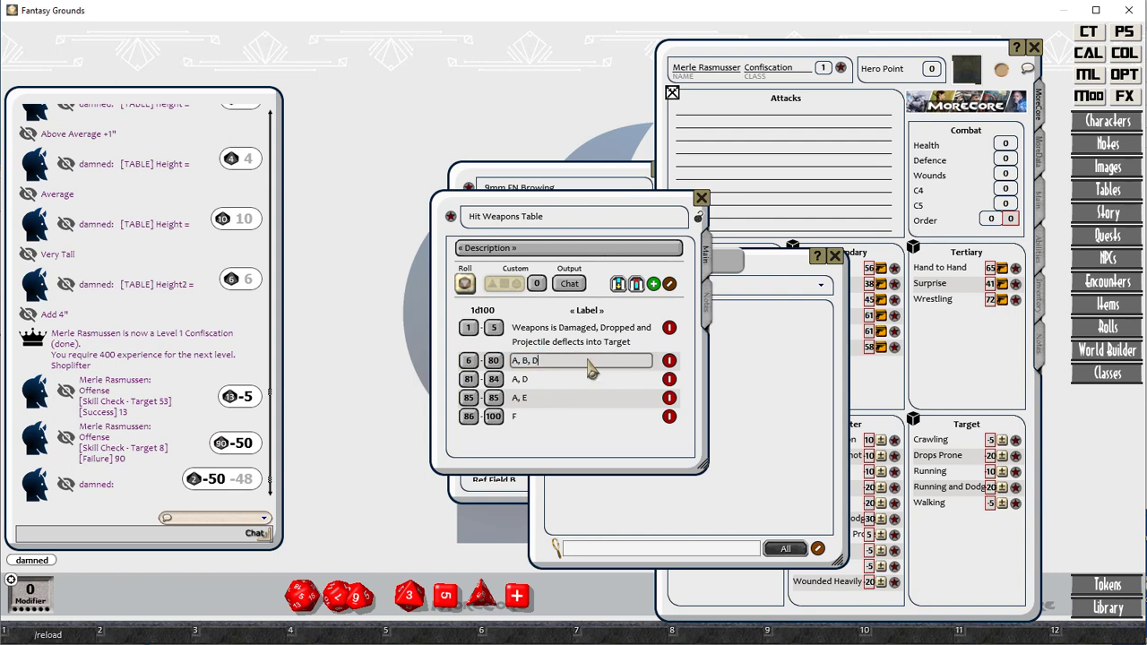
left_click_drag(631, 342, 501, 324)
key("ctrl+a")
key("ctrl+c")
left_click_drag(582, 365, 594, 362)
key("ctrl+a")
key("ctrl+v")
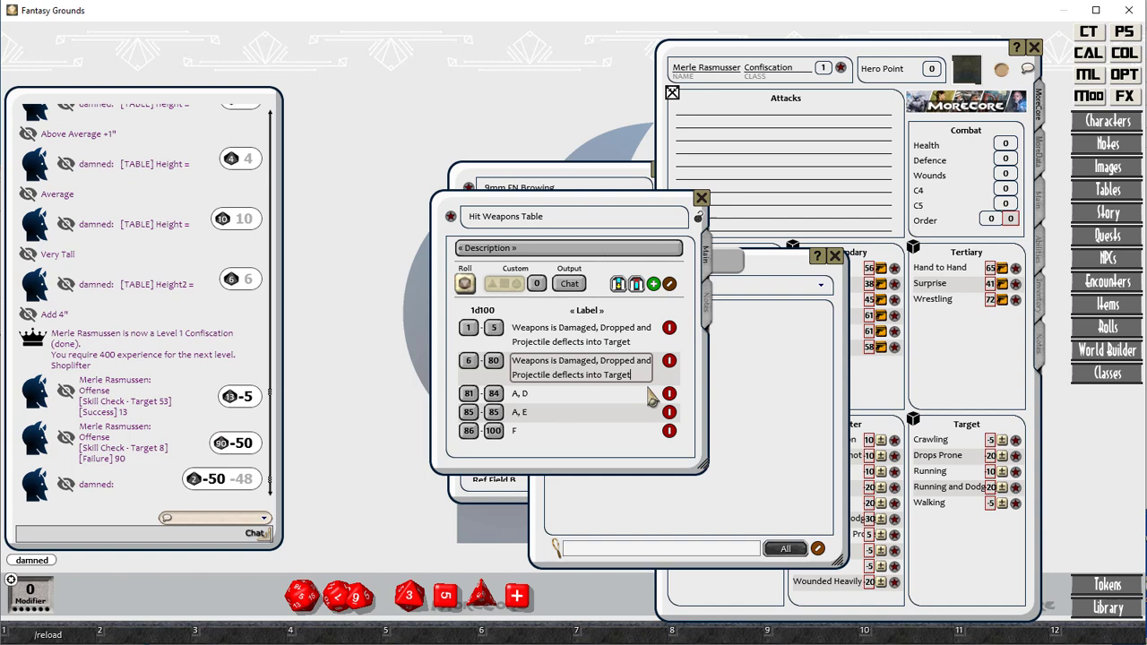
key("shift")
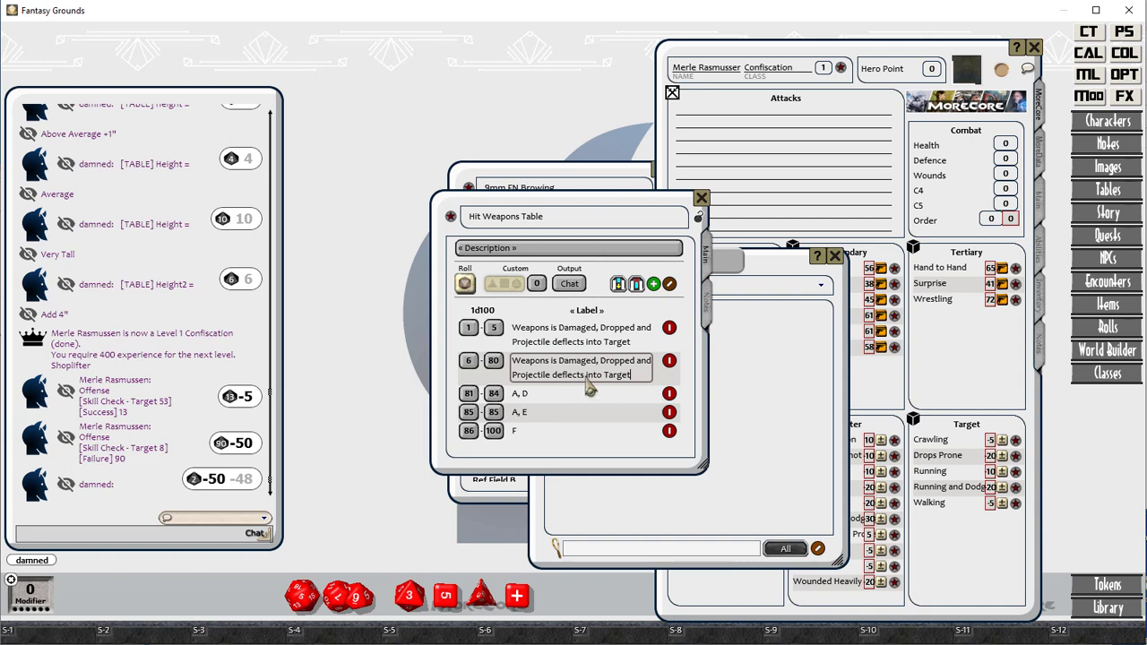
left_click(587, 377, "shift")
type("away")
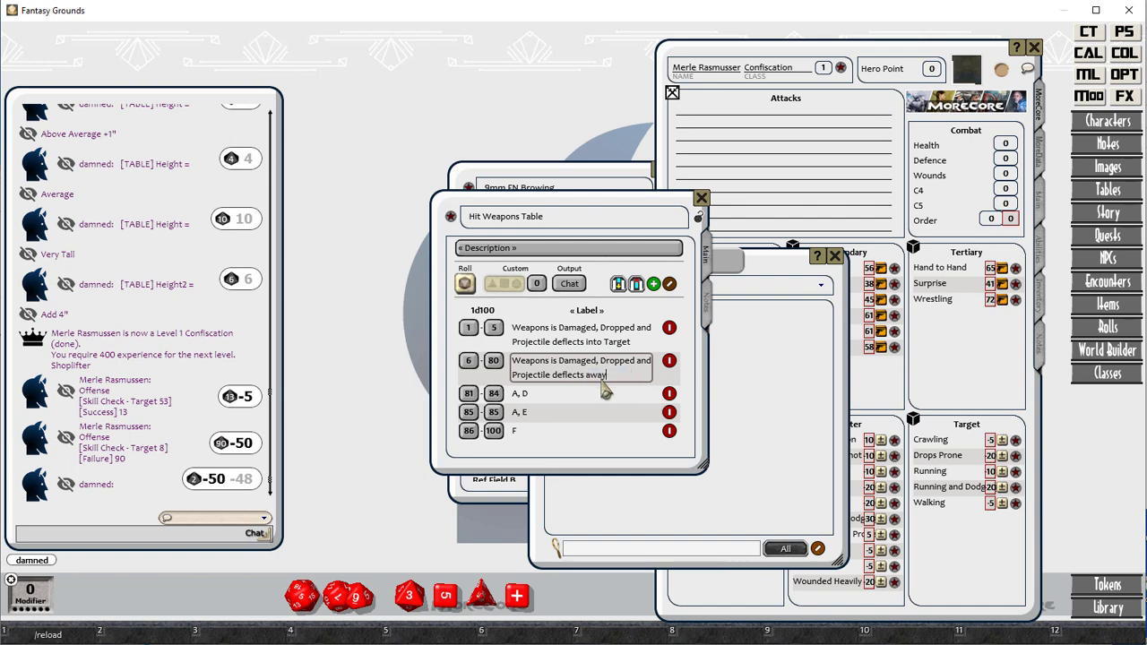
type(" from Tatrget")
Step: Replace the result of the 81 to 84 row with "Weapons is Damaged and Projectile deflects away from Target"
left_click(604, 409)
key("ctrl+a")
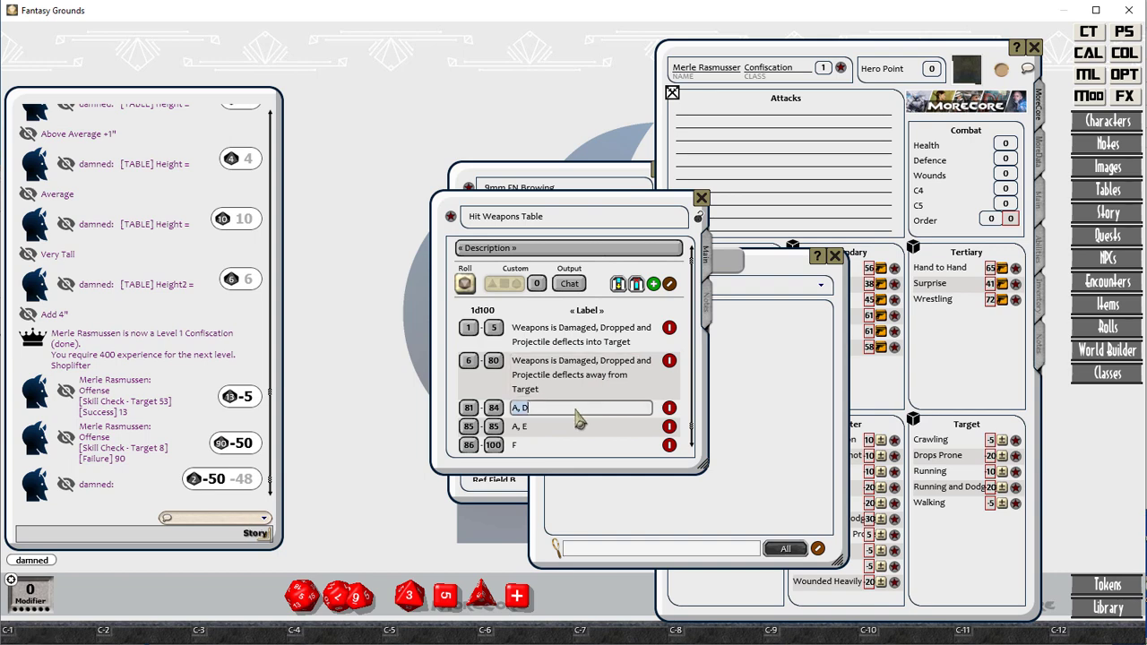
key("ctrl+v")
key("shift")
key("ctrl+shift+Right")
key("BackSpace")
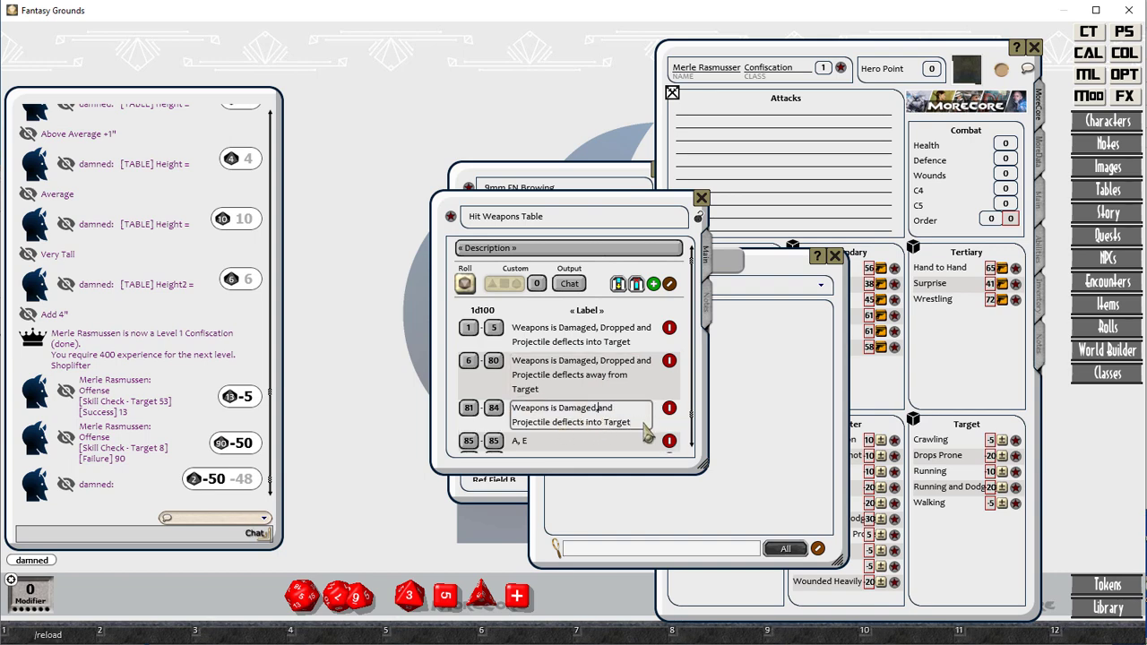
left_click(602, 424)
key("BackSpace")
key("BackSpace")
key("BackSpace")
key("BackSpace")
type("away from")
key("Tab")
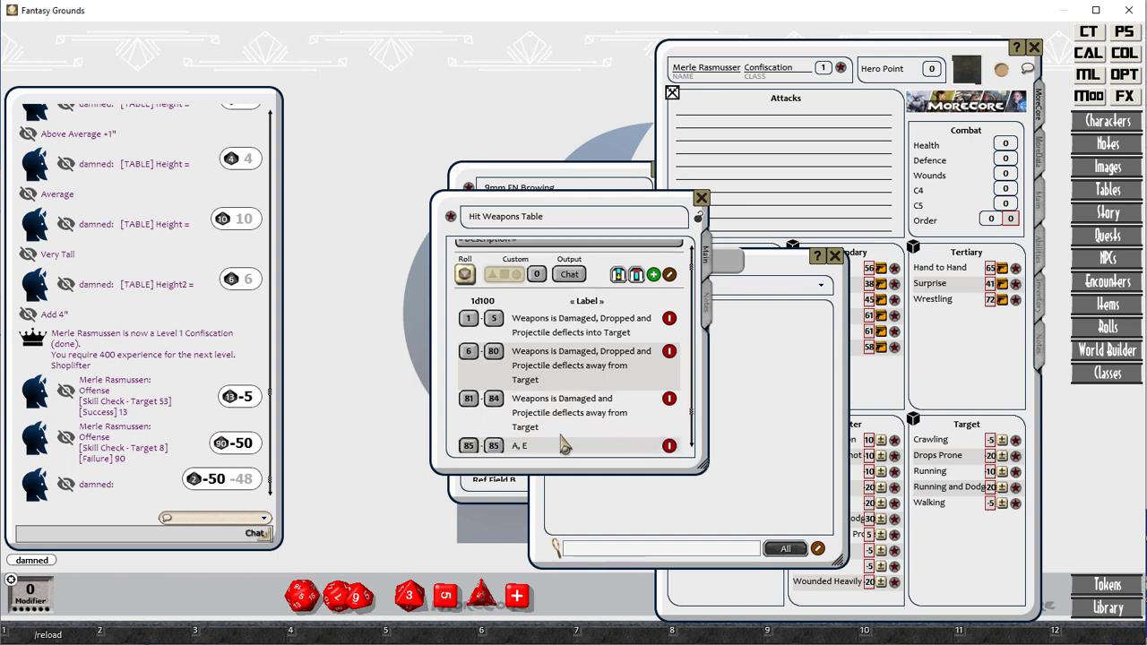
Step: Replace the result of the 85 to 85 row with "Weapons is Damaged and Projectile deflects into Shooter"
left_click(567, 451)
type("Weapons is Damaged and Projectile deflects into Target")
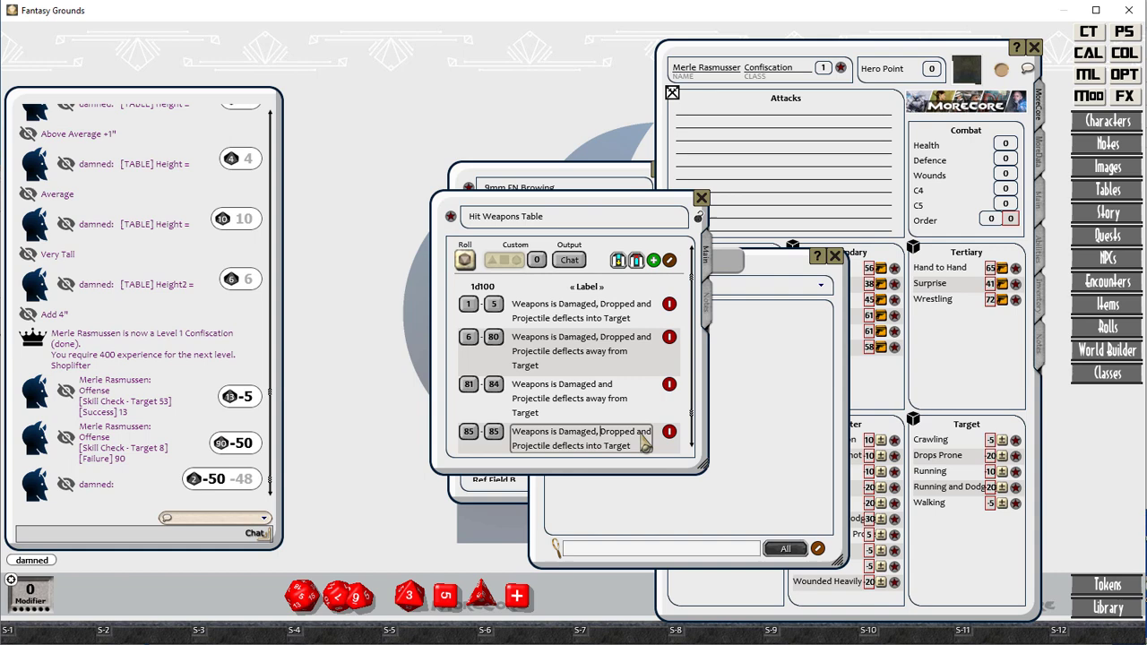
left_click(603, 446)
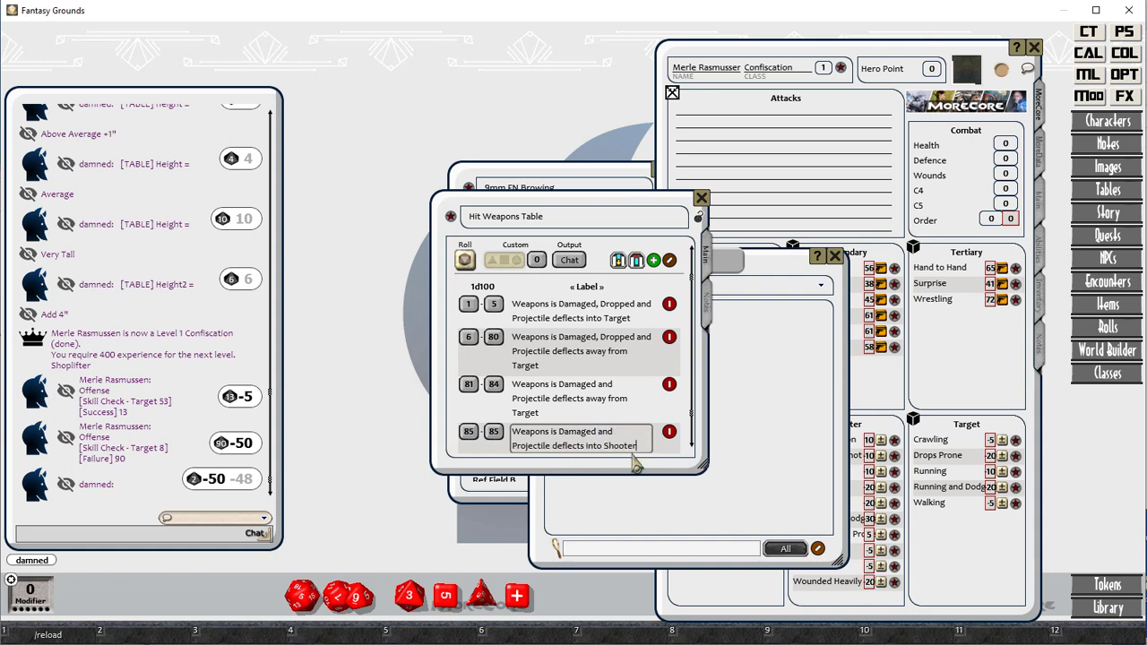
key("Tab")
Step: Replace the result of the 86 to 100 row with "Projectile lodges in weapon but does not affect it"
left_click(534, 447)
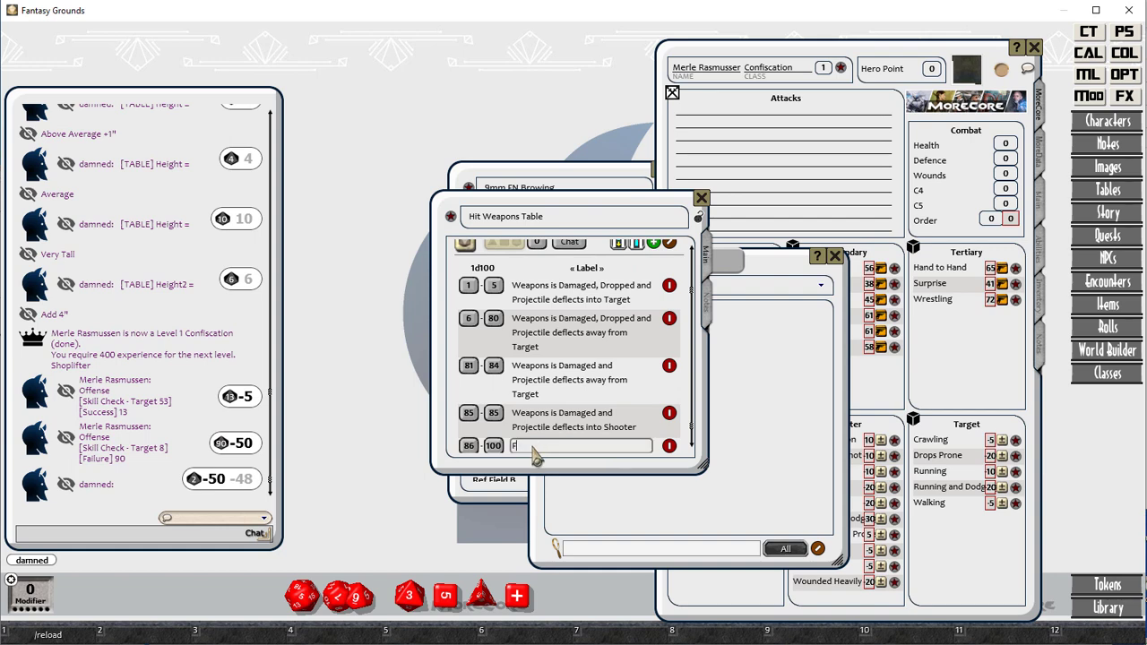
type("rojectile lodges in weapon but does not affect it")
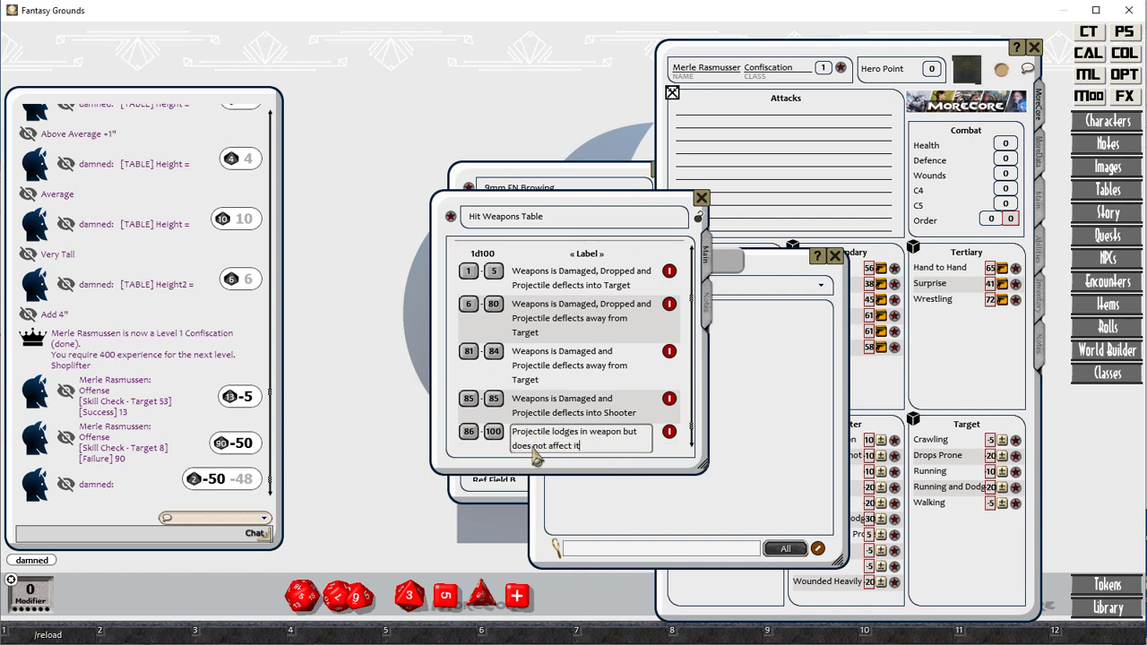
key("Tab")
Step: Lock the Hit Weapons Table and make a test roll on it
scroll(677, 274, "up", 3)
left_click(698, 217)
left_click(466, 257)
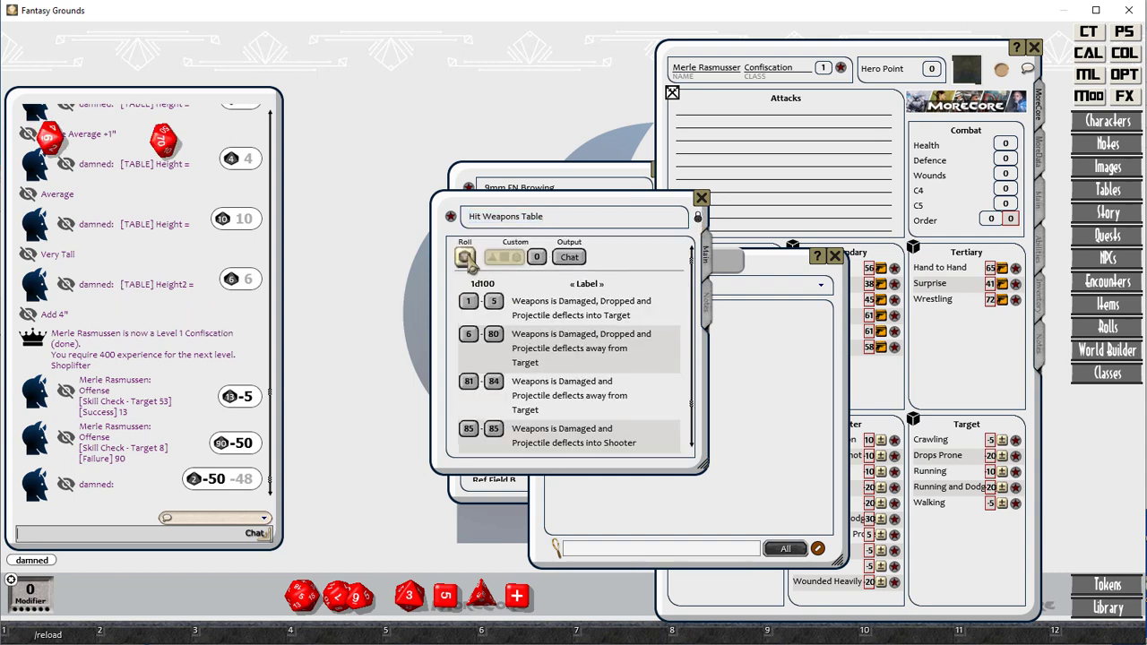
Step: Unlock the table and correct "Weapons" to "Weapon" in the results of the first four rows
left_click(700, 217)
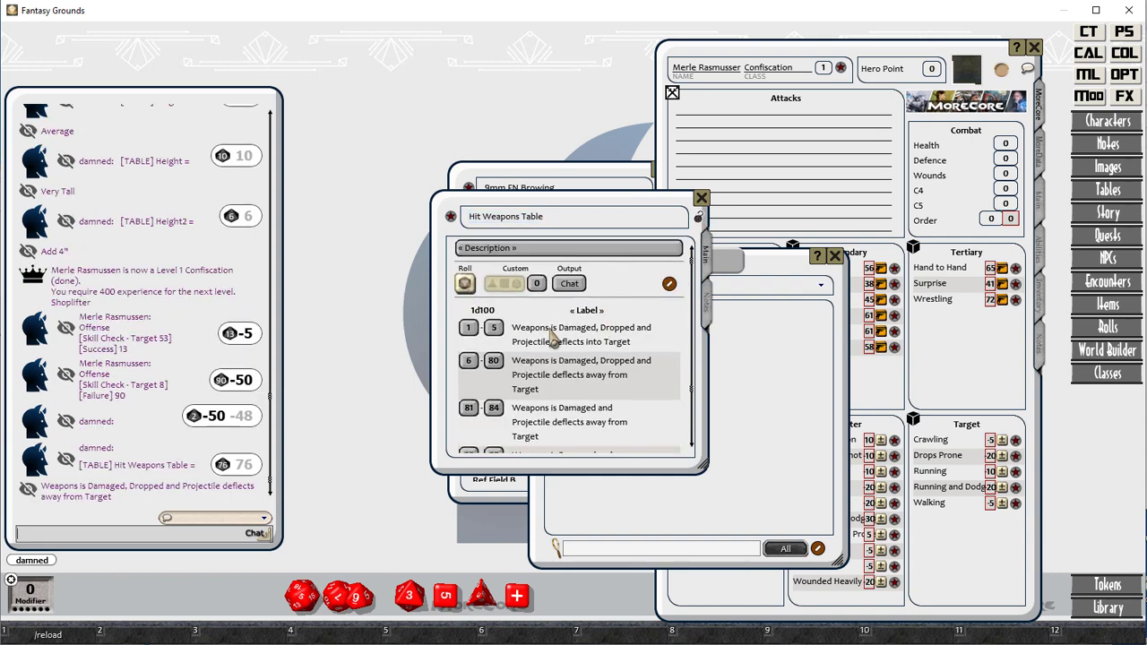
left_click(549, 329)
key("BackSpace")
left_click(550, 362)
key("BackSpace")
left_click(549, 410)
key("BackSpace")
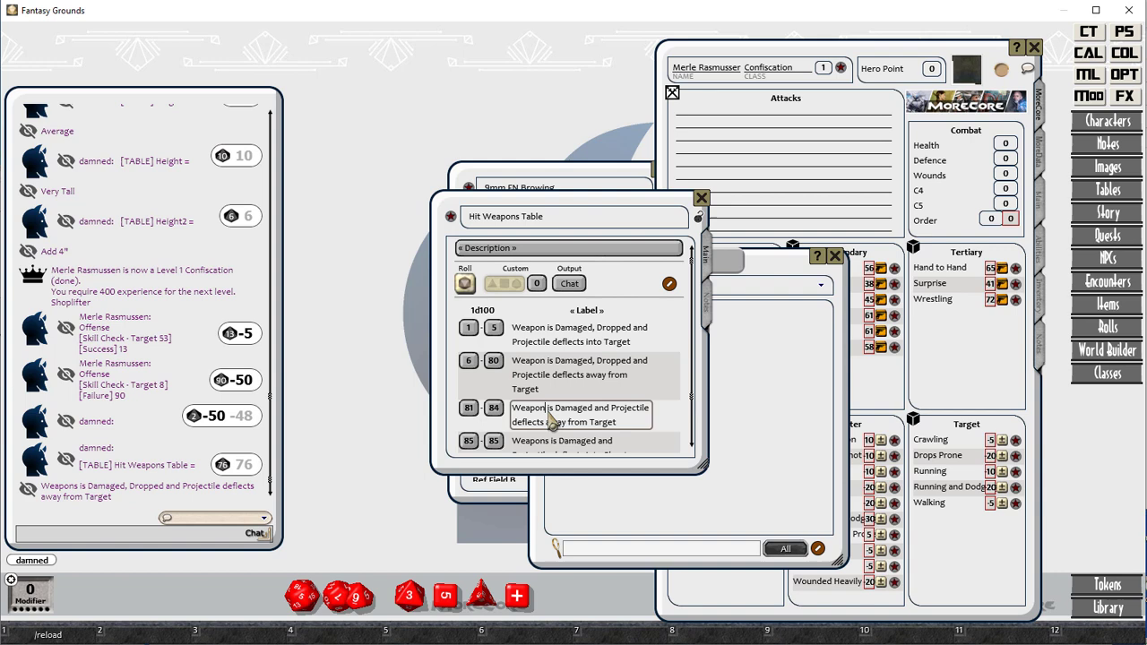
left_click(547, 440)
key("BackSpace")
Step: Make another test roll on the locked Hit Weapons Table and close the table
scroll(547, 430, "down", 2)
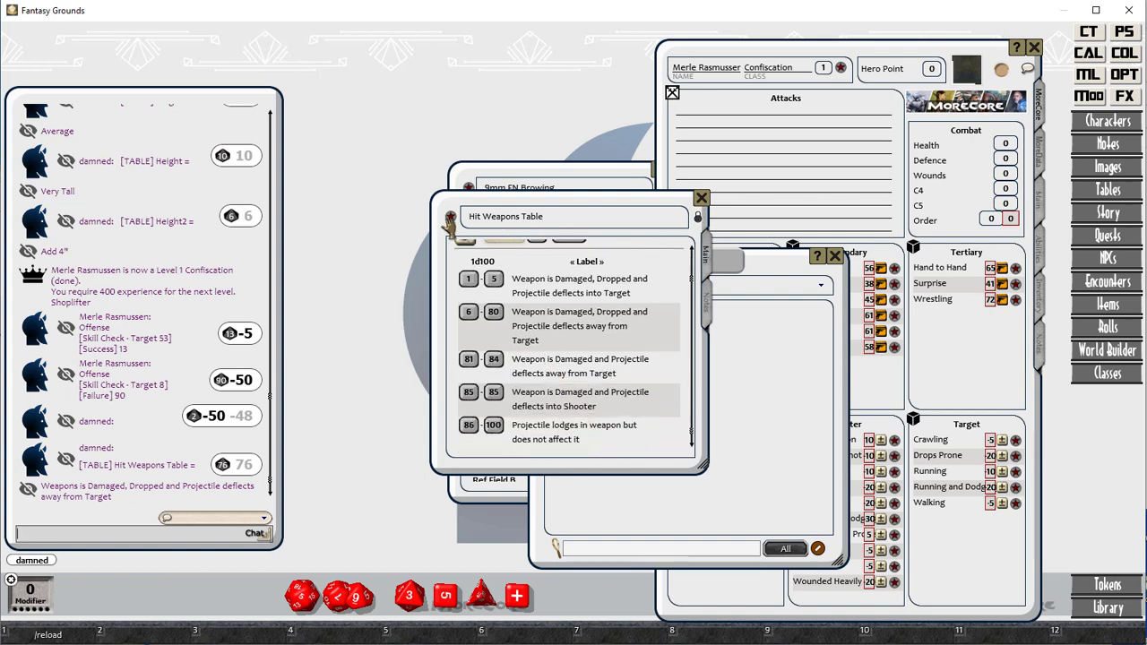
scroll(458, 247, "up", 1)
left_click(465, 257)
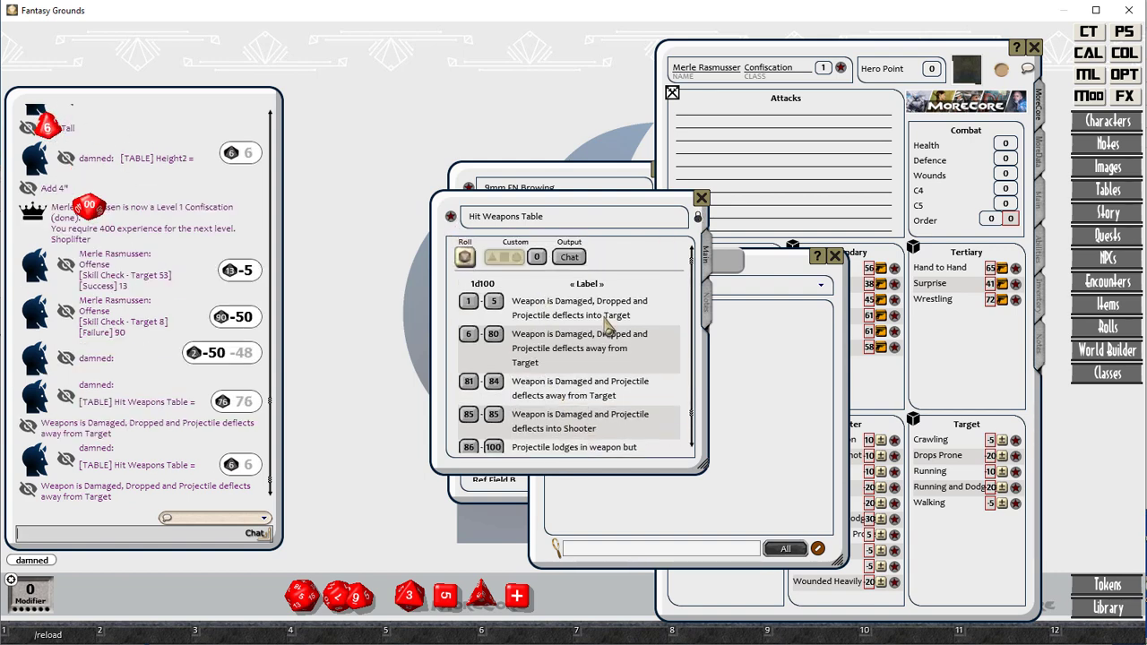
left_click(701, 198)
Step: Filter the table list to the Combat group and create a new table in it
left_click(687, 285)
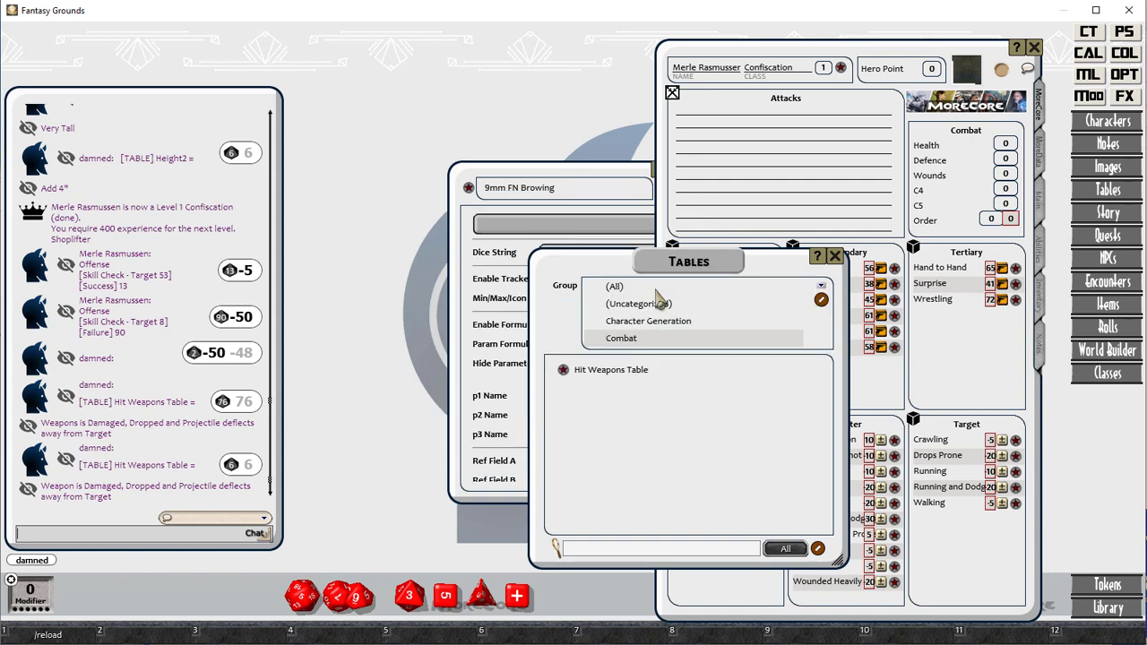
left_click(659, 297)
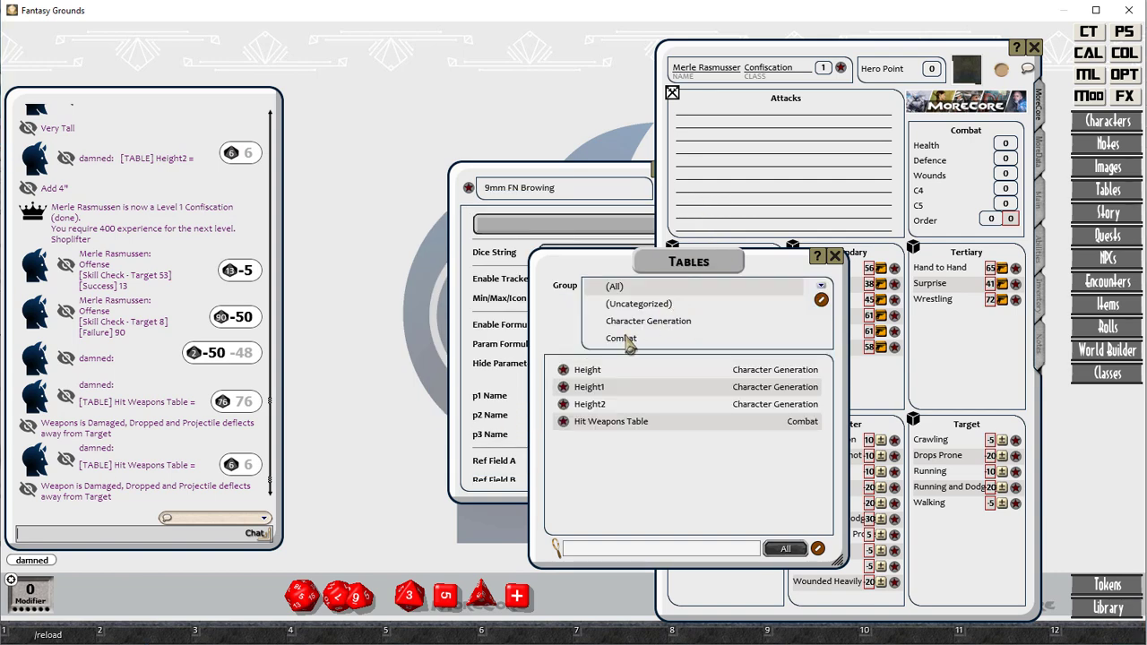
left_click(622, 338)
right_click(628, 373)
left_click(622, 430)
Step: Name the new table Injury and enter "General Injury Determination" as its description
type("General")
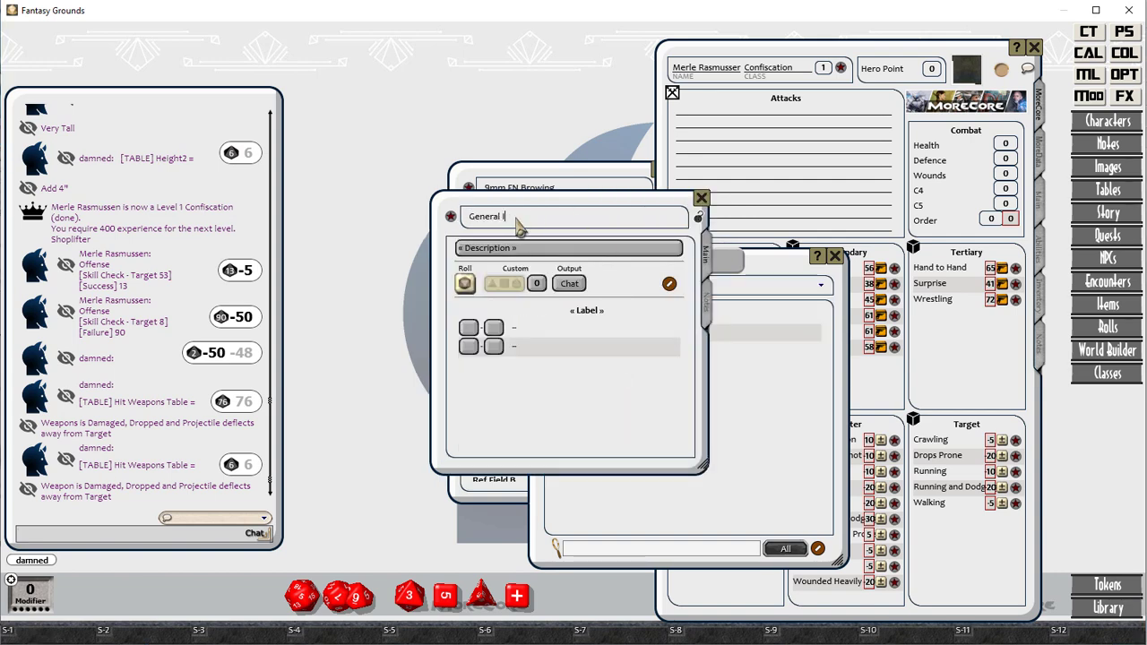
key("BackSpace")
key("BackSpace")
key("BackSpace")
key("BackSpace")
key("BackSpace")
key("BackSpace")
key("BackSpace")
key("BackSpace")
type("Injur")
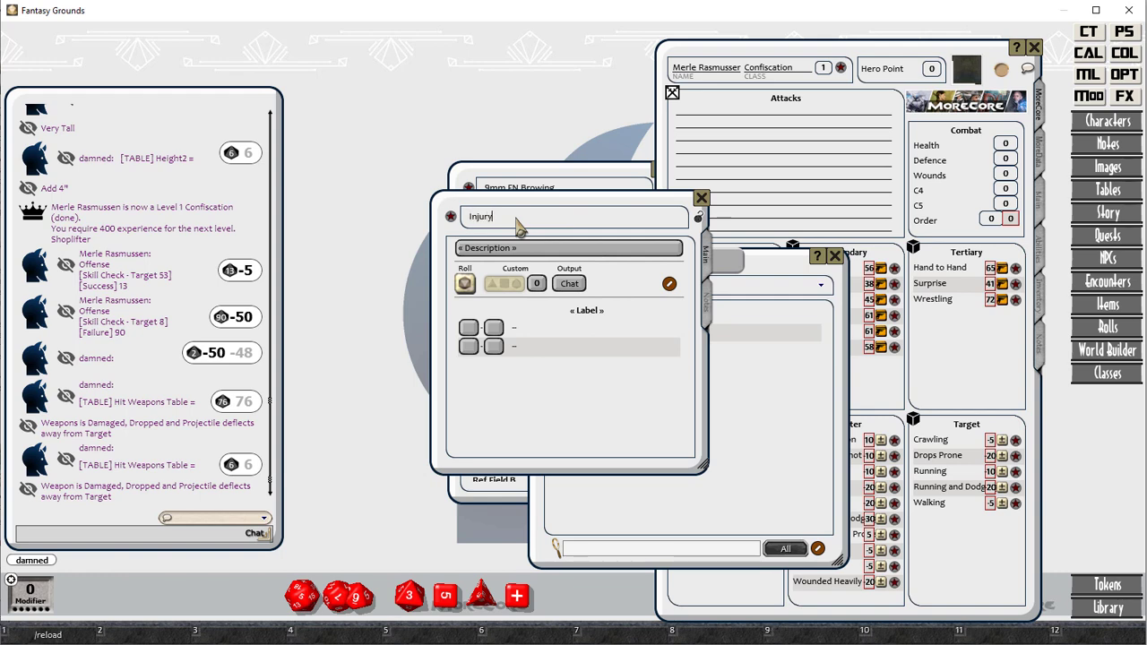
type("y")
left_click(528, 252)
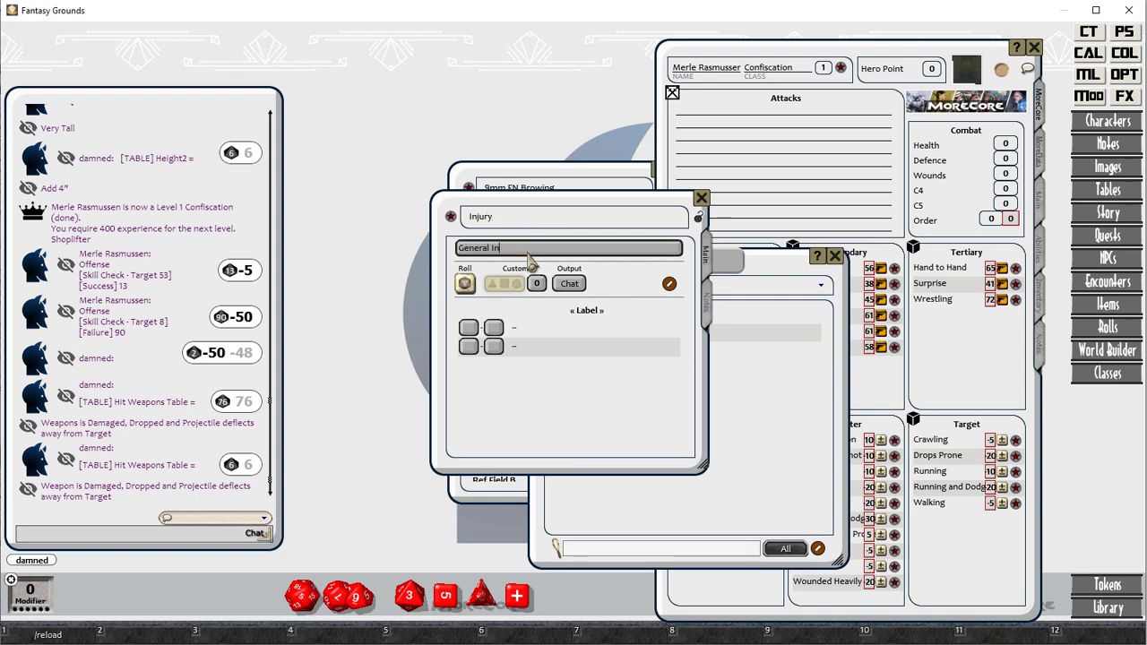
type("General Injury Determination")
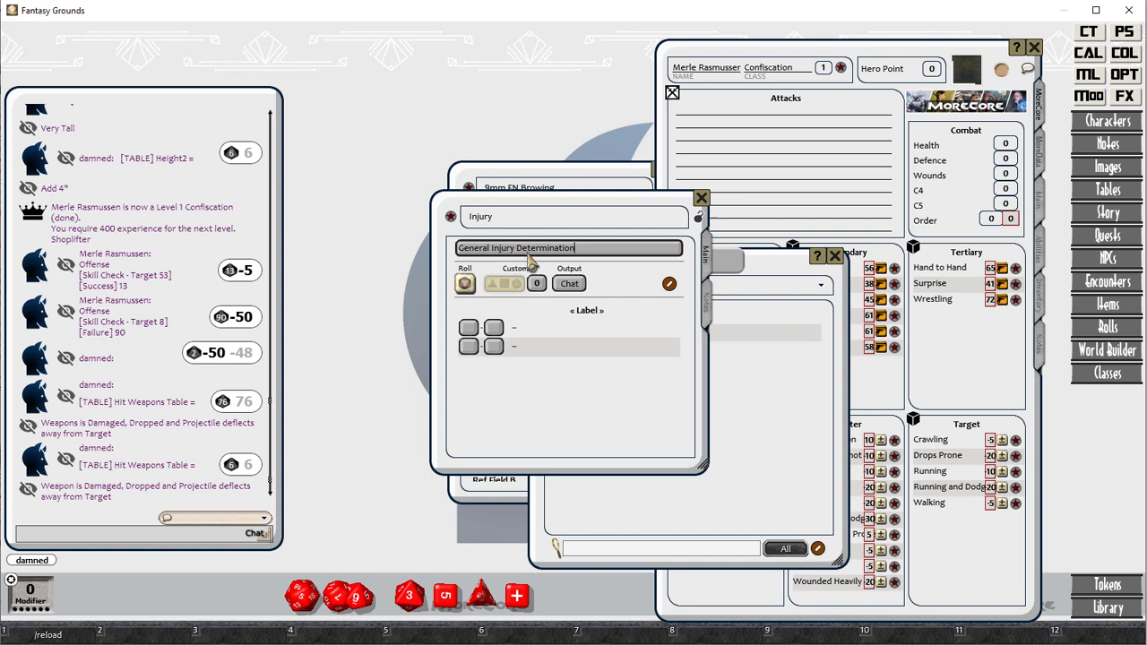
Step: Extend the Injury table to eleven rows by adding empty ones
left_click(669, 283)
left_click(654, 284)
left_click(654, 283)
left_click(653, 283)
left_click(654, 283)
left_click(653, 283)
left_click(653, 283)
Step: Fill in a table row for the range 1 to 9 with the result Head/Neck
left_click(461, 328)
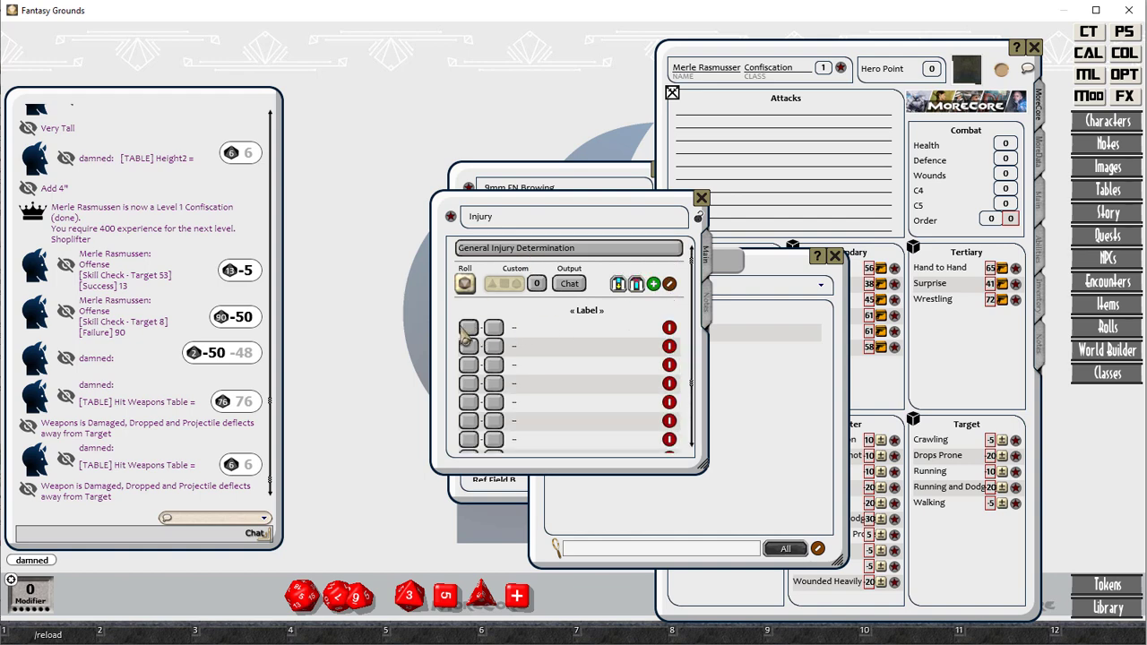
type("1")
key("Tab")
type("9")
key("Tab")
type("Head/Ne")
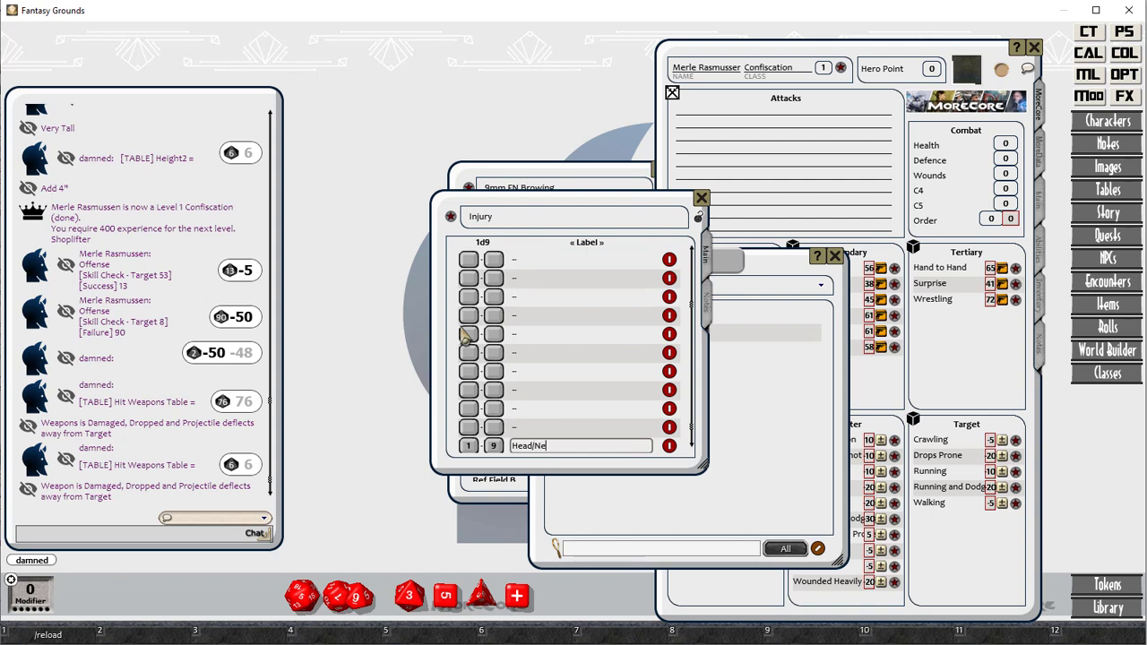
type("ck")
key("Tab")
Step: Label the table's result column Location
left_click(586, 245)
type("Loc")
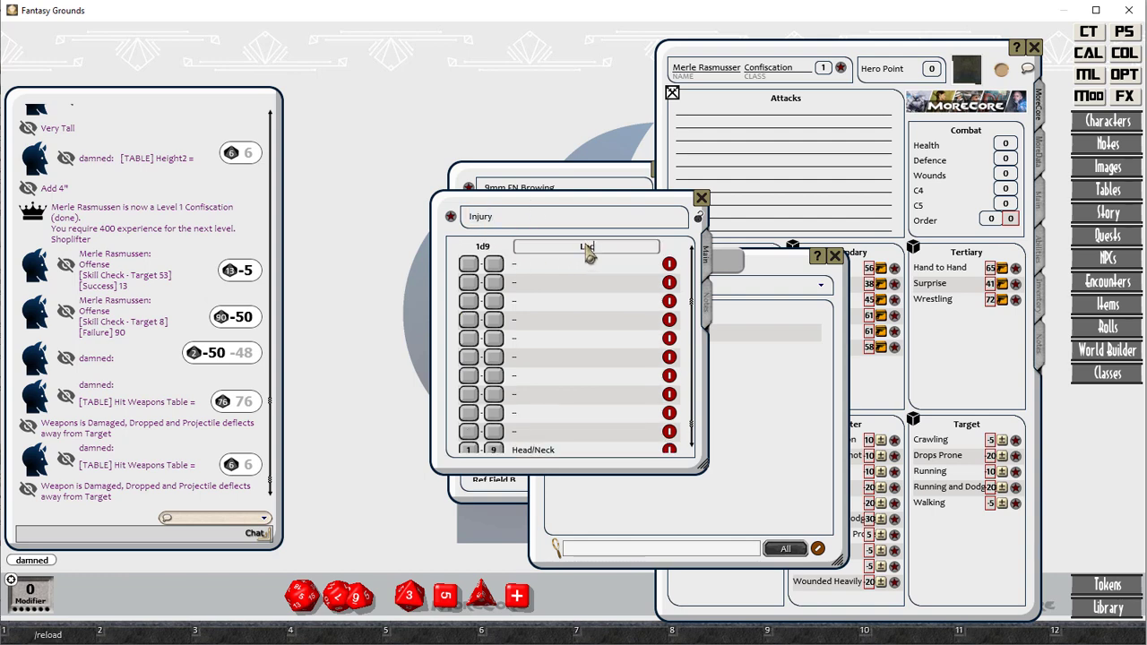
type("ation")
Step: Fill in rows for the range 10 to 16 with Right Arm and 17 to 18 with Right Hand
left_click(469, 263)
type("10")
key("Tab")
type("16")
key("Tab")
type("Right Ar")
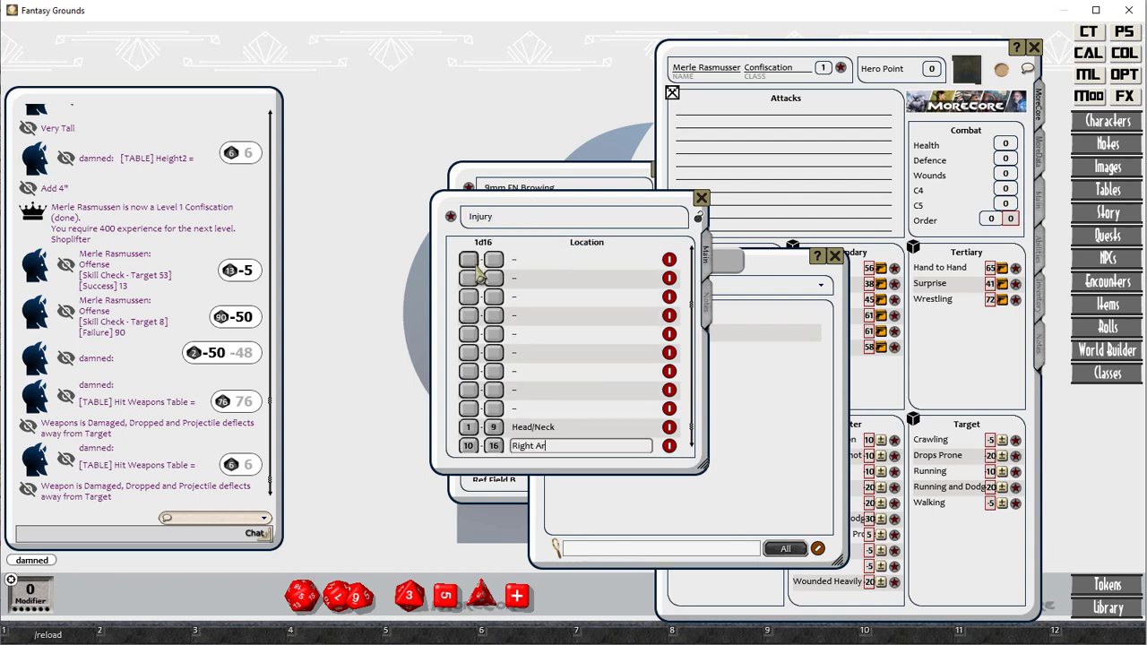
type("m")
key("Return")
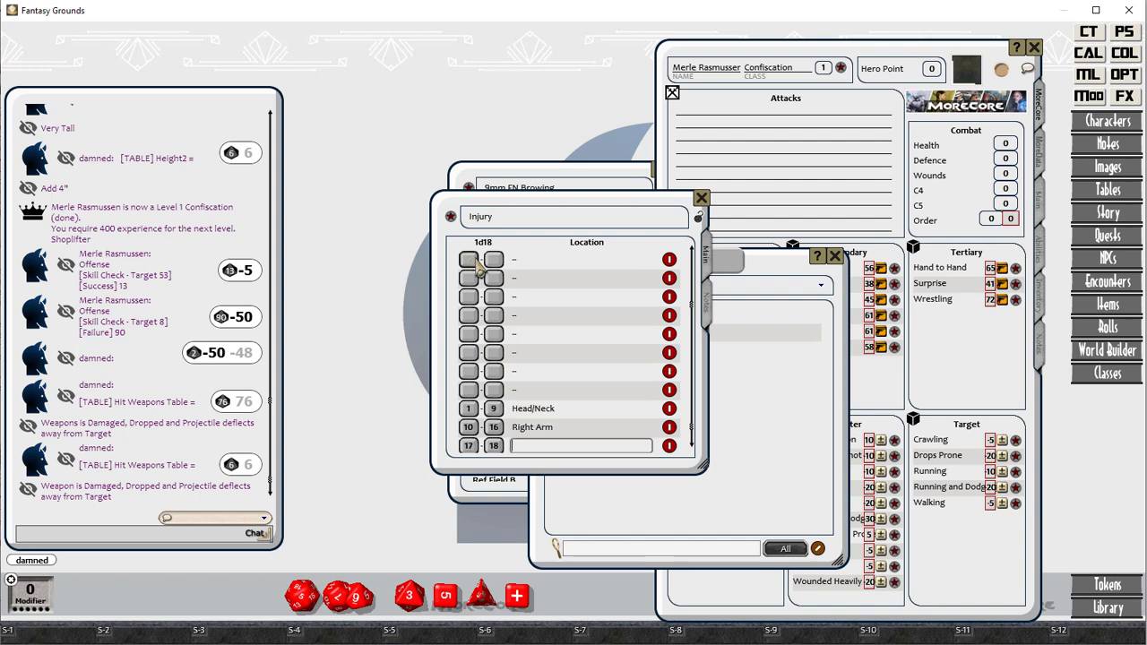
type("Right Hand")
key("Return")
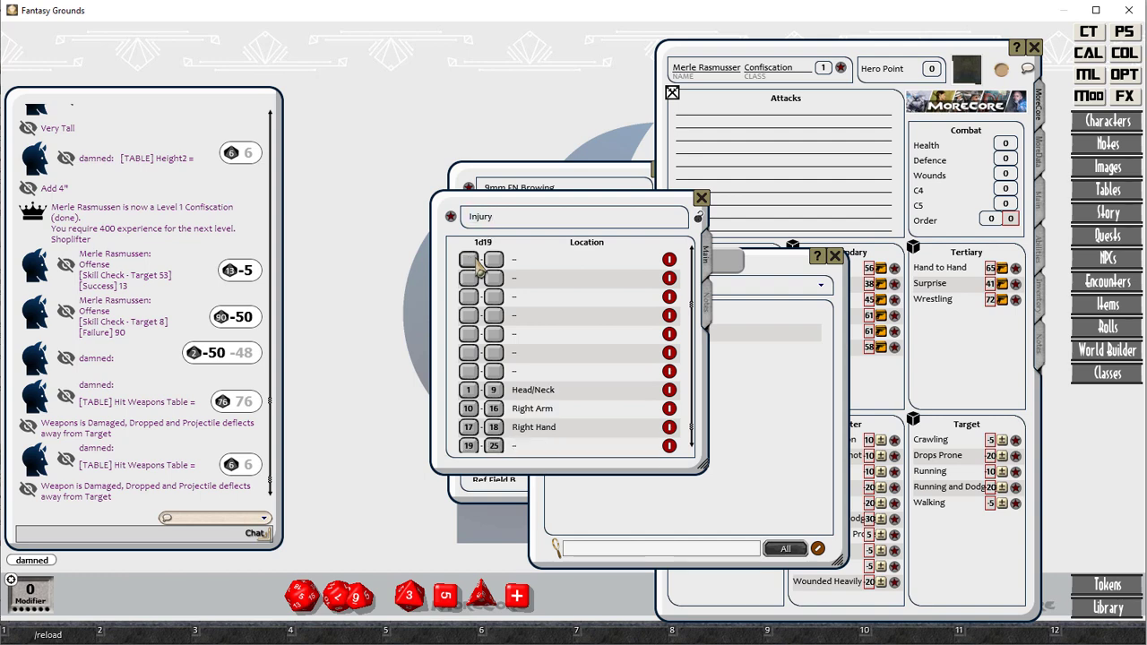
Step: Fill in rows for the range 19 to 25 with Left Arm and 26 to 27 with Left Hand
type("Left Arm")
key("Return")
type("Left Hand")
key("Return")
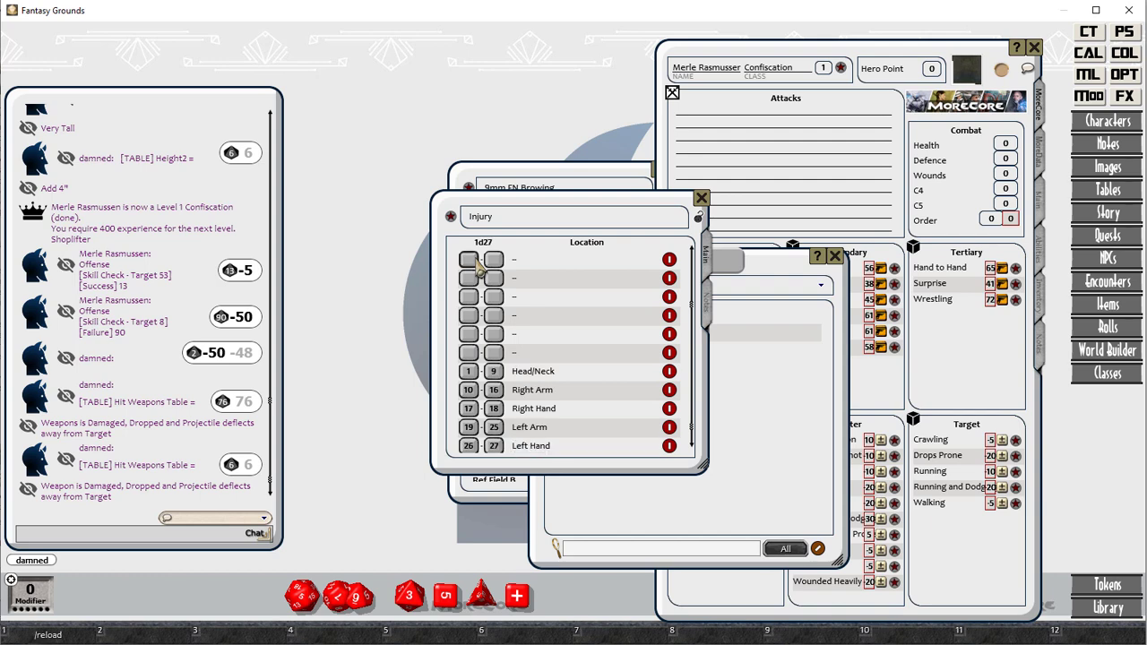
Step: Fill in rows for the range 28 to 46 with Chest and 47 to 64 with Abdomen (or Lower Back)
type("Chest")
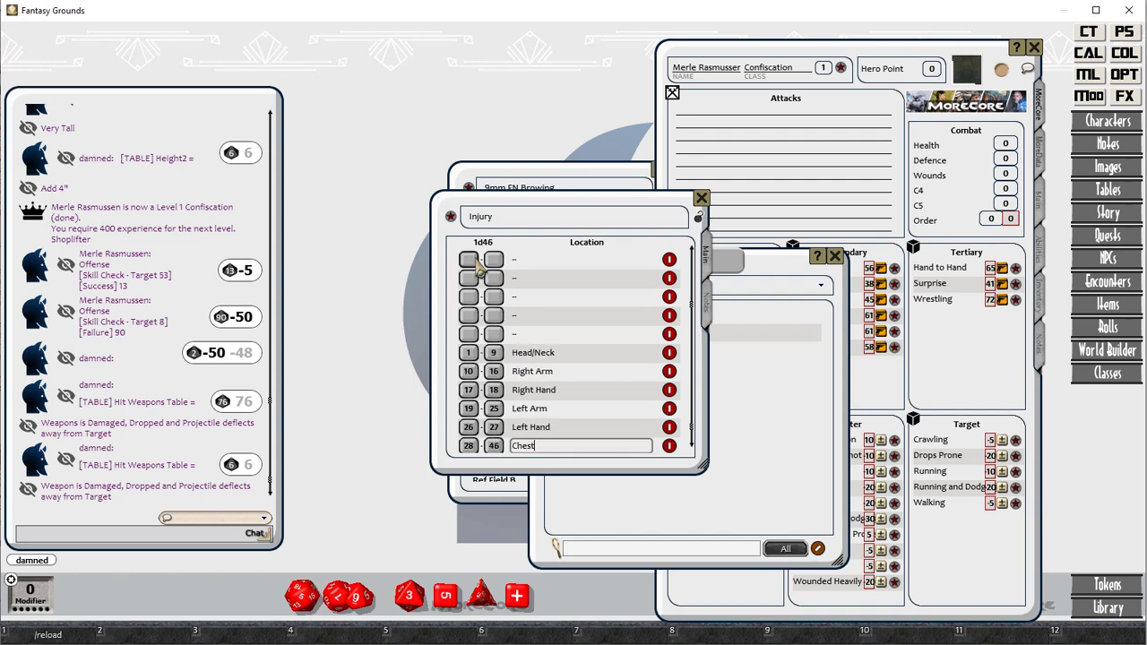
key("Return")
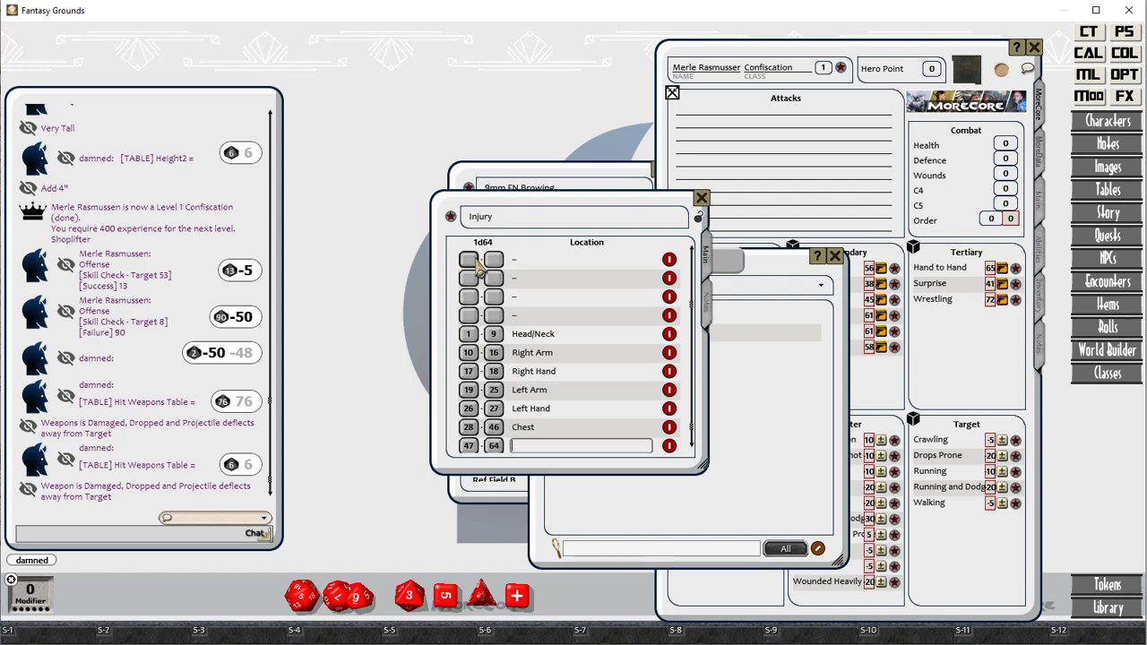
type("Abdomen (or Lower Back")
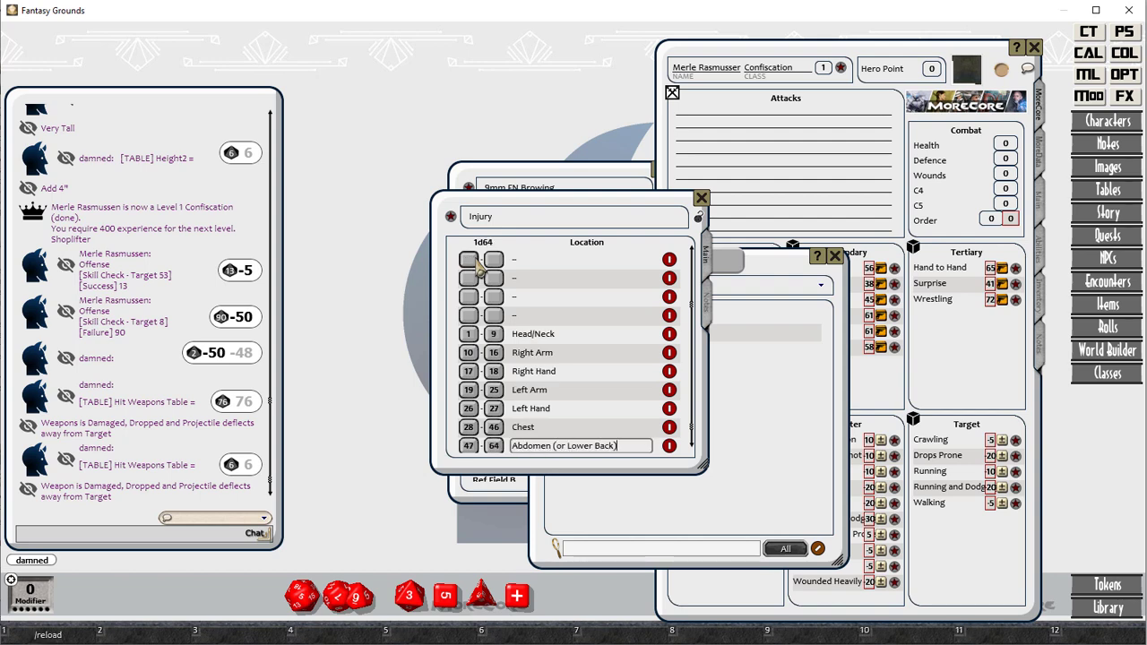
Step: Extend the result of the 28 to 46 row to read "Chest (or Upper Back)"
left_click(578, 427)
type("(r")
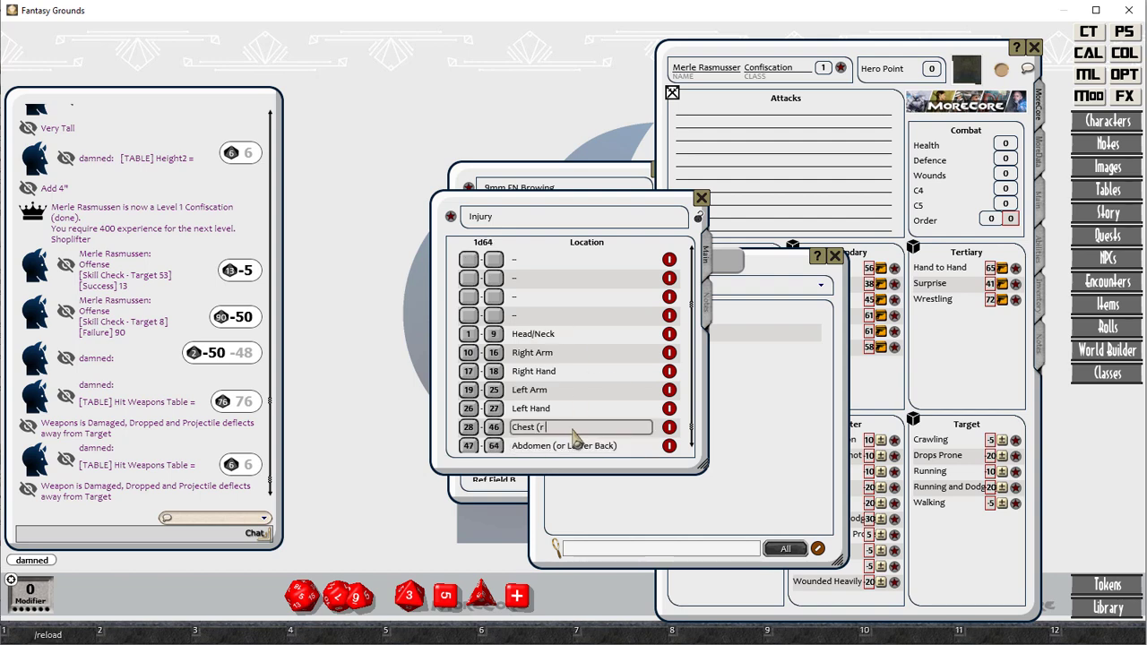
type("Upee")
key("BackSpace")
key("BackSpace")
type("per Back)")
key("Left")
key("Left")
key("Left")
key("Left")
key("Left")
key("Left")
key("Left")
key("Left")
key("Left")
key("Left")
key("Left")
key("Left")
key("Left")
type("o")
left_click(473, 278)
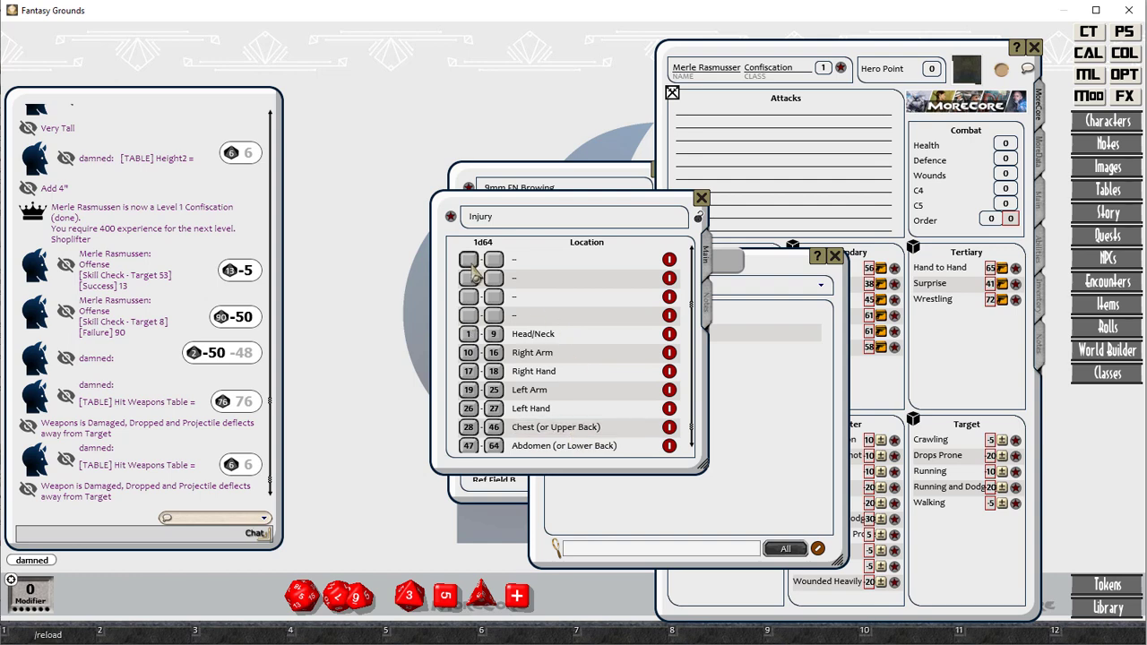
Step: Fill in rows for the range 65 to 79 with Right Leg and 80 to 82 with Right Foot
type("65")
key("Tab")
type("79")
key("Tab")
type("Right Leg")
left_click(472, 267)
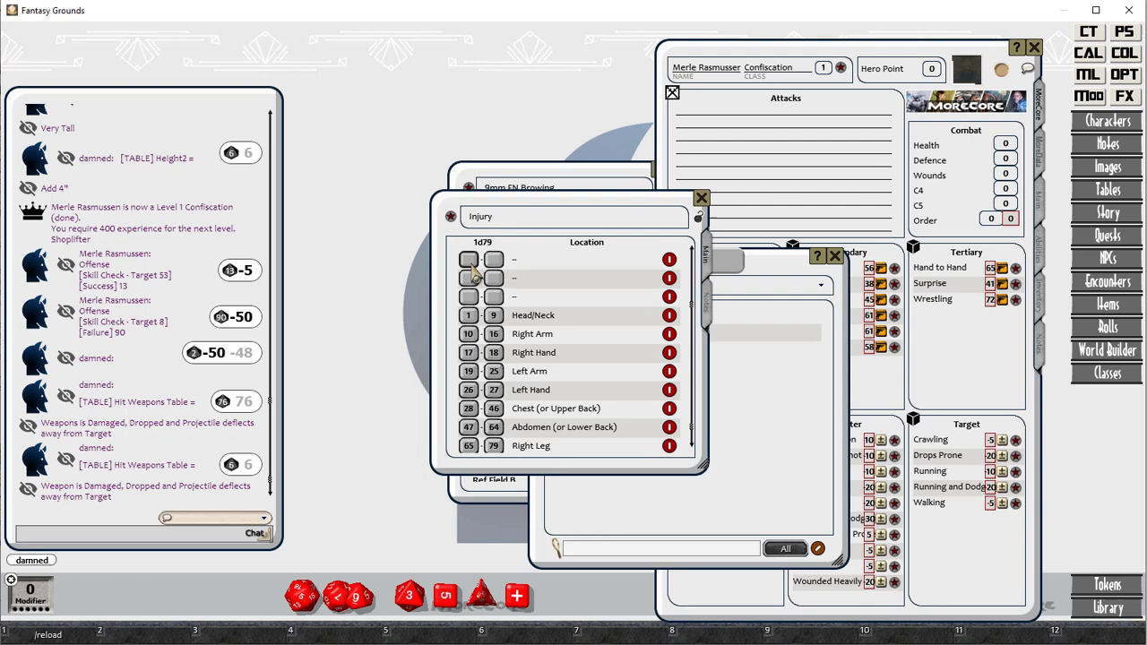
type("80")
key("Tab")
type("82")
key("Tab")
type("Right Foo")
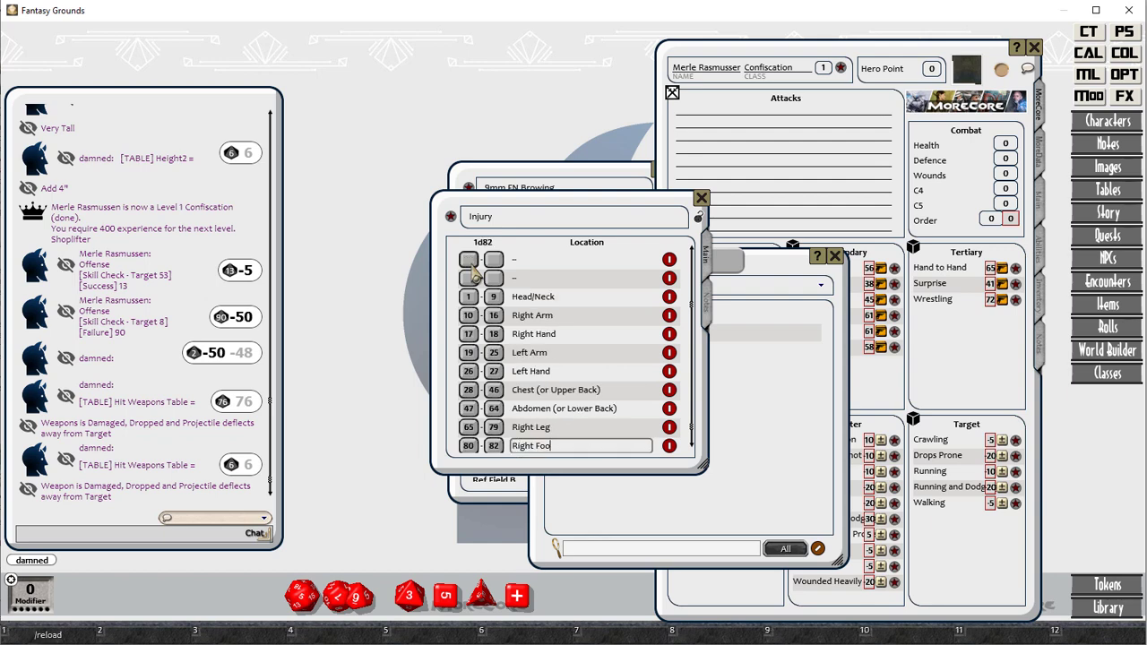
type("t")
key("Tab")
Step: Fill in rows for the range 83 to 97 with Left leg and 98 to 100 with Left Foot
type("83")
key("Tab")
type("97")
key("Tab")
type("Left leg")
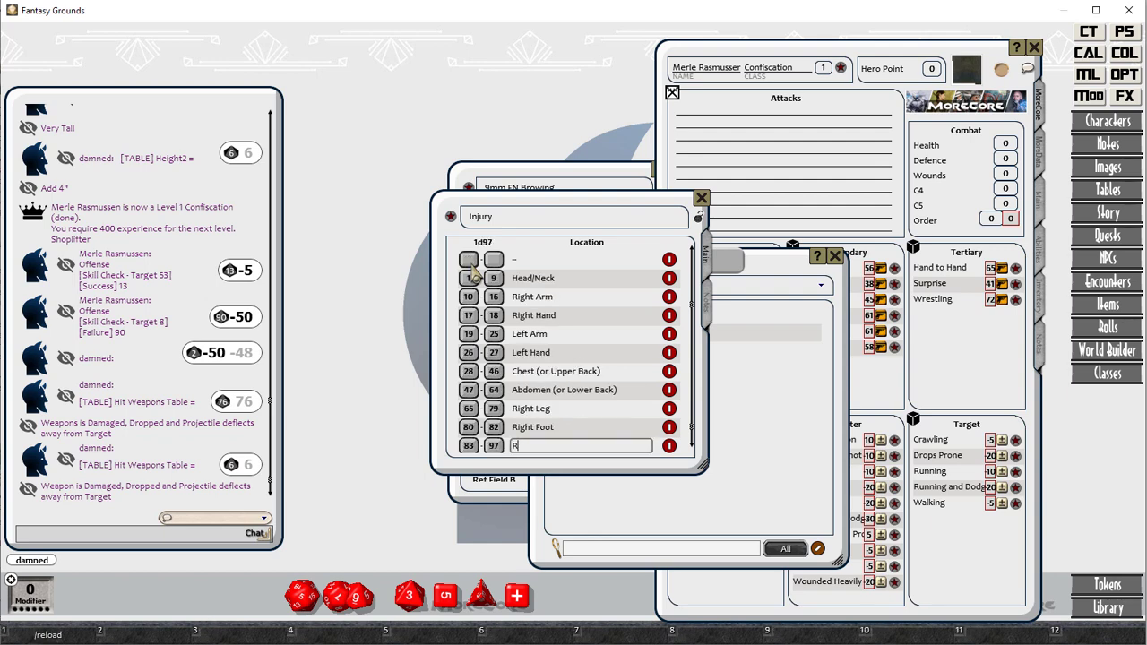
key("Tab")
key("Tab")
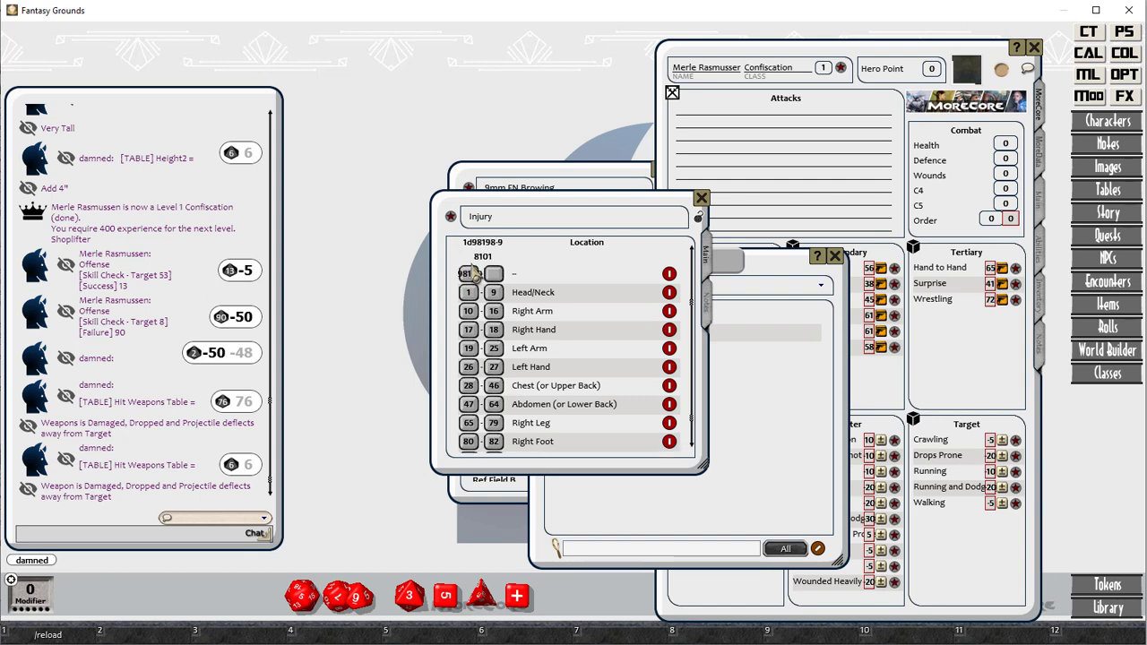
type("100")
key("Tab")
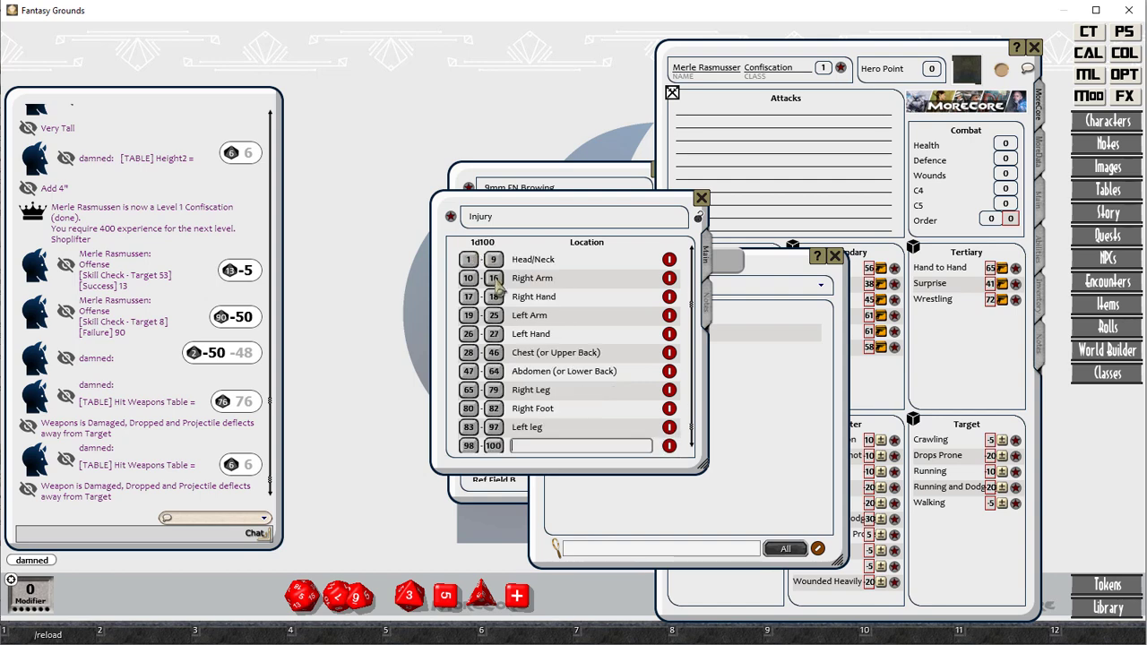
type("Left Foot")
key("Tab")
Step: Lock the Injury table and make a test roll on it
scroll(563, 314, "up", 3)
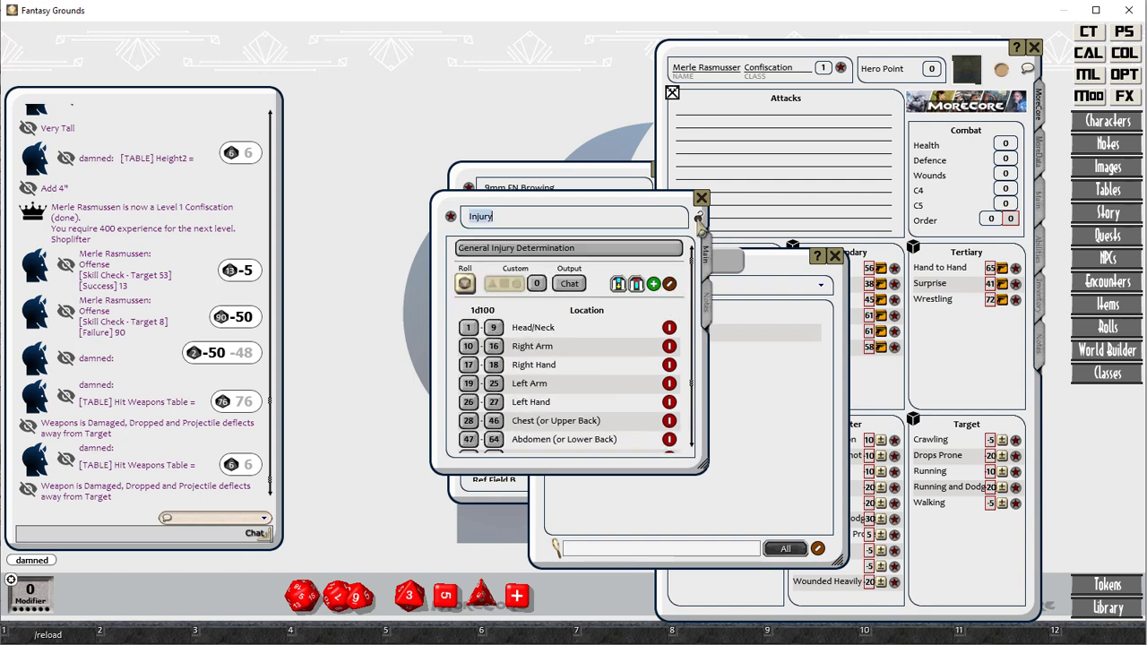
left_click(465, 283)
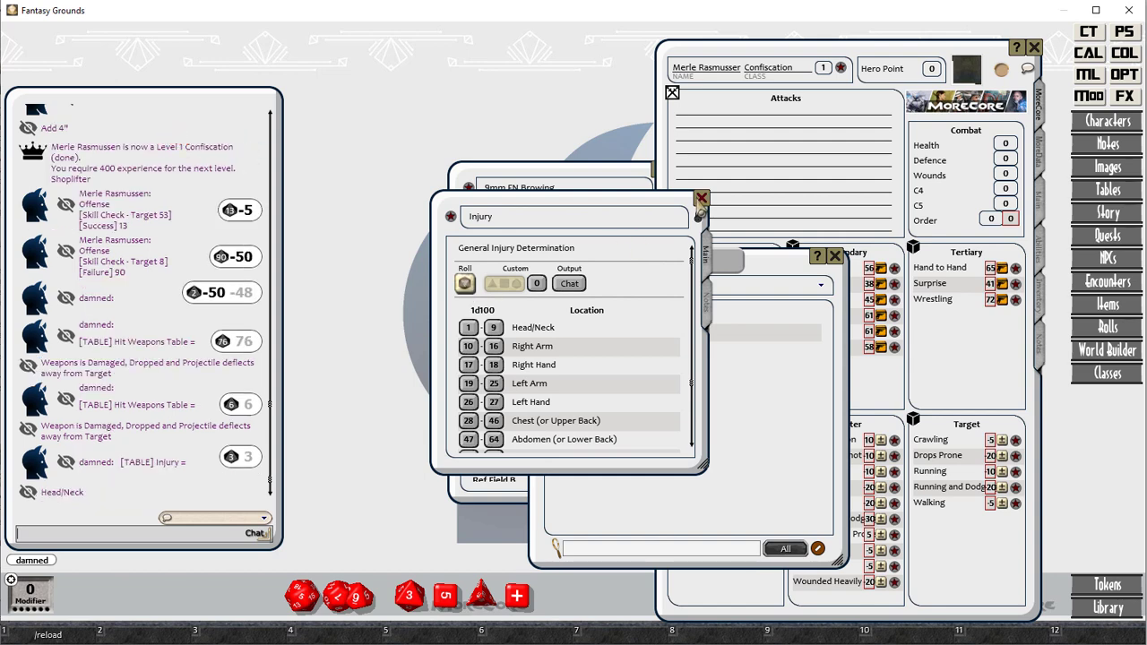
left_click(834, 255)
Step: Create a new roll in the Weapons group of the character sheet and name it Hit Location
right_click(740, 468)
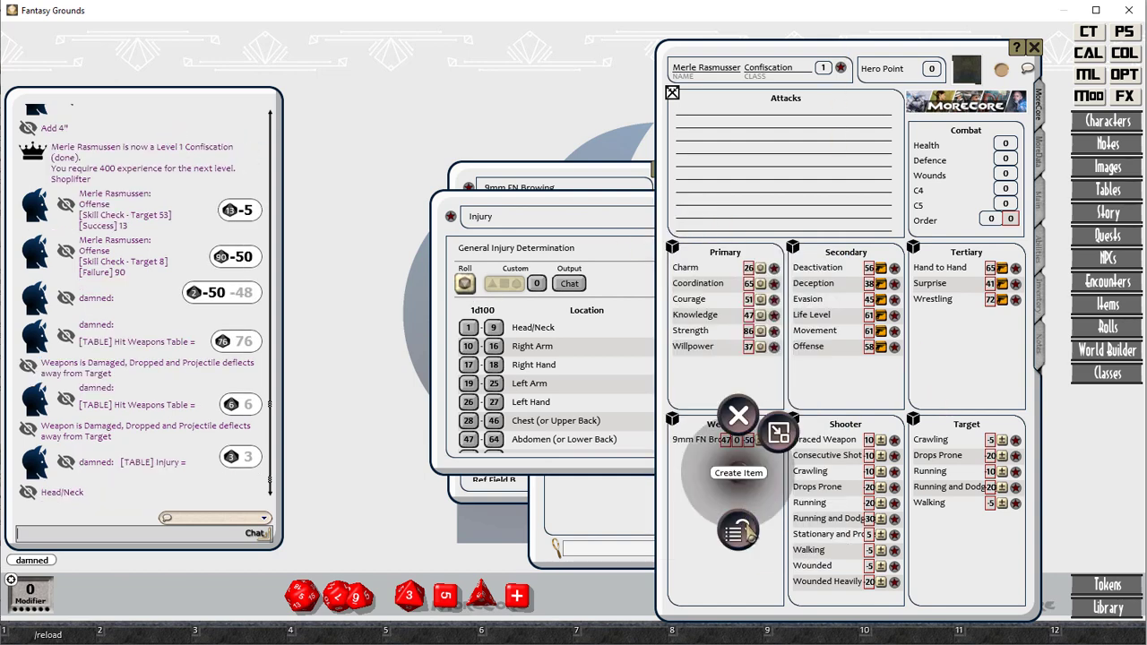
left_click(738, 527)
left_click(773, 440)
left_click(538, 188)
type("Hit Location")
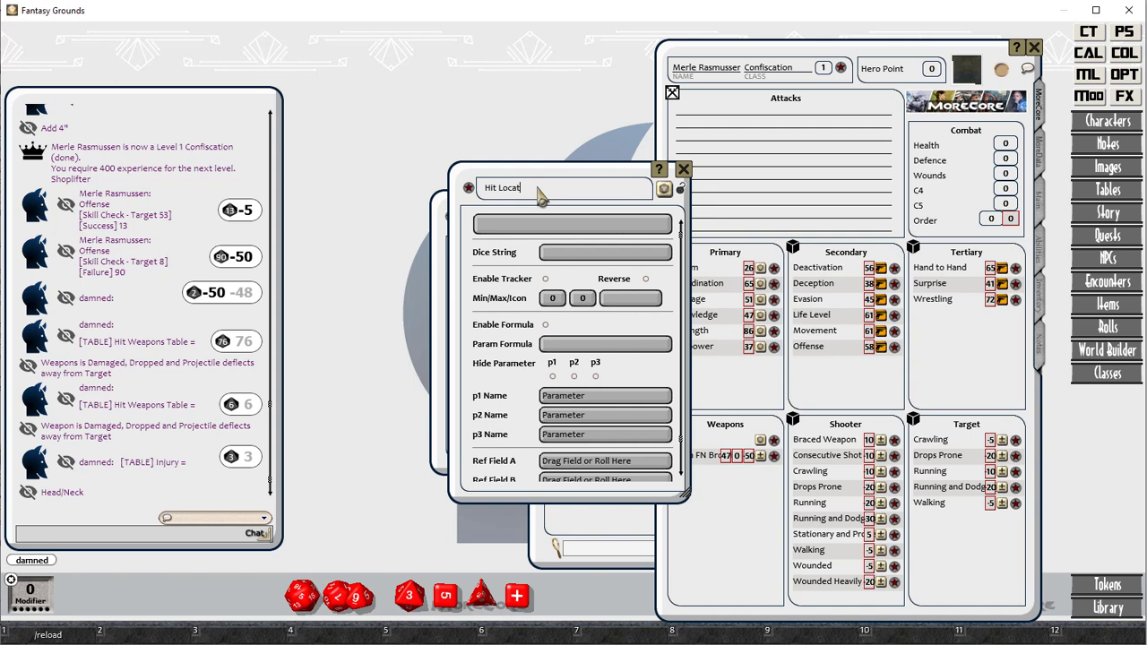
Step: Set the Hit Location dice string to "/rollon Injury" and make a test roll from the character sheet
left_click(580, 254)
type("/rollon")
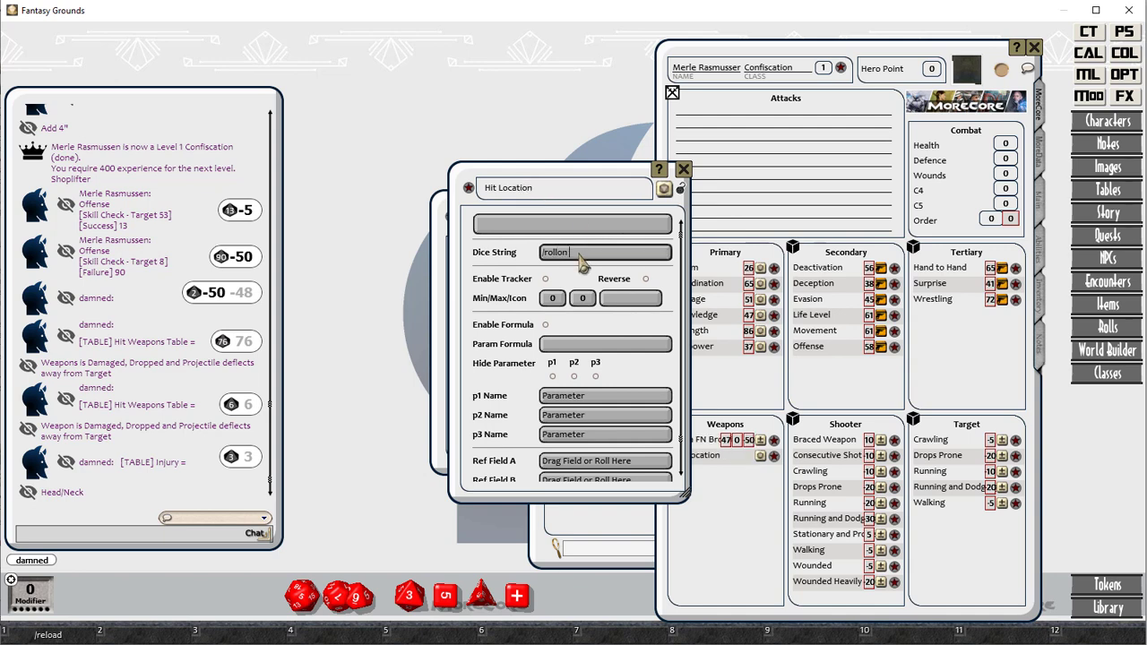
mouse_move(563, 179)
left_mouse_down()
mouse_move(732, 187)
mouse_move(576, 183)
left_mouse_up()
type("Injury")
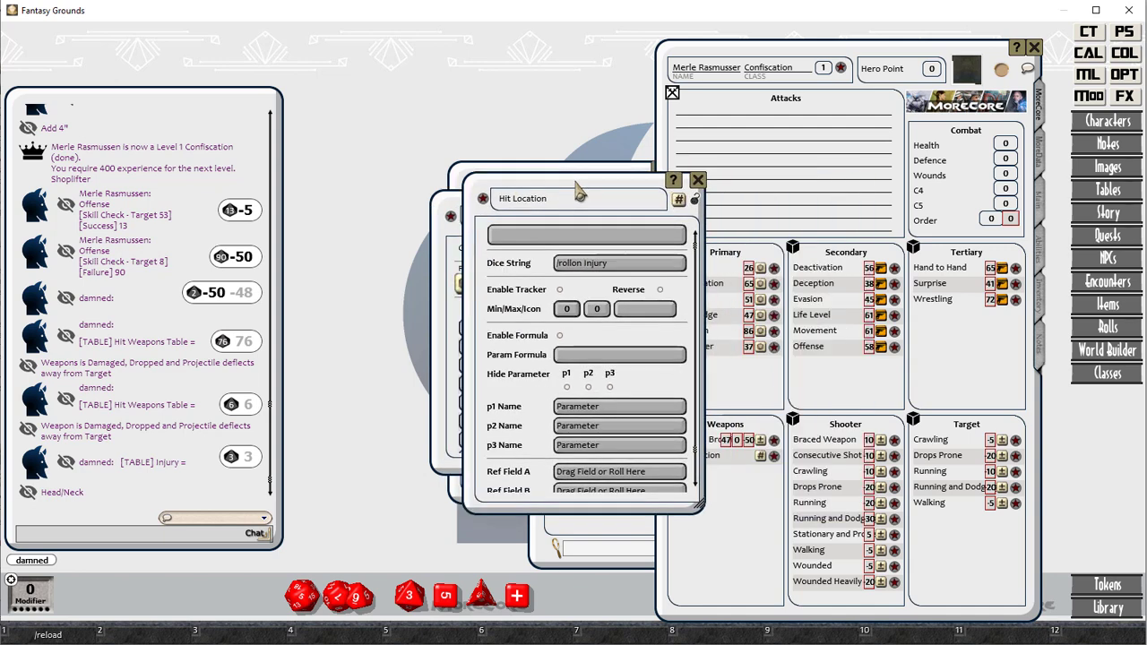
left_click(760, 455)
left_click(583, 184)
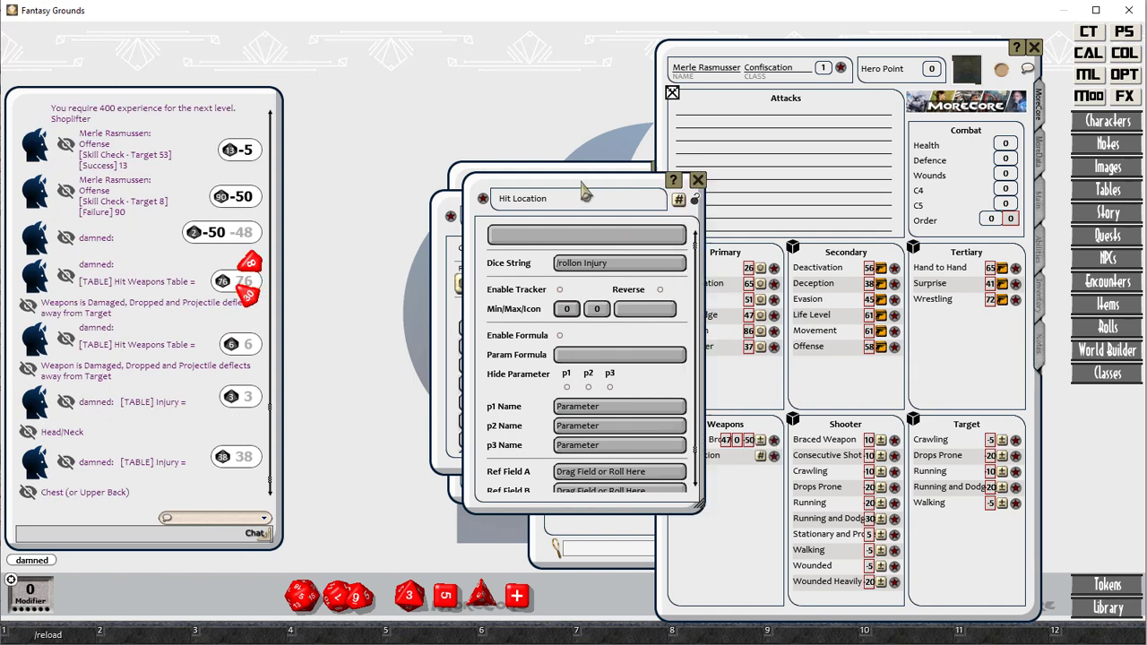
Step: Close the Hit Location details and the Injury table
left_click(698, 183)
left_click(611, 200)
left_click(701, 199)
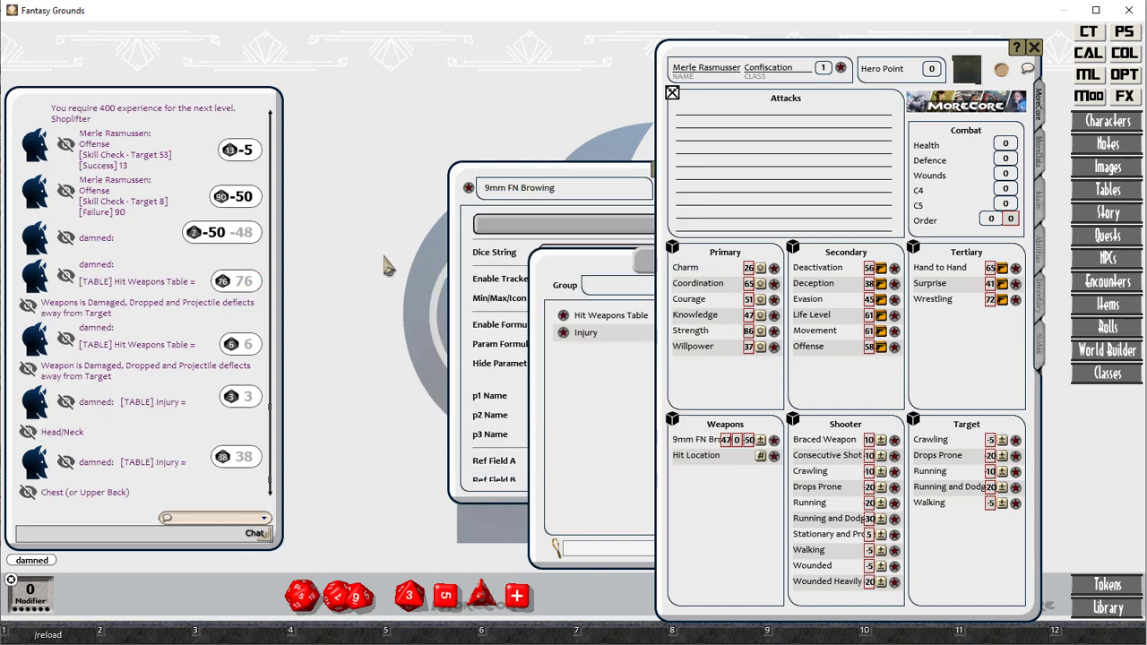
left_click(416, 344)
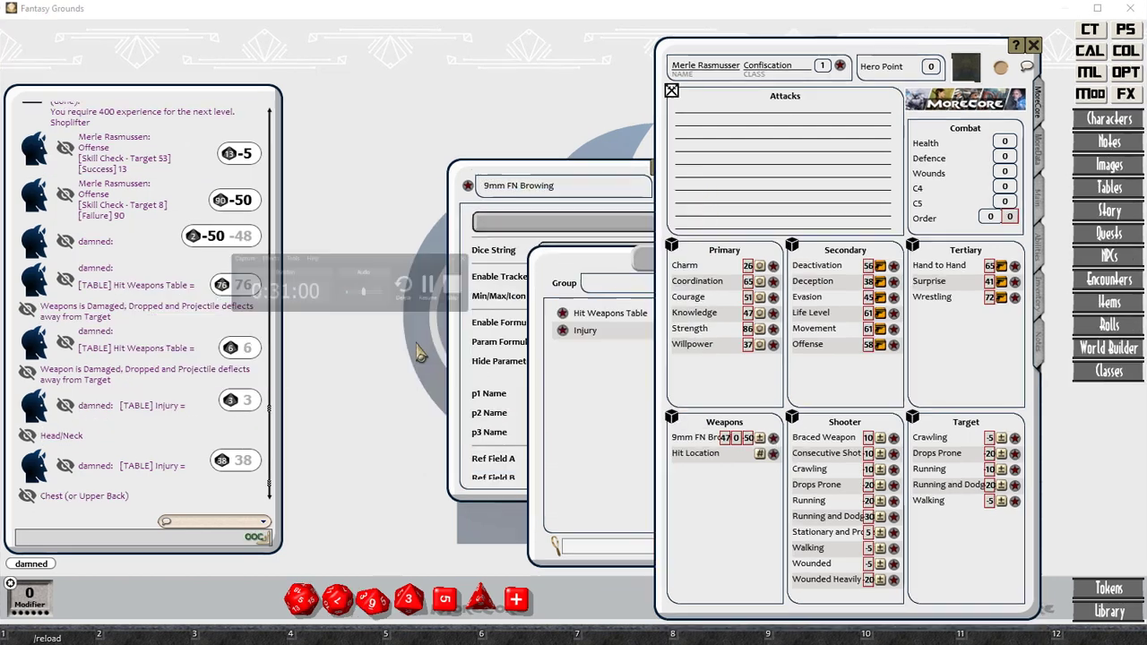
Step: Open the Modifiers list and create eight blank modifier entries
left_click(1090, 93)
right_click(461, 136)
left_click(460, 192)
right_click(444, 142)
left_click(444, 199)
right_click(443, 185)
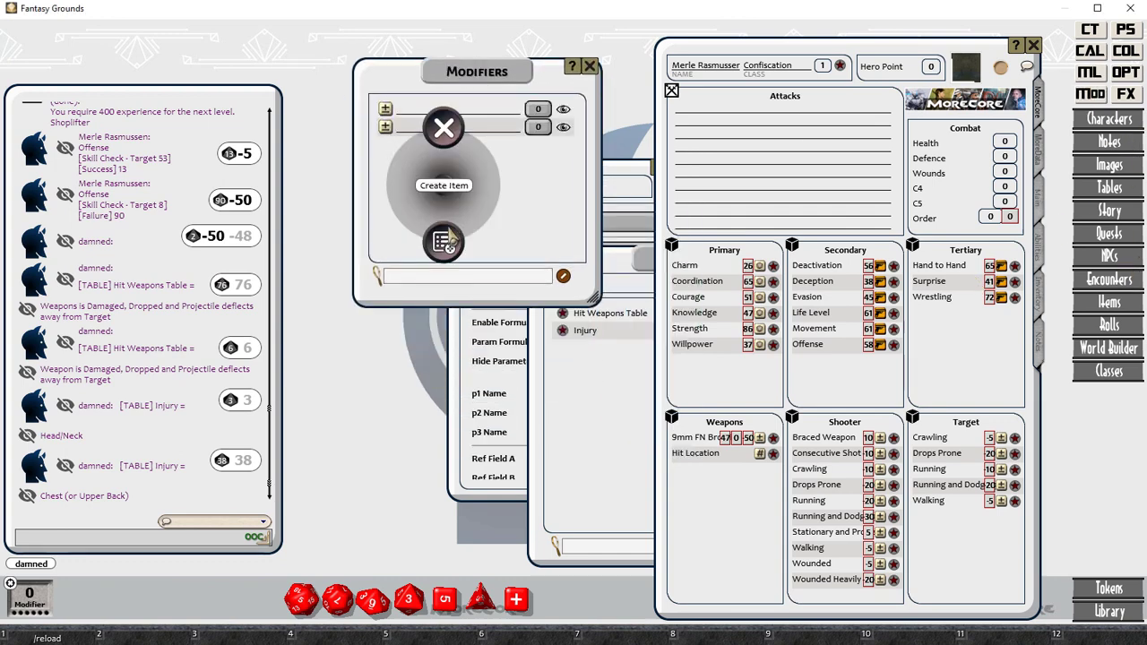
left_click(447, 242)
right_click(464, 226)
left_click(464, 283)
right_click(480, 260)
right_click(467, 279)
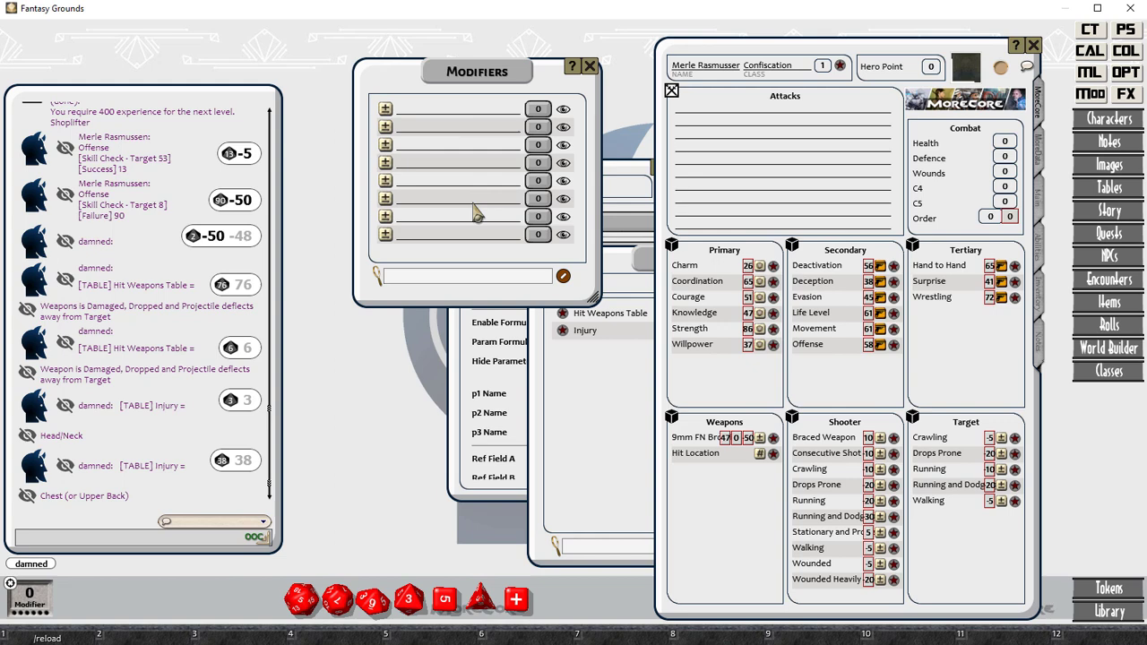
Step: Fill in the modifiers Wounded - Light with -5 and Wounded - Heavy with -20
left_click(435, 111)
type("Wounded - Light")
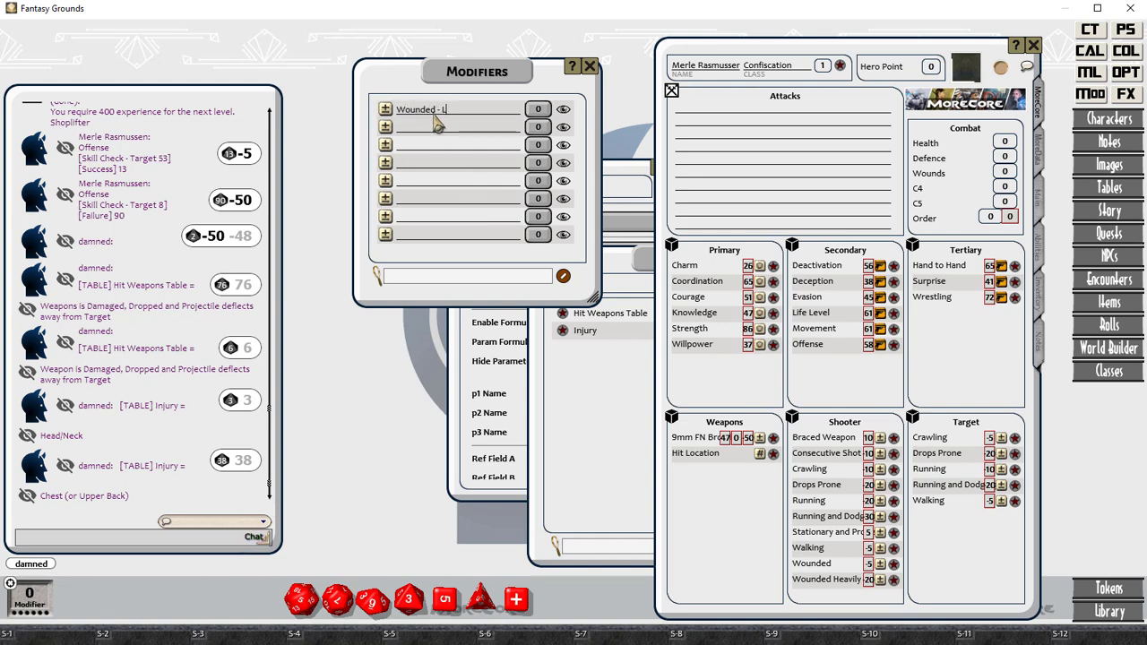
key("Return")
left_click(439, 215)
type("Wounded - Heavy")
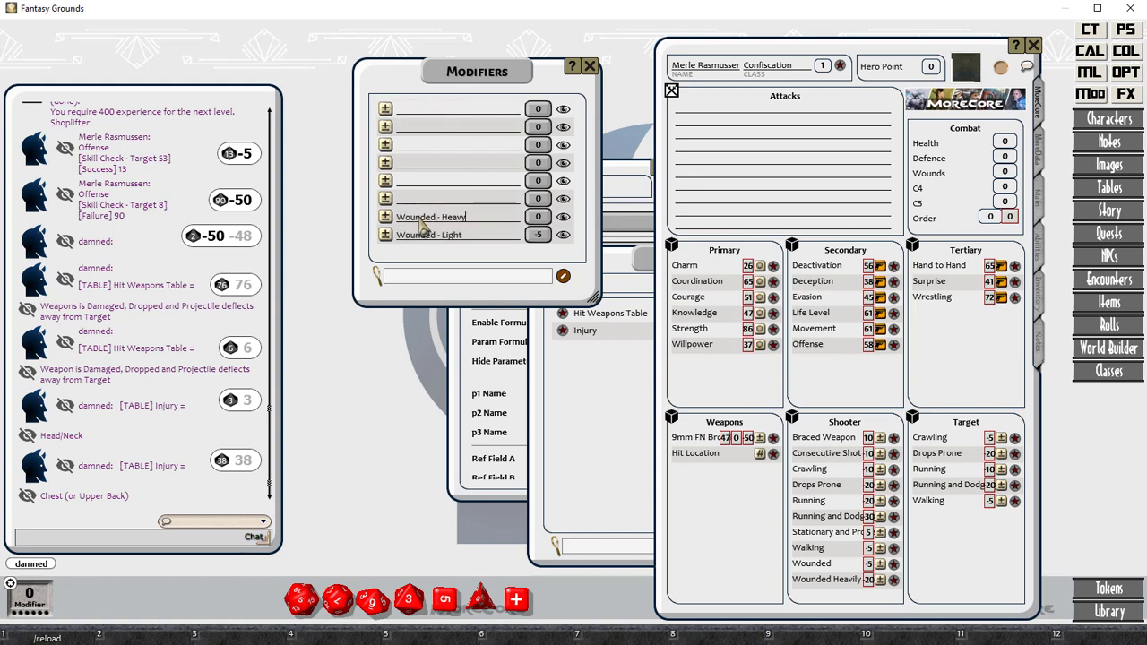
key("Tab")
type("-20")
Step: Fill in the modifiers Weapon - Braced with +10 and Hand - Offhand with -10
left_click(415, 199)
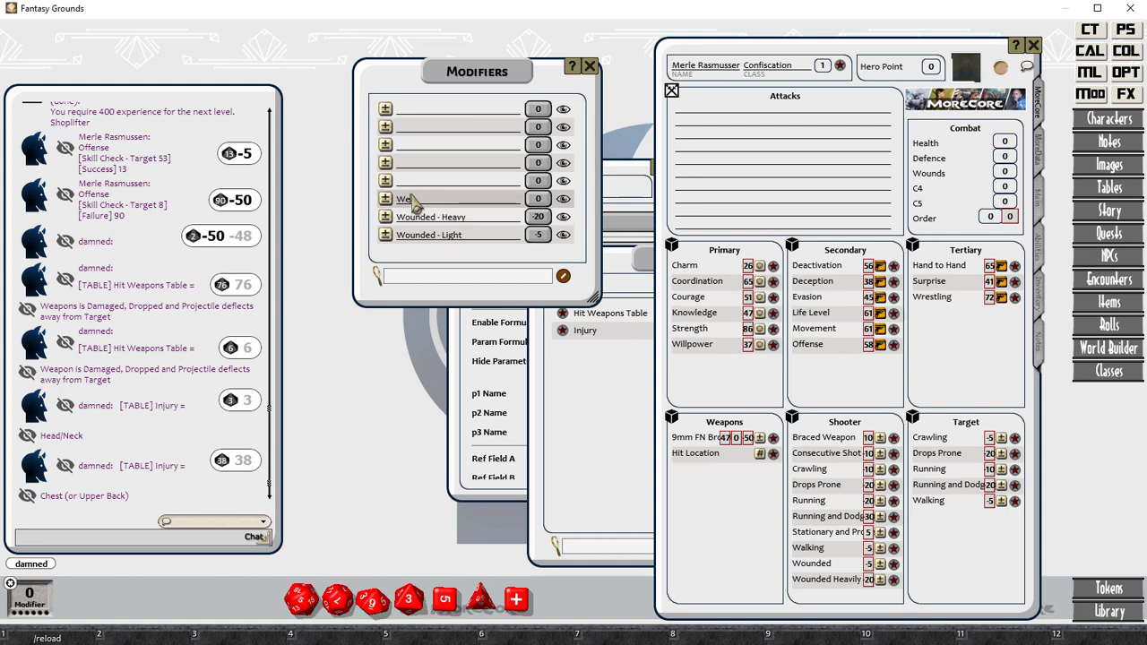
type("Weapon - Braced")
left_click(414, 182)
type("Hand - Offhand")
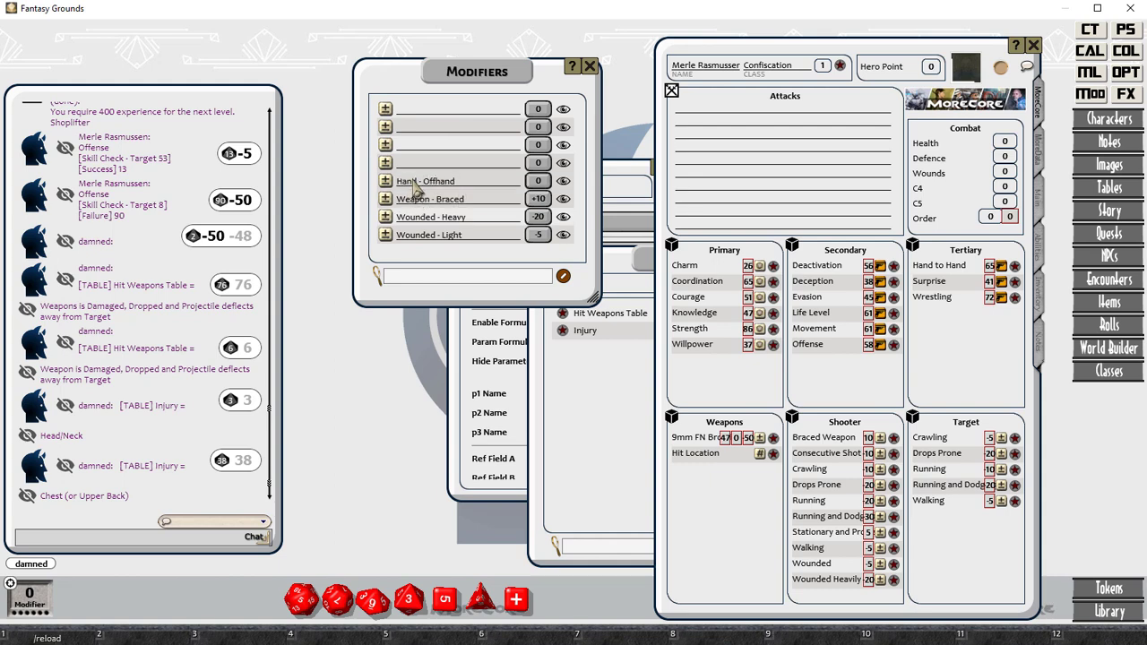
key("Tab")
type("-10")
Step: Fill in the modifiers Hand - Two Handed with -30 and Consecutive Shot (cumulative) with -10
left_click(418, 164)
type("Hand - Two Handed")
key("Tab")
type("-30")
left_click(458, 131)
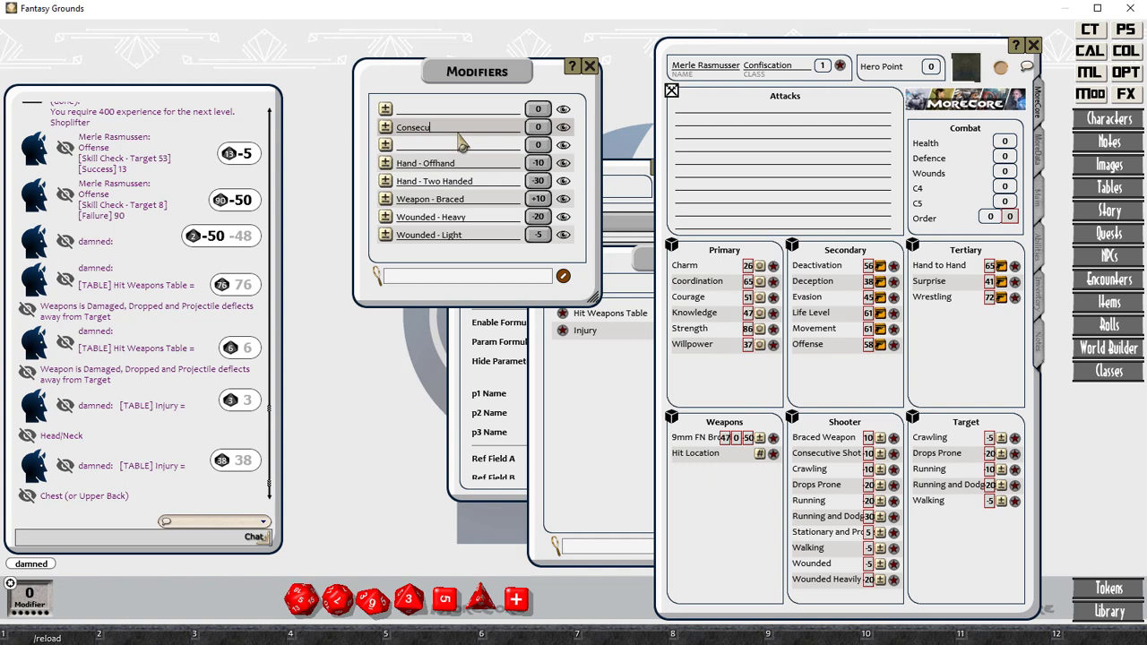
type("Consecutive Shot")
key("Tab")
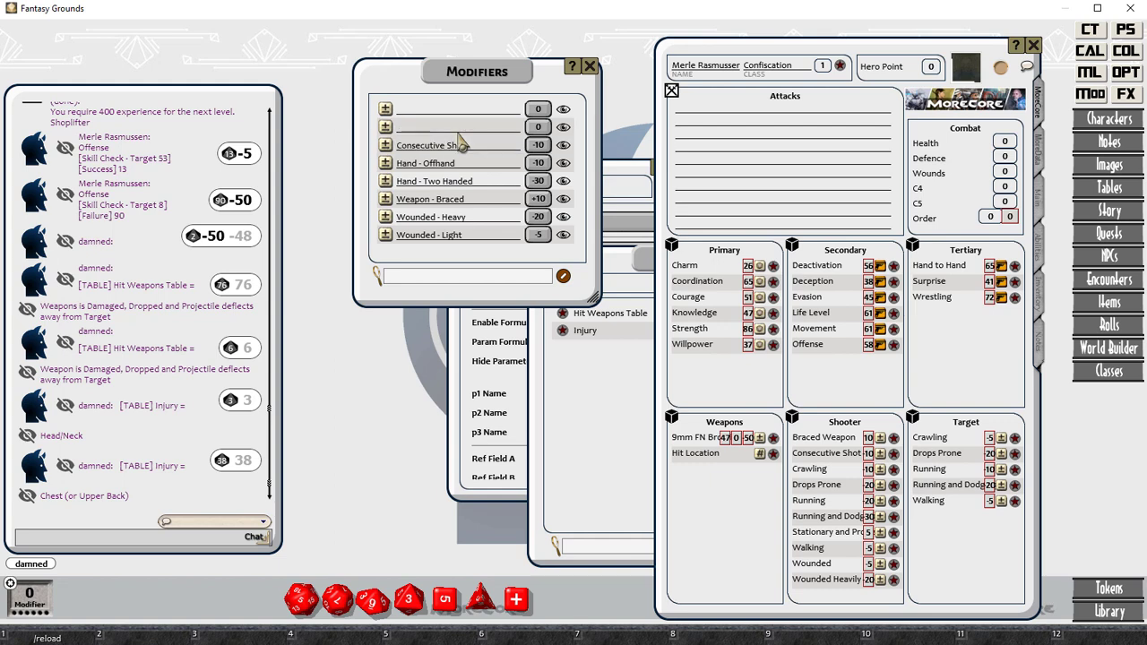
left_click(460, 145)
type("(cumulative)")
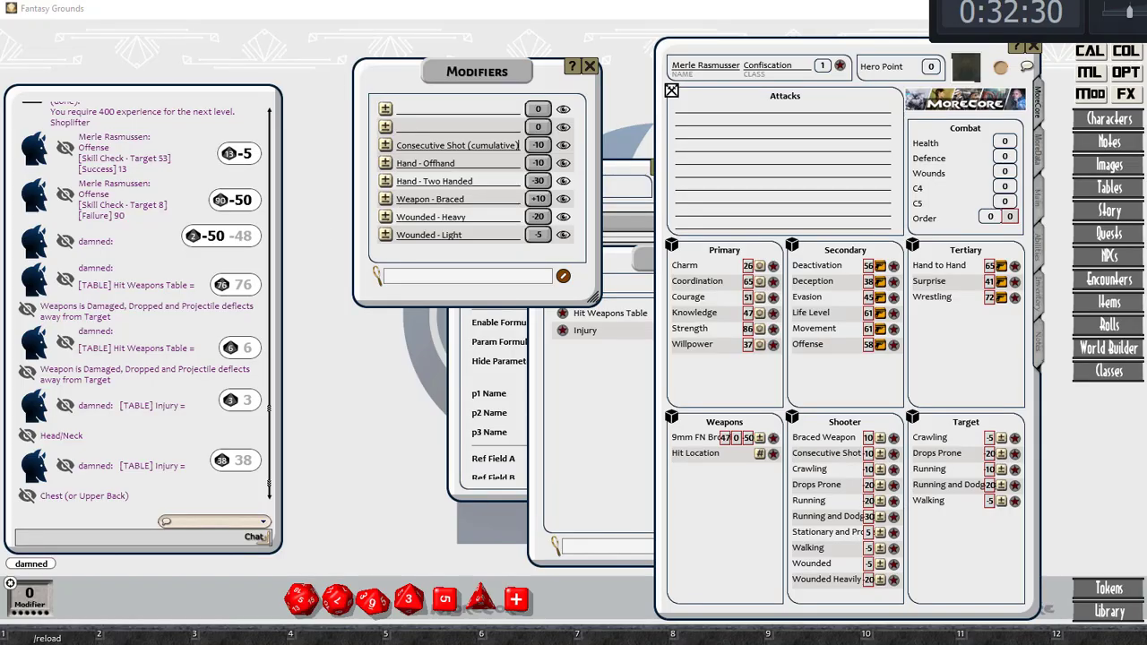
Step: Fill in the modifiers Ammo - Gyrojet with +10 and Target 50% covered with -10
left_click(427, 127)
type("Ammo")
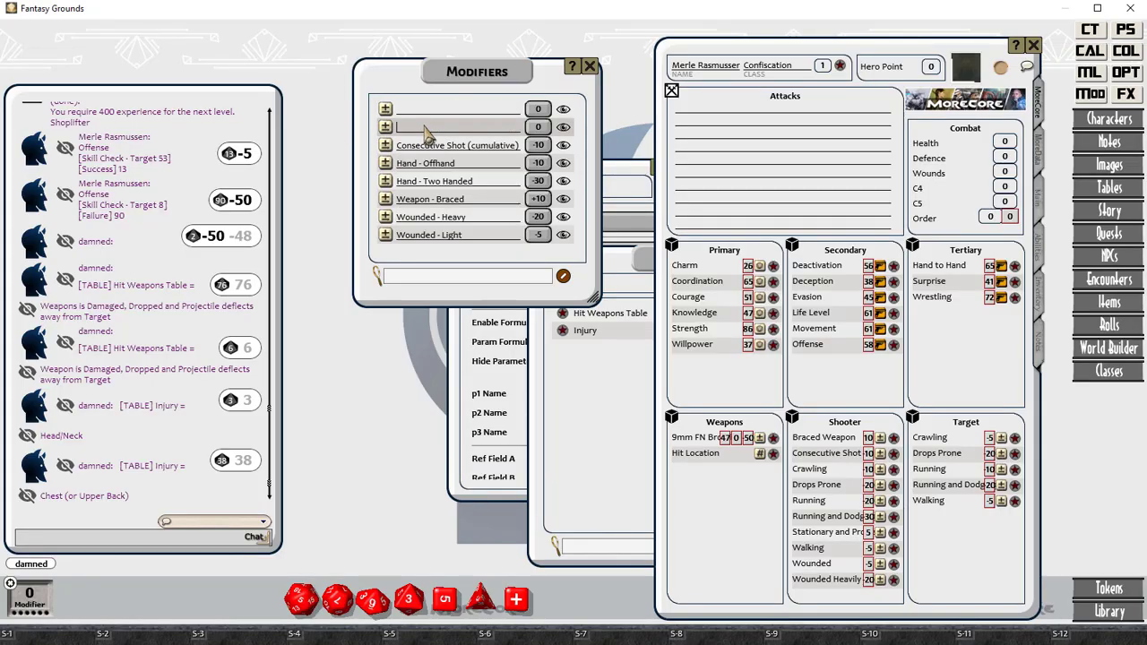
type(" Gyroje10")
left_click(419, 110)
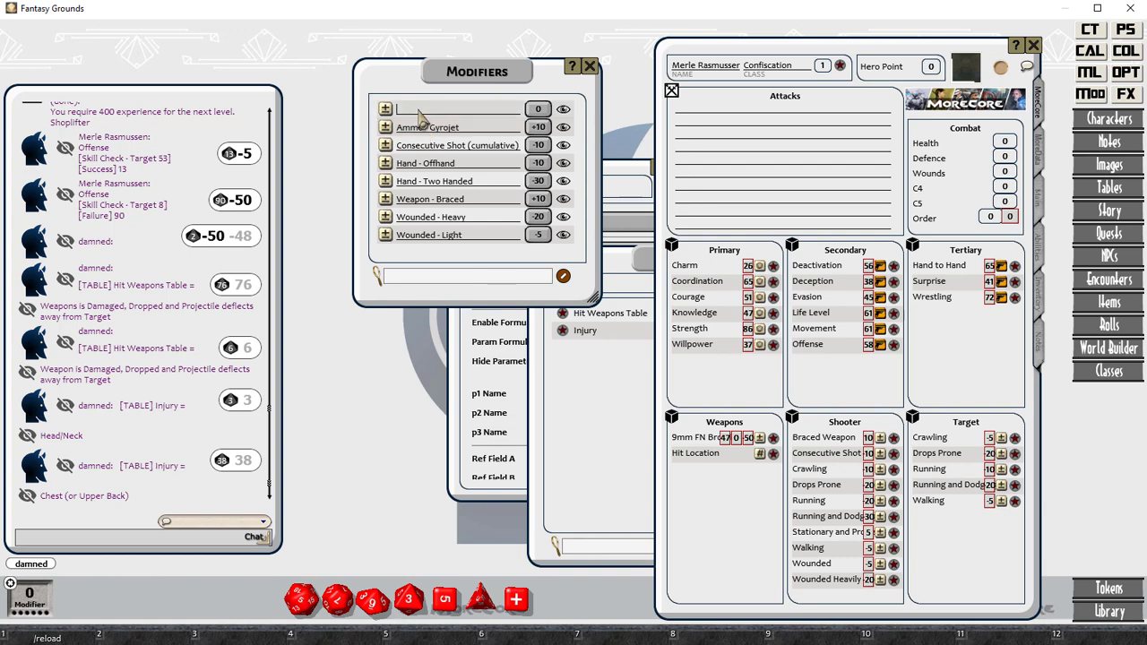
key("shift")
type("Target 50% covered")
key("Tab")
type("-10")
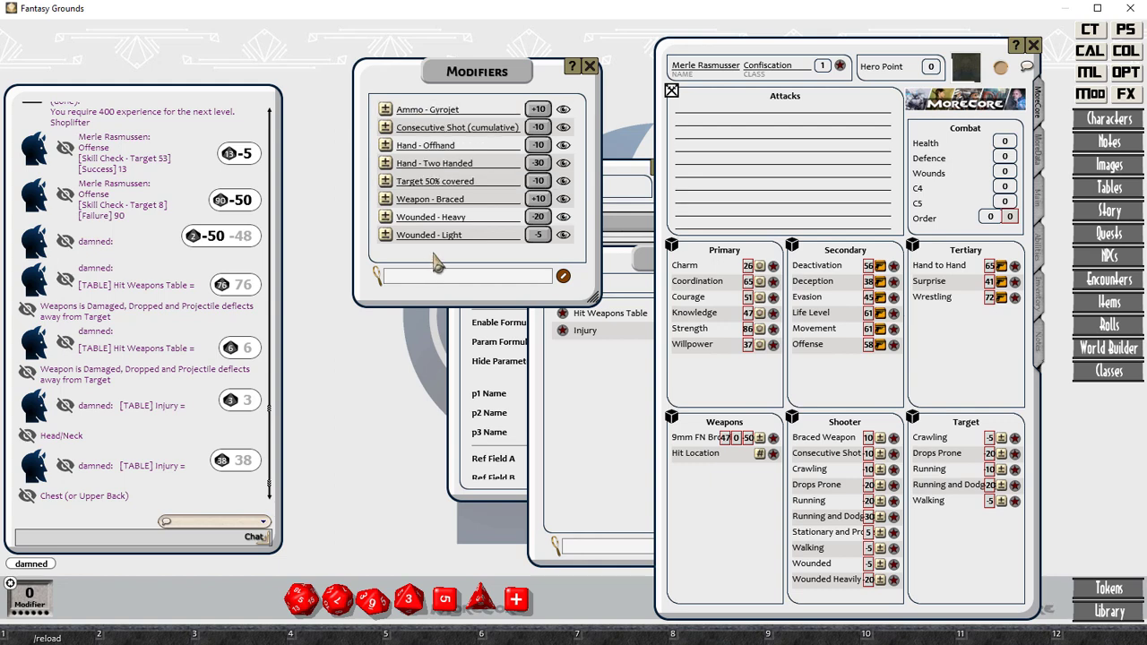
Step: Lengthen the Modifiers window, add two blank entries and fill one in as Hipshooting with -10
left_click(561, 277)
double_click(546, 277)
left_click_drag(551, 301, 552, 387)
left_click(563, 360)
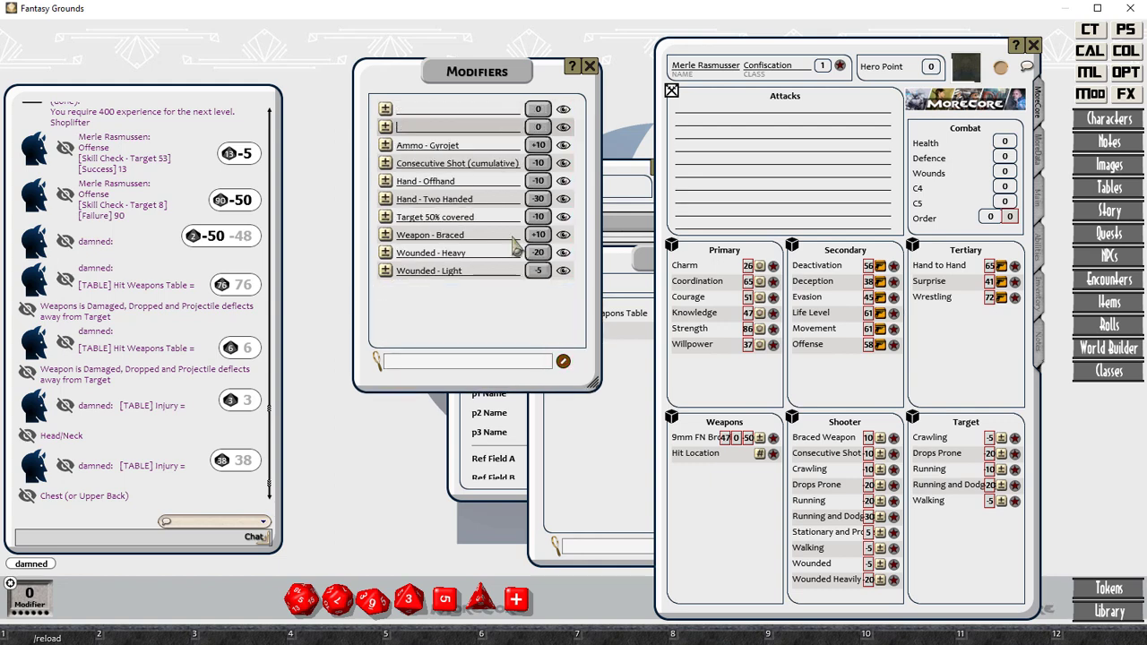
left_click(422, 109)
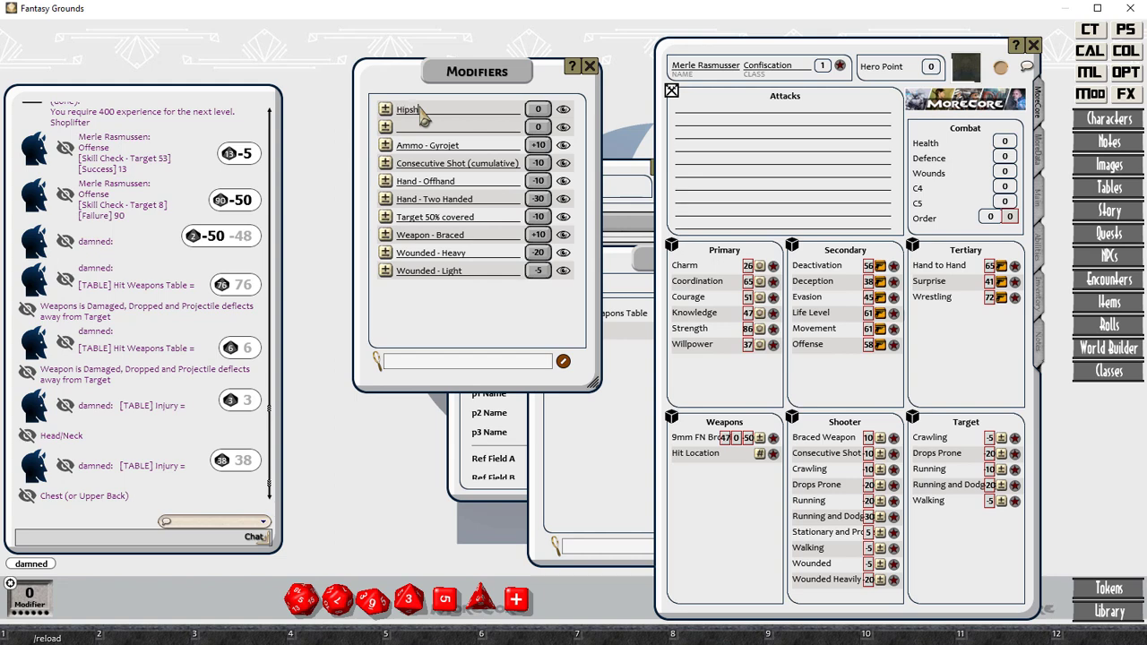
key("Tab")
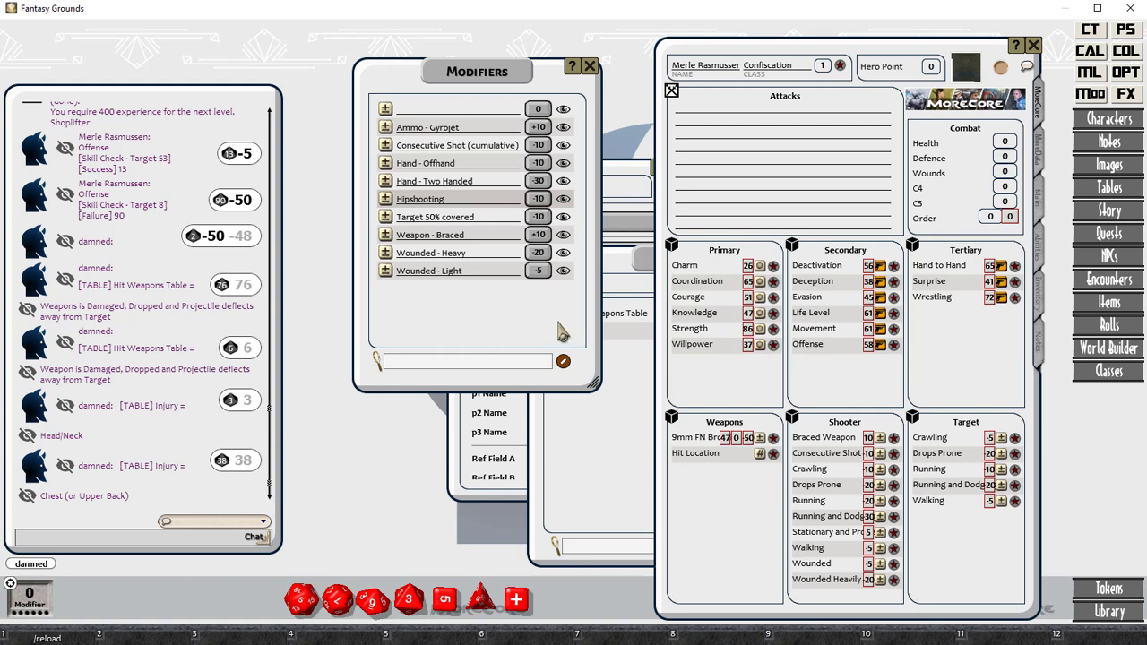
Step: Lengthen the Modifiers window further and add a large batch of blank modifier entries
left_click_drag(556, 387, 557, 548)
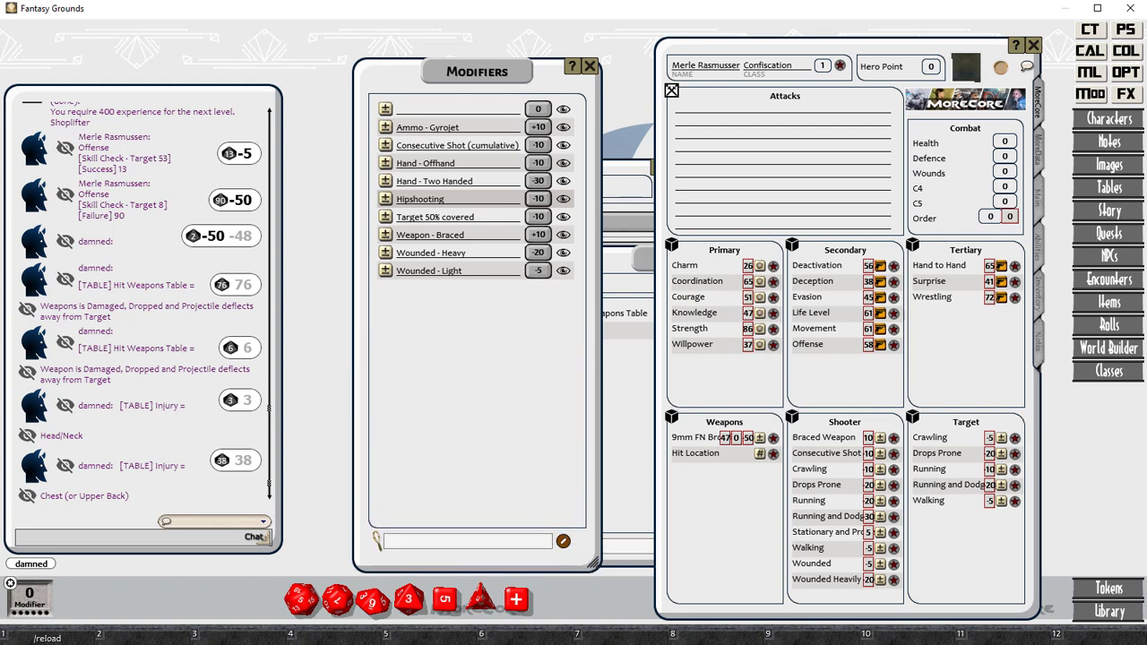
left_click(563, 542)
left_click(545, 541)
left_click(544, 541)
left_click(545, 541)
left_click(544, 542)
left_click(544, 543)
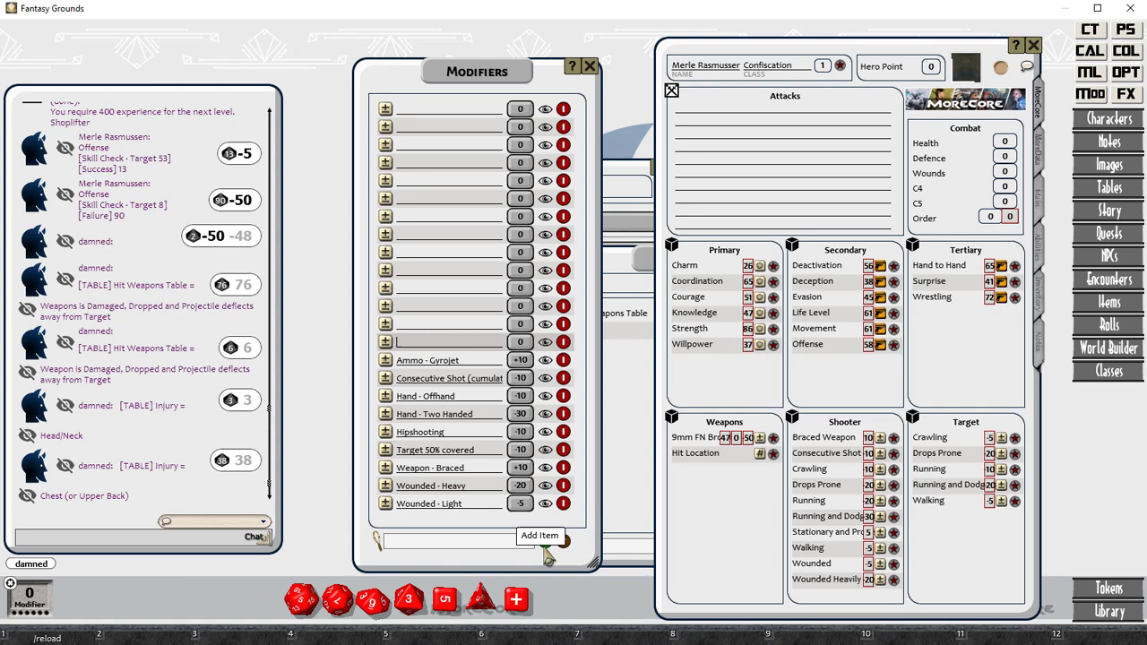
left_click(544, 542)
Step: Fill in a Target - Walking modifier with -5 and name another entry Target - Running
left_click(433, 109)
type("Target - Walking")
key("Return")
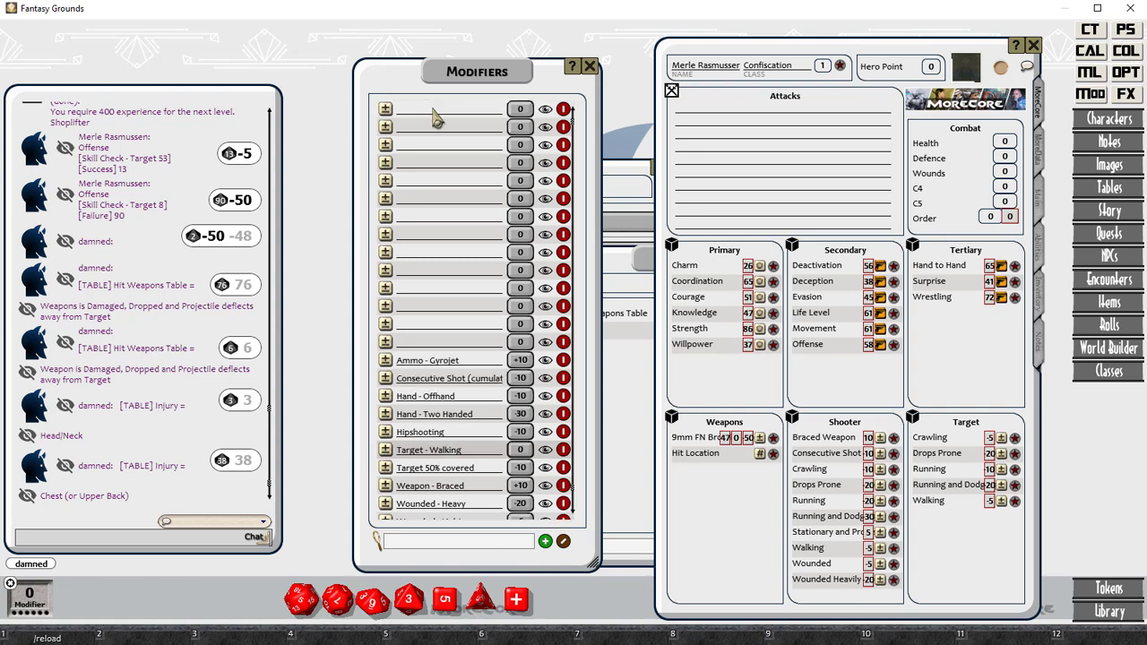
type("-5")
left_click(434, 111)
type("Target ")
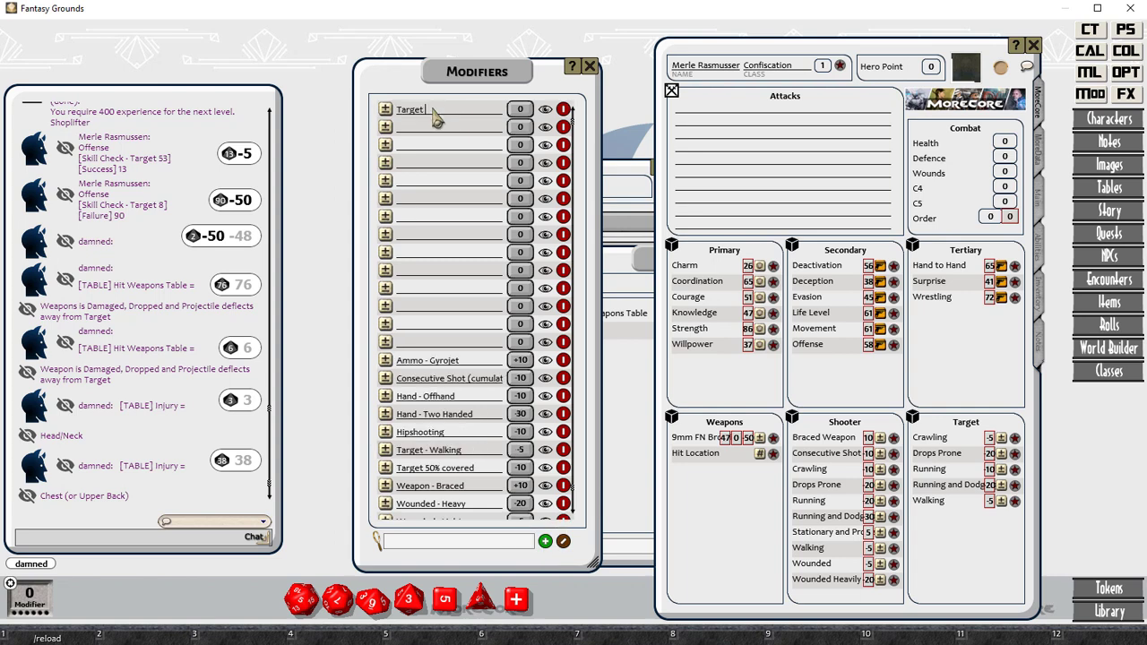
type("- Running")
key("Return")
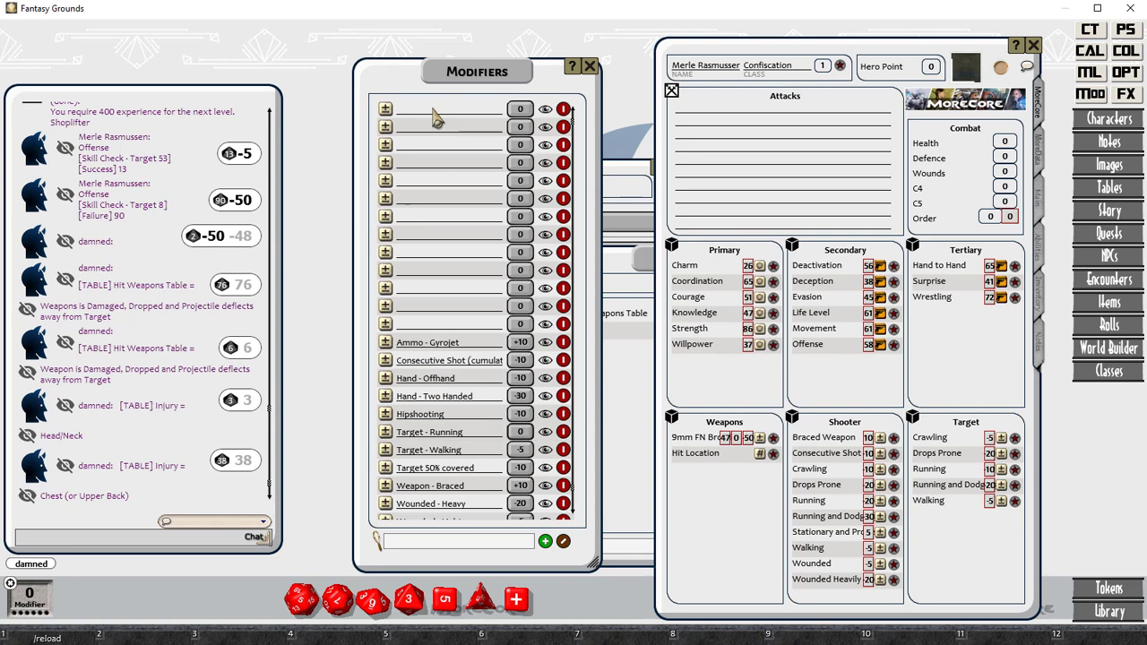
Step: Fill in two blank modifier entries as Target - Prone and Target - Crawling, each with -5
left_click(433, 112)
type("Target ")
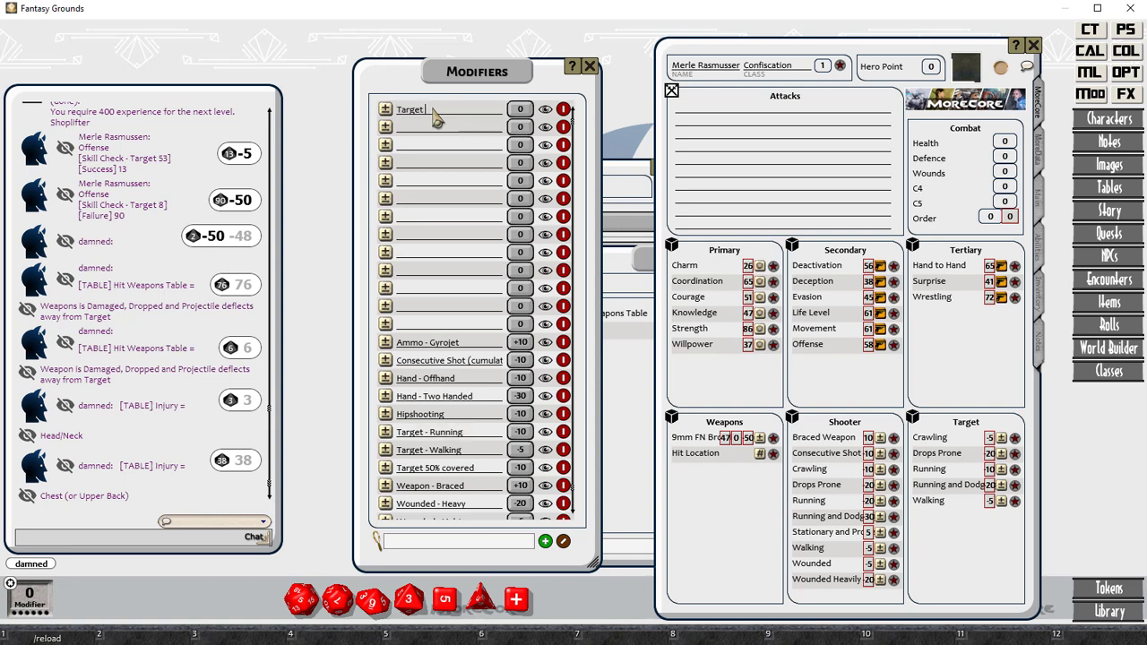
type("- Prone")
key("Return")
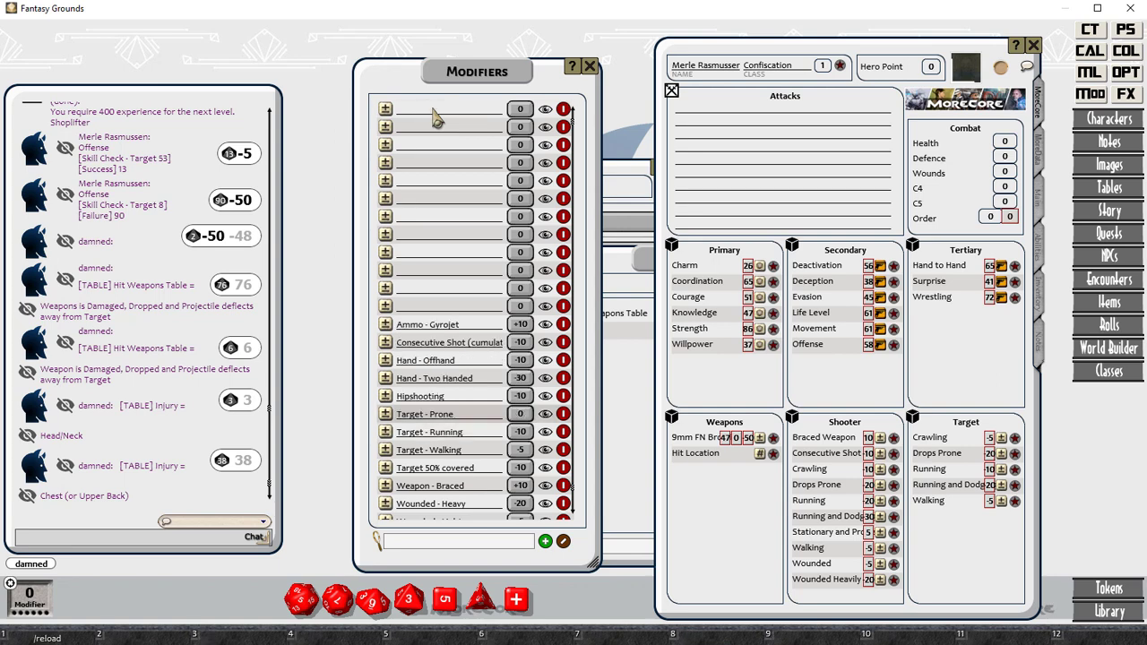
type("-5")
left_click(433, 111)
type("Target - Crawling")
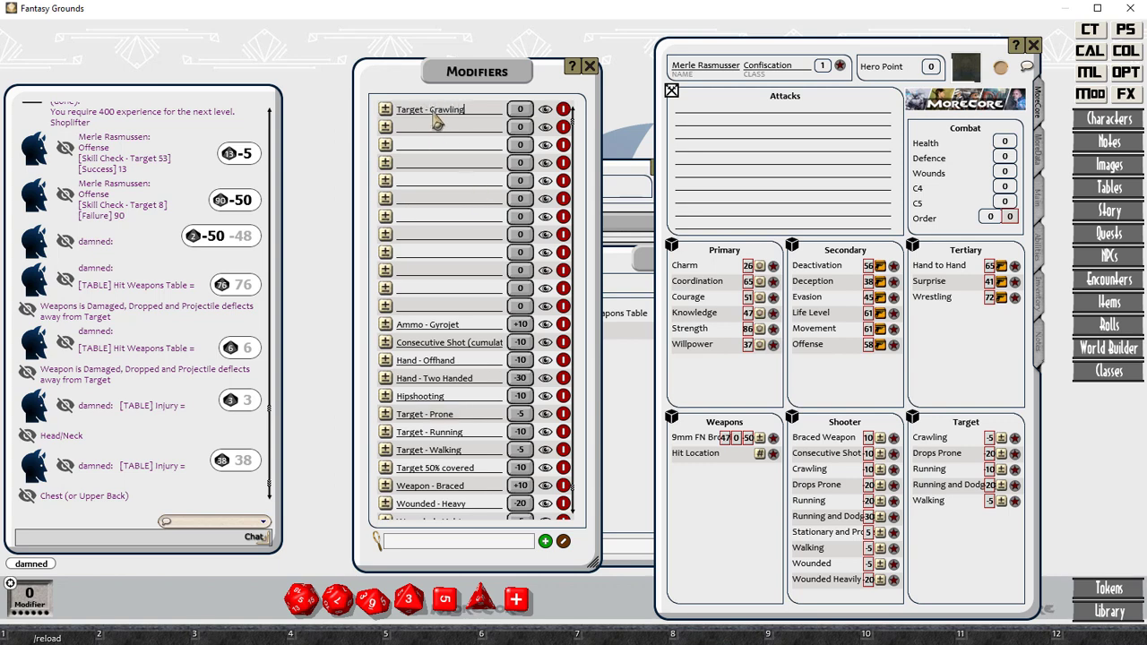
key("Return")
Step: Fill in the modifiers Attacker - Walking with -5 and Attacker - Running with -20
left_click(414, 112)
type("Attacked")
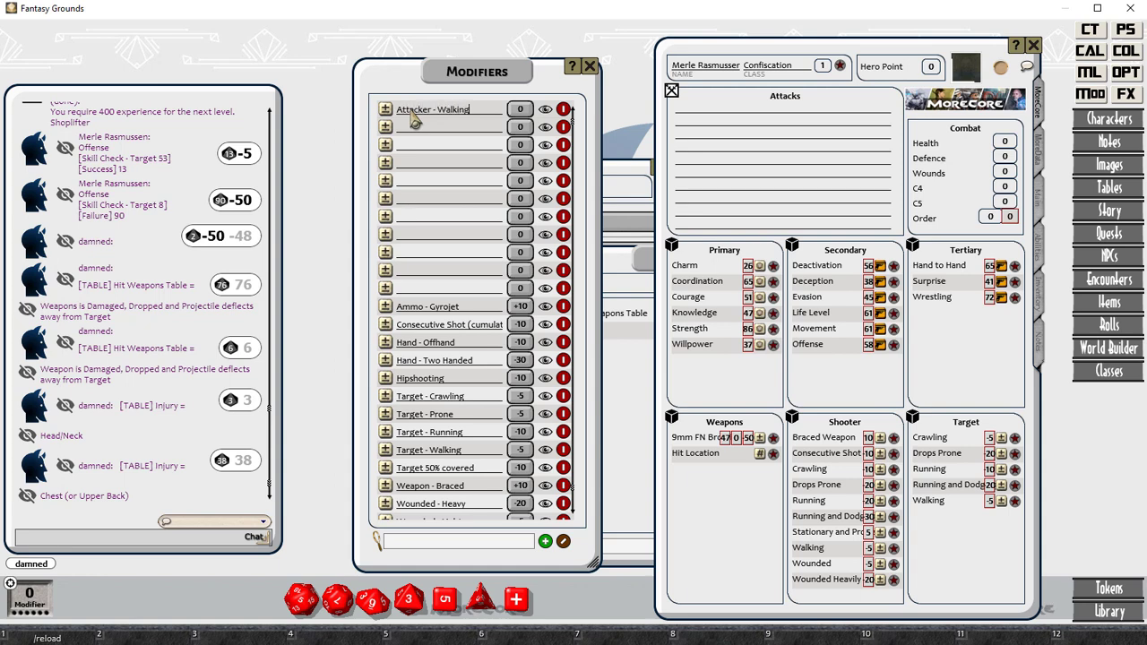
key("Return")
left_click(414, 114)
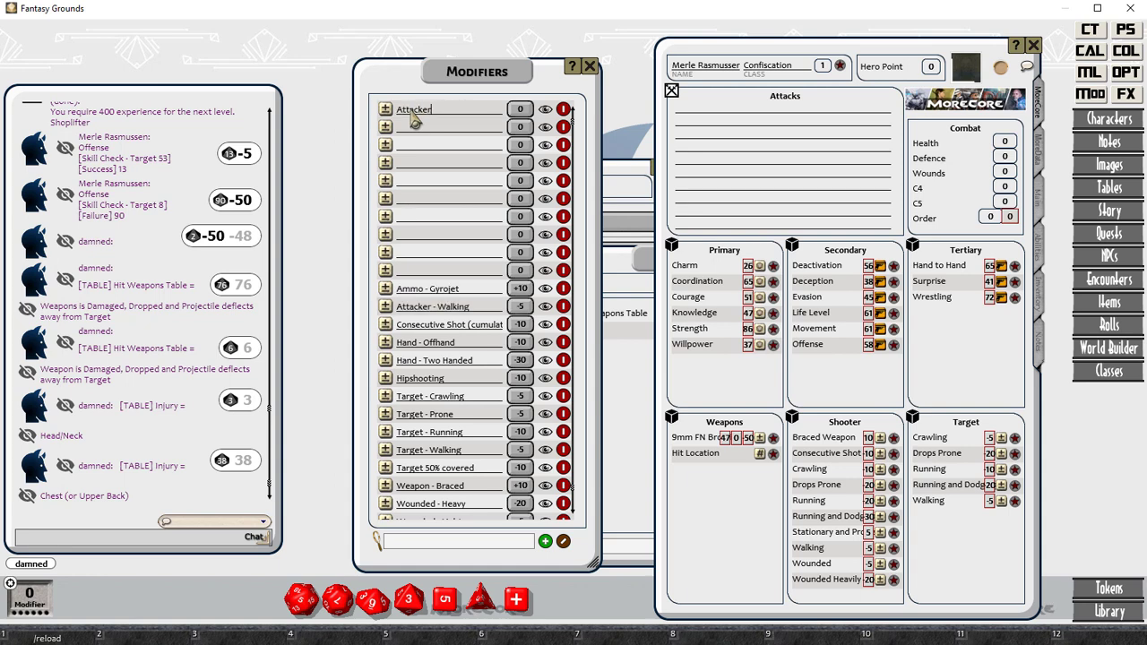
type("Attacker - Running")
key("Return")
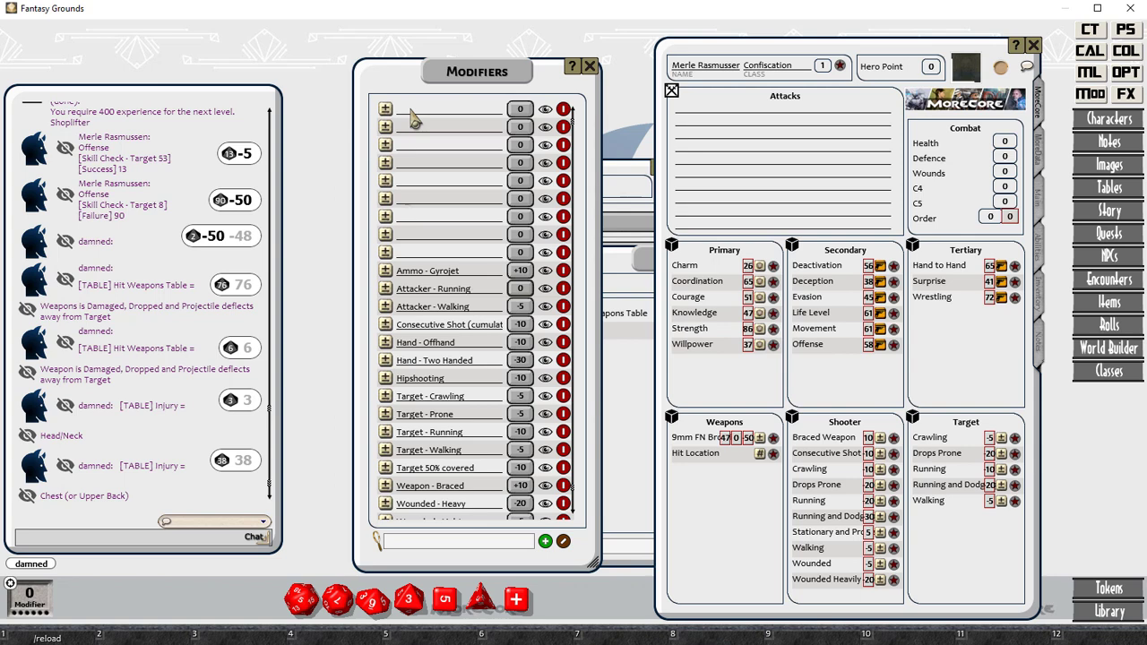
Step: Fill in a modifier named Attacker - Running and Dodge with -30
left_click(411, 114)
type("Attacker - ")
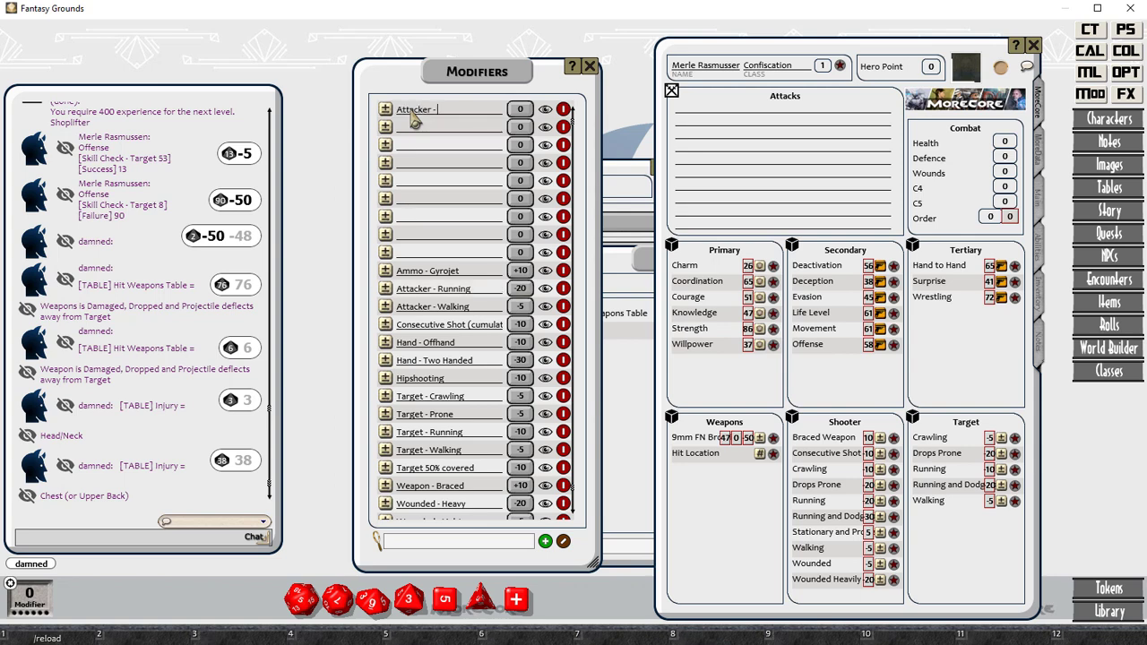
type("Running and Weaving")
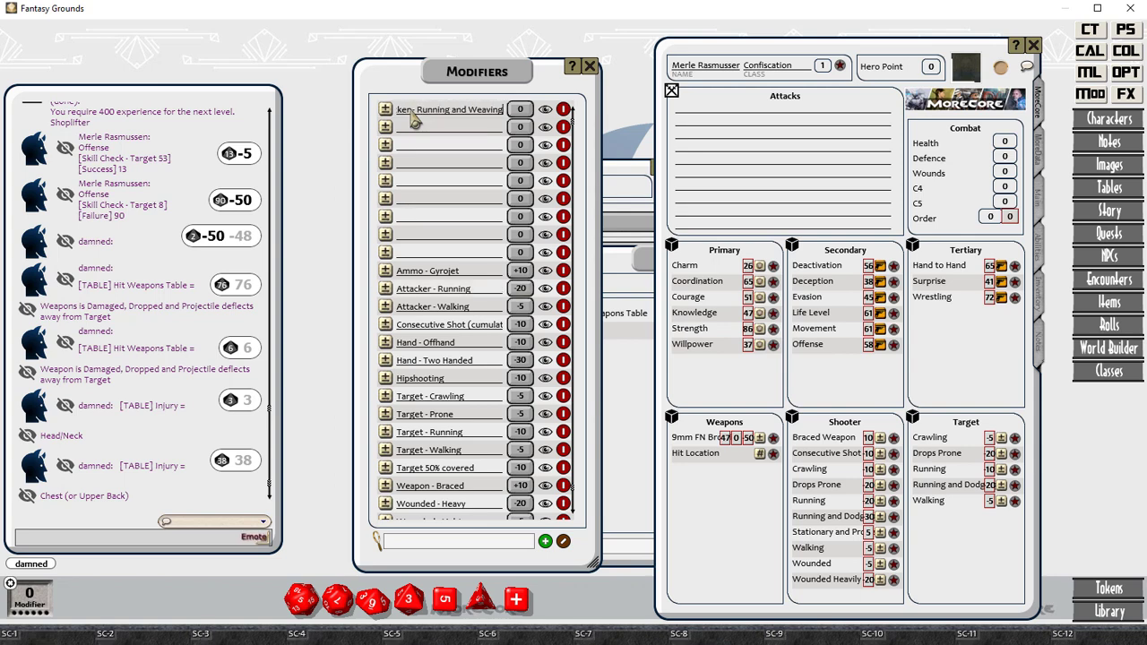
key("ctrl+shift+Left")
type("Dogin")
key("BackSpace")
key("BackSpace")
key("BackSpace")
type("d")
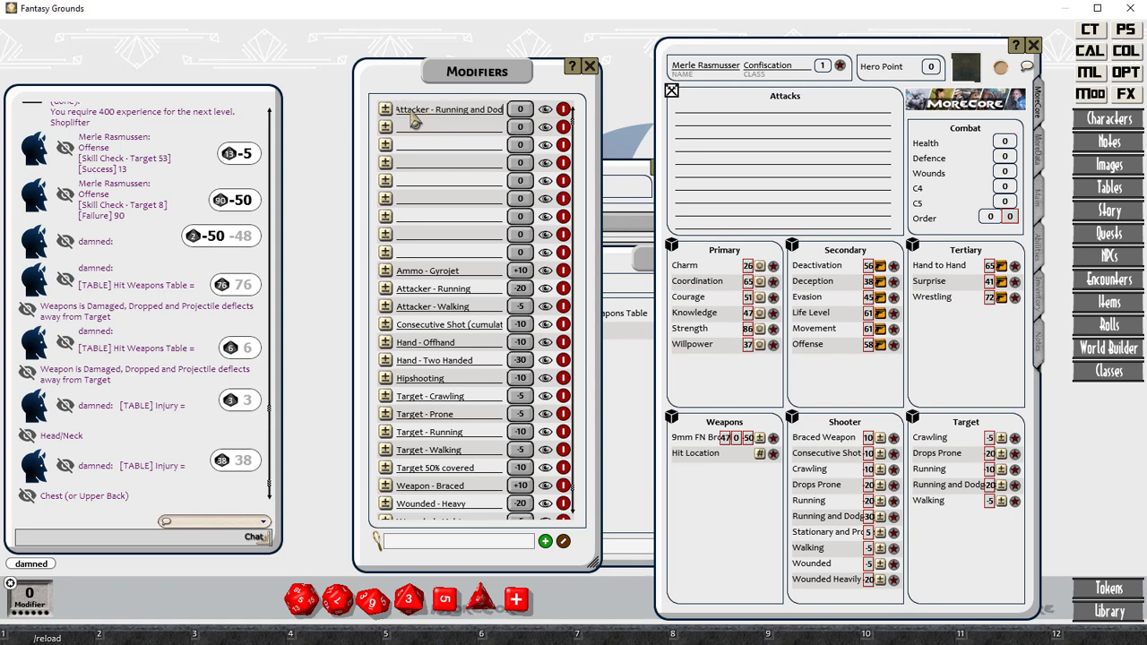
type("ge")
key("Return")
Step: Fill in the modifiers Attacker - Crawling with -10 and Attacker - Prone with +5
left_click(410, 109)
type("Attacker")
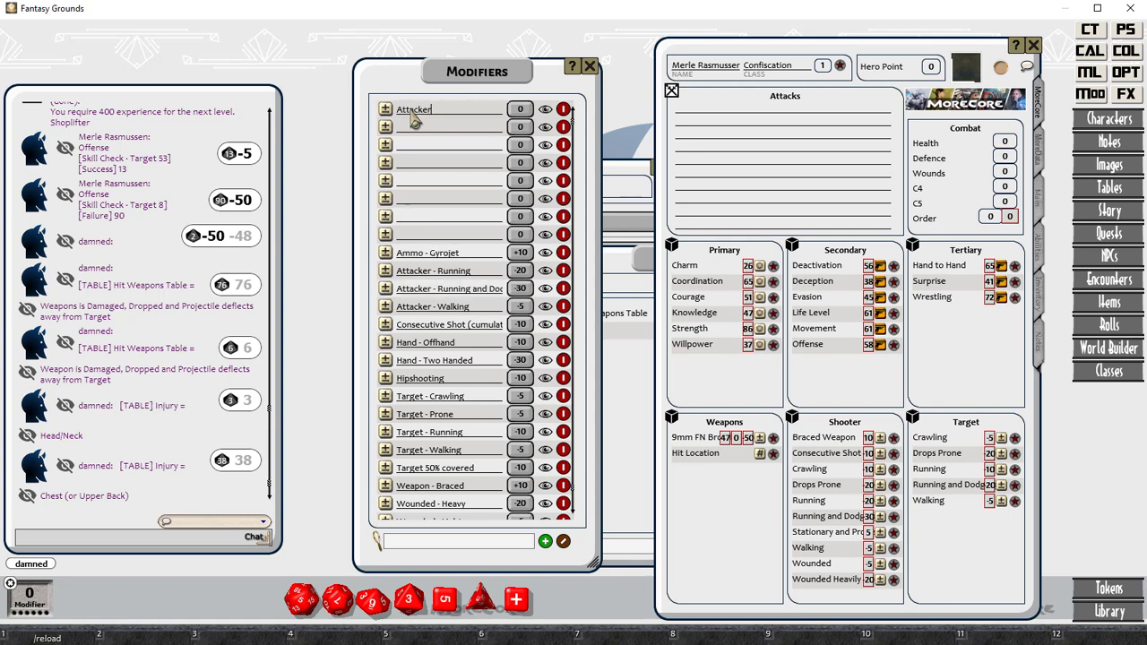
type(" - Crawling")
key("Return")
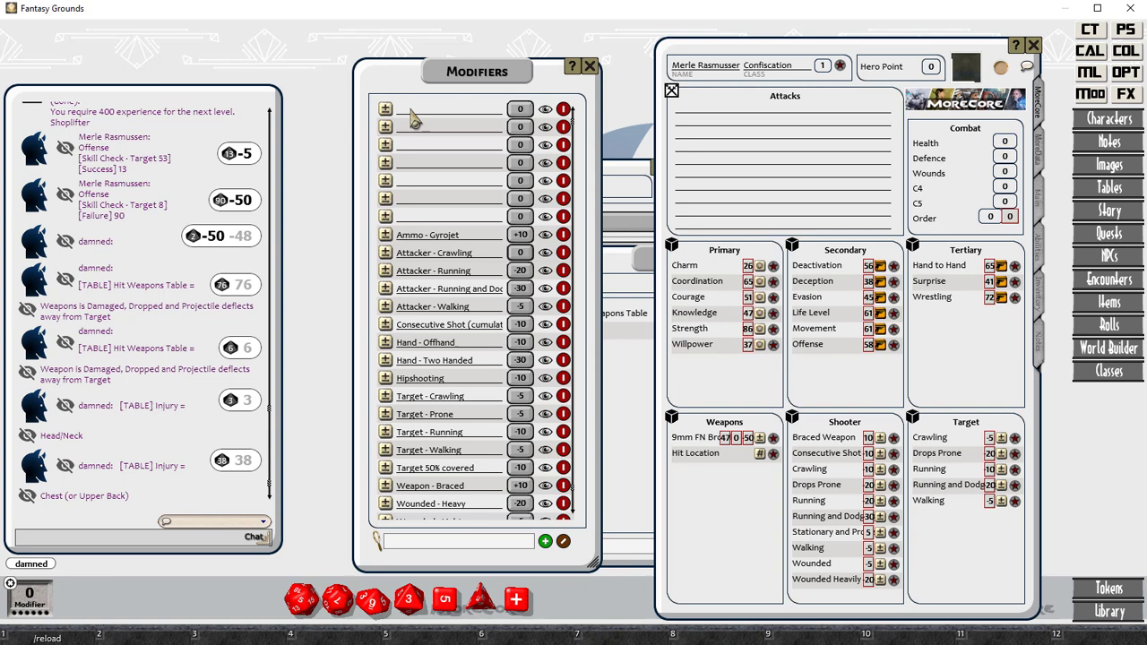
left_click(410, 109)
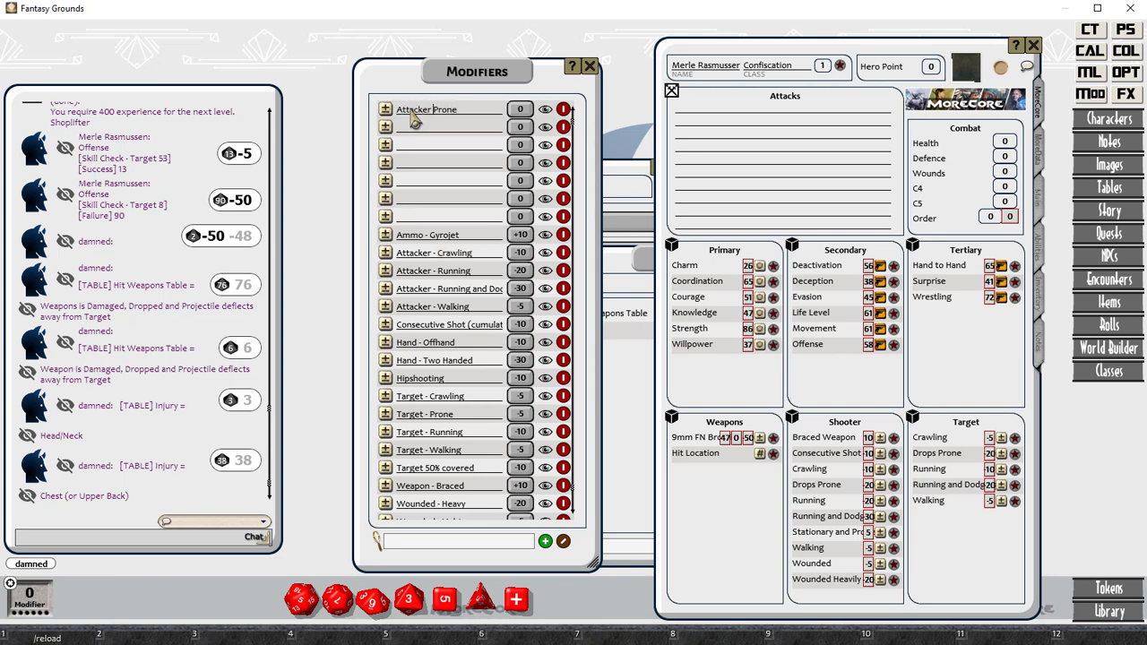
key("Return")
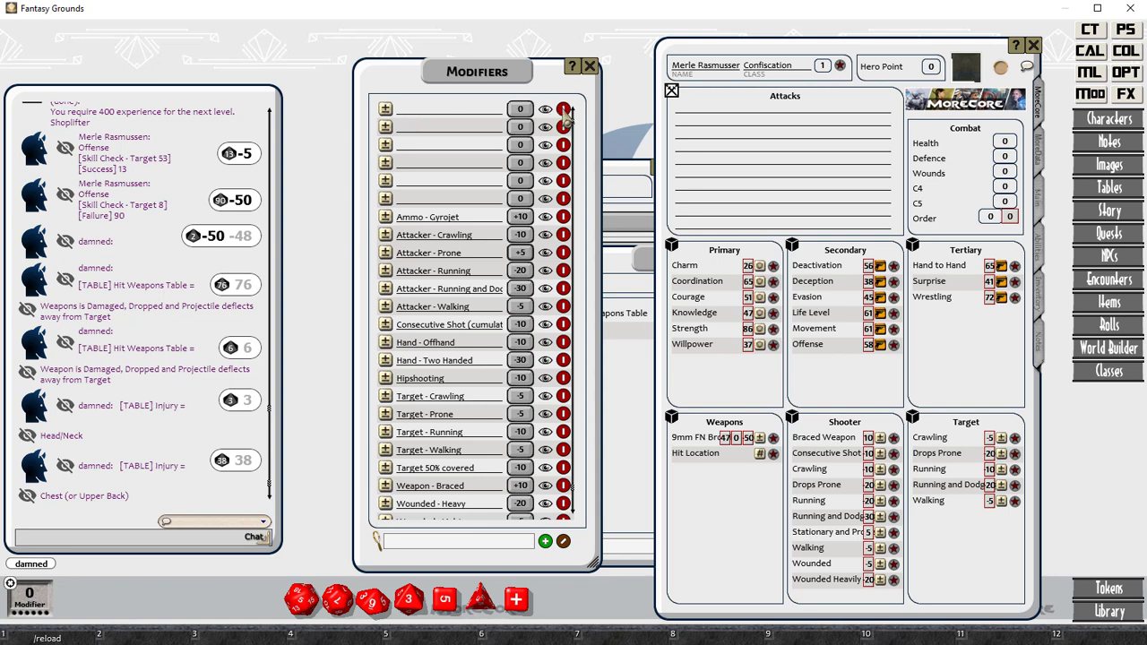
Step: Delete the six leftover blank entries from the modifiers list
left_click(563, 110)
left_click(563, 110)
left_click(563, 110)
left_click(563, 111)
left_click(563, 110)
left_click(564, 113)
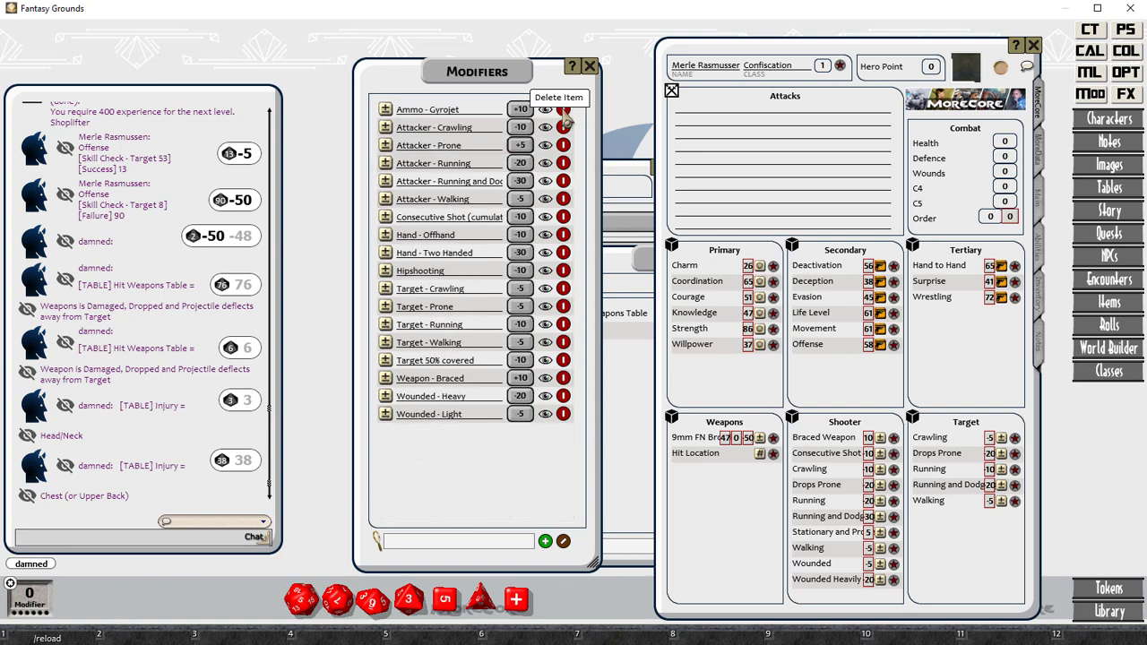
Step: Add a roll named Browning Range to the character's Weapons list and enable its formula
right_click(715, 488)
left_click(726, 517)
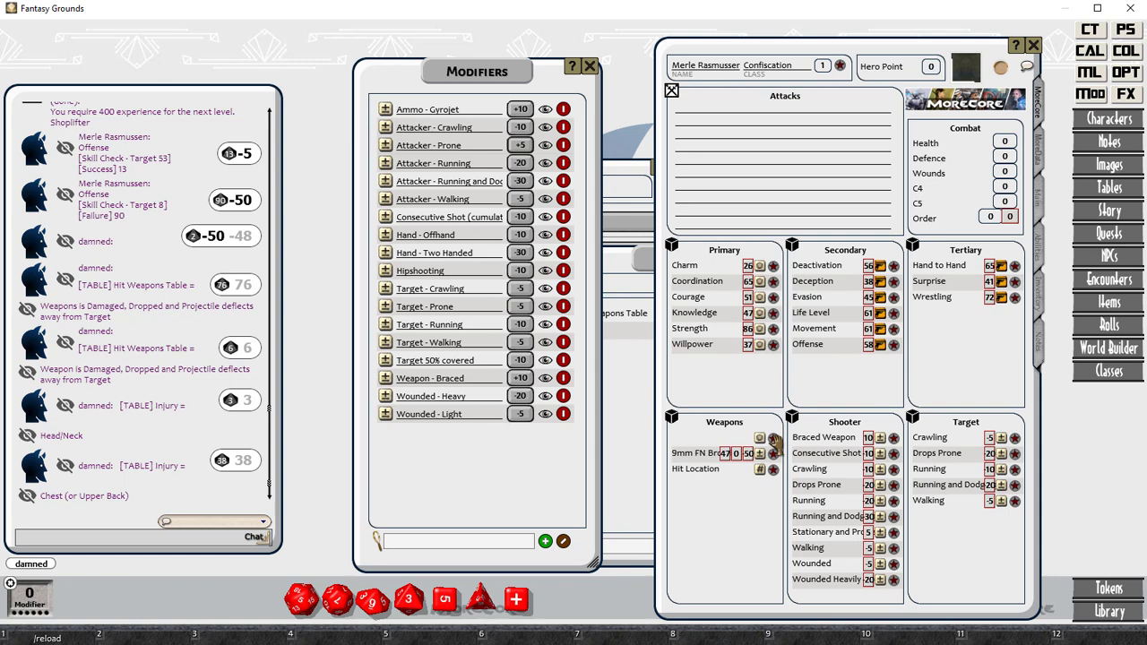
left_click(773, 439)
type("B")
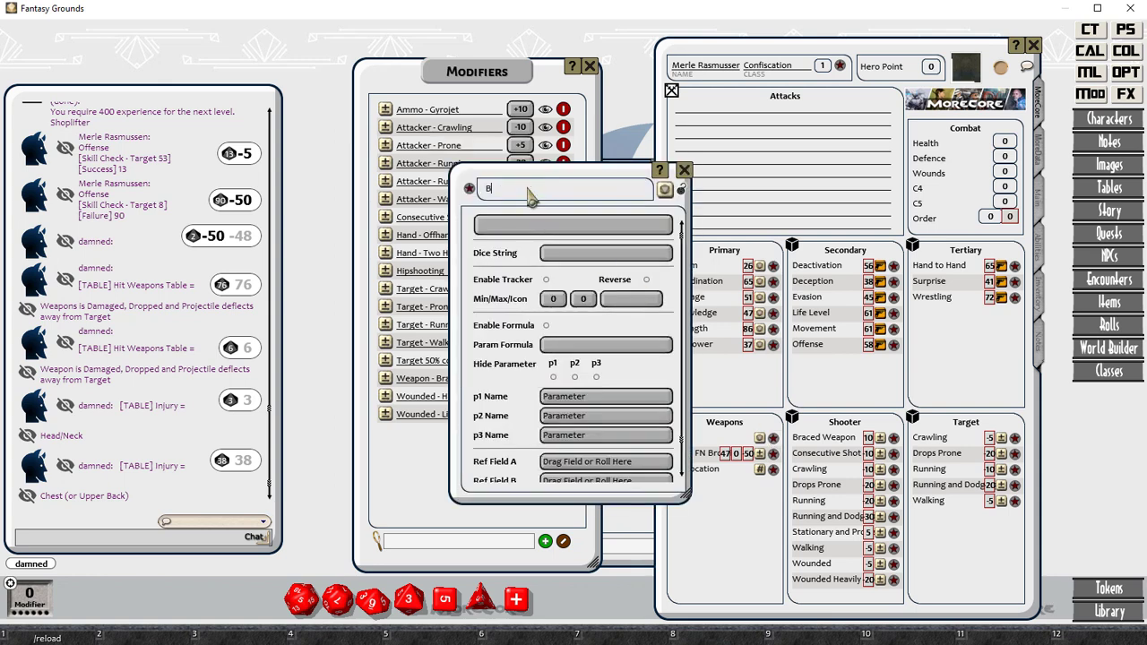
type("rowning Range")
left_click(545, 325)
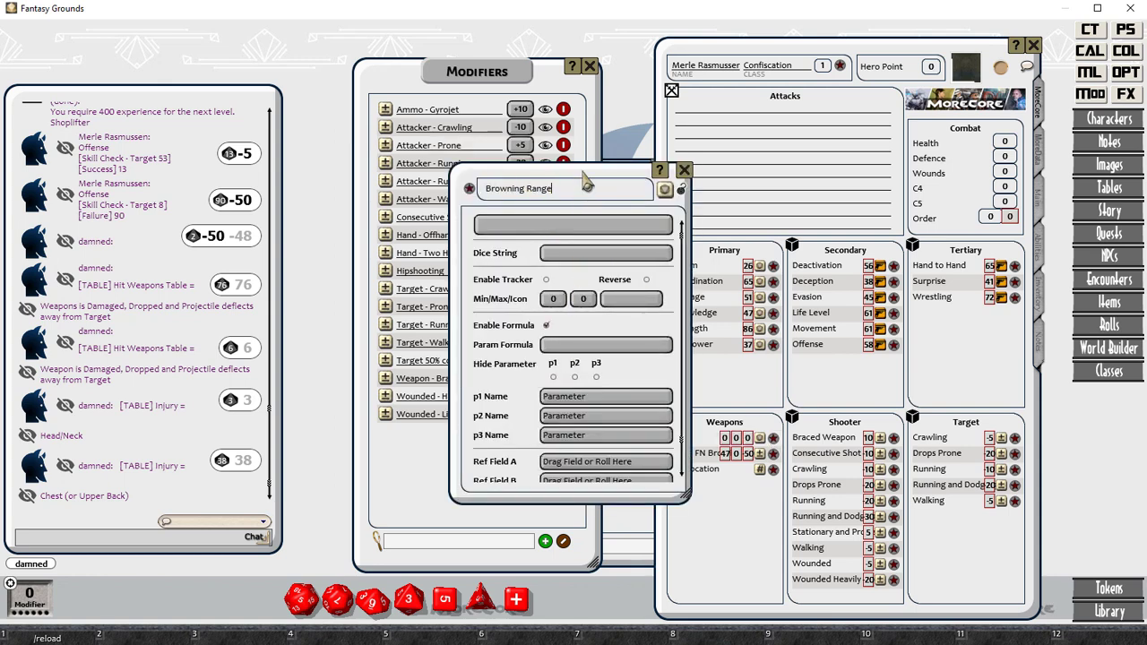
left_click_drag(584, 182, 817, 161)
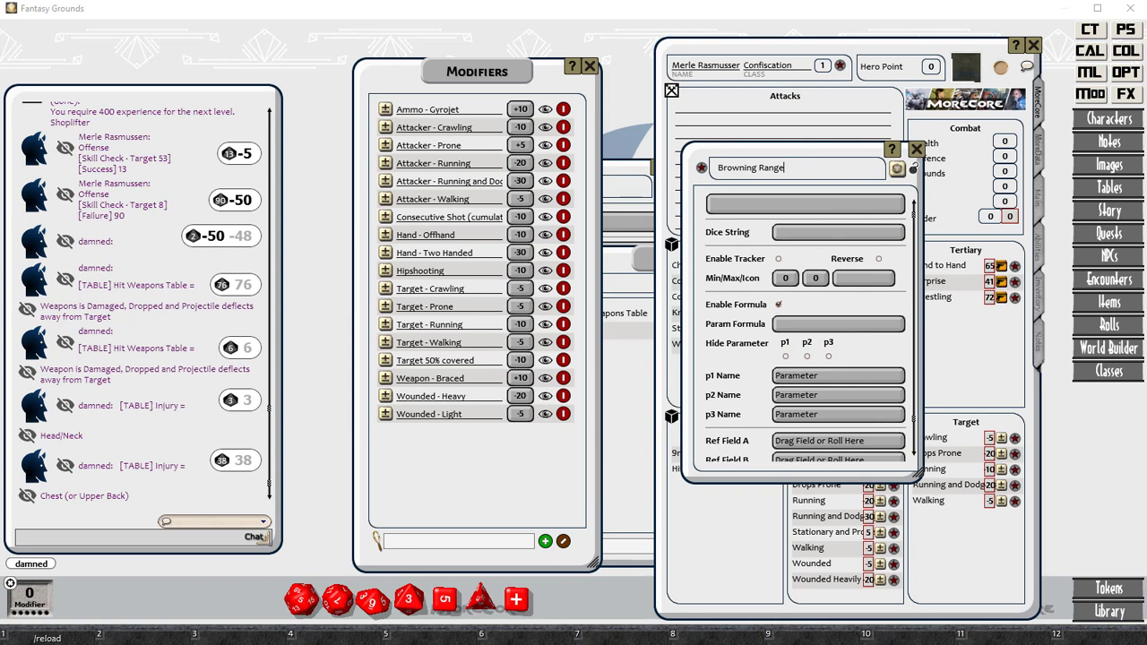
Step: Rename the new roll as Range - 9mm Browning, close its details and set its second parameter to -50
left_click(721, 173)
type("Range ")
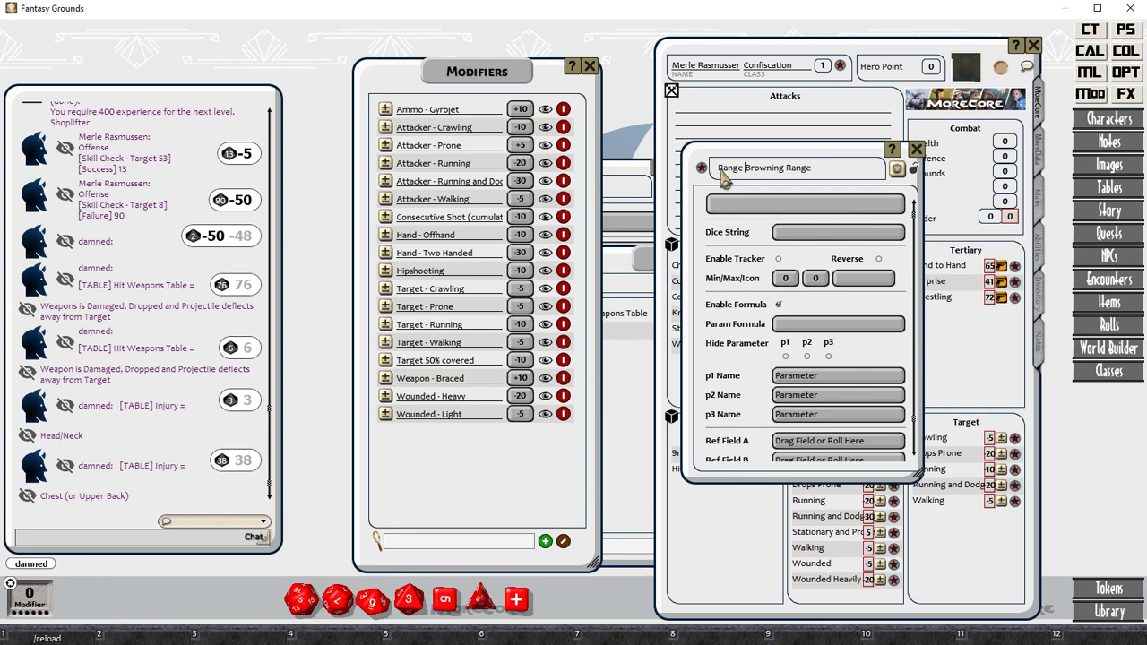
type("- 9mm")
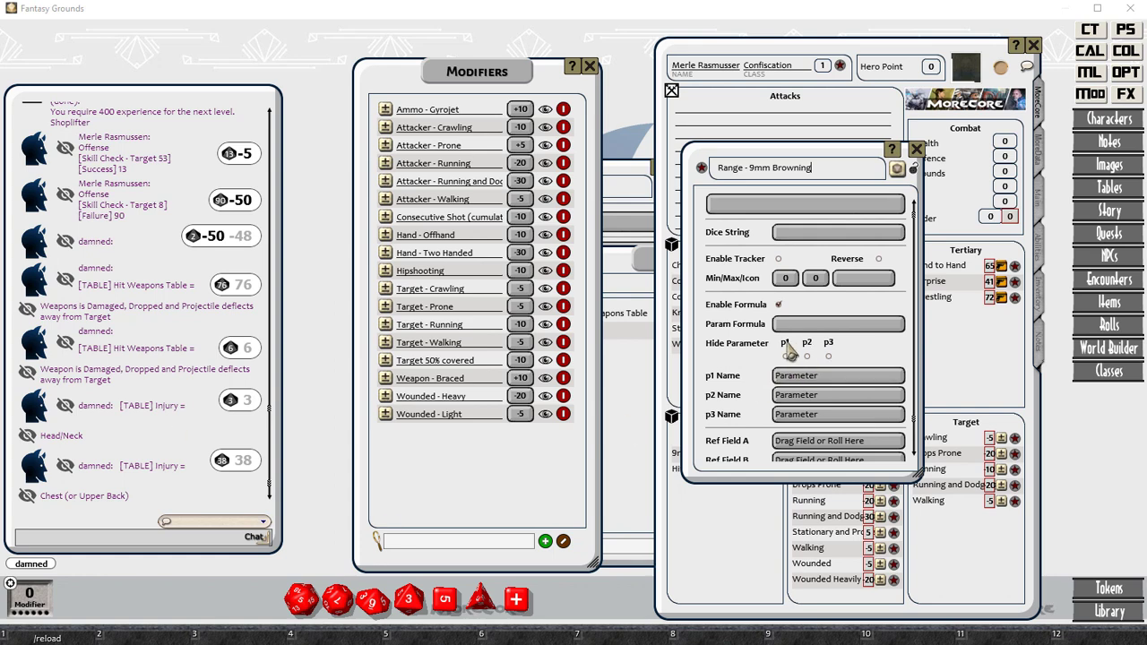
left_click(916, 148)
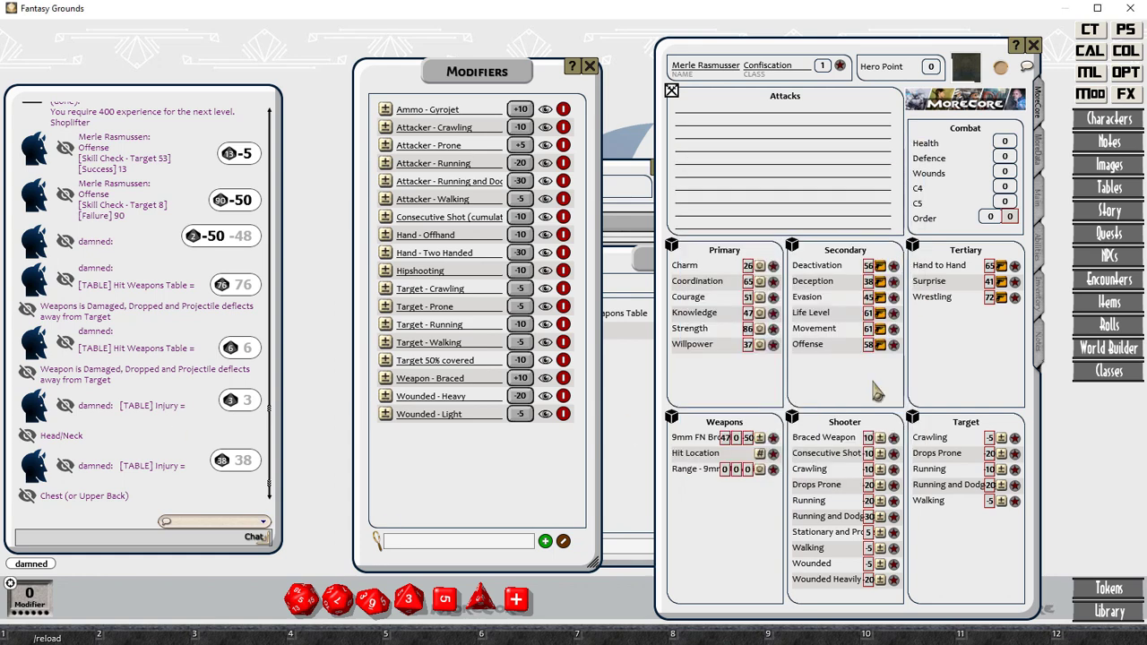
left_click(739, 471)
type("-50")
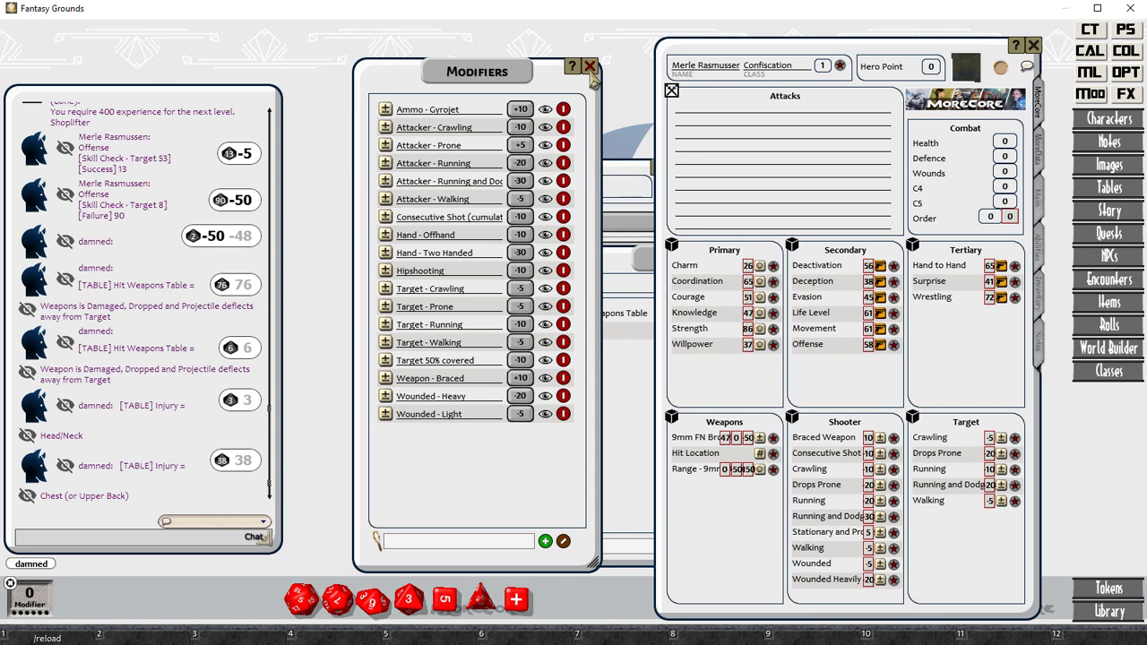
Step: Create a new NPC, enter its name and set its Health to 9
left_click(1121, 259)
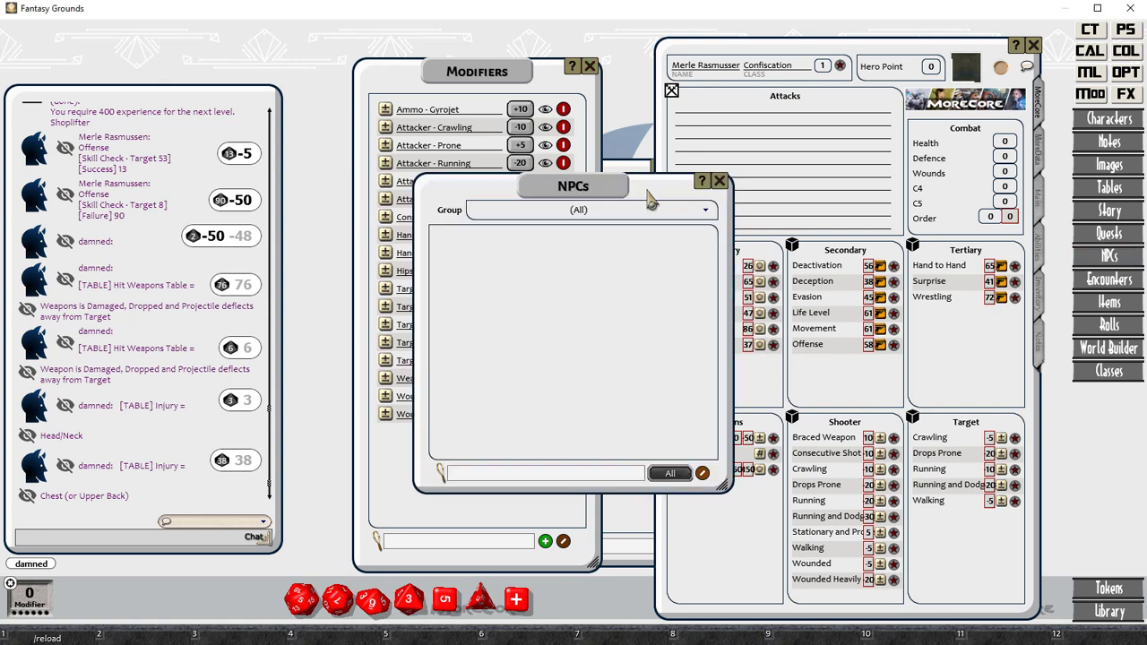
right_click(489, 253)
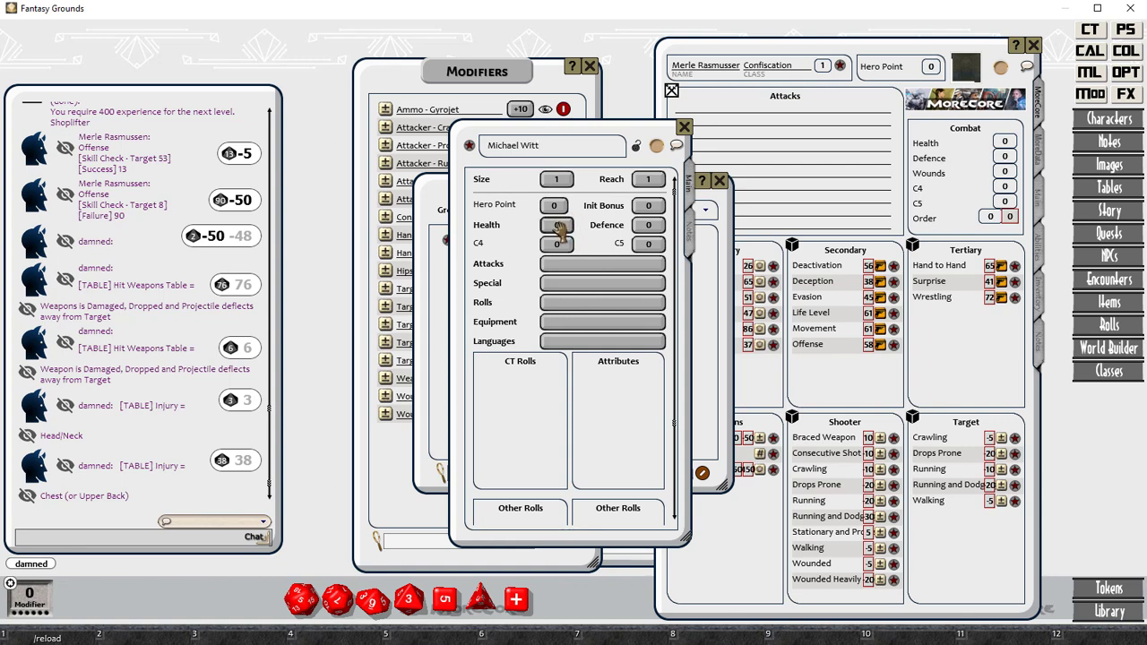
left_click_drag(557, 229, 563, 273)
Step: Copy the Charm, Coordination, Courage, Knowledge, Strength and Willpower rolls from the character's Primary list into the NPC's CT Rolls
right_click(505, 377)
left_click_drag(773, 269, 516, 421)
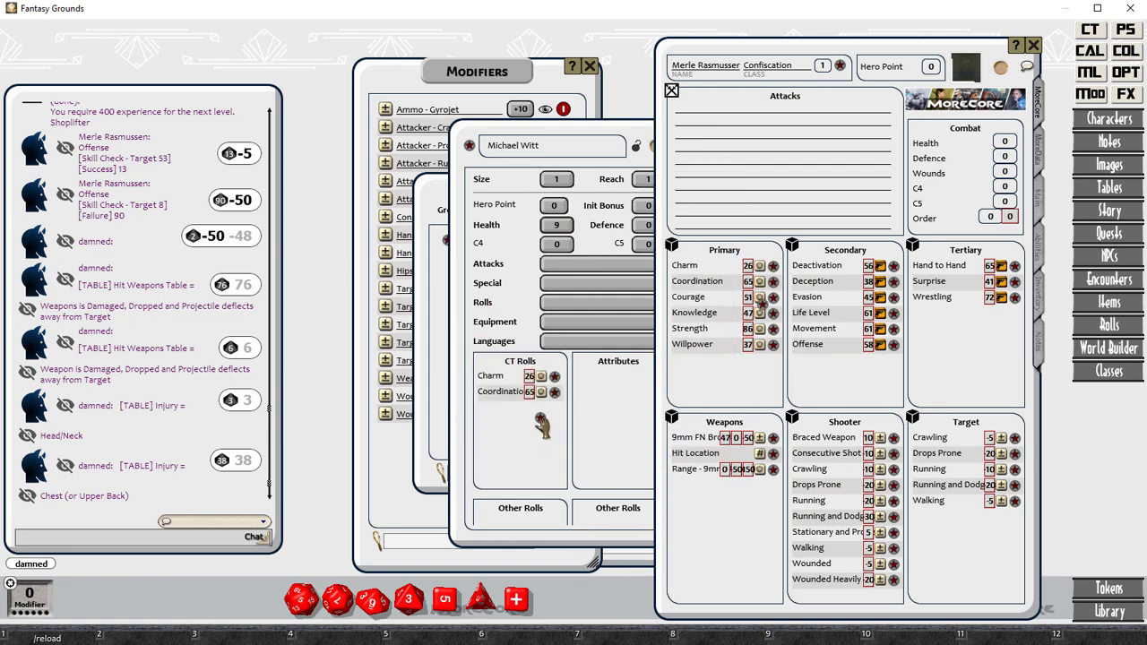
left_click_drag(772, 297, 515, 423)
left_click_drag(773, 328, 554, 458)
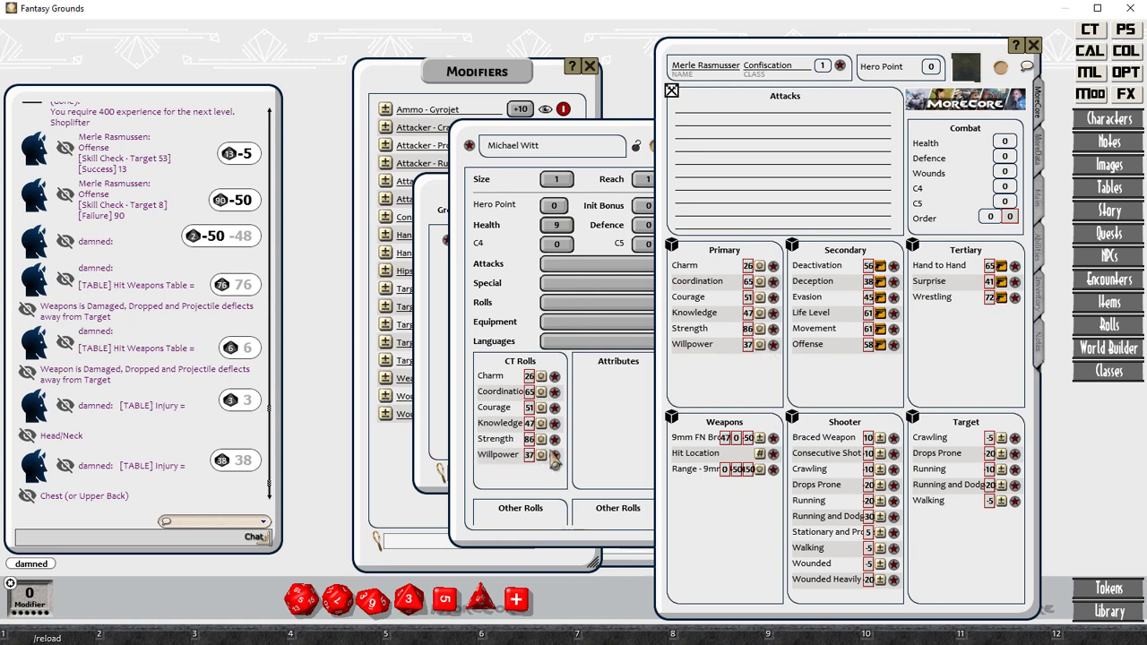
Step: Copy the Deception, Offense and Evasion rolls from the character's Secondary list into the NPC's Attributes
left_click_drag(881, 283, 636, 391)
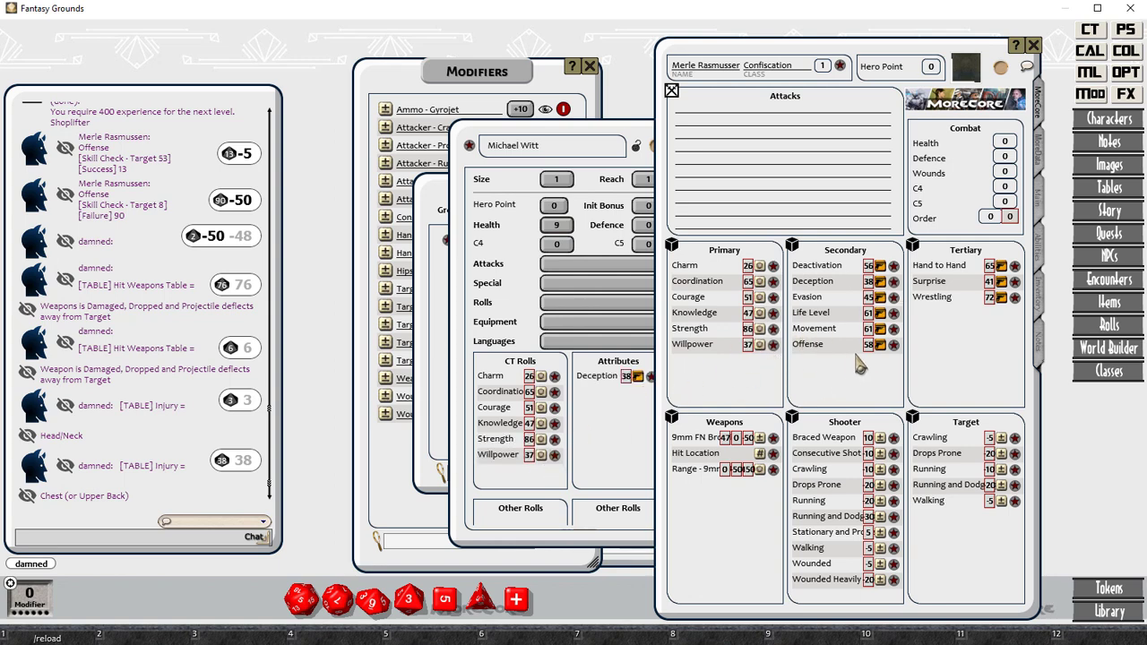
left_click_drag(888, 345, 627, 400)
left_click_drag(887, 298, 614, 427)
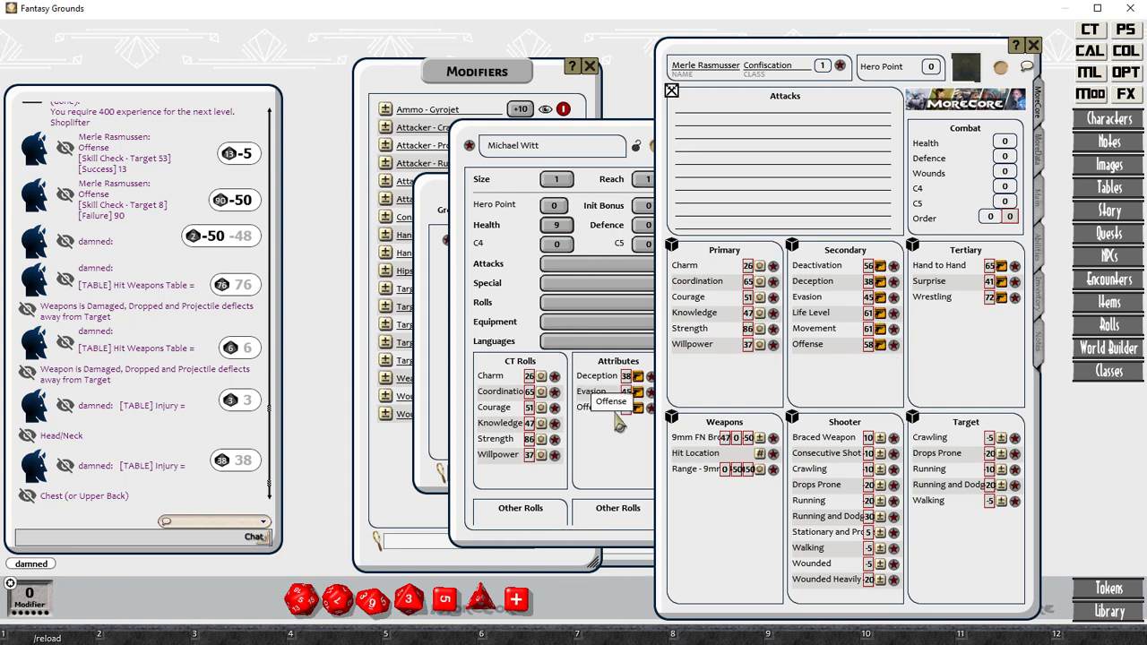
Step: Set the NPC's Charm to 80, Coordination to 30, Courage to 25, Knowledge to 15, and Strength and Willpower to 45
left_click(613, 143)
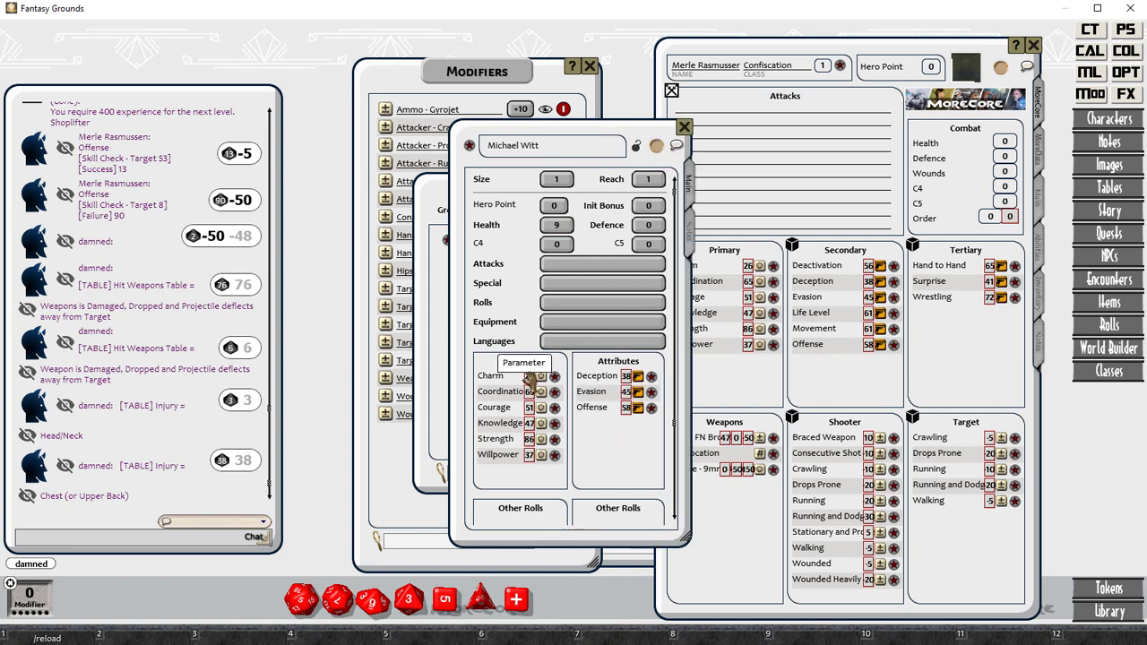
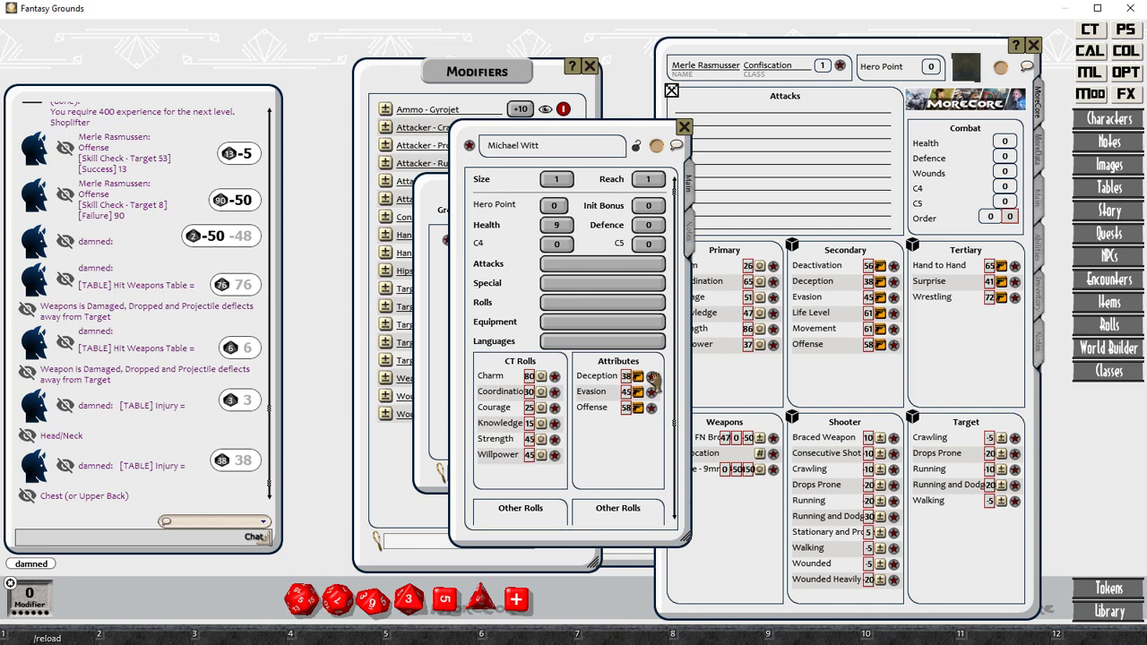
Step: Examine the formula and reference fields of the NPC's copied Deception roll
left_click(638, 376)
left_click_drag(609, 184, 746, 176)
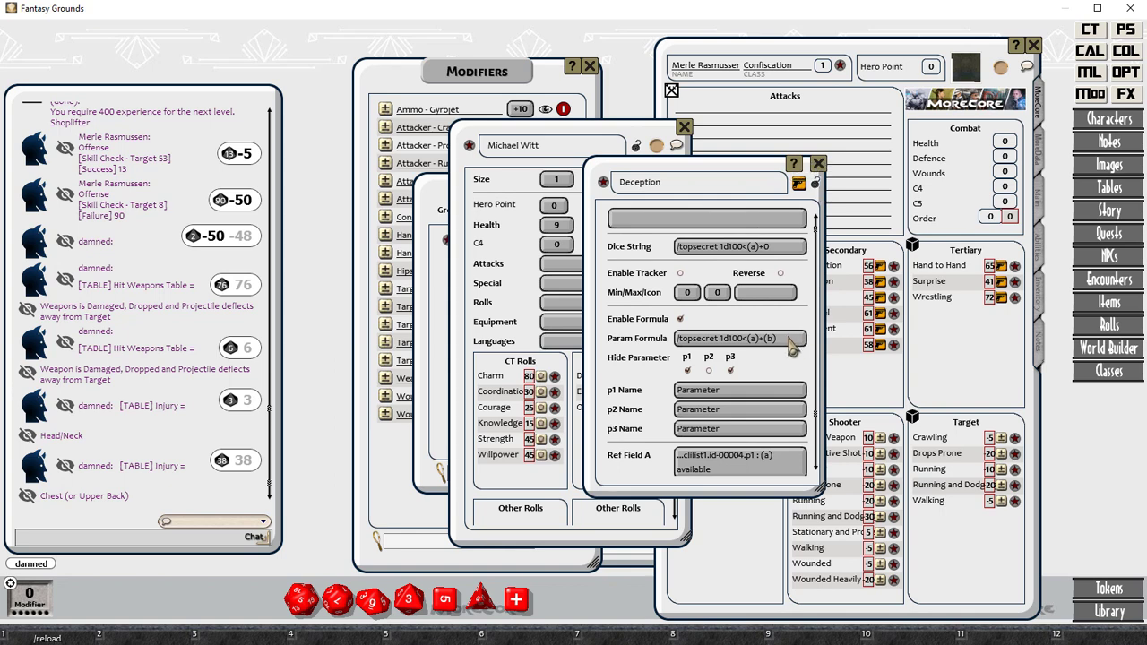
scroll(792, 351, "down", 2)
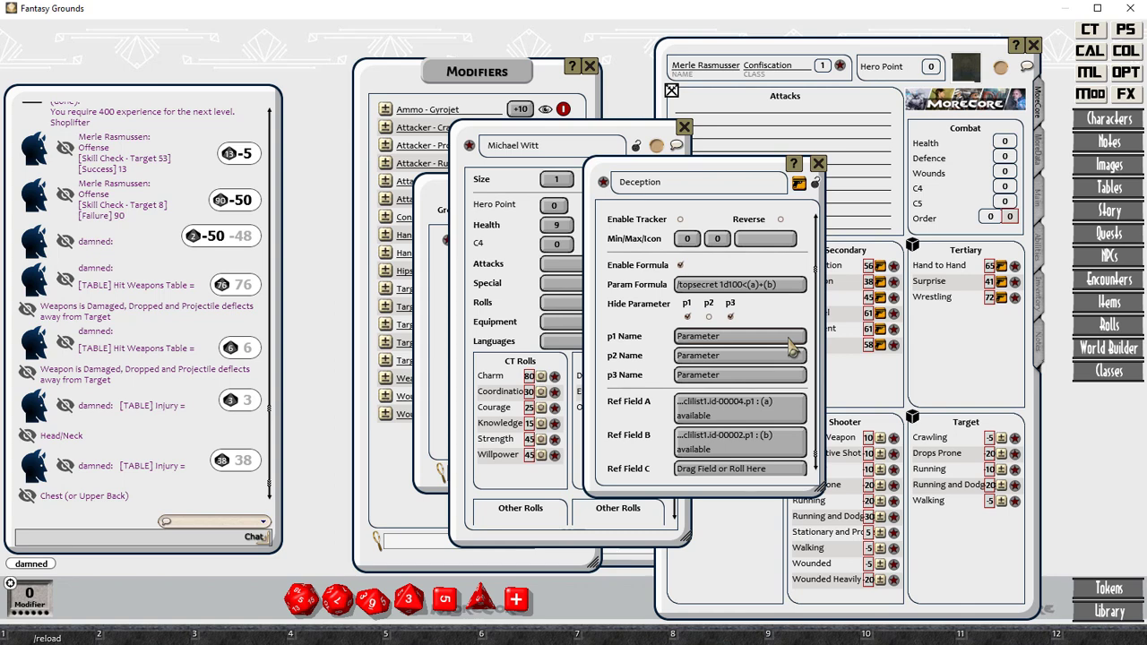
left_click_drag(753, 173, 858, 168)
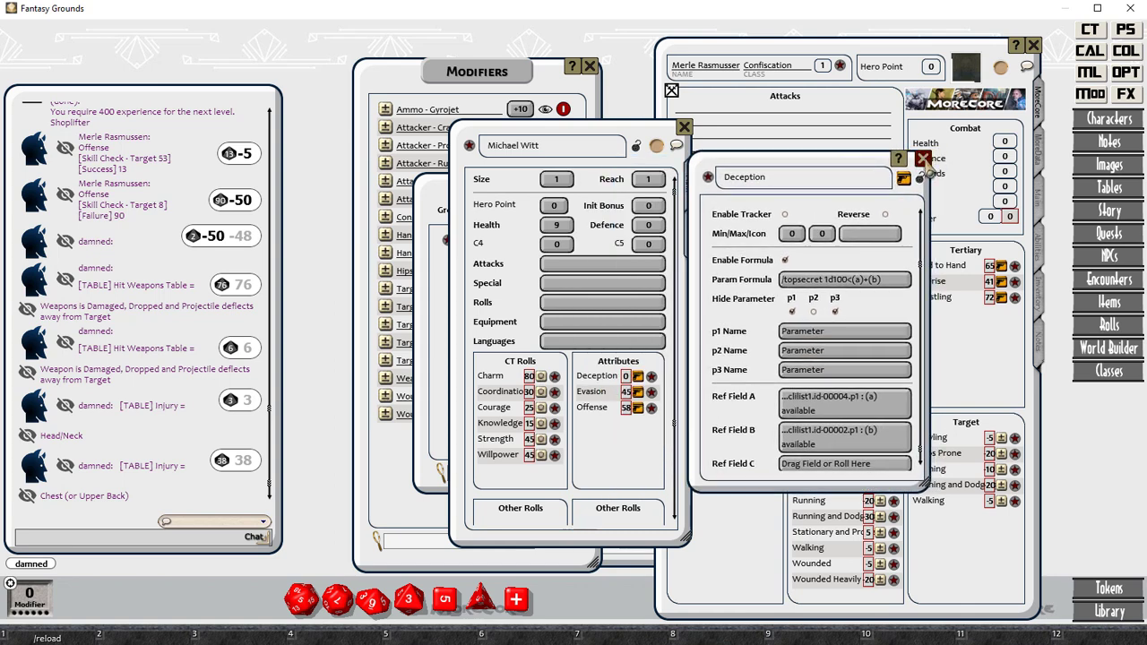
left_click(923, 160)
Step: Delete the copied Deception, Evasion and Offense rolls from the NPC's Attributes
right_click(593, 376)
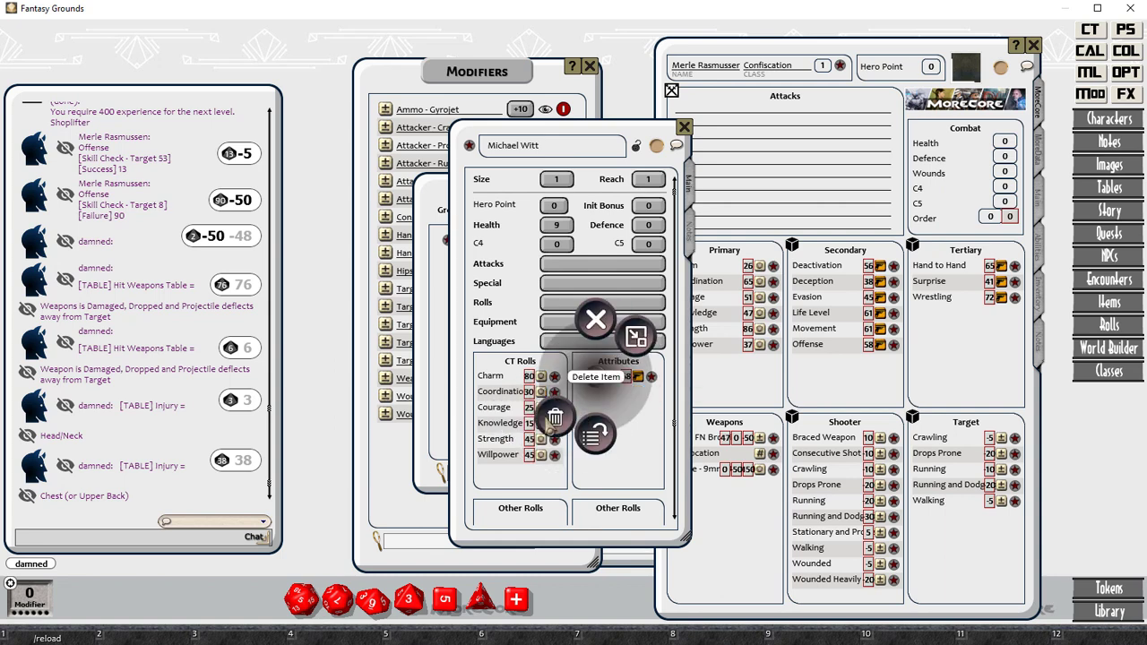
left_click(546, 420)
Step: Copy the NPC's Charm roll into its Attributes three times and open the first copy's details
left_click_drag(553, 376, 649, 377)
left_click_drag(651, 377, 652, 408)
left_click_drag(652, 392, 652, 413)
left_click(652, 382)
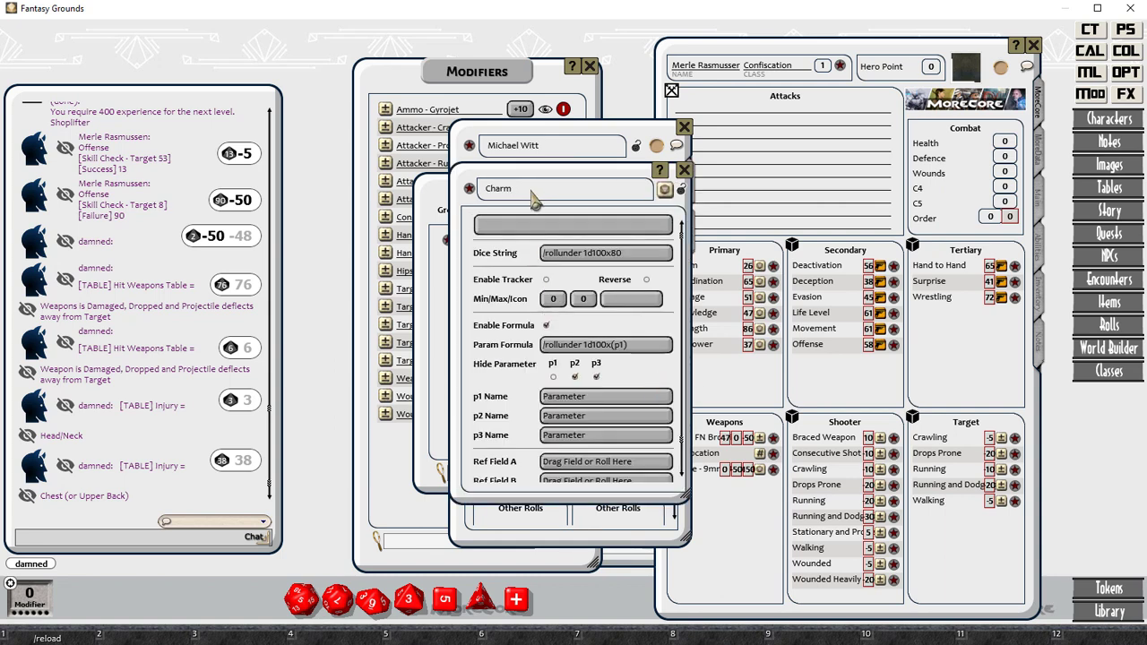
Step: Rename the NPC's three copied Charm rolls as Offense, Deception and Evasion, with values 28, 53 and 55
left_click_drag(531, 192, 470, 191)
type("Offense")
left_click(684, 170)
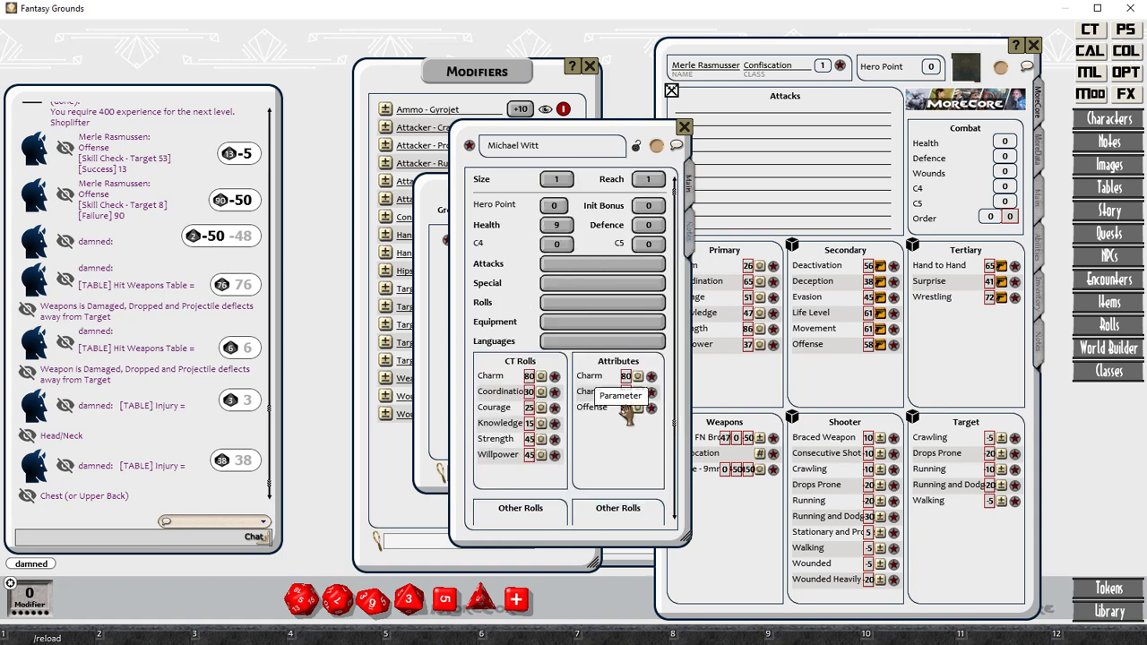
left_click(637, 392)
left_click_drag(532, 192, 464, 199)
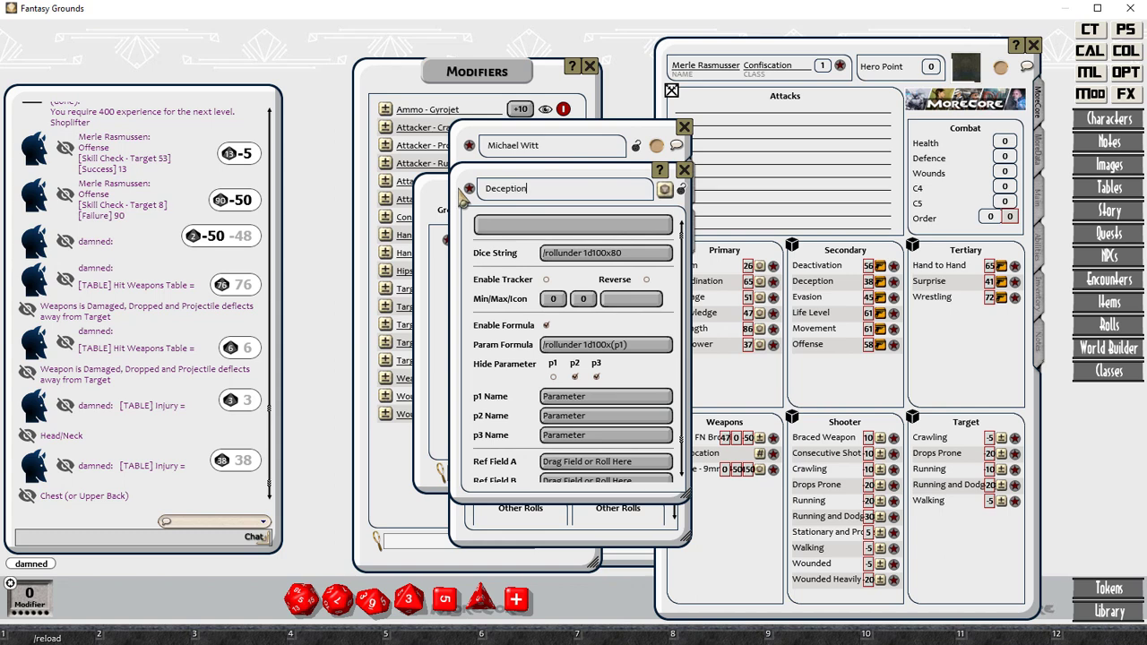
type("Deception")
key("ctrl")
left_click(685, 171)
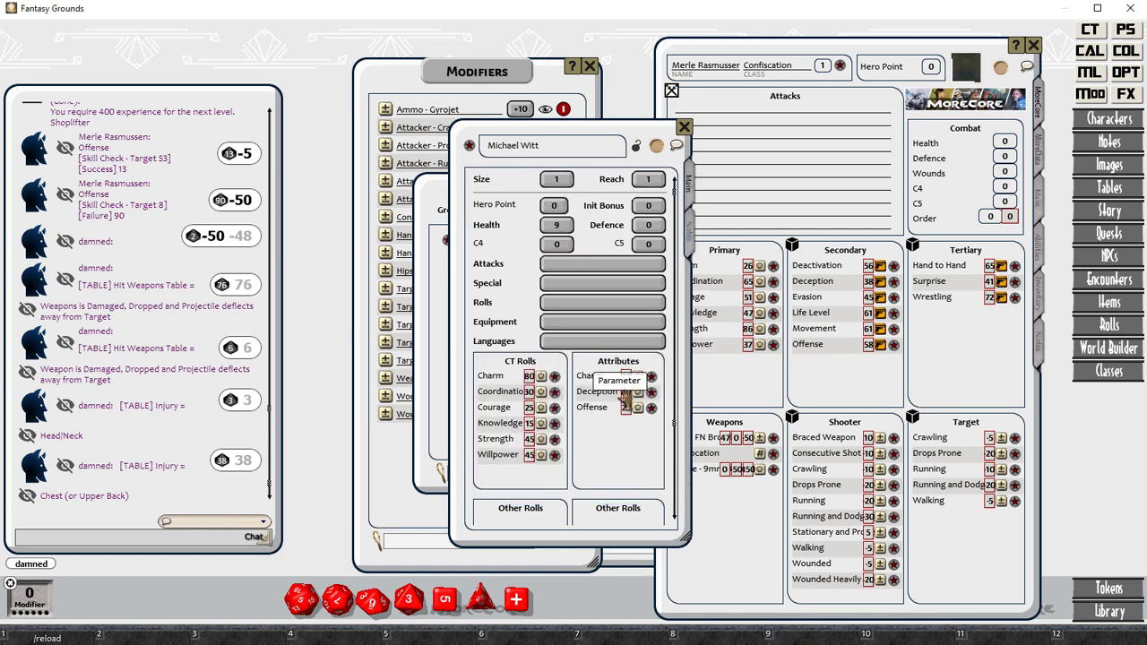
left_click(658, 378)
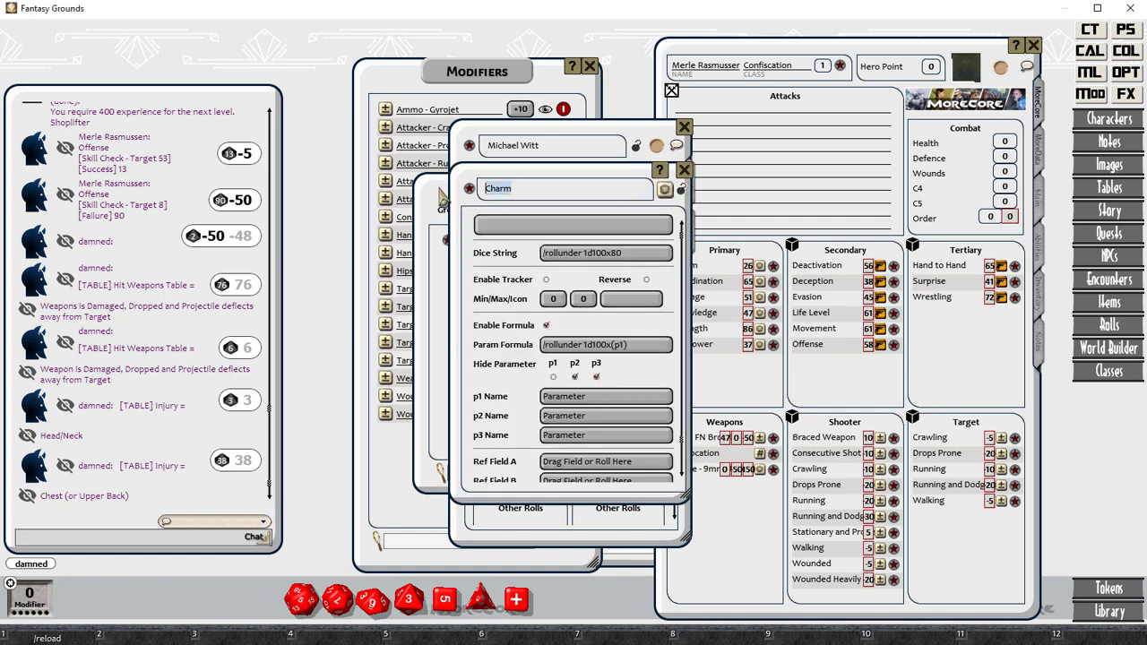
left_click(685, 170)
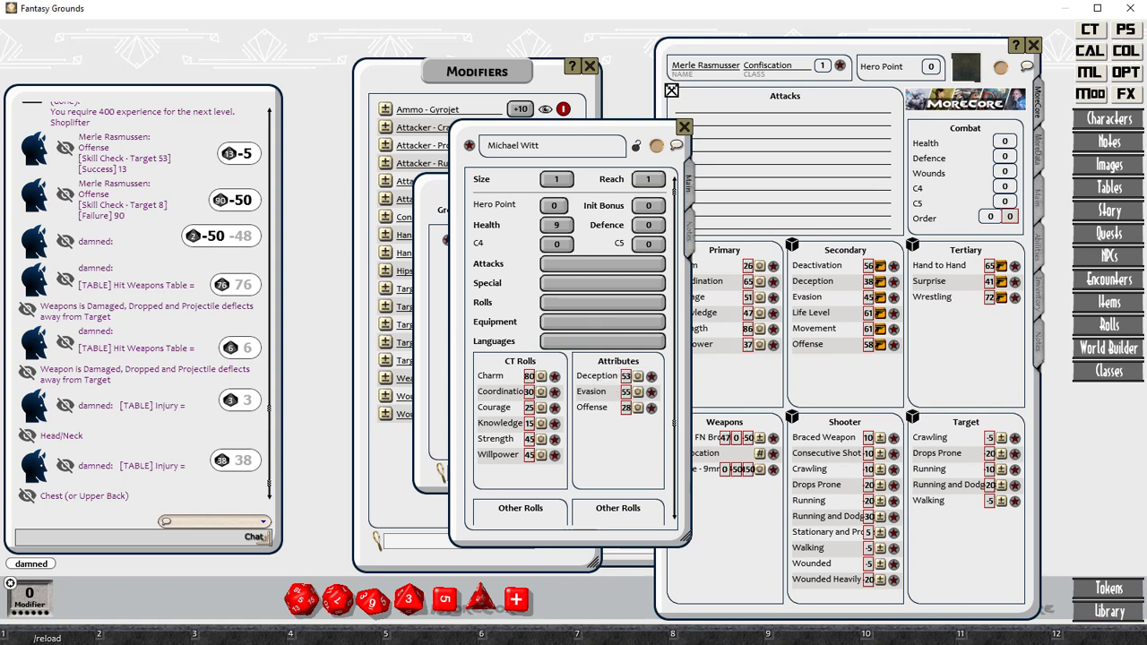
Step: Copy the character's 9mm FN Browing, Hit Location and Range - 9mm Browning weapon rolls into the NPC's Attributes
left_click(743, 543)
left_click_drag(773, 439, 627, 448)
left_click_drag(772, 459, 626, 473)
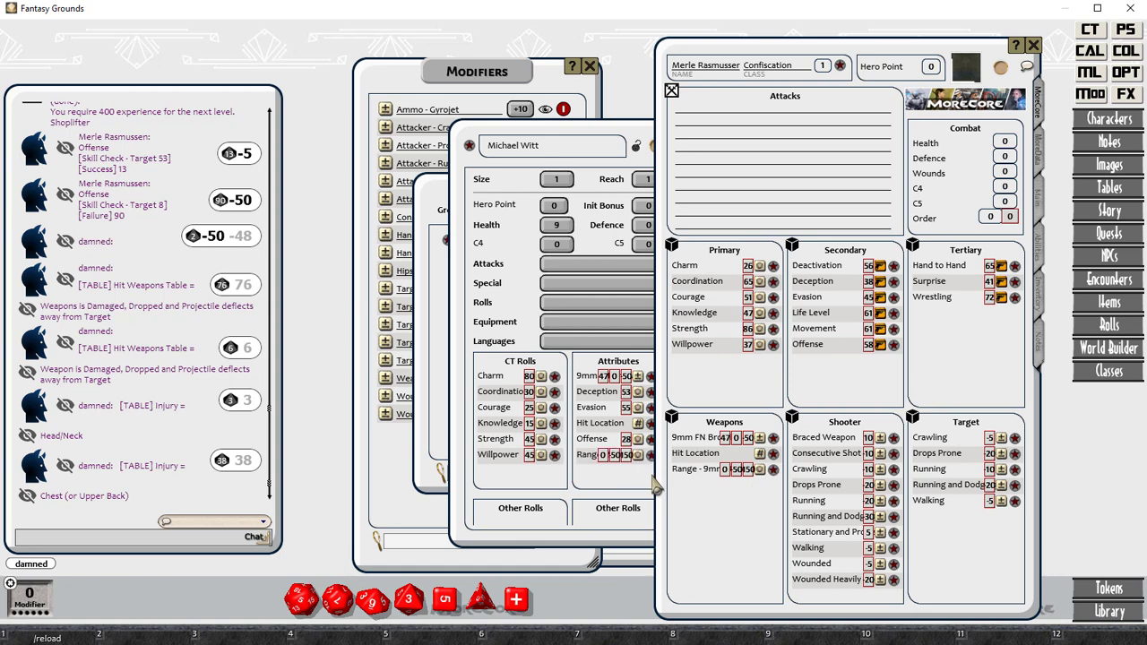
Step: Add the NPC to the combat tracker and expand the rolls in its entry
left_click(1089, 30)
left_click_drag(616, 136, 924, 142)
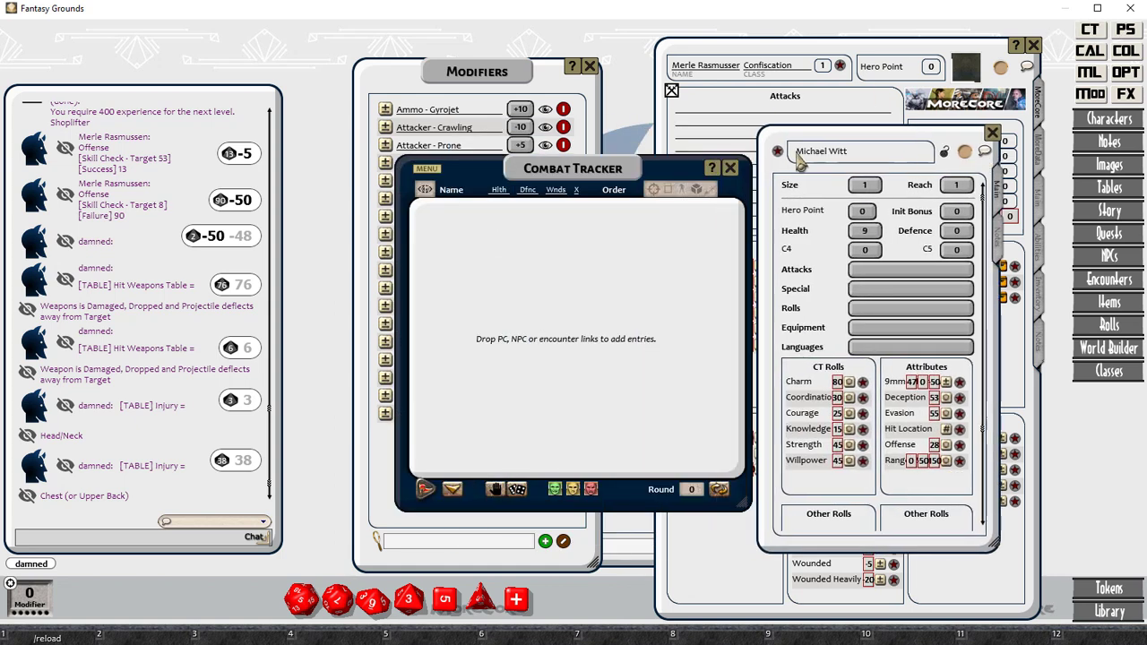
left_click_drag(651, 248, 652, 248)
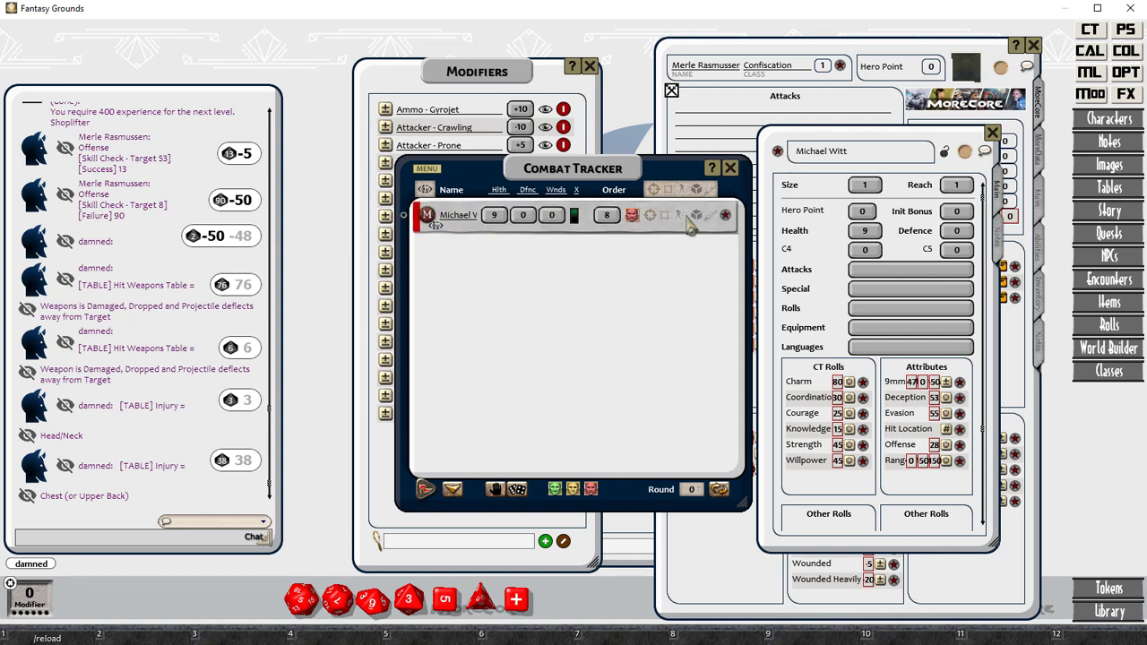
left_click(697, 216)
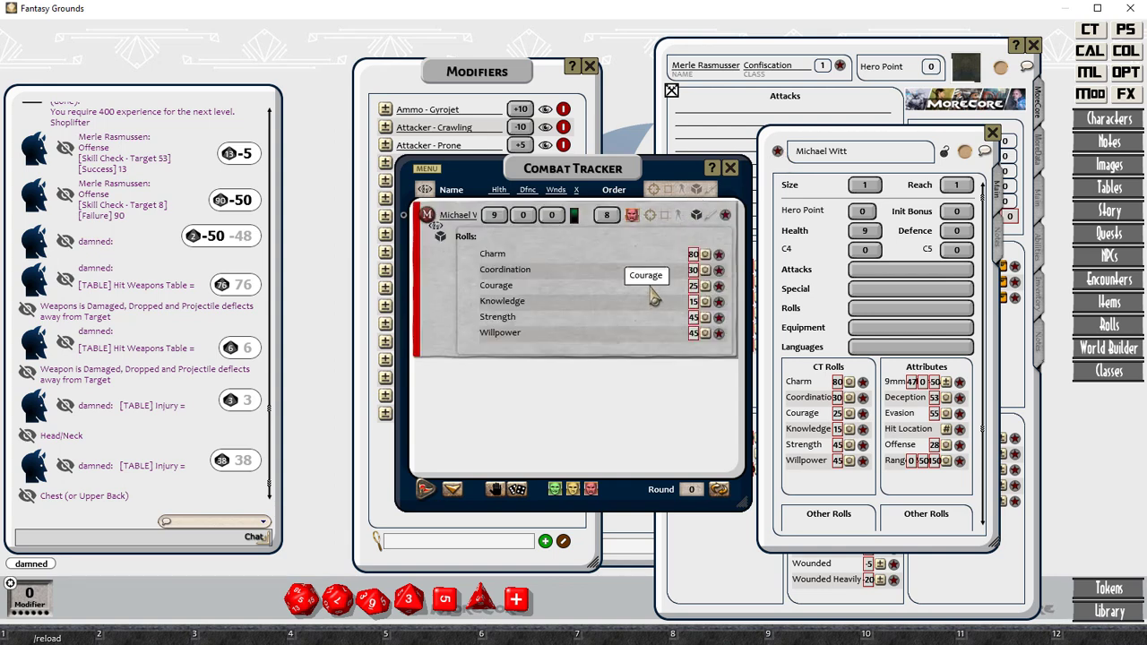
Step: Delete the NPC's entry from the combat tracker and close the tracker
right_click(442, 291)
left_click(443, 229)
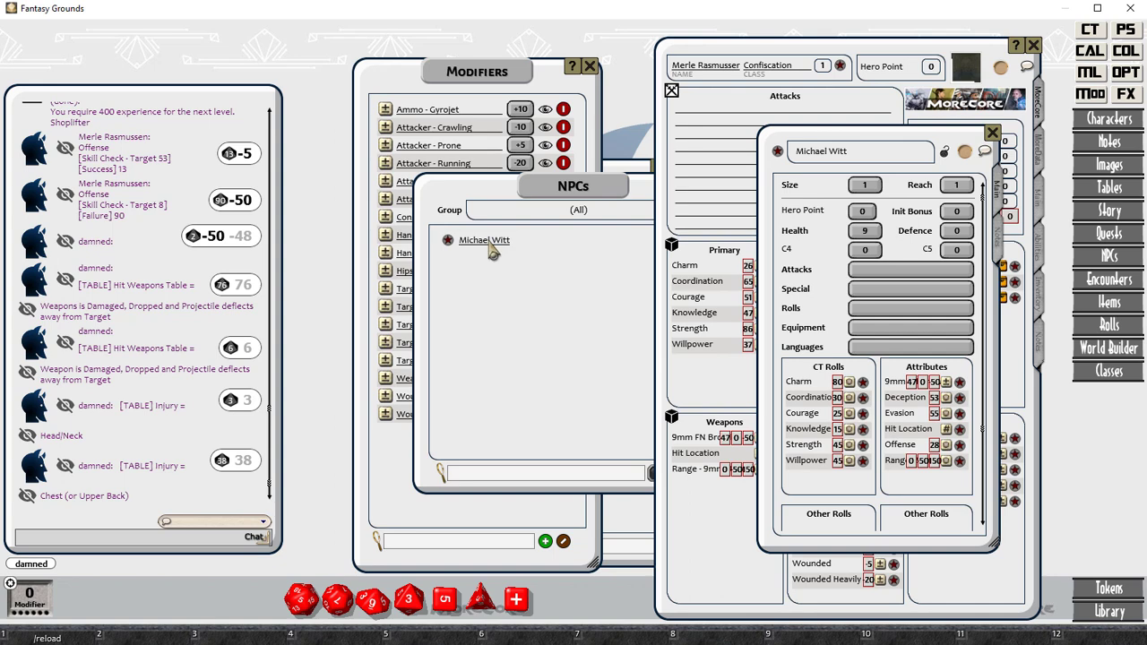
left_click(1087, 29)
right_click(438, 258)
left_click(394, 300)
left_click(345, 295)
left_click(739, 170)
Step: Copy the NPC's Deception, Evasion and Offense rolls into its CT Rolls, along with Hit Location renamed as a.Hit Location
left_click_drag(963, 398, 827, 438)
left_click_drag(964, 445, 832, 457)
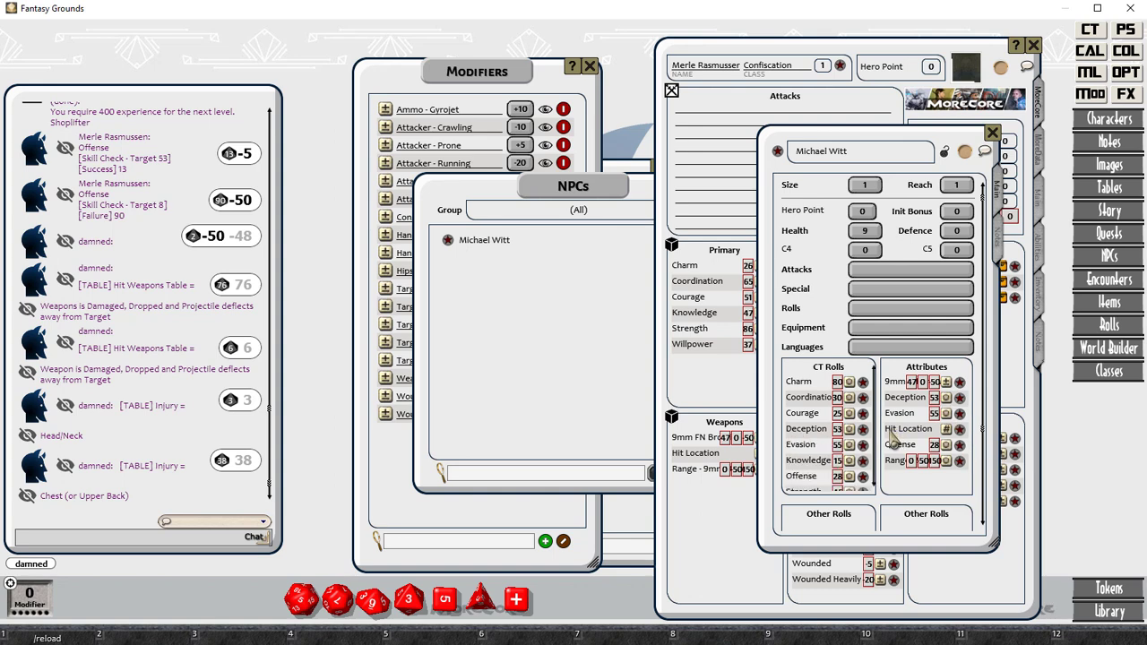
left_click(960, 431)
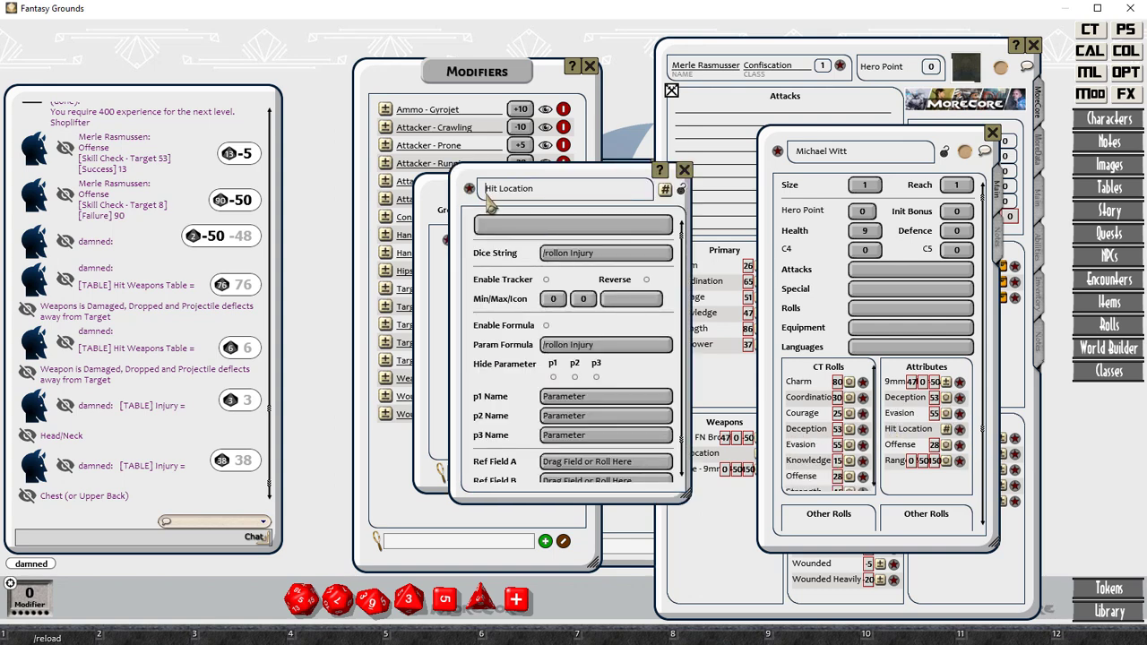
type("a.")
left_click(684, 170)
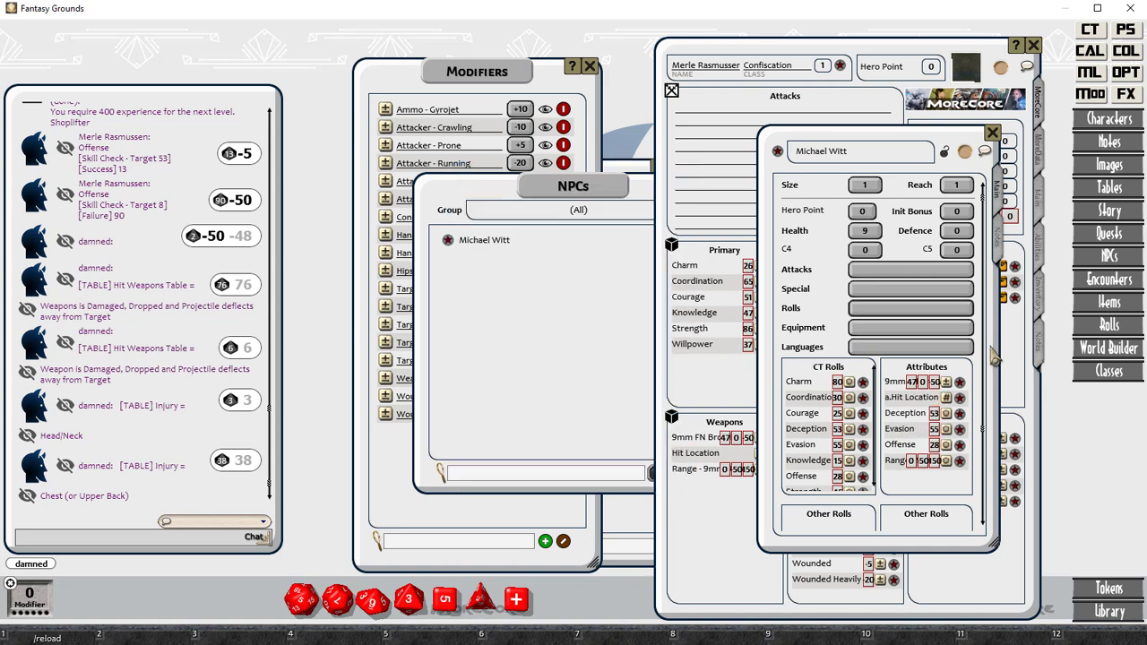
left_click_drag(959, 398, 815, 401)
Step: Prefix the NPC's 9mm FN Browing and Range - 9mm Browning rolls with "a." and copy both into its CT Rolls
left_click(960, 382)
left_click(487, 190)
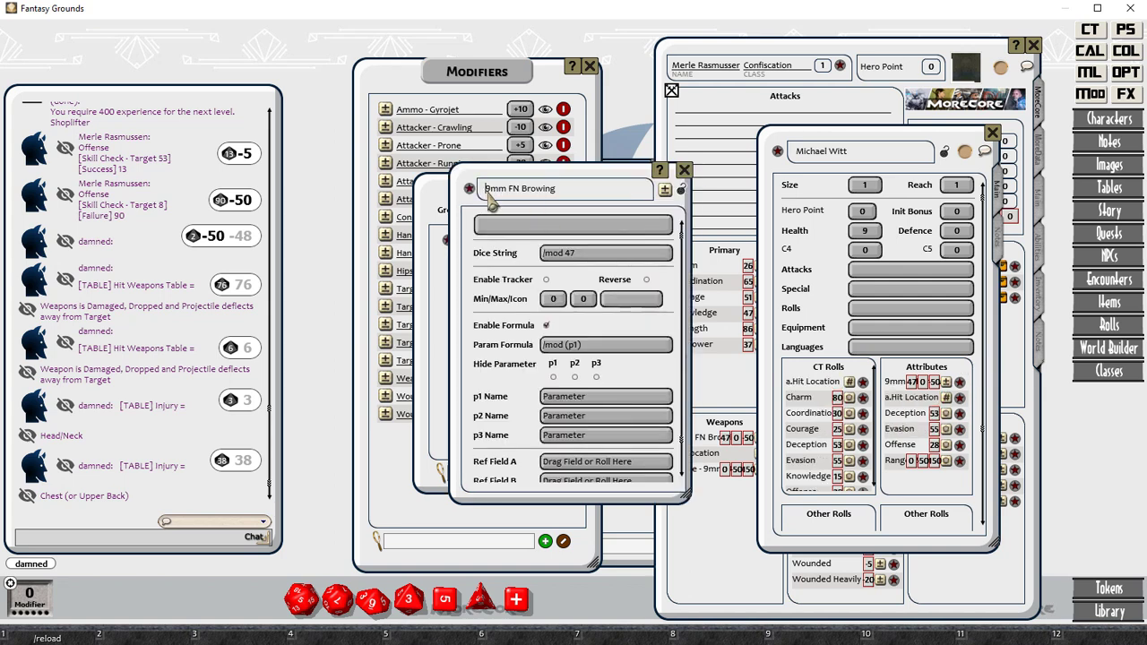
type("a.")
left_click(684, 169)
left_click_drag(955, 386, 829, 412)
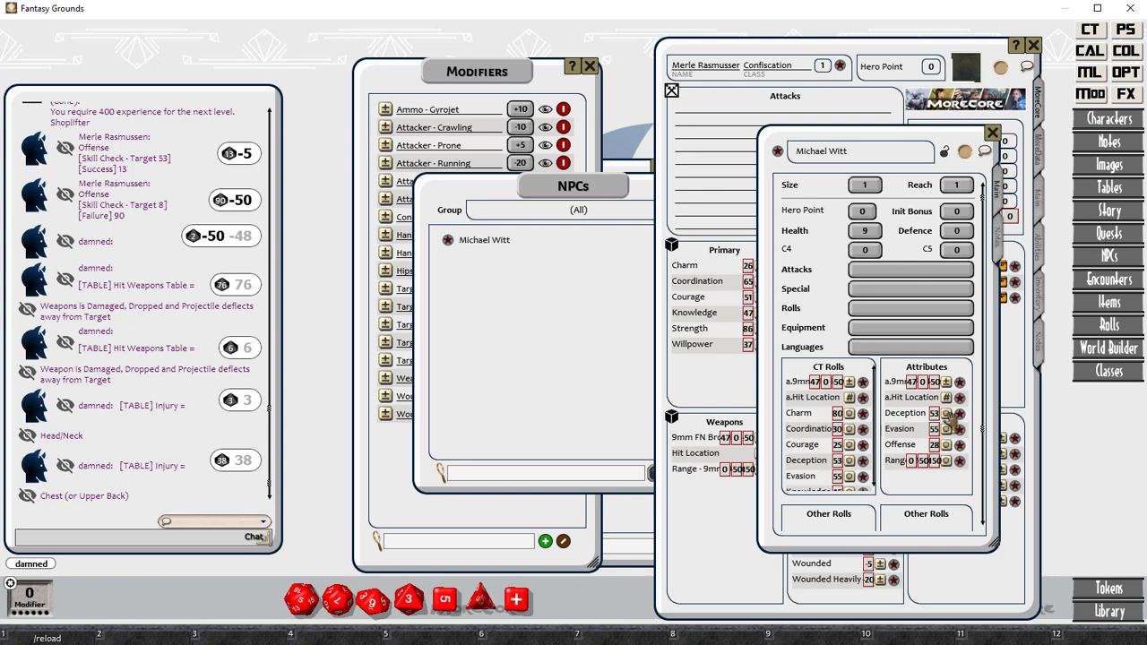
left_click(960, 462)
left_click(488, 190)
type("a.")
left_click(684, 169)
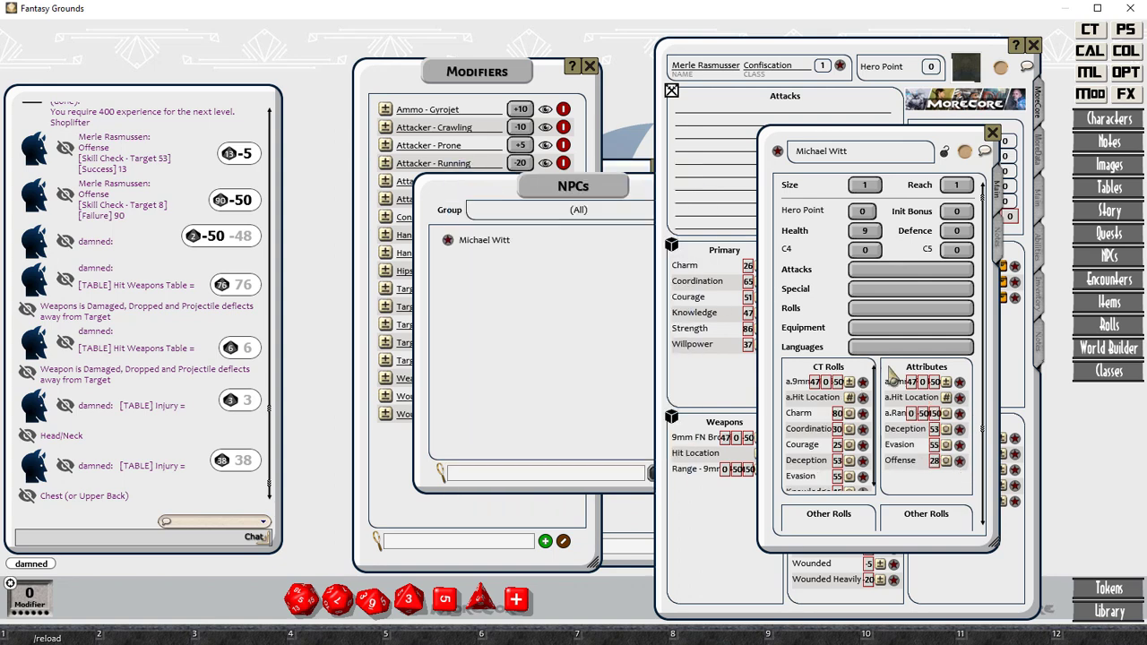
left_click_drag(967, 414, 846, 418)
Step: Delete all the rolls from the NPC's Attributes, keeping only the copies in CT Rolls
right_click(846, 418)
left_click(803, 425)
right_click(896, 394)
left_click(856, 435)
left_click(799, 435)
right_click(901, 409)
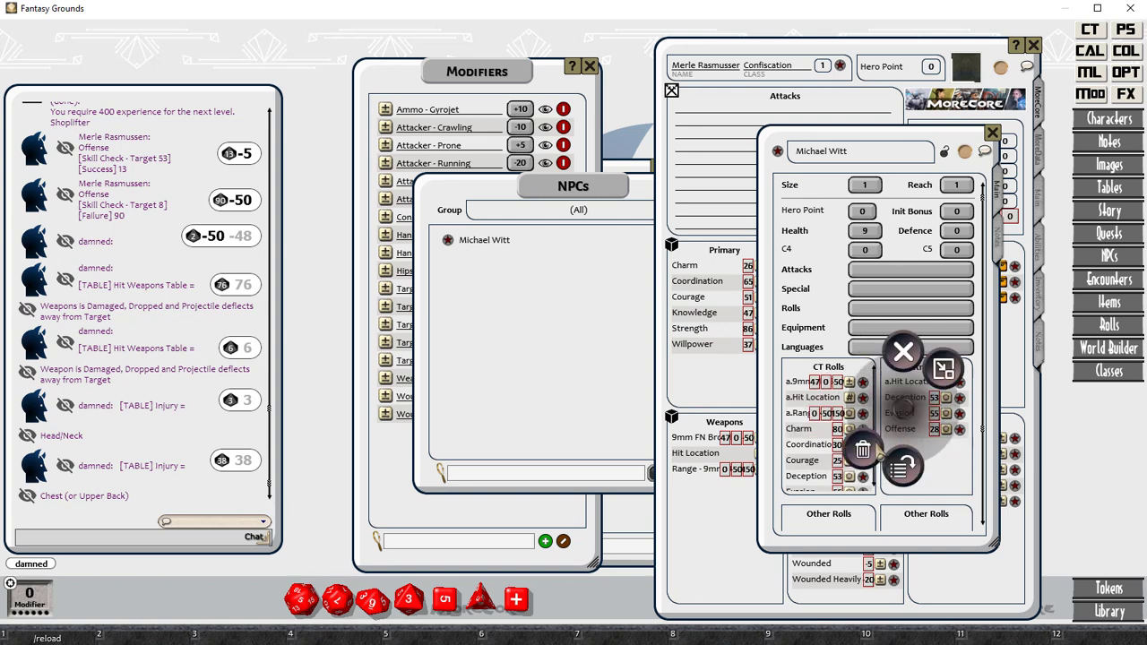
left_click(863, 449)
left_click(806, 448)
right_click(906, 403)
left_click(866, 441)
left_click(808, 441)
right_click(907, 393)
left_click(864, 429)
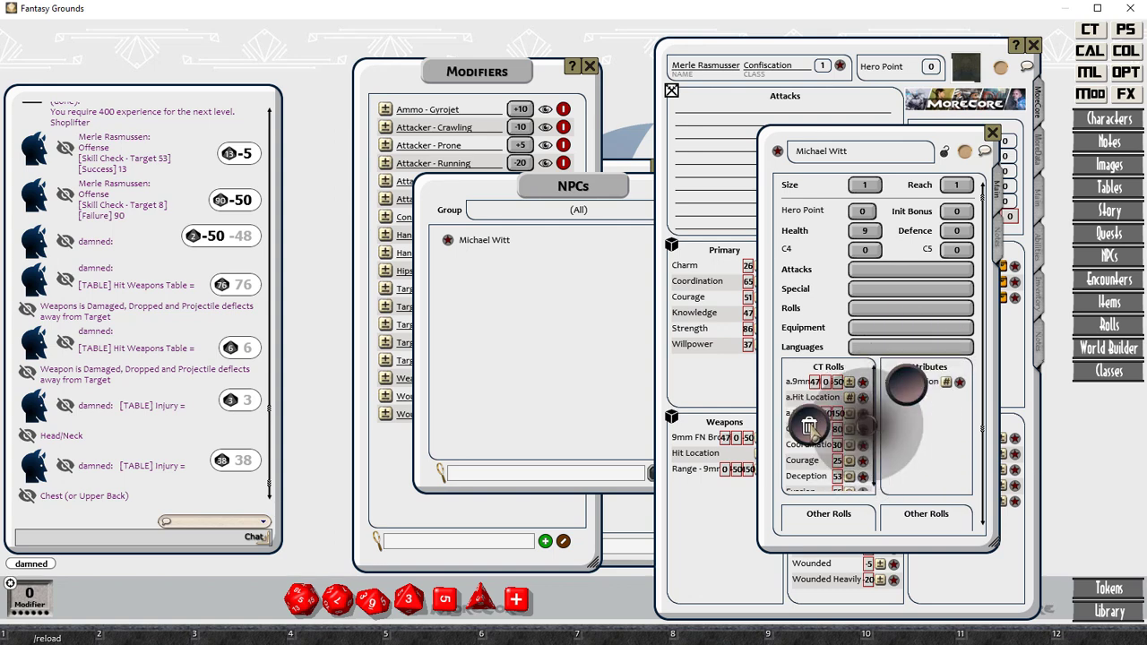
left_click(807, 425)
Step: Add the updated NPC to the combat tracker again and expand its rolls
left_click(1092, 33)
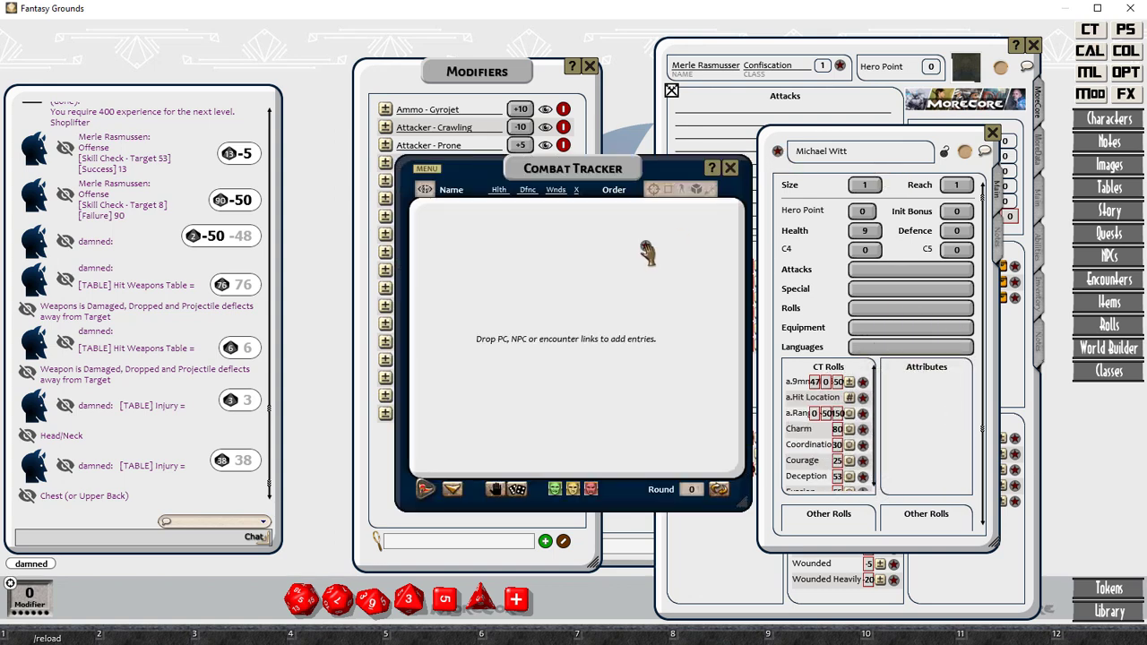
left_click_drag(647, 254, 646, 193)
left_click(696, 216)
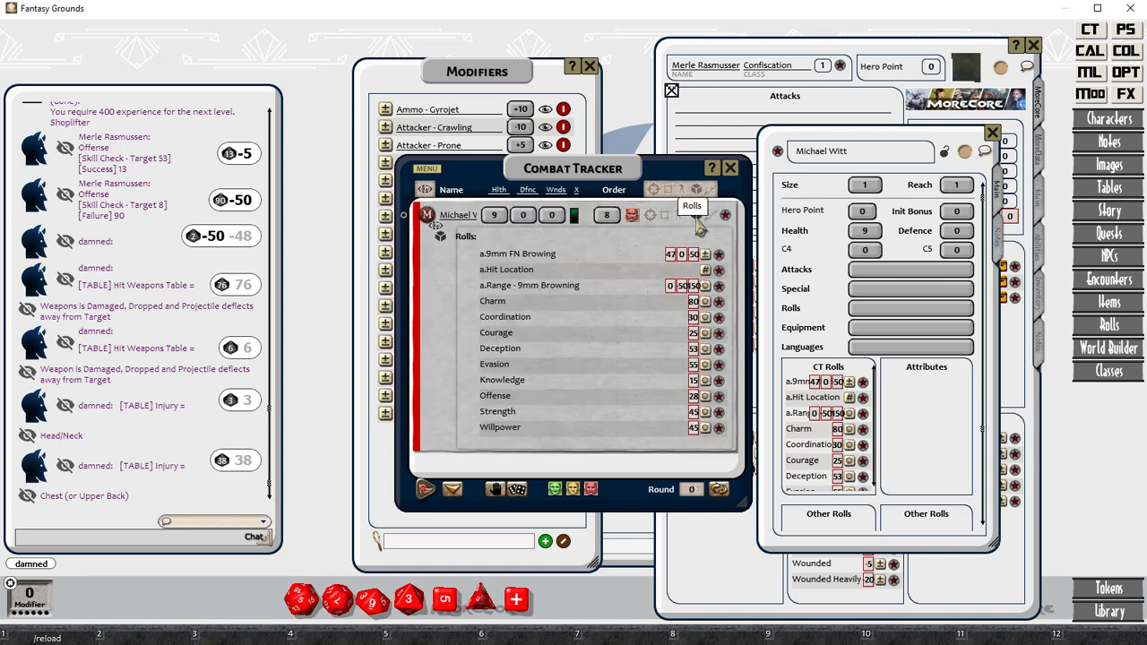
Step: Roll the NPC's Charm, Courage and Knowledge from the combat tracker
left_click(706, 304)
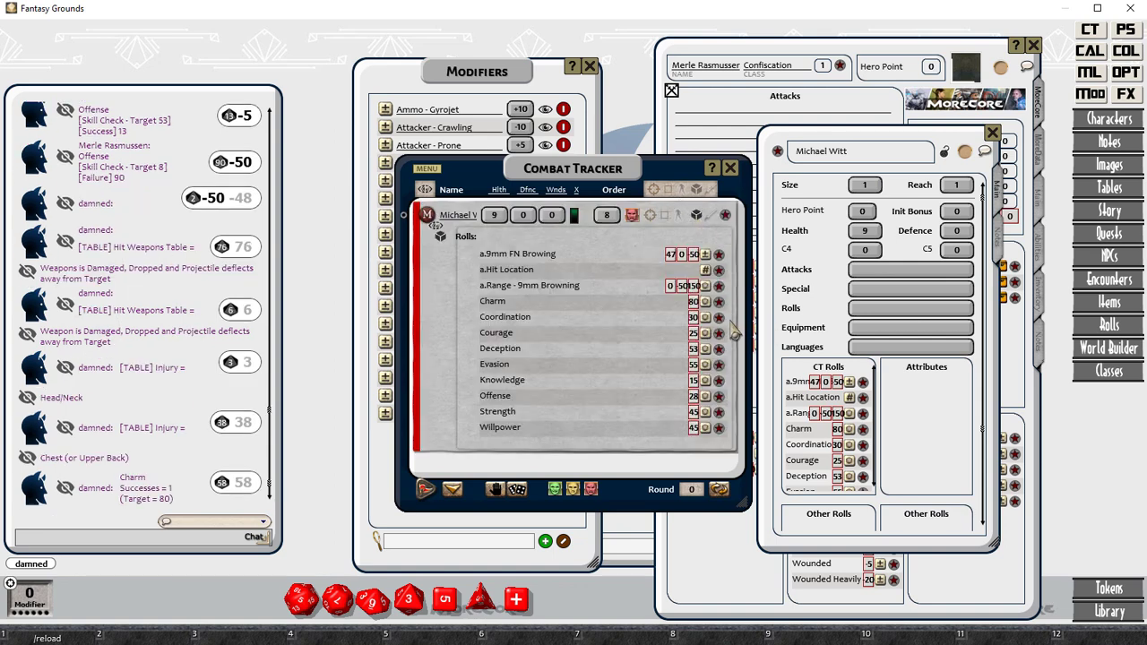
left_click(705, 332)
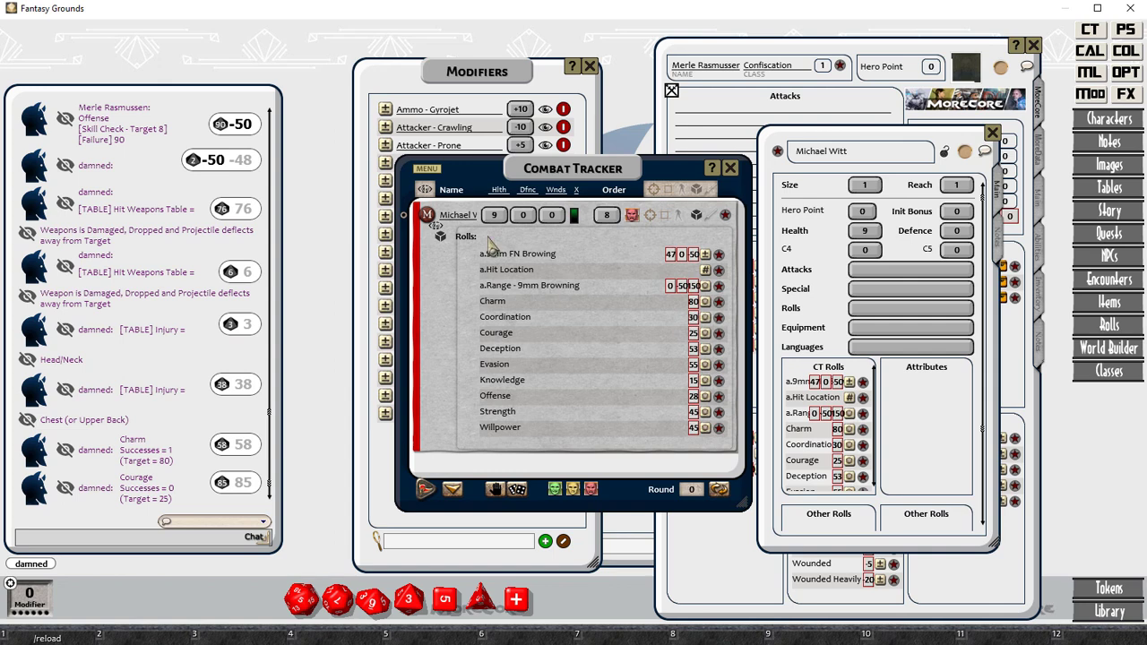
left_click(705, 380)
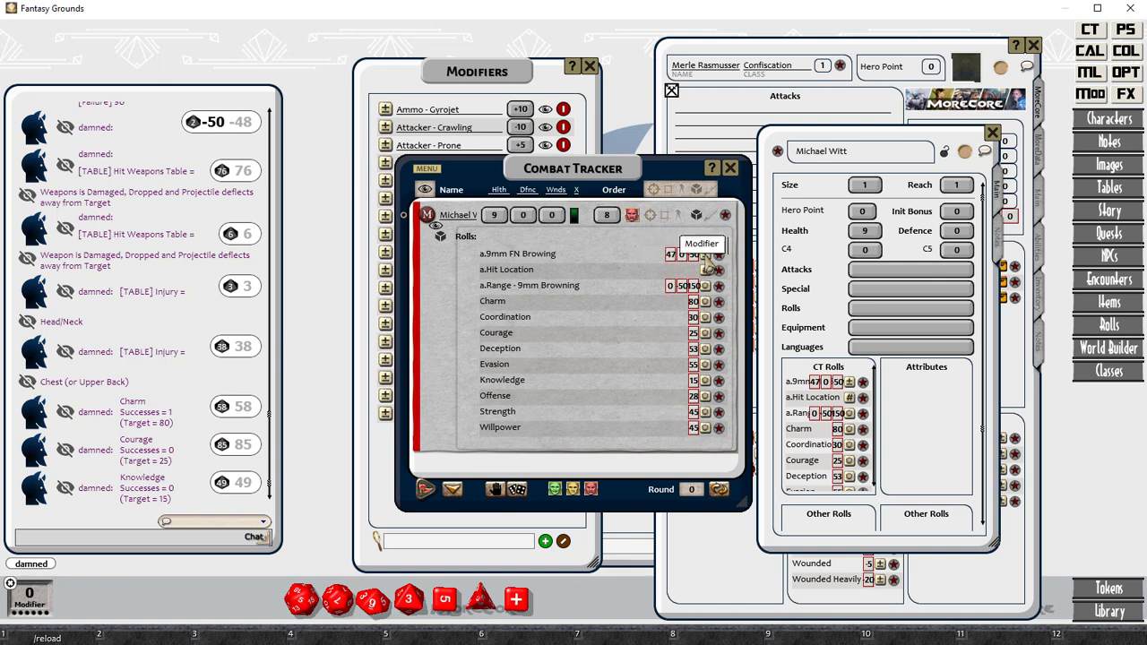
Step: Roll the NPC's Offense twice with its a.9mm FN Browing modifier, followed by a.Hit Location, and close the combat tracker
left_click(706, 400)
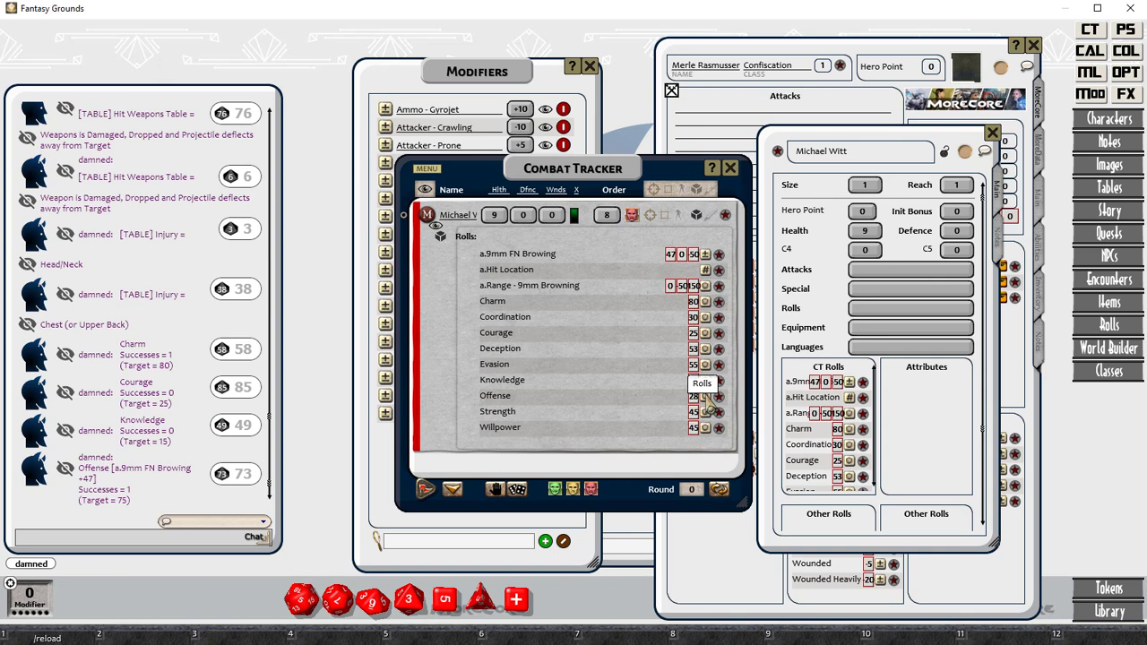
left_click(706, 269)
left_click(707, 400)
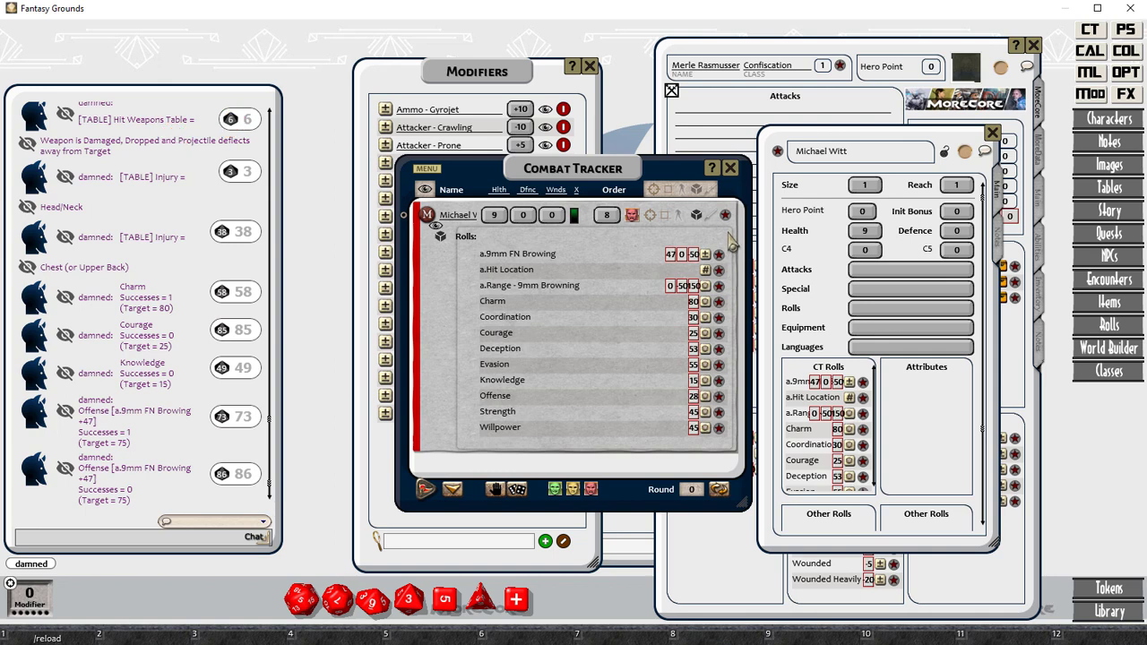
left_click(705, 269)
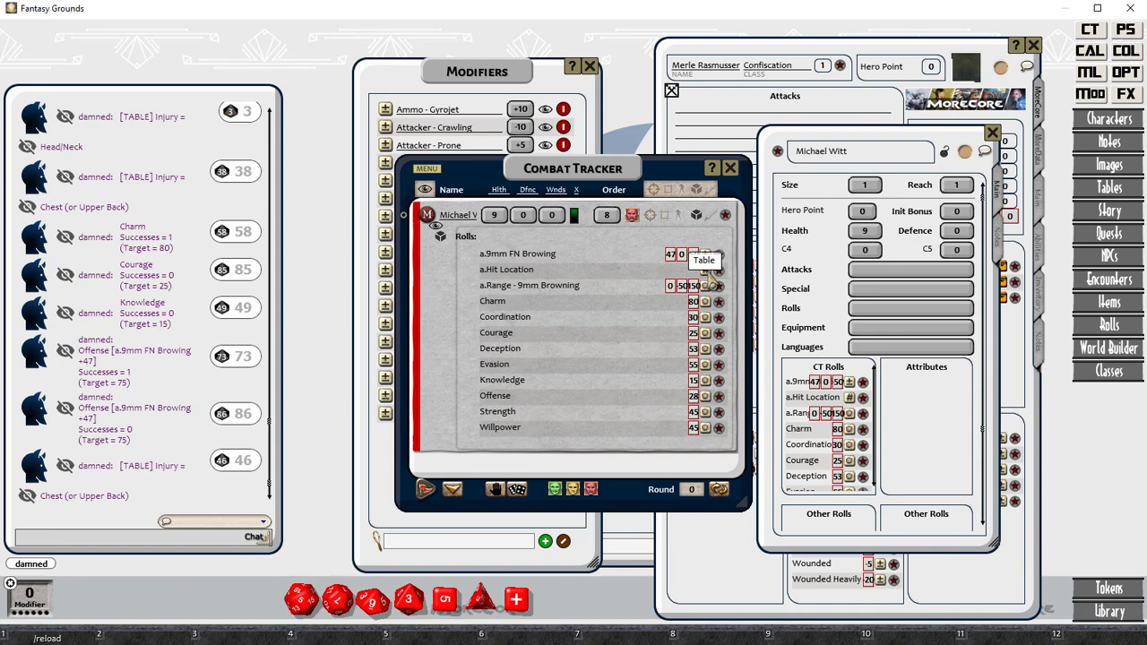
left_click(730, 167)
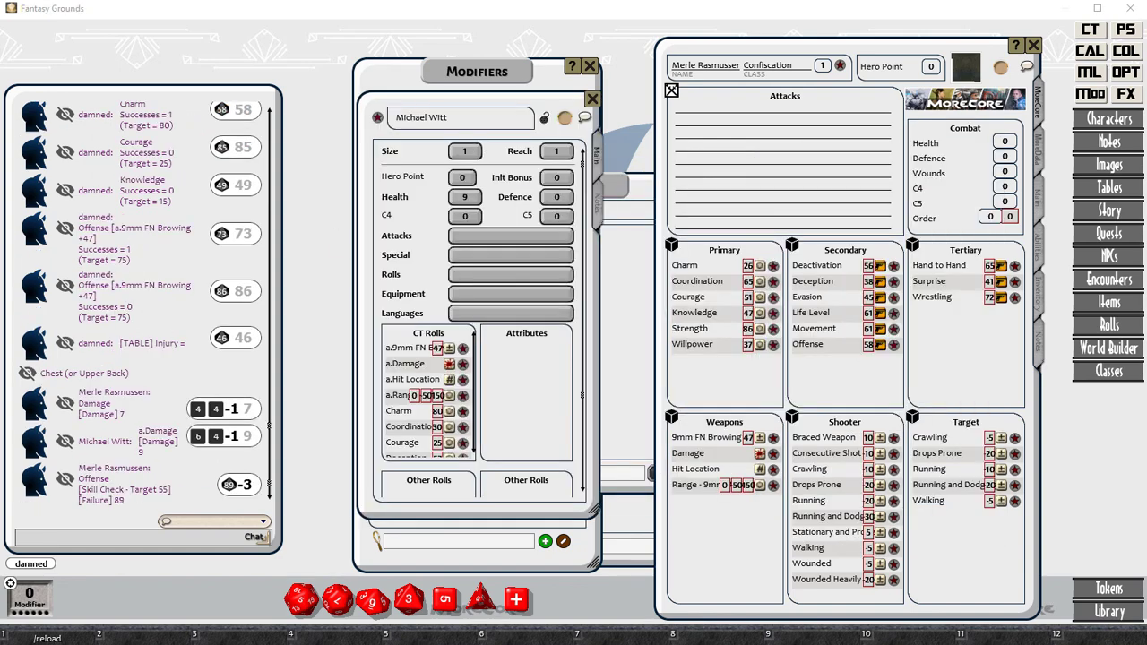
Step: Check the formula of the character's Knowledge roll and roll the character's Willpower twice
left_click(772, 313)
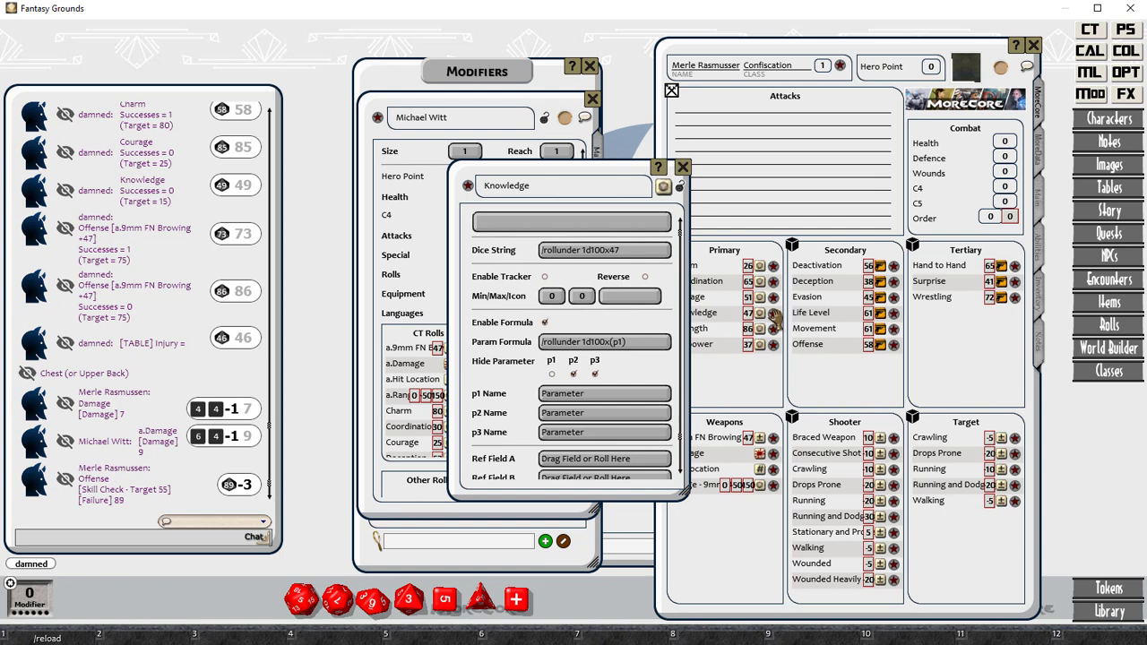
left_click(683, 167)
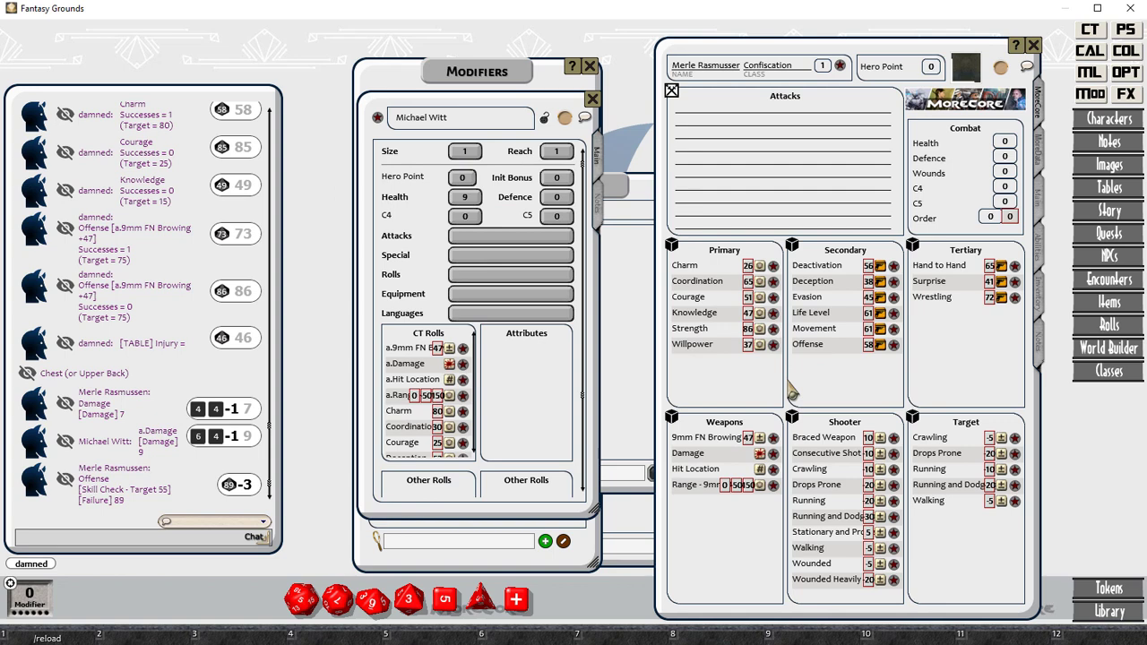
left_click(760, 345)
left_click(760, 345)
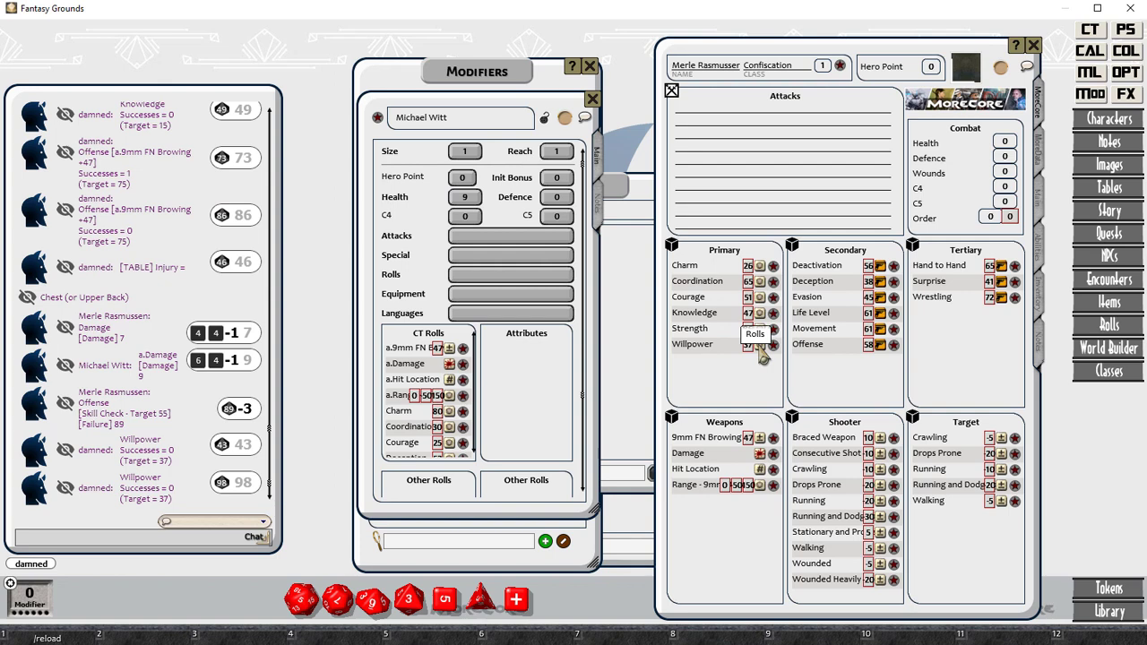
Step: Roll the character's Willpower twice with the +47 modifier of the 9mm FN Browing applied each time
left_click(759, 437)
left_click(761, 354)
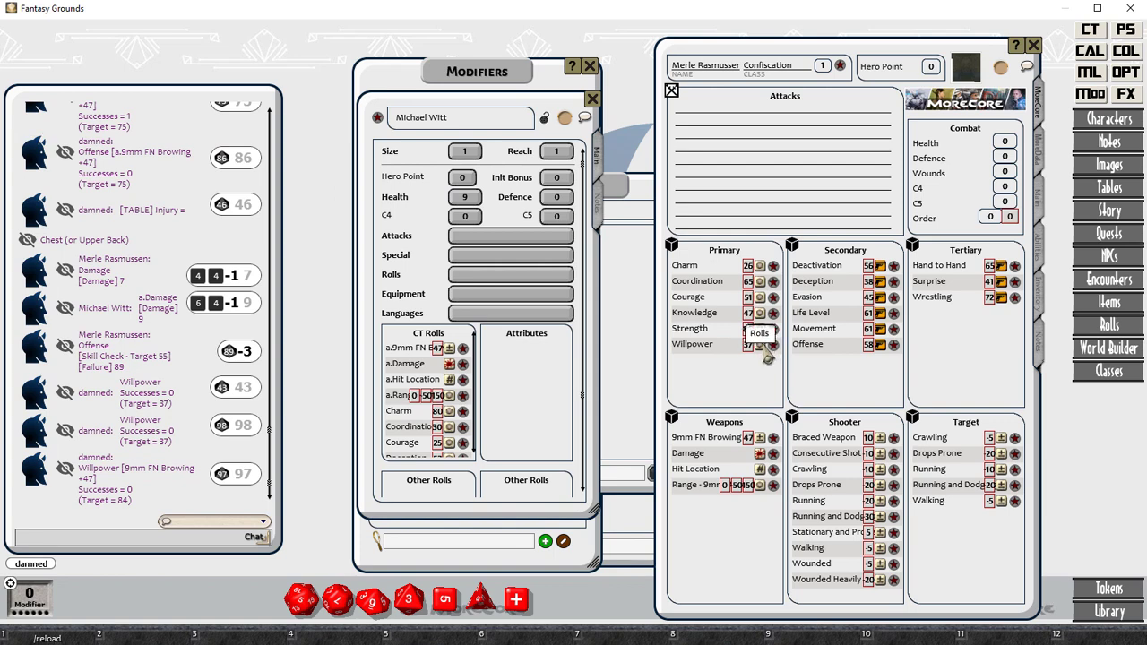
left_click(759, 437)
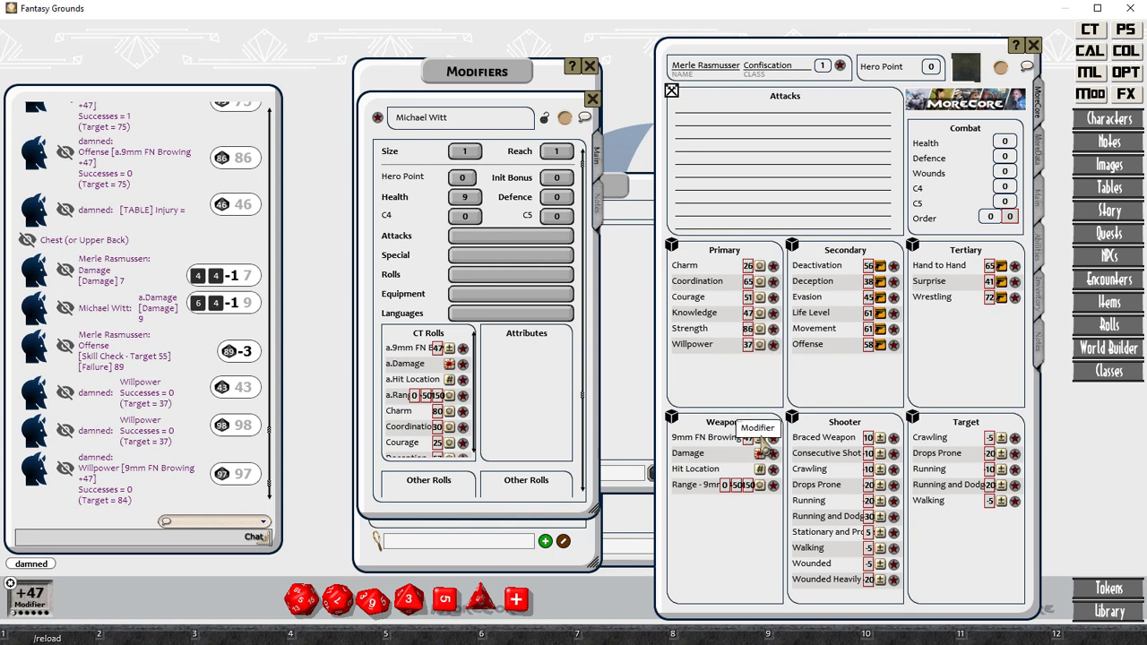
left_click(762, 354)
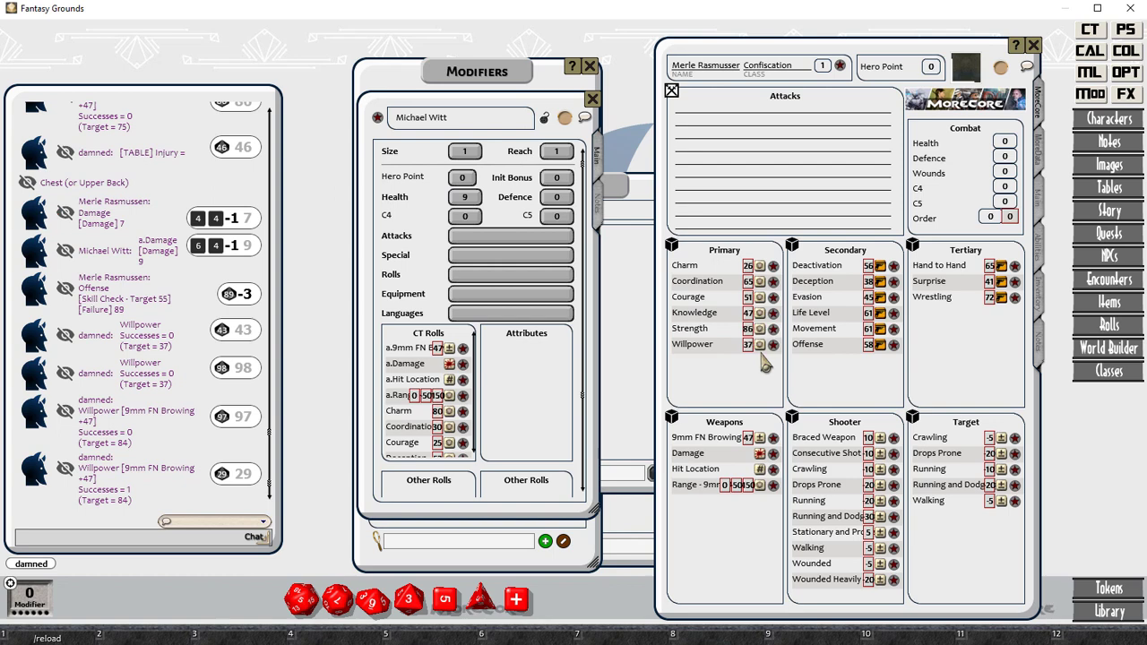
Step: Close the NPC sheet, the NPC, modifier and table lists, and the character sheet
left_click(591, 99)
left_click(551, 212)
left_click(724, 190)
left_click(590, 66)
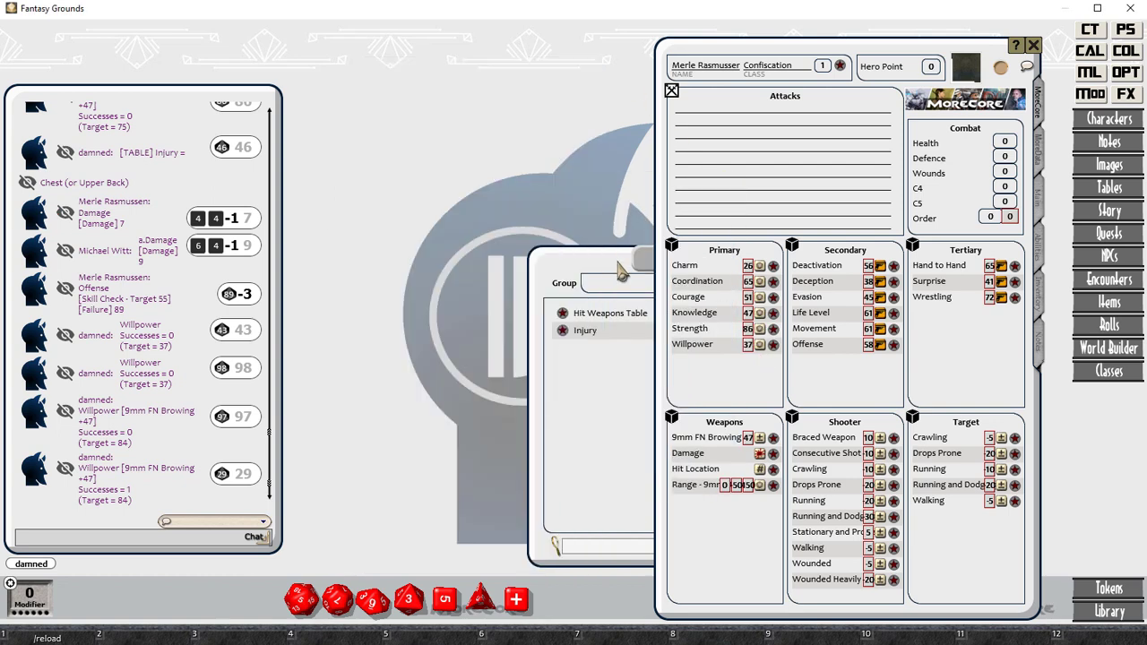
left_click(620, 267)
left_click(833, 254)
left_click(1034, 45)
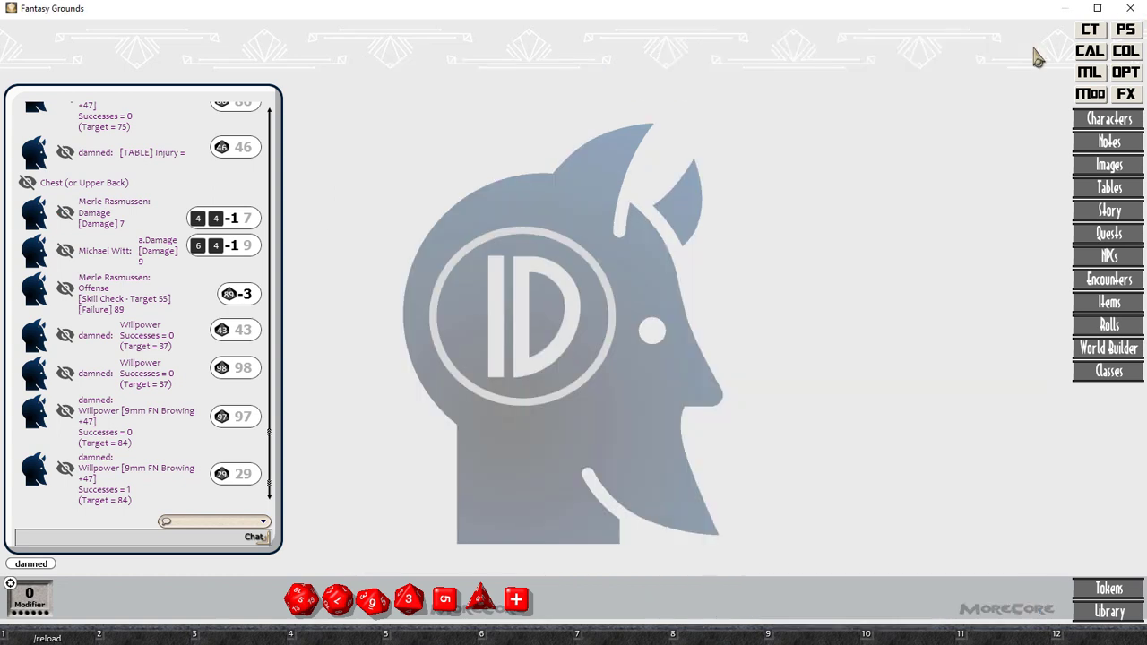
Step: Clear the chat history, and assign a portrait to the existing character on its sheet
right_click(180, 173)
left_click(126, 178)
left_click(1122, 126)
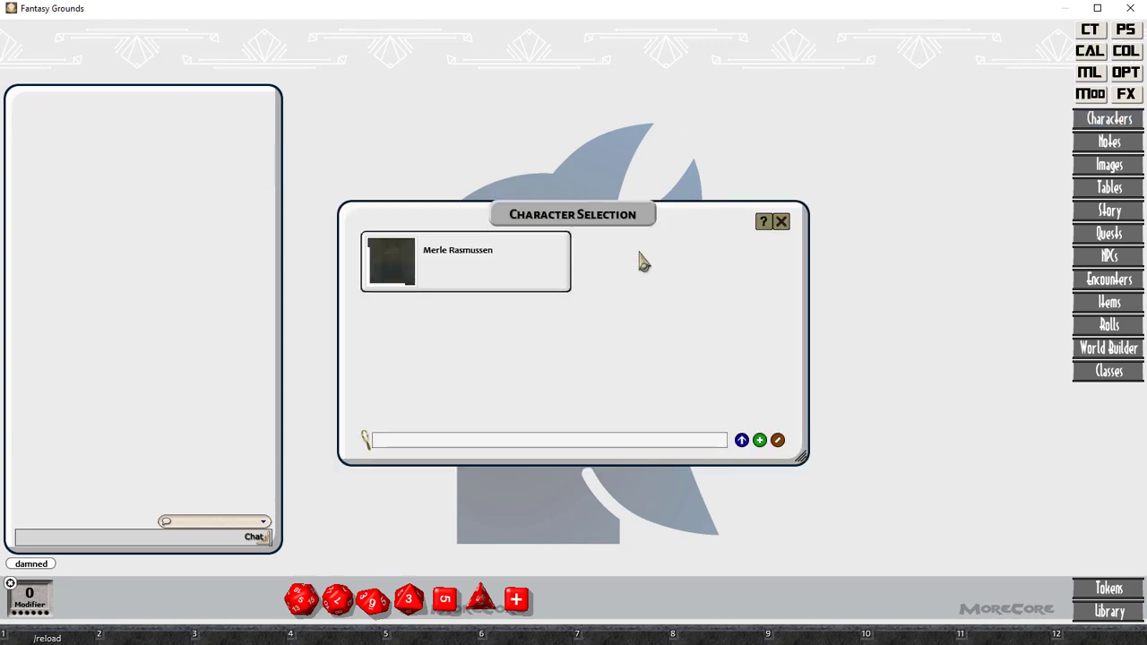
left_click(392, 265)
left_click(967, 72)
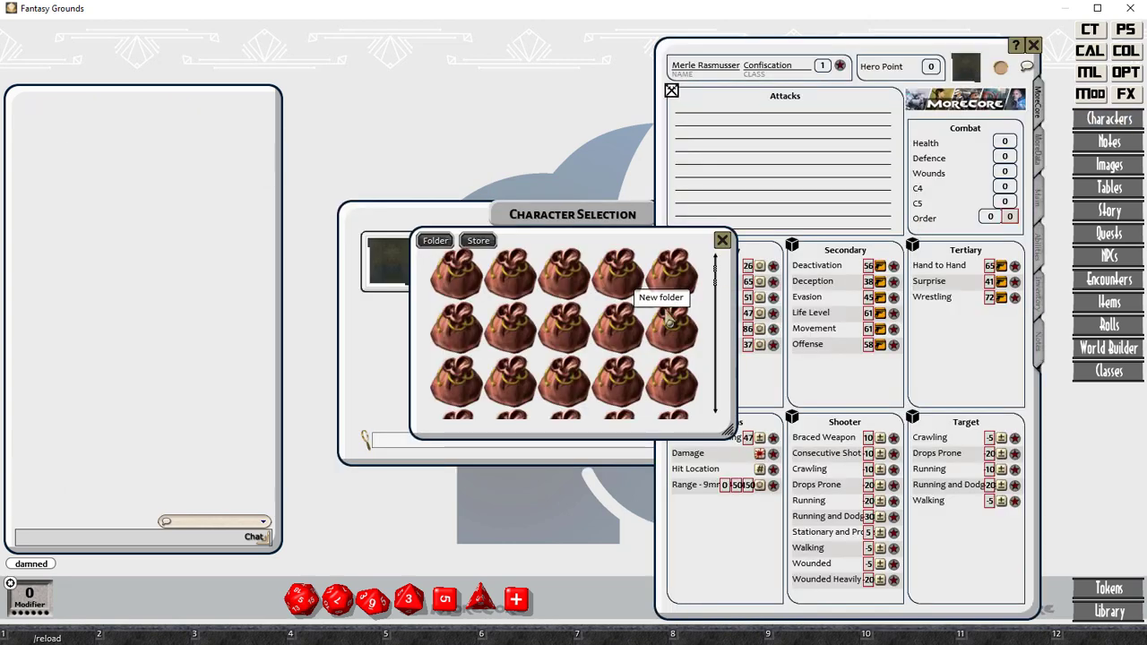
left_click(627, 333)
left_click(627, 332)
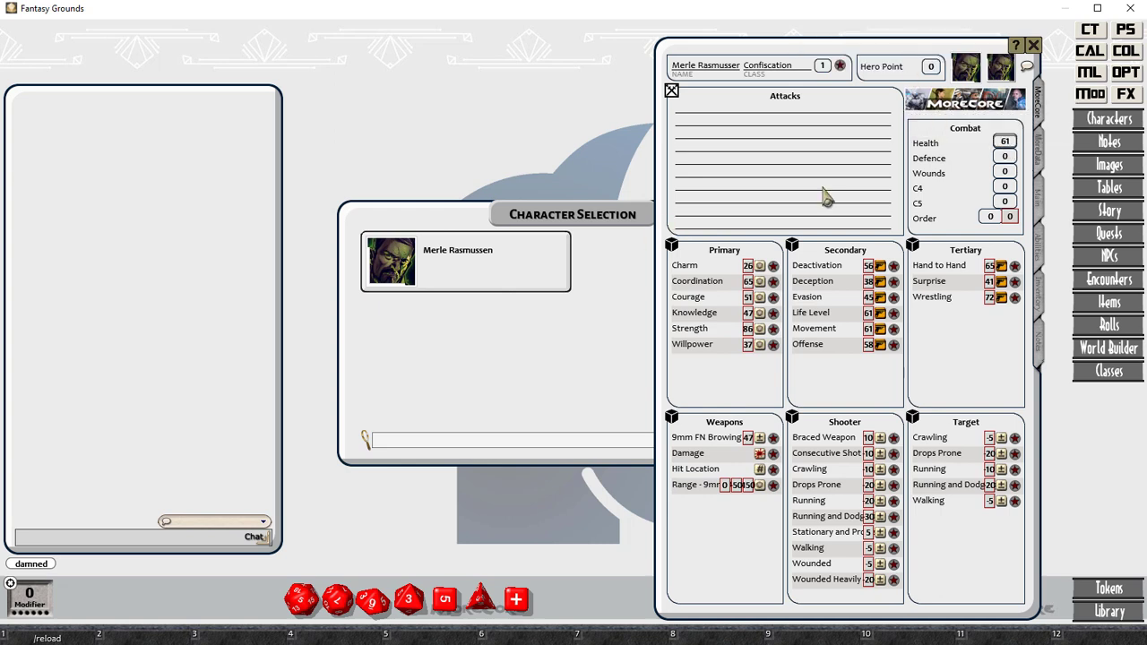
Step: Set the character's Health value to 61, rename that Combat label to Life Level, and close the sheet
double_click(932, 145)
type("Life Level")
left_click(1033, 45)
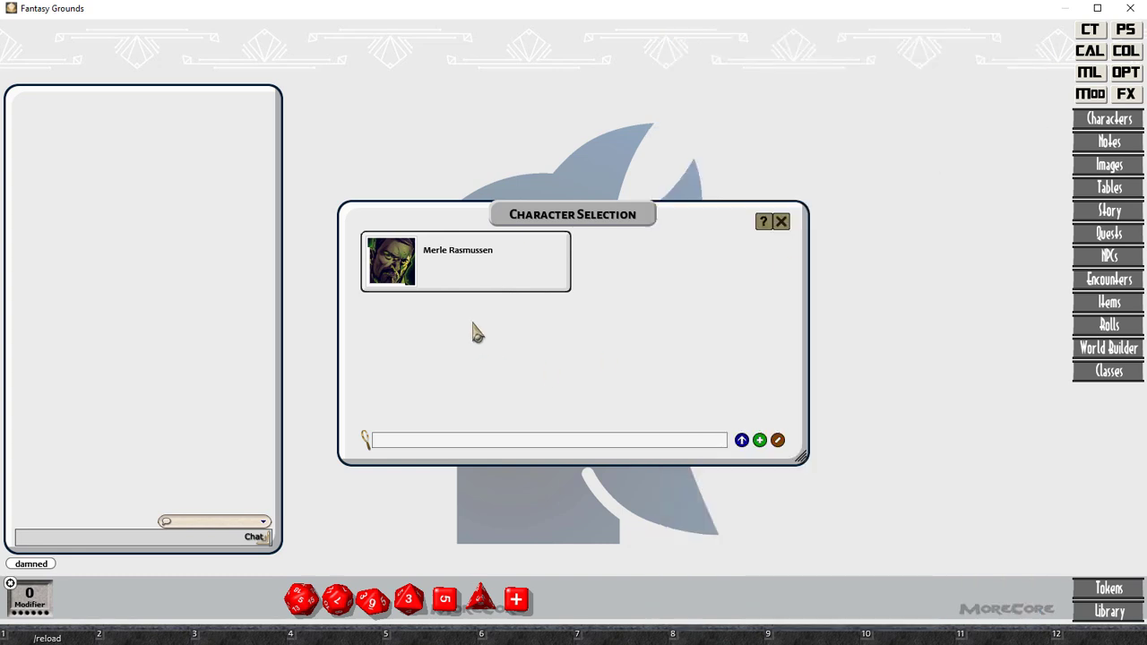
Step: Duplicate the character in the selection list and rename the copy with the new character's full name
left_click_drag(430, 269, 681, 276)
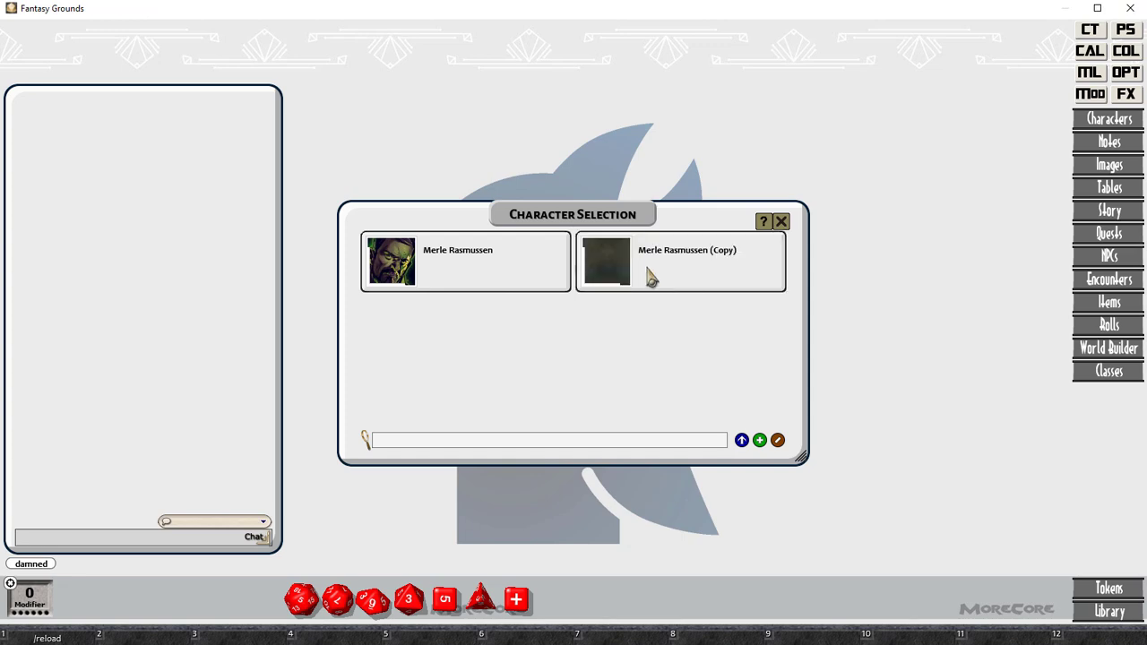
left_click(615, 272)
double_click(444, 101)
type("Andrea Durkov")
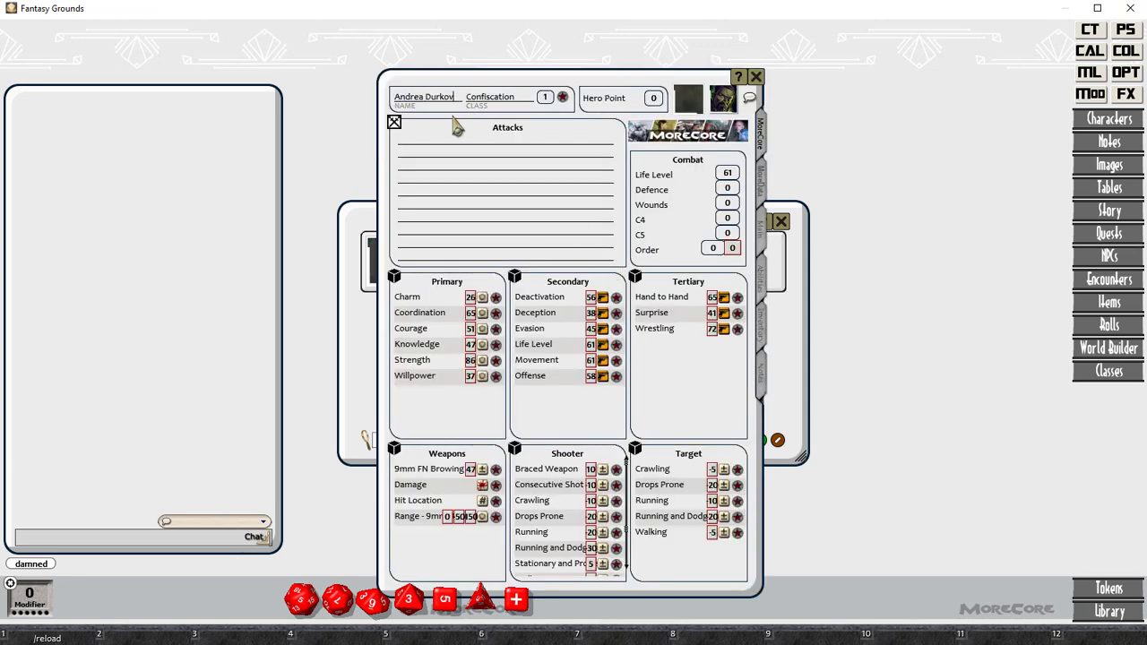
key("Tab")
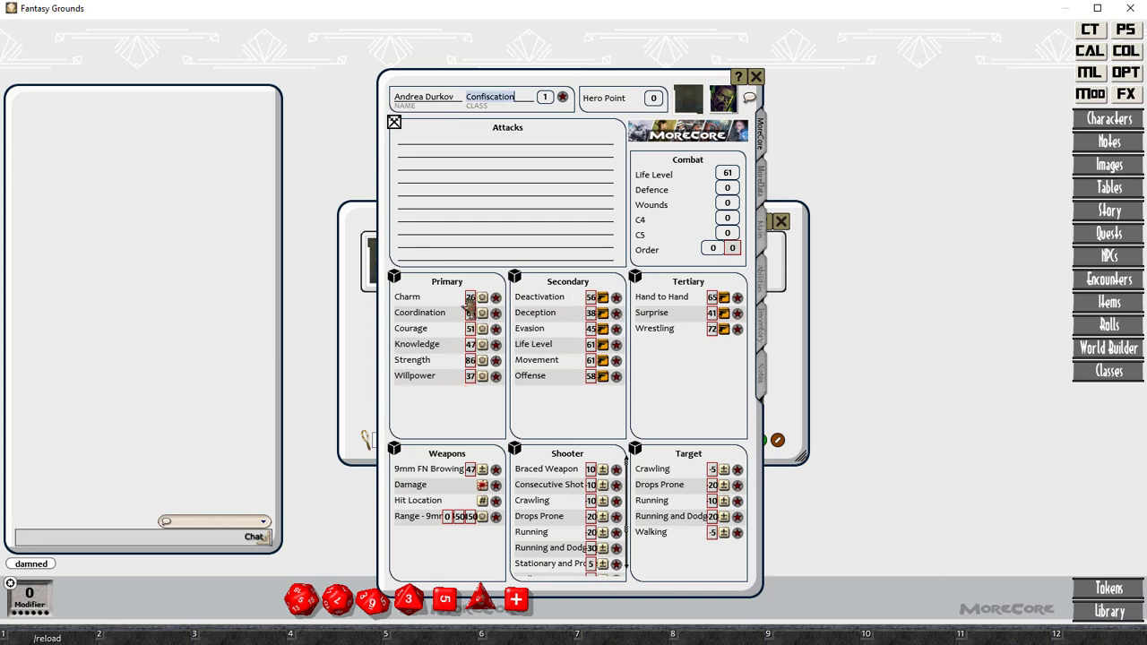
Step: Set the copy's Charm to 56, Coordination to 68 and Courage to 29, and refresh Evasion, Deception and Deactivation through their roll details
key("Tab")
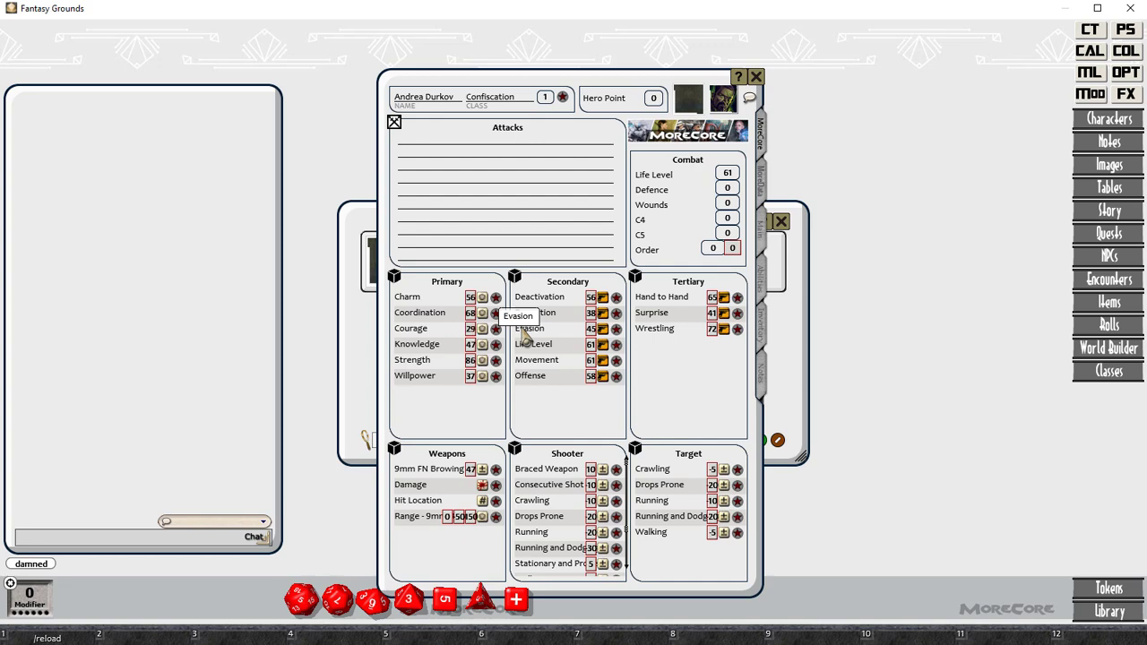
left_click(616, 329)
left_click(684, 174)
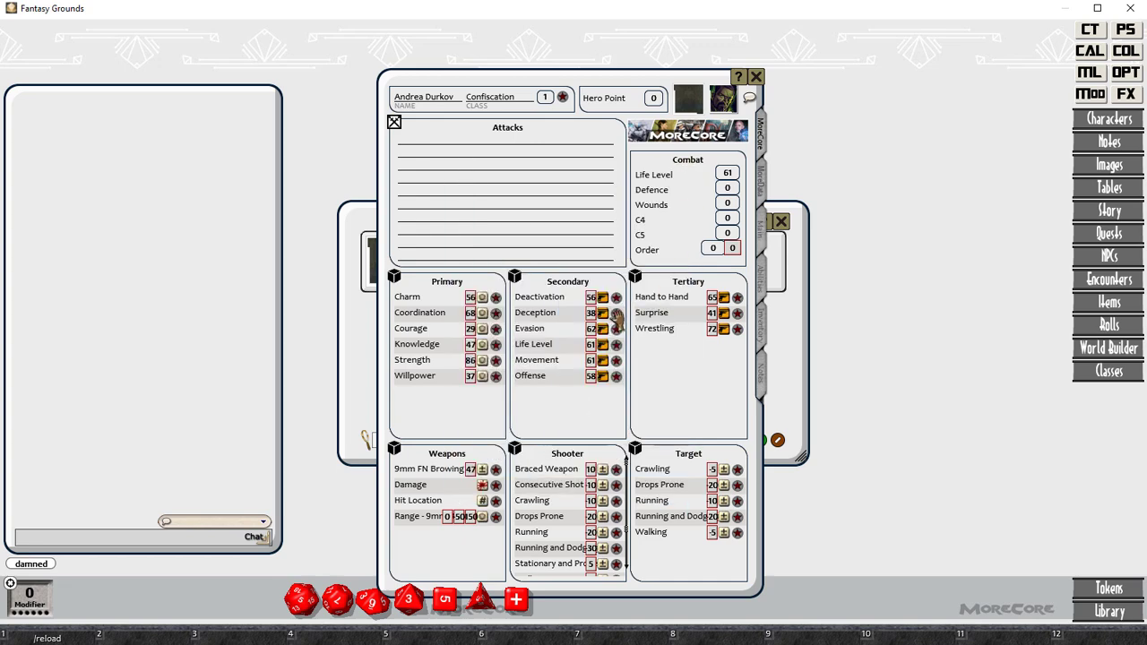
left_click(616, 312)
left_click(684, 172)
left_click(616, 298)
left_click(684, 170)
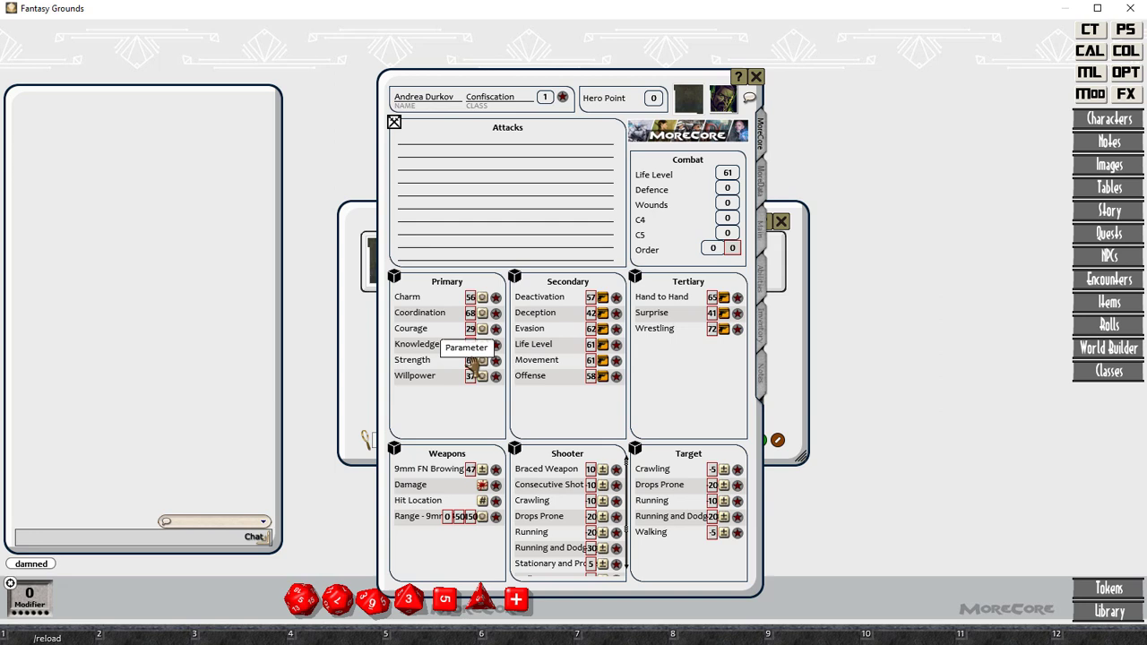
Step: Set the copy's Knowledge to 58, Strength to 61 and Willpower to 88, and roll Life Level, Movement, Offense and all Tertiary skills to refresh them
key("Tab")
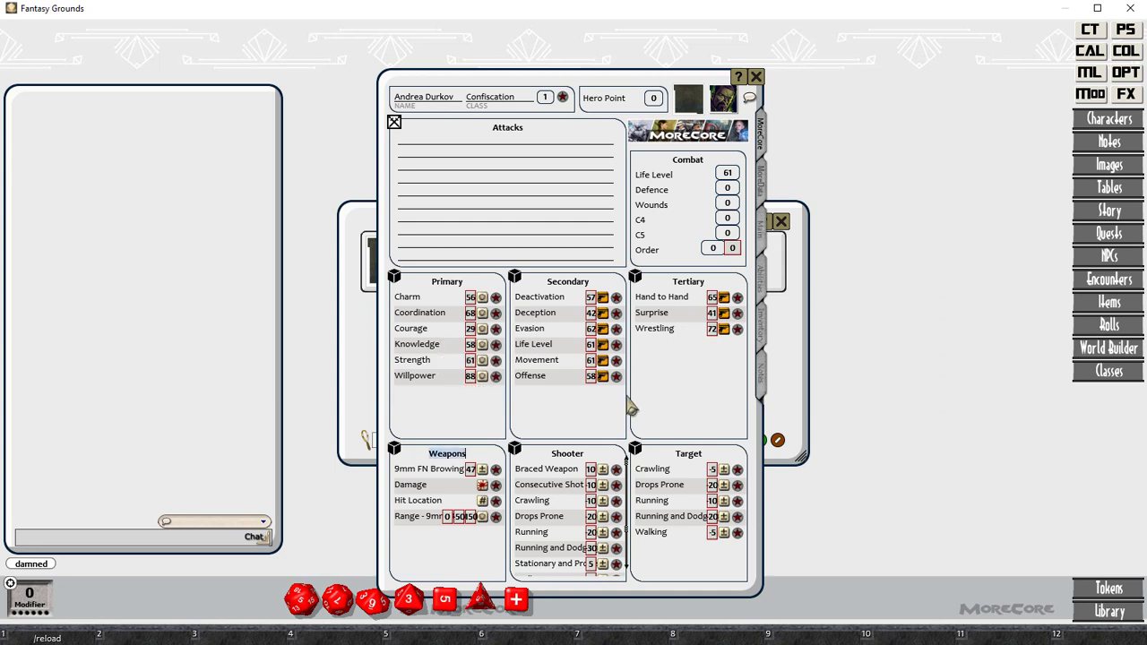
left_click(603, 345)
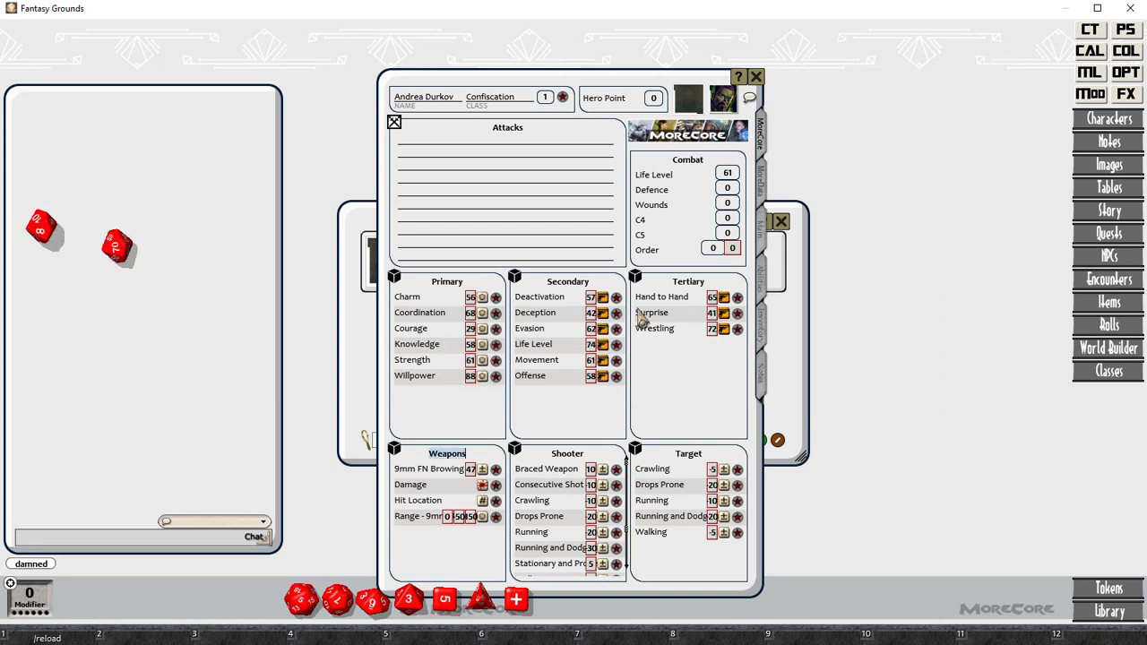
left_click(603, 359)
left_click(724, 328)
left_click(724, 313)
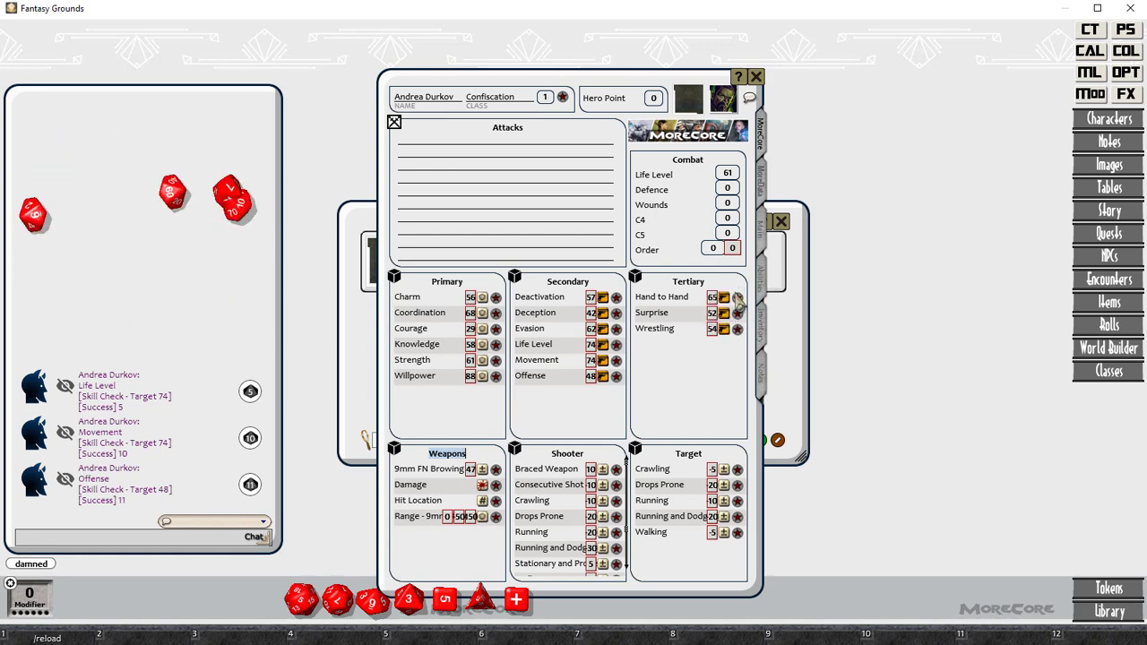
left_click(723, 296)
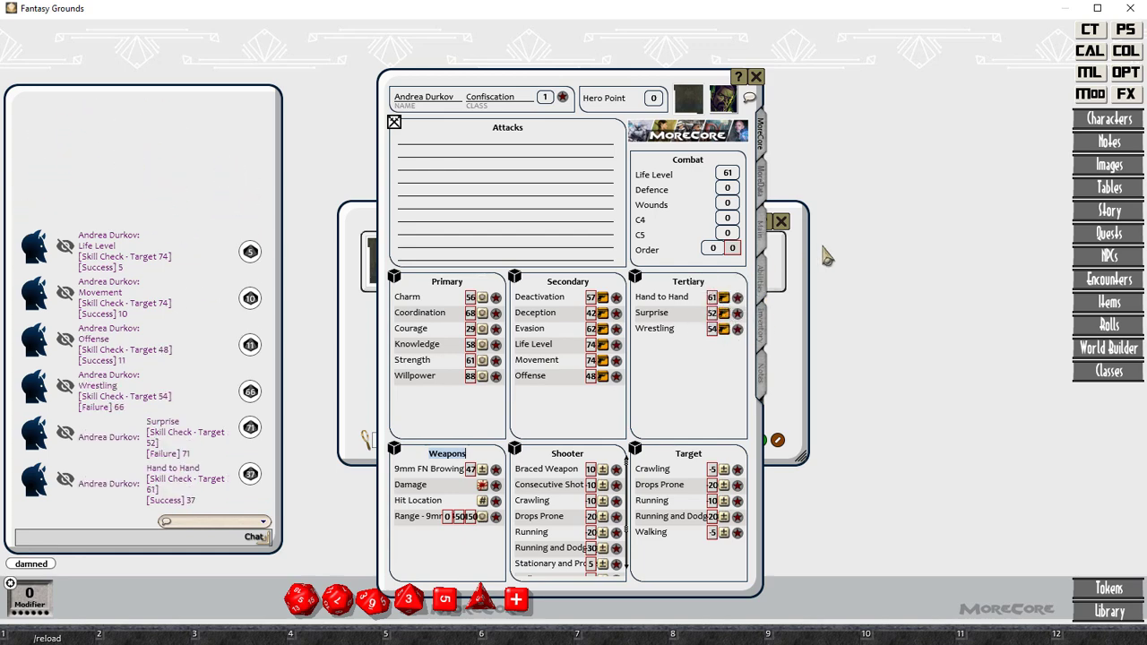
left_click(756, 78)
left_click(781, 221)
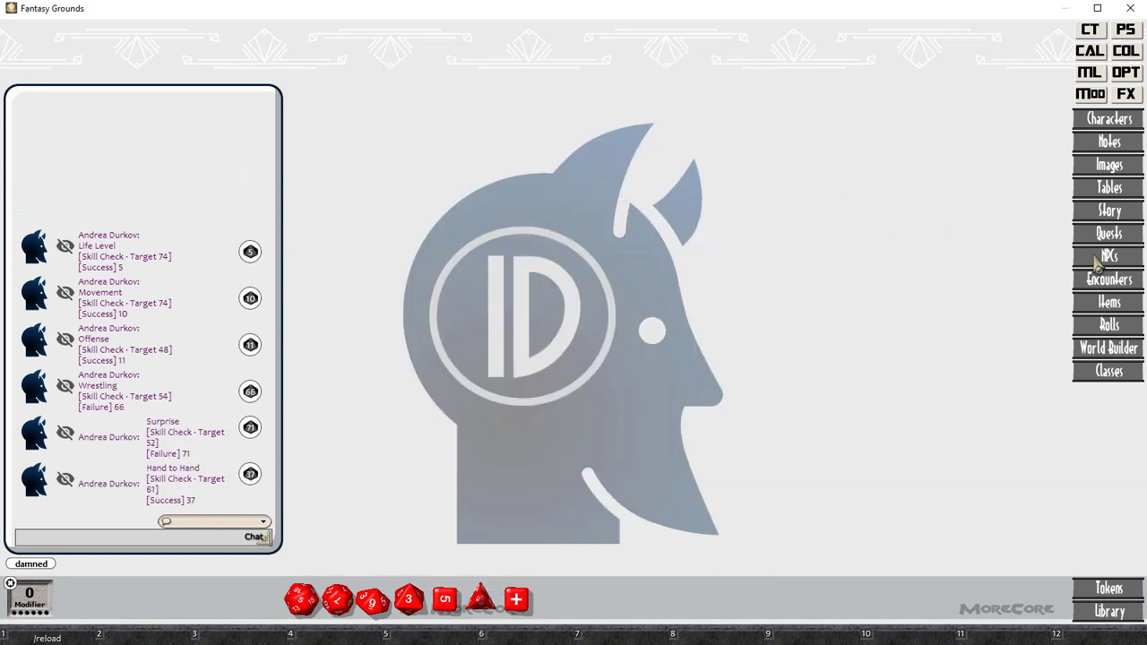
Step: Duplicate the existing NPC in the NPC list and name the copy Bartender
left_click(1097, 257)
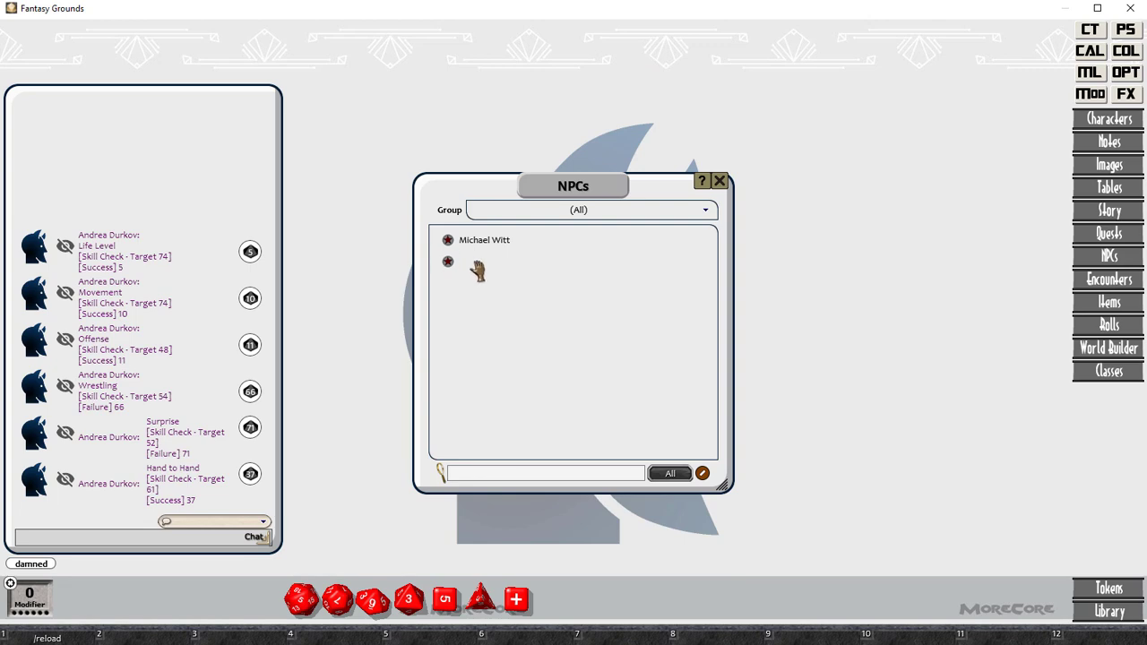
left_click_drag(475, 267, 483, 260)
left_click(633, 148)
left_click_drag(571, 146, 461, 149)
type("Barte")
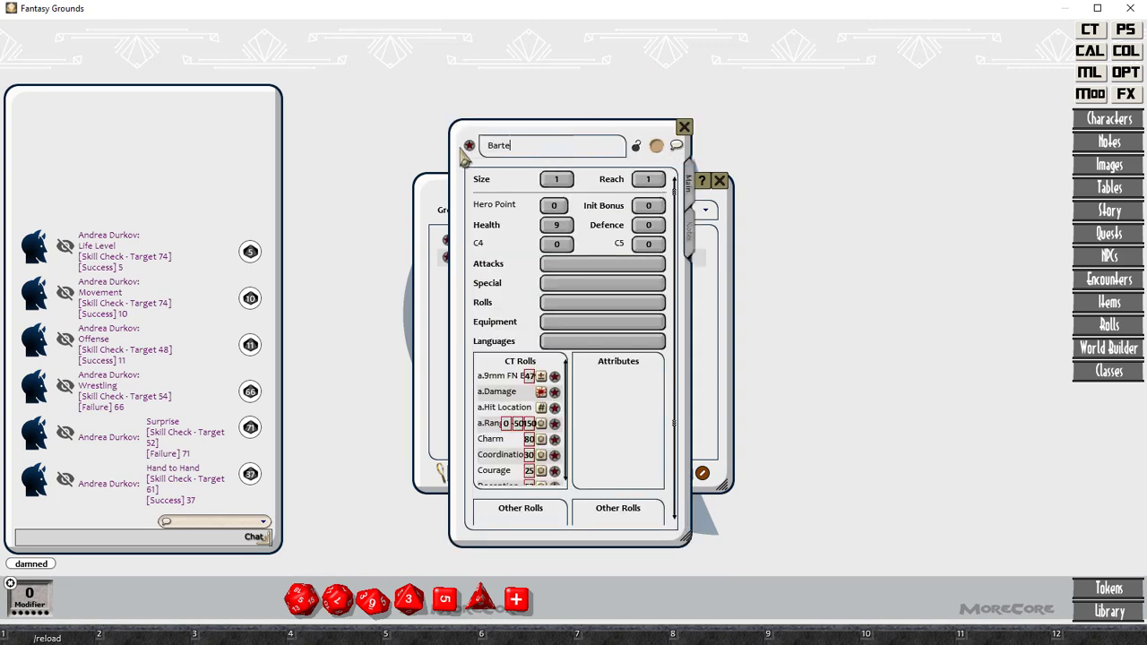
type("nder")
Step: Set the Bartender's Charm to 50, Coordination to 82, Courage to 81 and Deception to 48
scroll(537, 394, "down", 2)
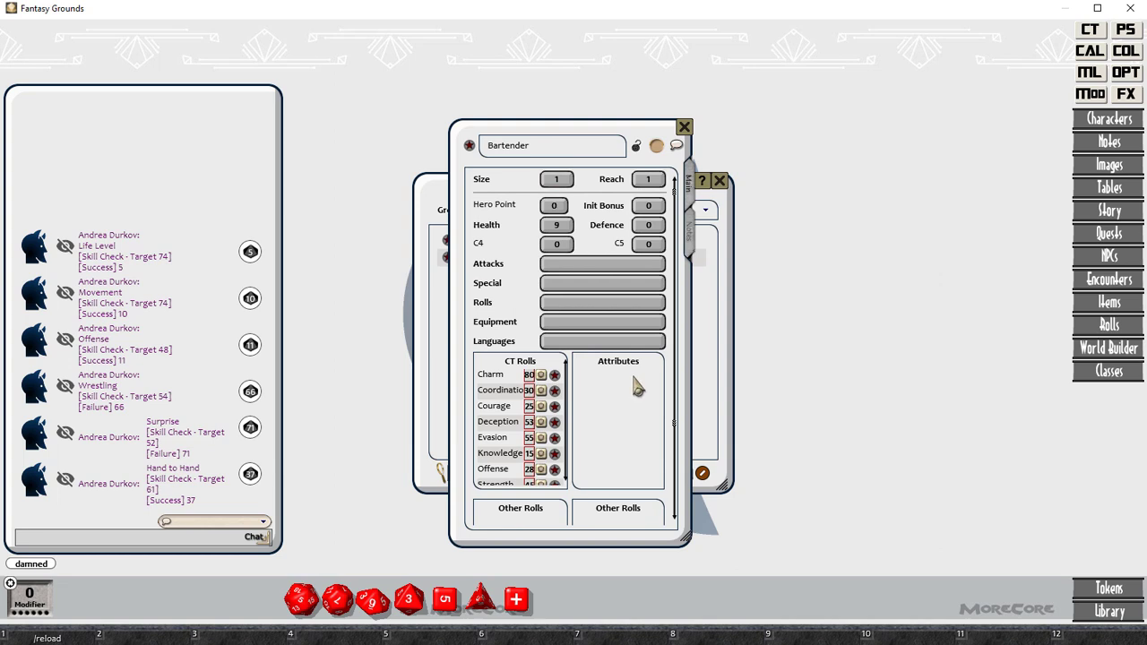
double_click(529, 375)
type("50")
scroll(524, 394, "up", 2)
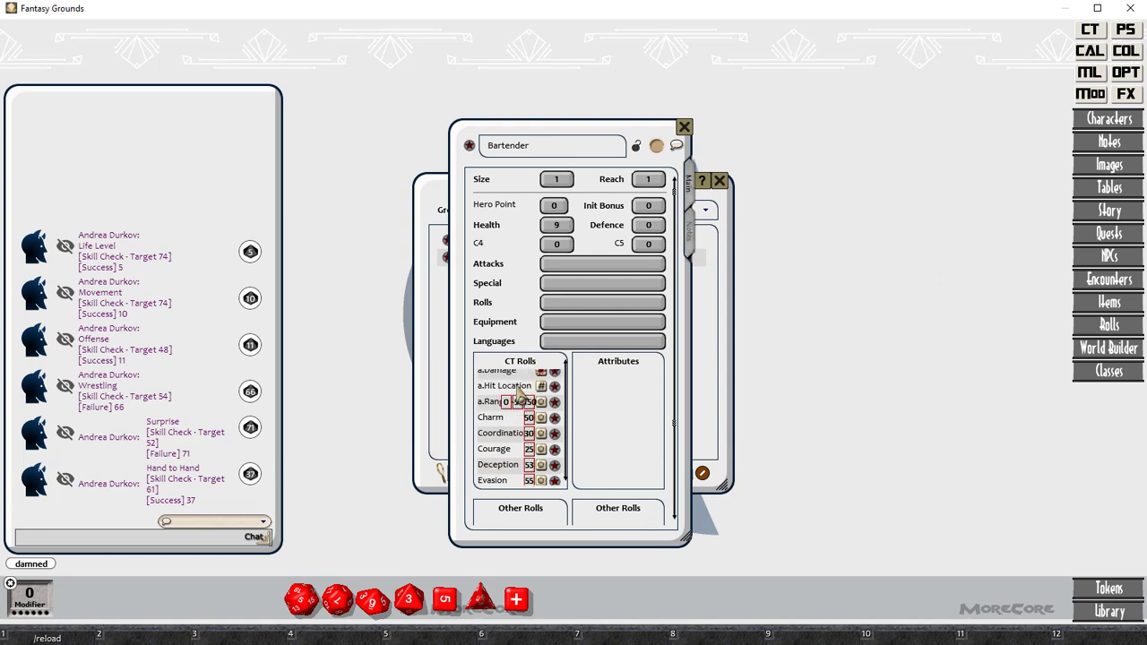
double_click(530, 432)
type("82")
double_click(529, 449)
type("81")
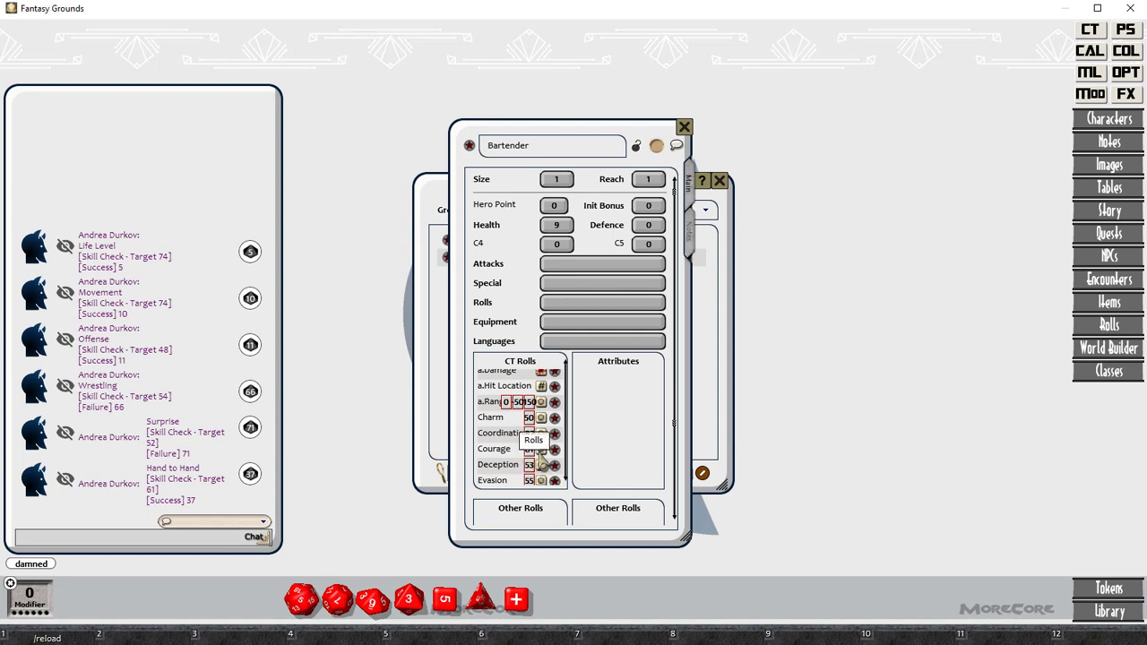
double_click(529, 464)
type("48")
scroll(540, 440, "down", 4)
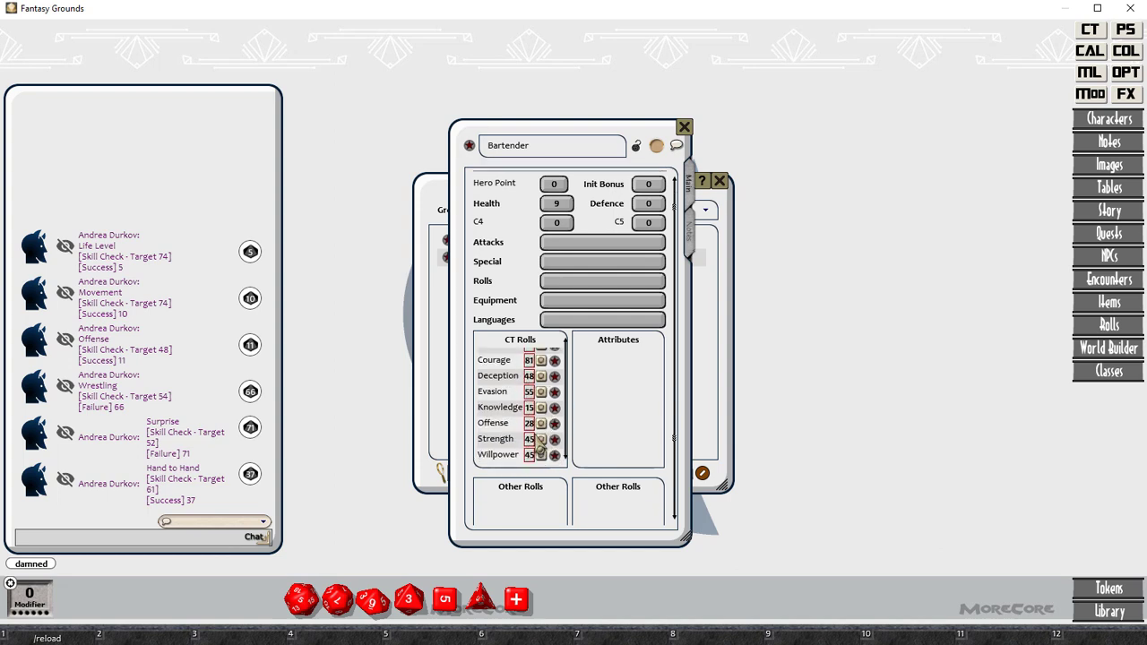
Step: Set the Bartender's Health to 16
scroll(540, 440, "up", 5)
left_click(556, 226)
type("16")
Step: Collapse the first NPC's rolls in the combat tracker and add the Bartender to it
left_click(1088, 30)
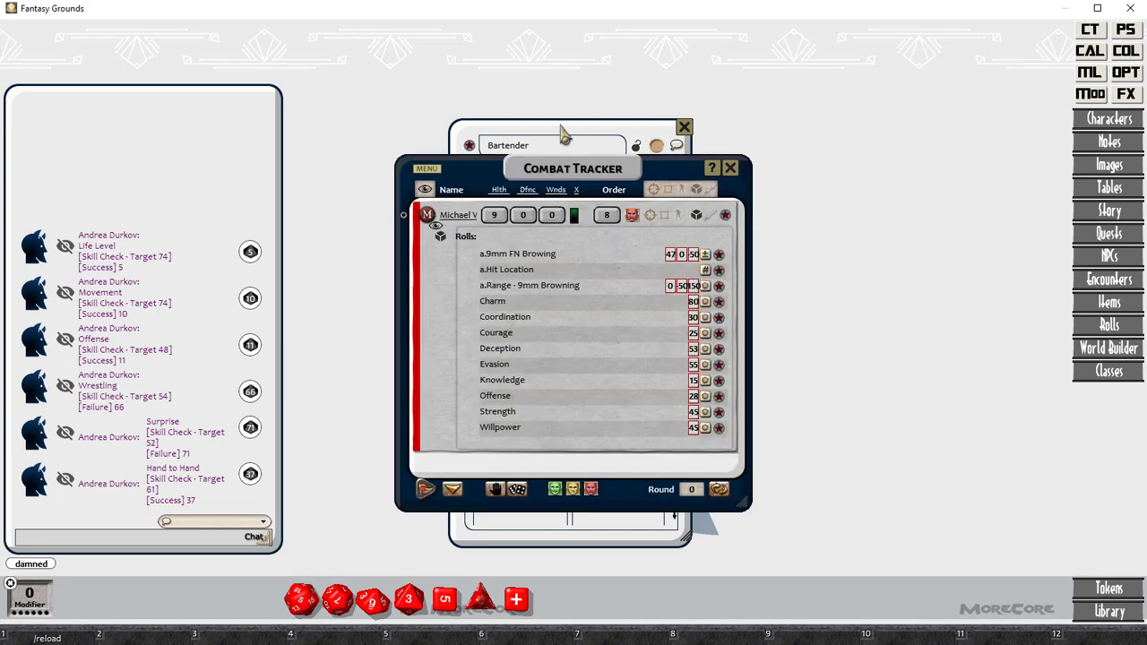
left_click_drag(563, 132, 841, 97)
left_click(708, 215)
left_click_drag(748, 111, 462, 297)
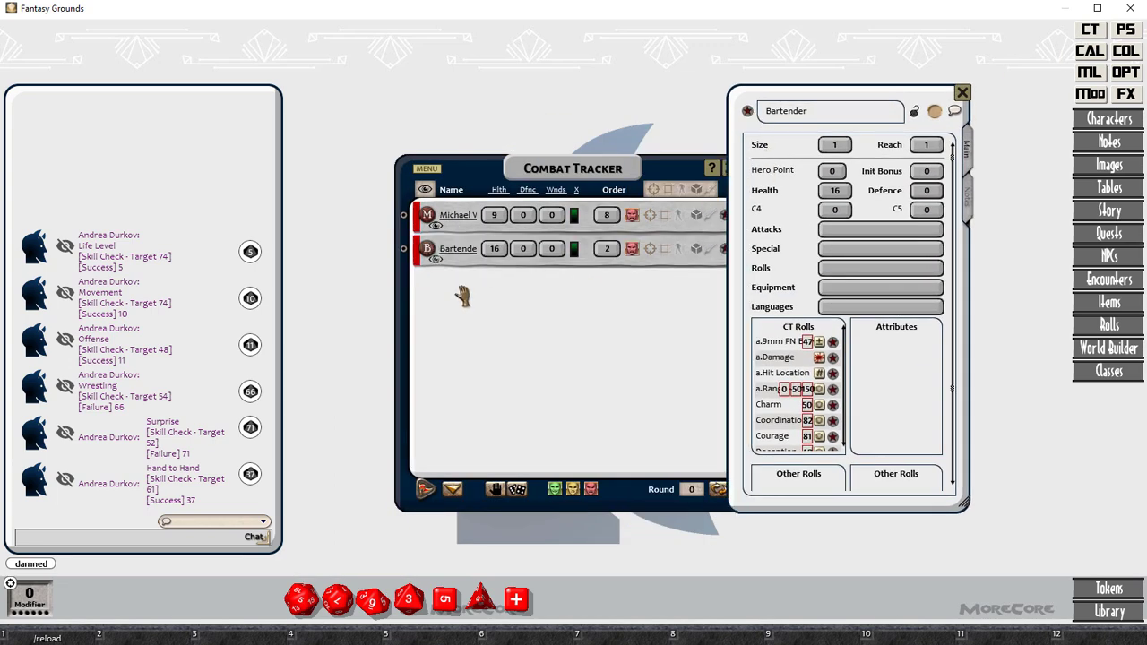
Step: Check the Bartender's rolls in the combat tracker, and close the tracker and the NPC sheet
left_click(698, 250)
left_click(697, 252)
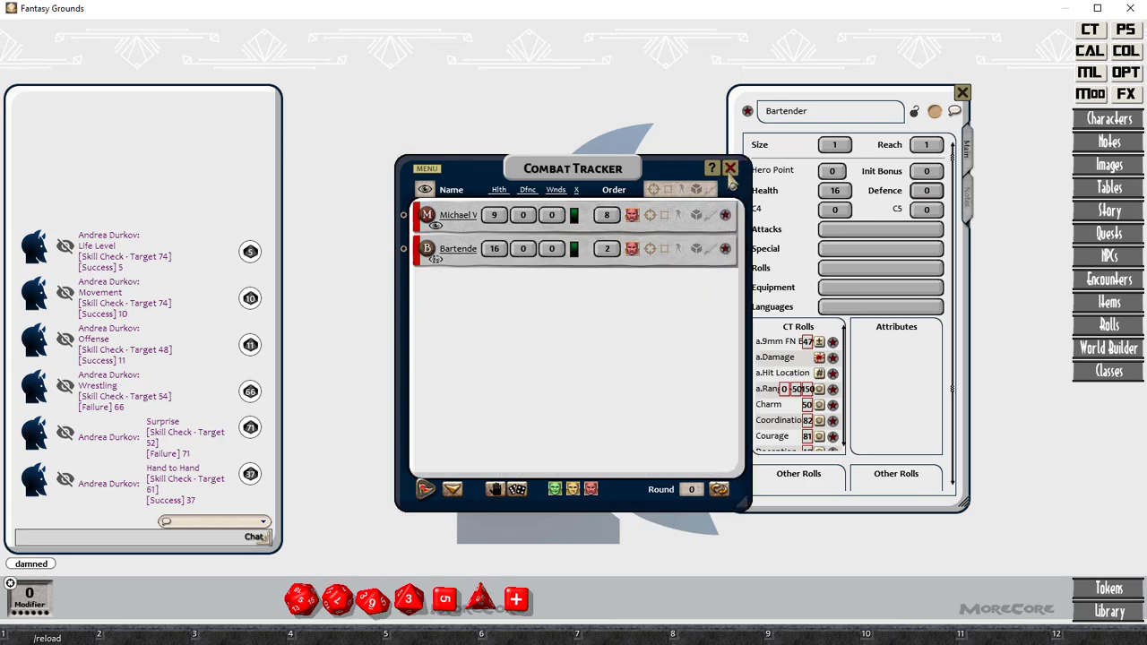
left_click(730, 168)
left_click(962, 92)
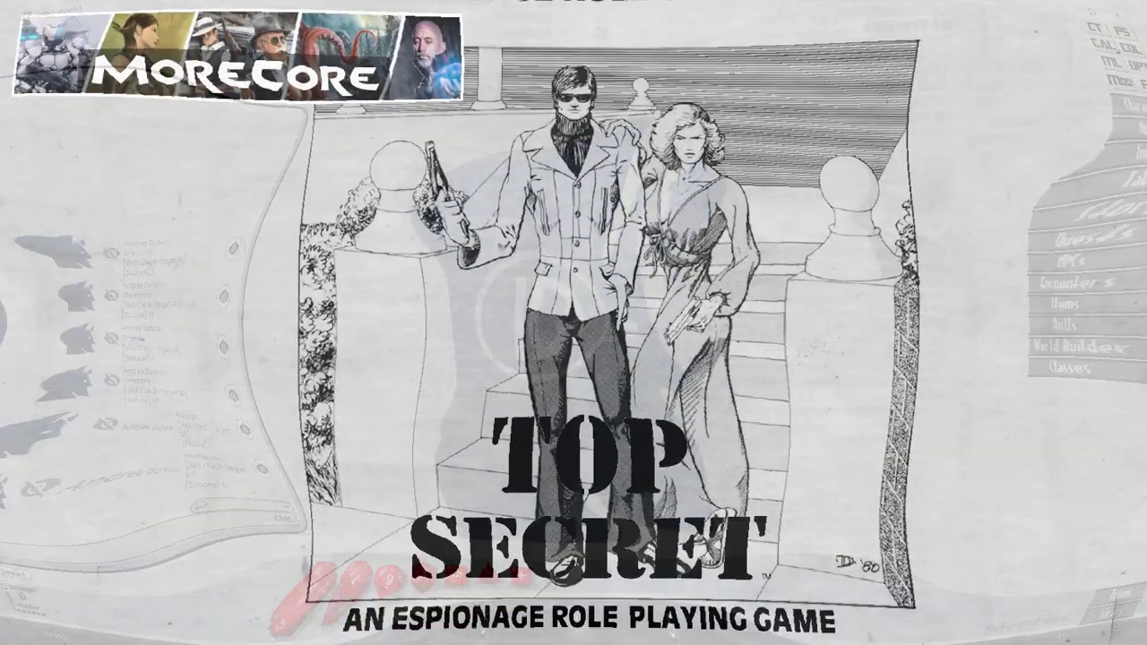